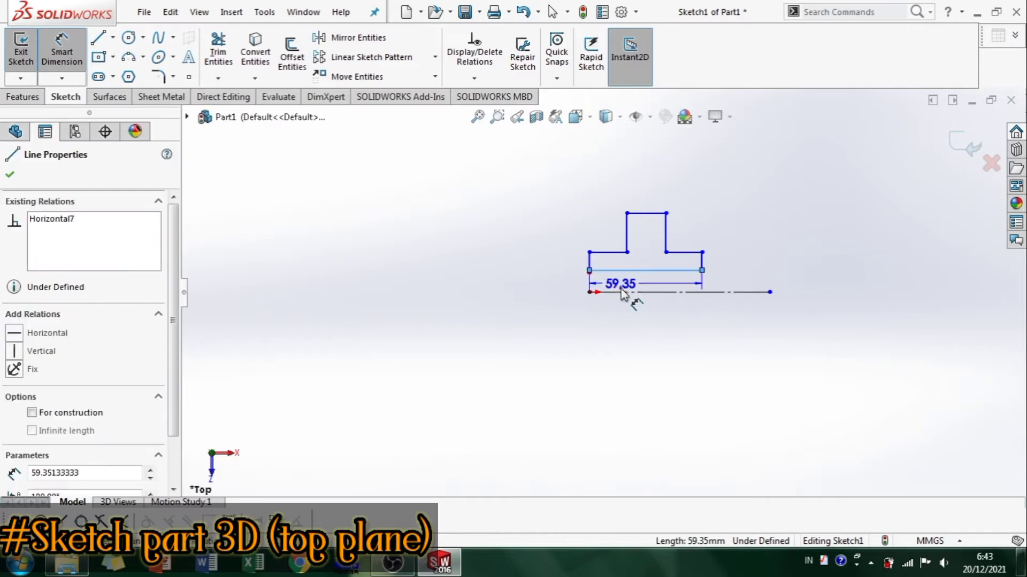
pyautogui.click(631, 292)
pyautogui.click(523, 302)
pyautogui.press('Return')
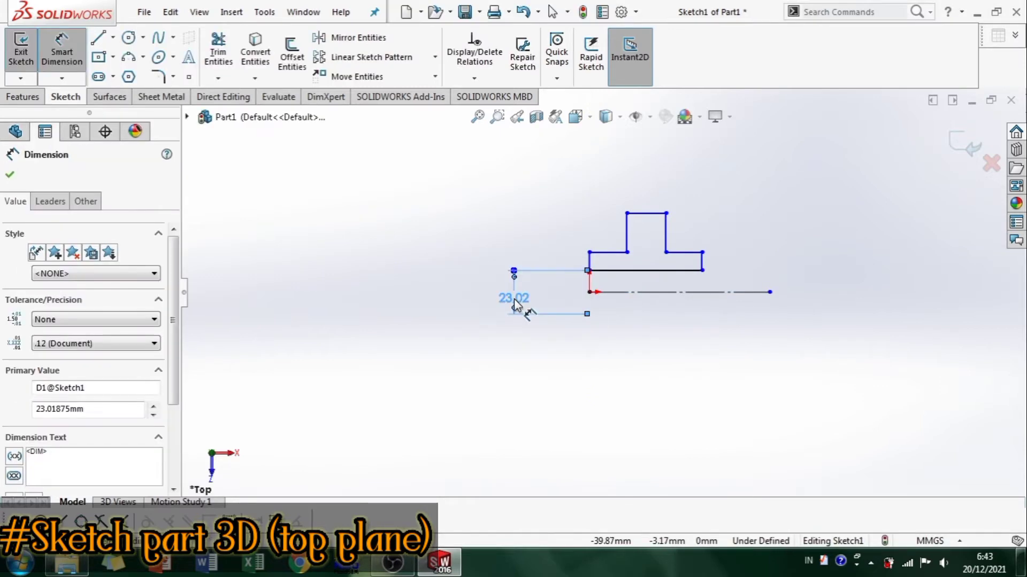
pyautogui.press('Delete')
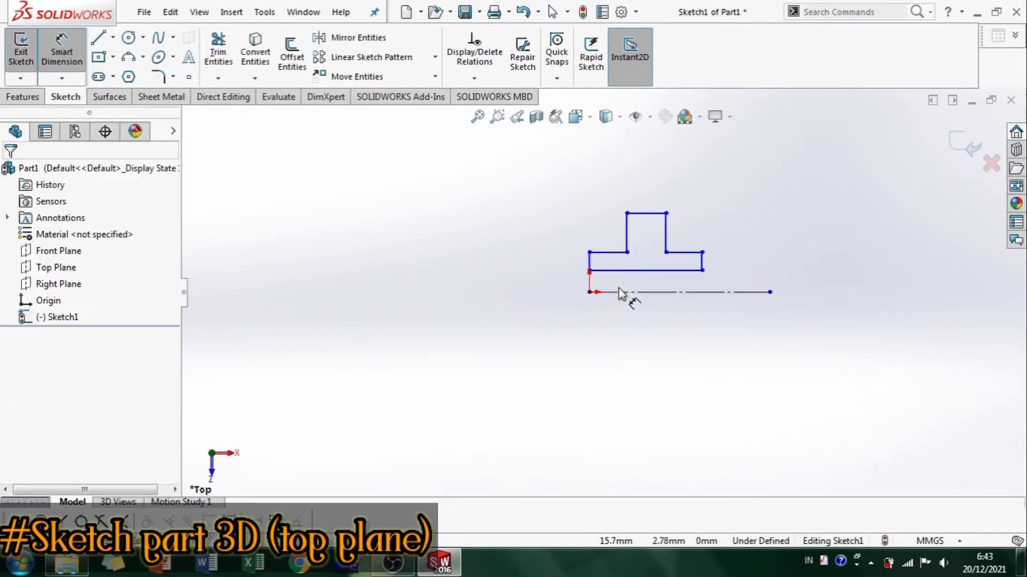
# Dimension the distance between the centerline and the profile's lower horizontal edge as 20 mm
pyautogui.click(620, 291)
pyautogui.click(636, 271)
pyautogui.click(522, 271)
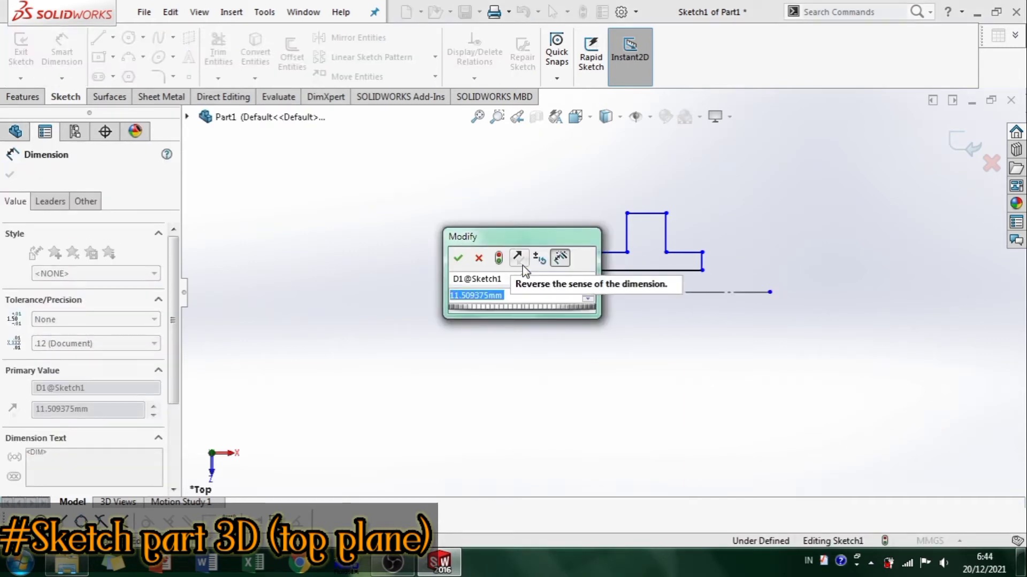
pyautogui.write('20')
pyautogui.press('Return')
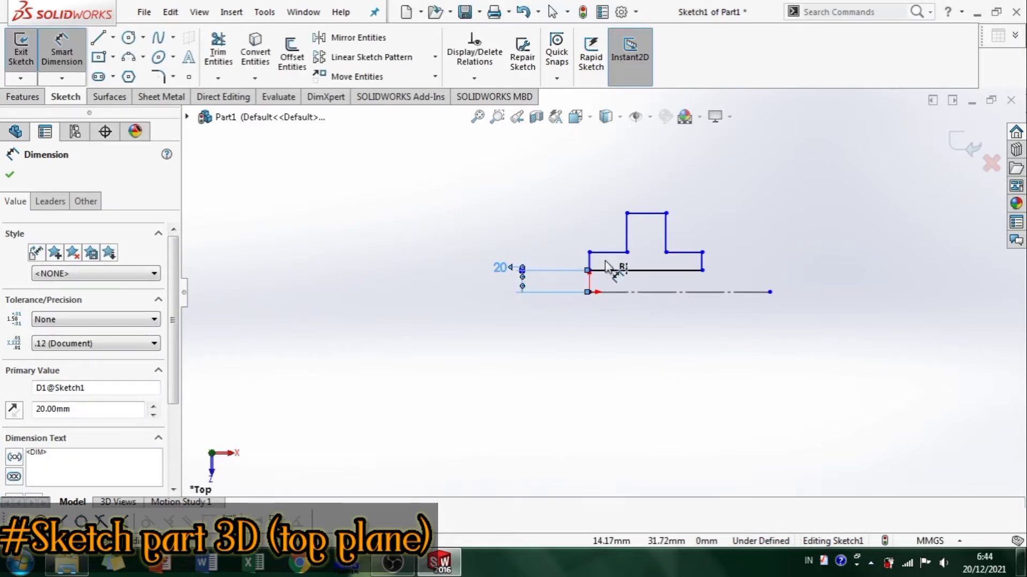
# Dimension the distance between the centerline and the profile's left shoulder edge as 45 mm
pyautogui.click(588, 293)
pyautogui.click(447, 267)
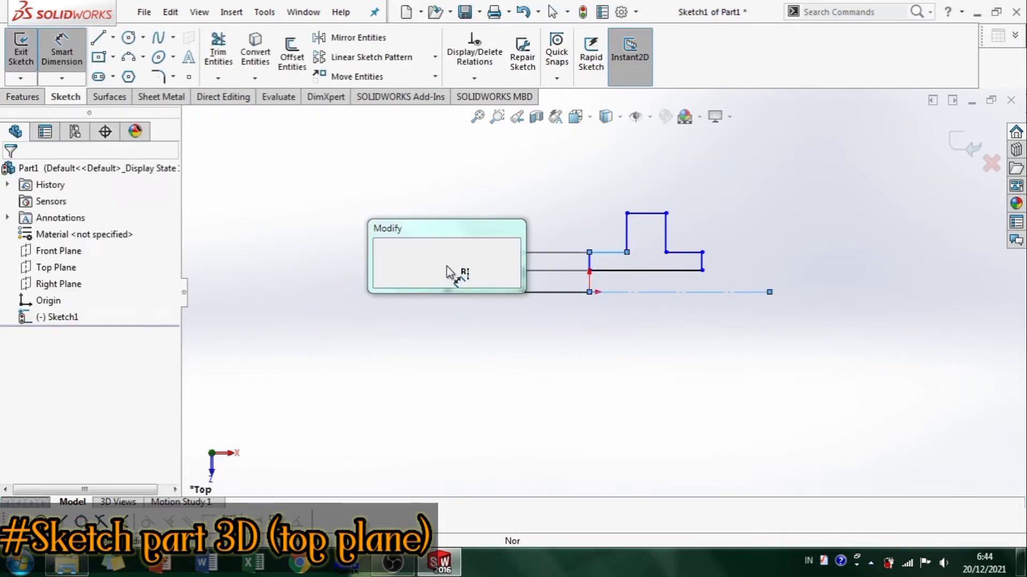
pyautogui.write('40')
pyautogui.press('Return')
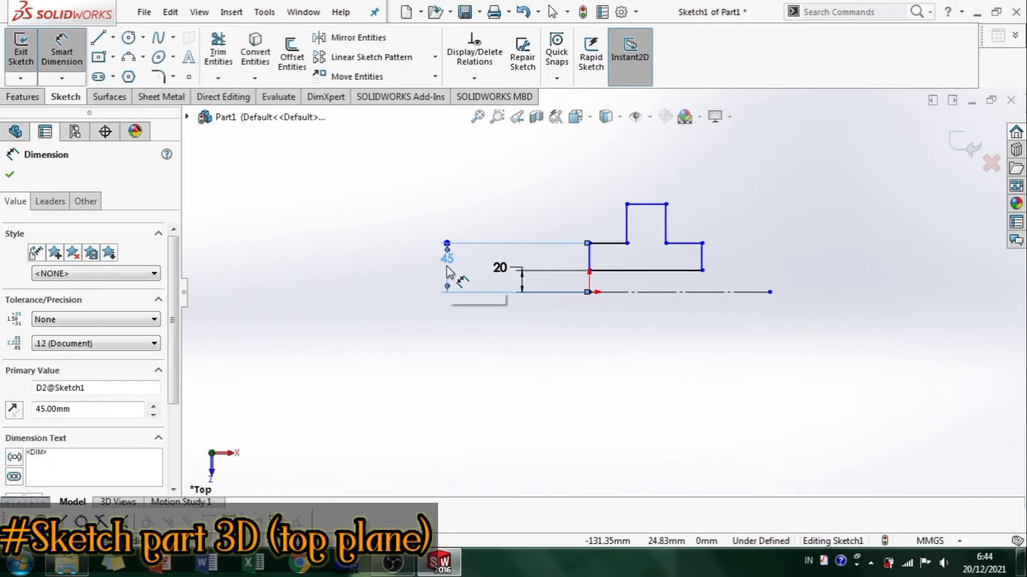
# Dimension the distance between the centerline and the profile's uppermost edge and set it to 90 mm
pyautogui.click(649, 208)
pyautogui.click(380, 235)
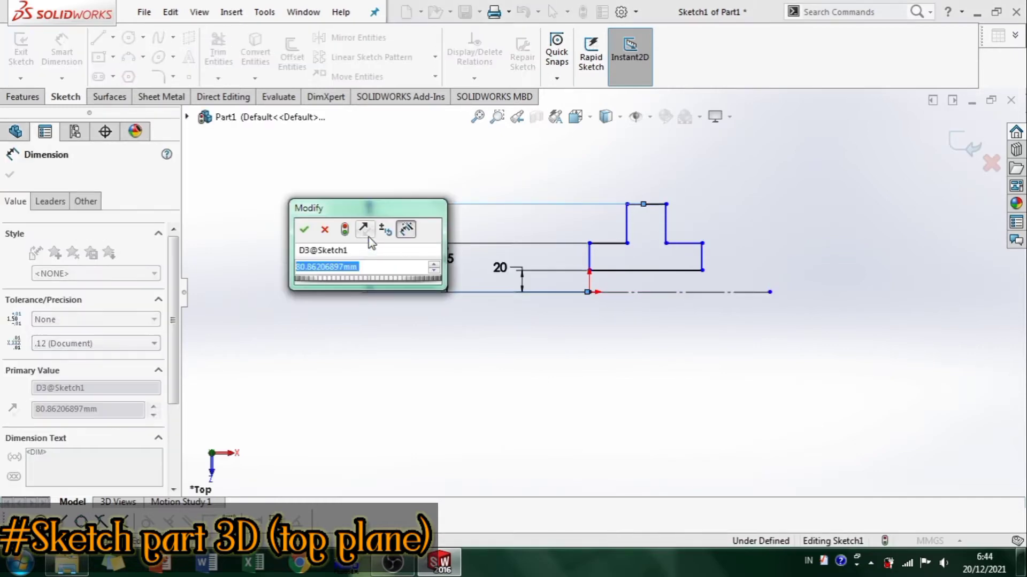
pyautogui.write('7')
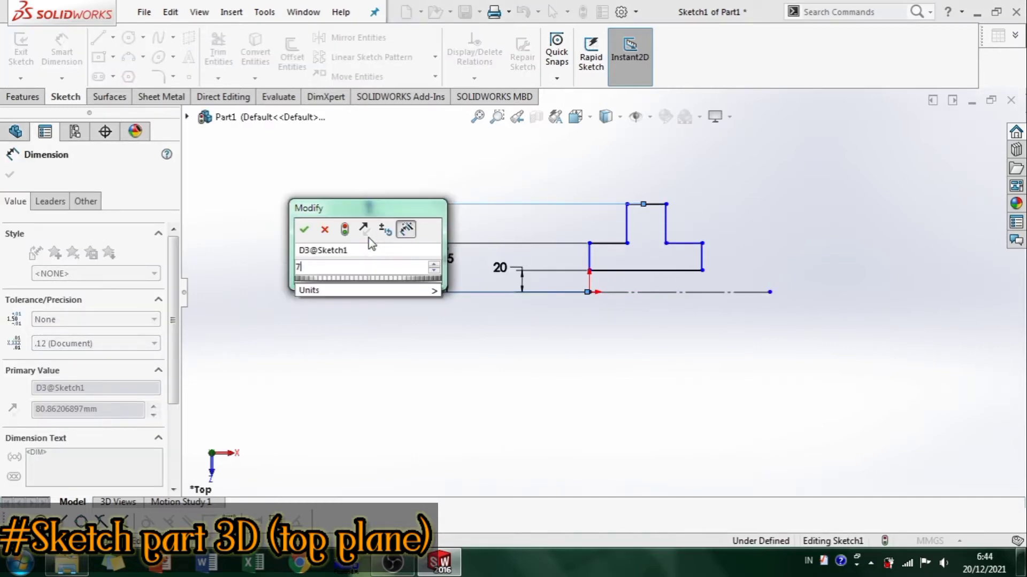
pyautogui.press('BackSpace')
pyautogui.write('65')
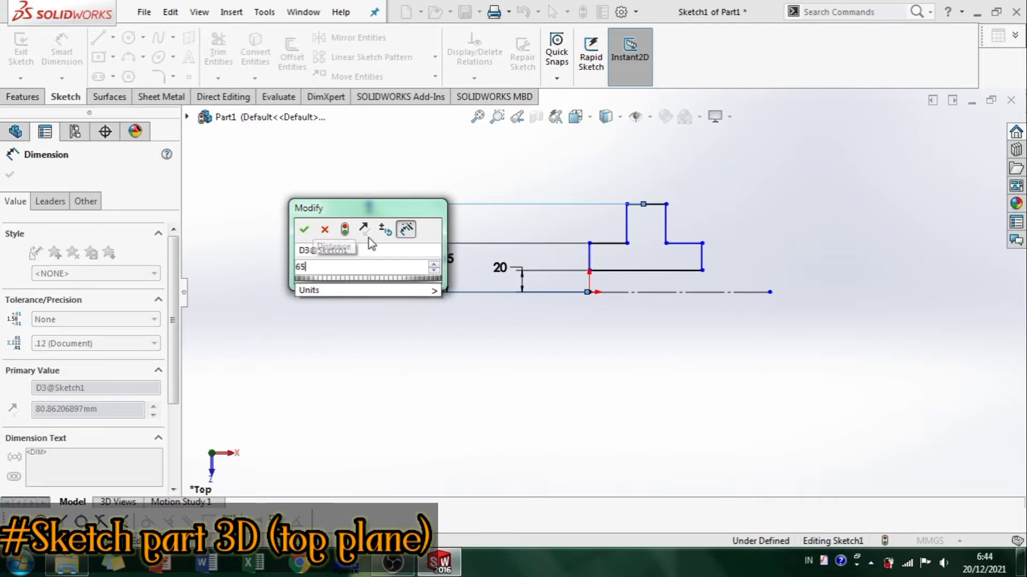
pyautogui.press('Return')
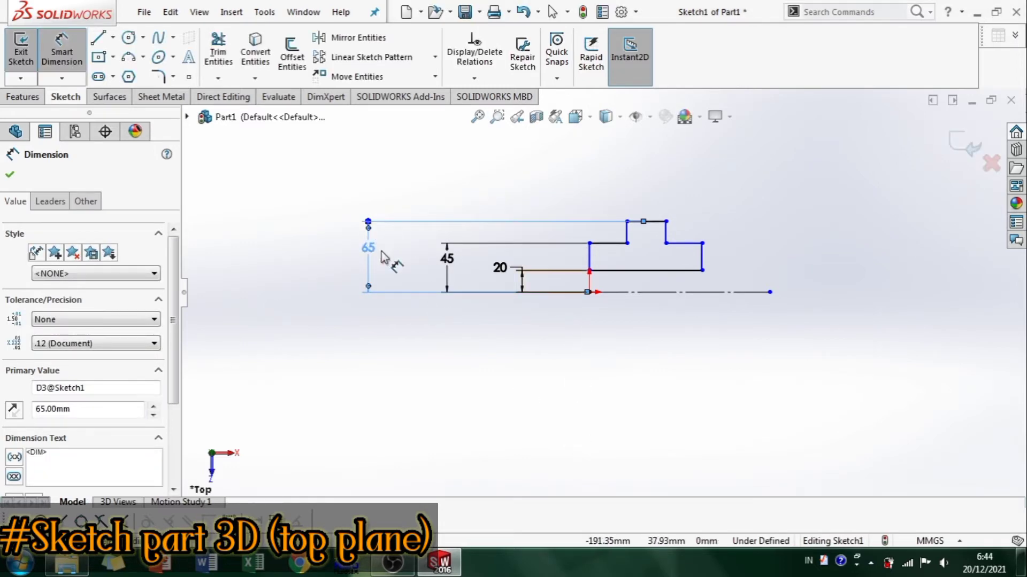
pyautogui.doubleClick(368, 247)
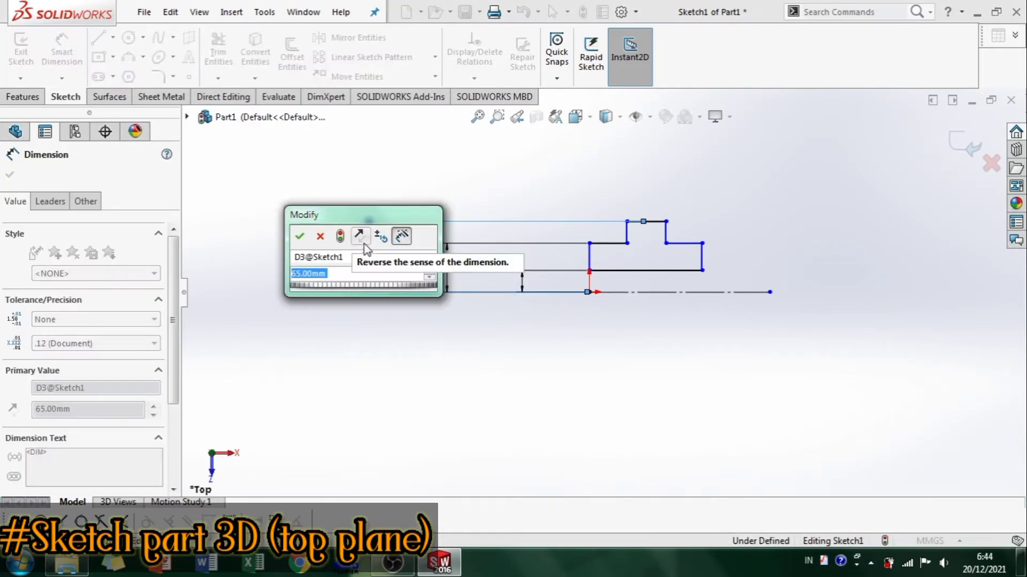
pyautogui.write('90')
pyautogui.press('Return')
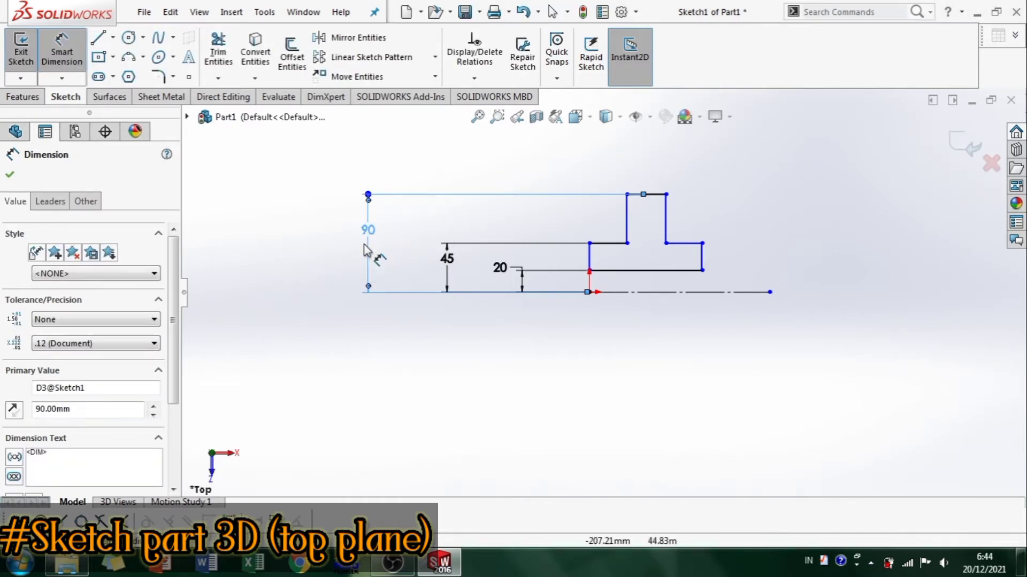
# Dimension the length of the profile's left shoulder edge as 20 mm
pyautogui.click(608, 244)
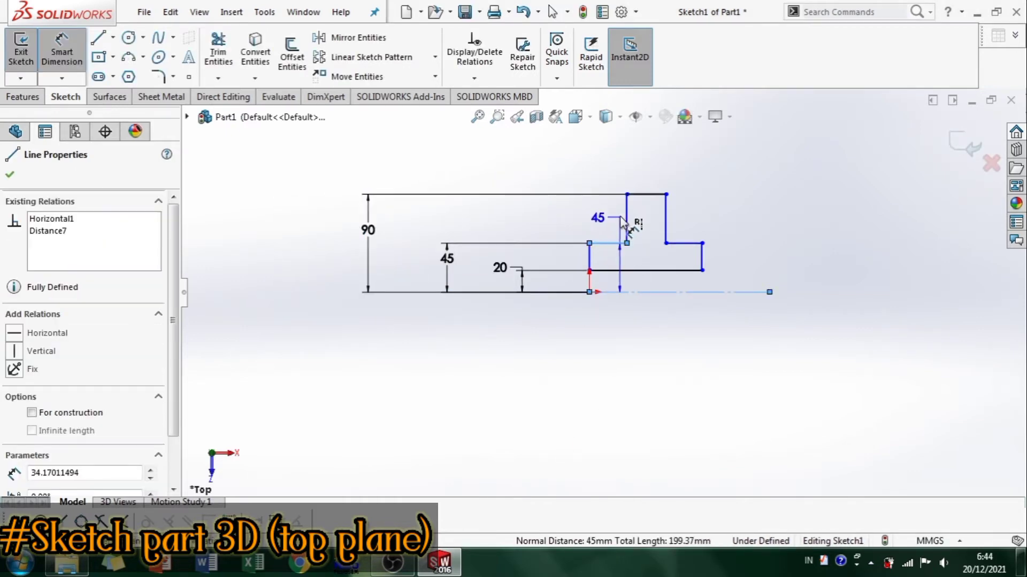
pyautogui.click(615, 225)
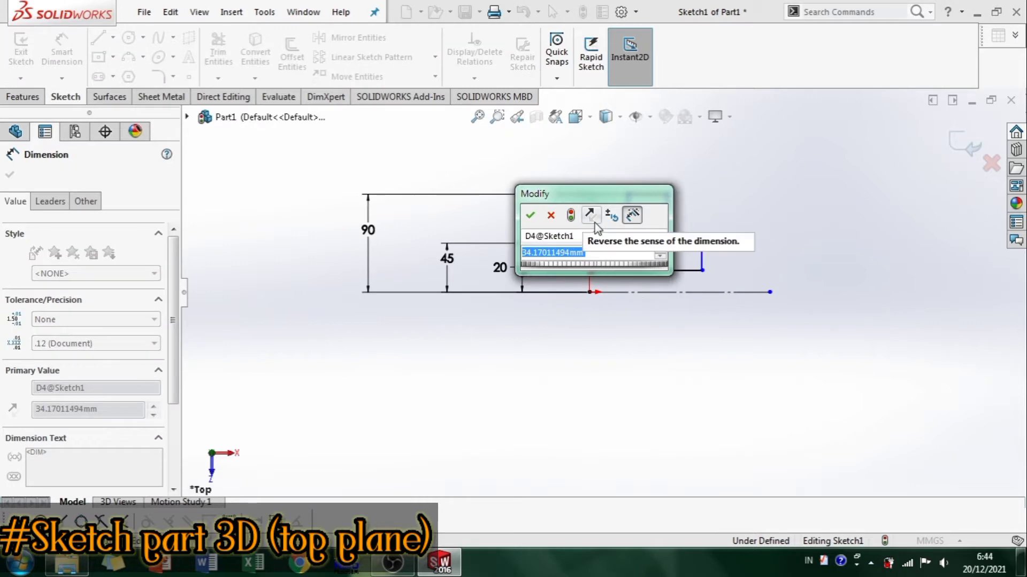
pyautogui.write('20')
pyautogui.press('Return')
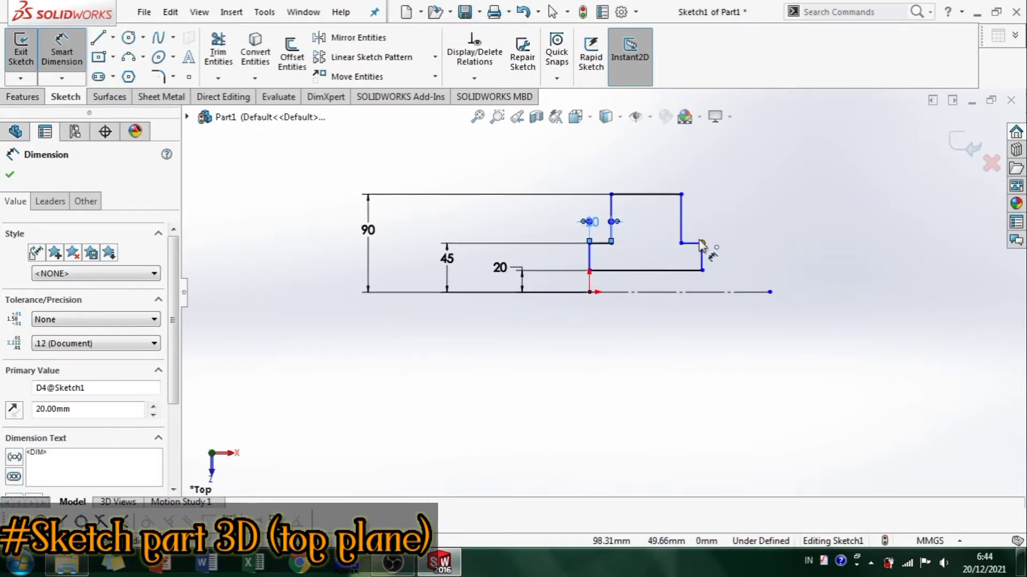
# Dimension the horizontal distance between the two endpoints of the right shoulder edge as 30 mm
pyautogui.click(701, 244)
pyautogui.click(682, 228)
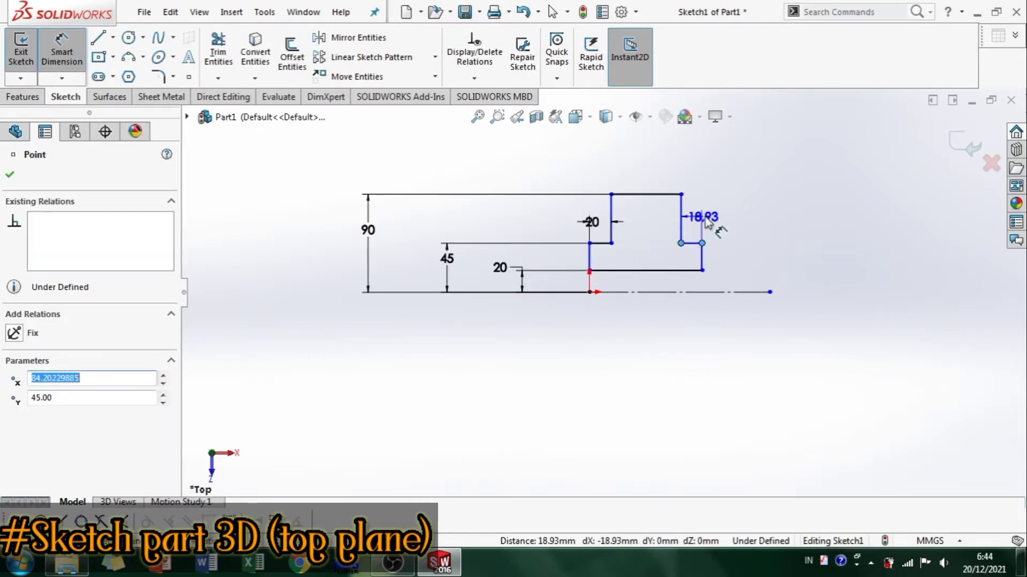
pyautogui.click(707, 221)
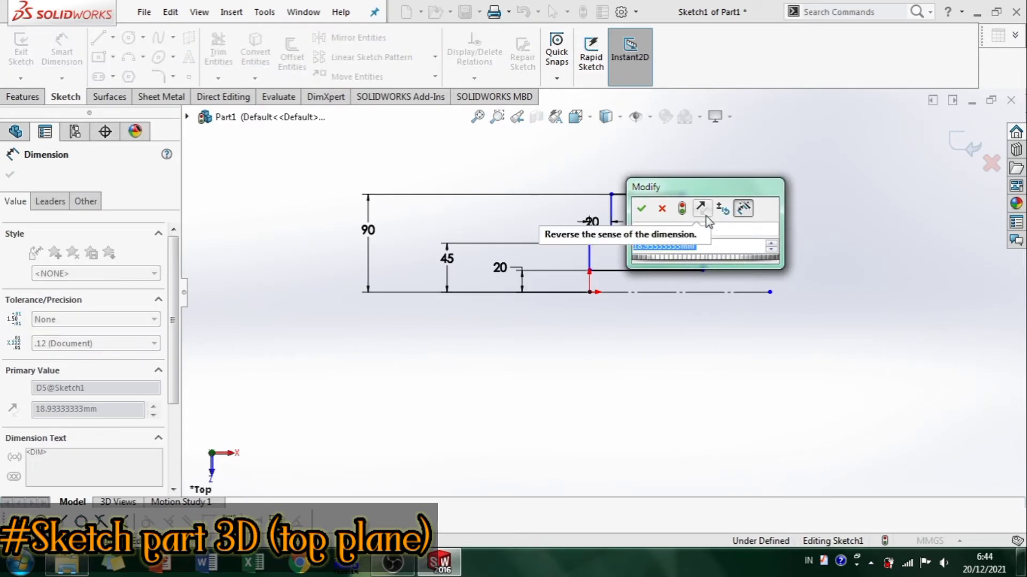
pyautogui.write('30')
pyautogui.press('Return')
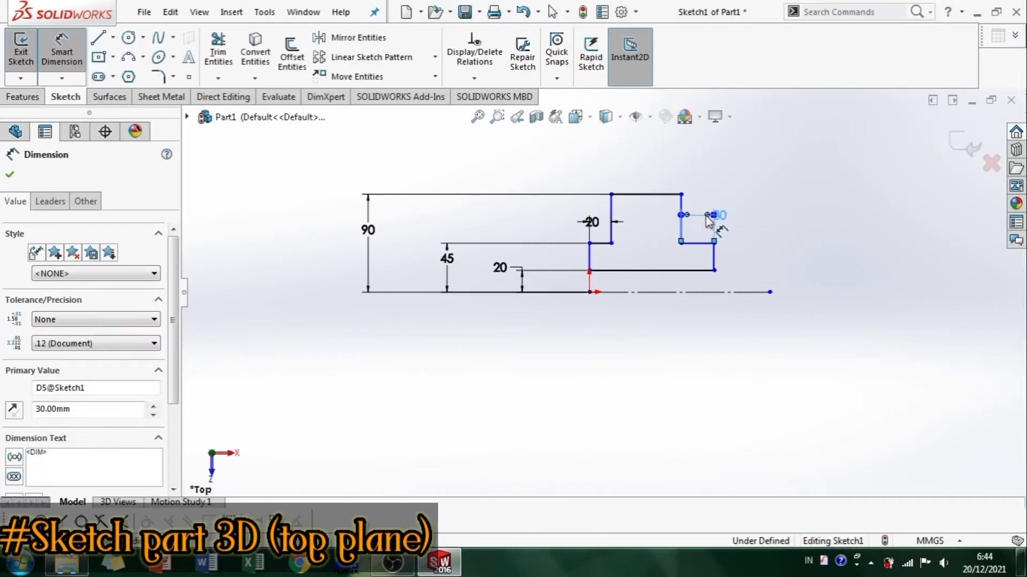
# Dimension the overall length of the profile's lower edge and set it to 75 mm
pyautogui.click(709, 273)
pyautogui.click(688, 335)
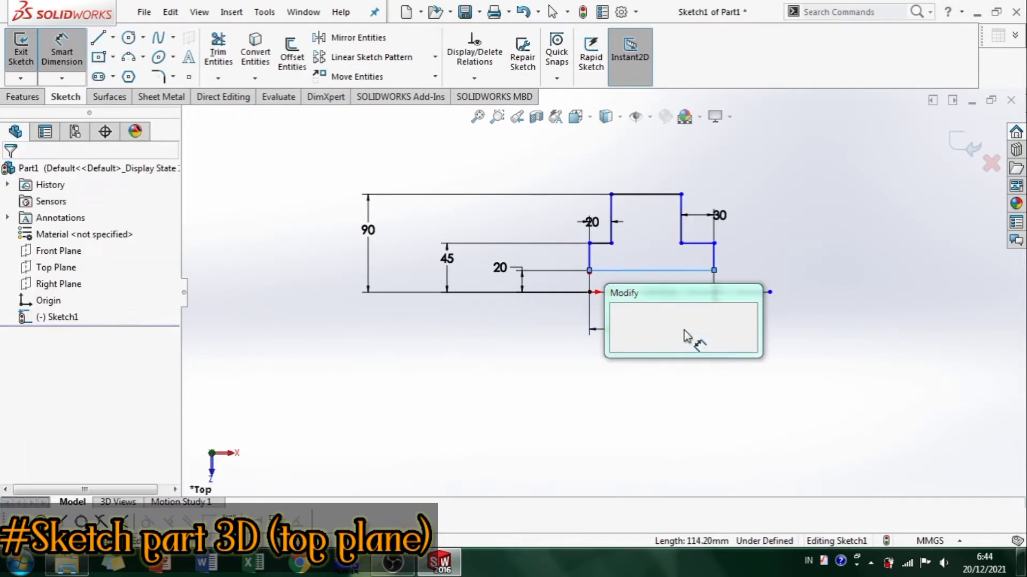
pyautogui.write('65')
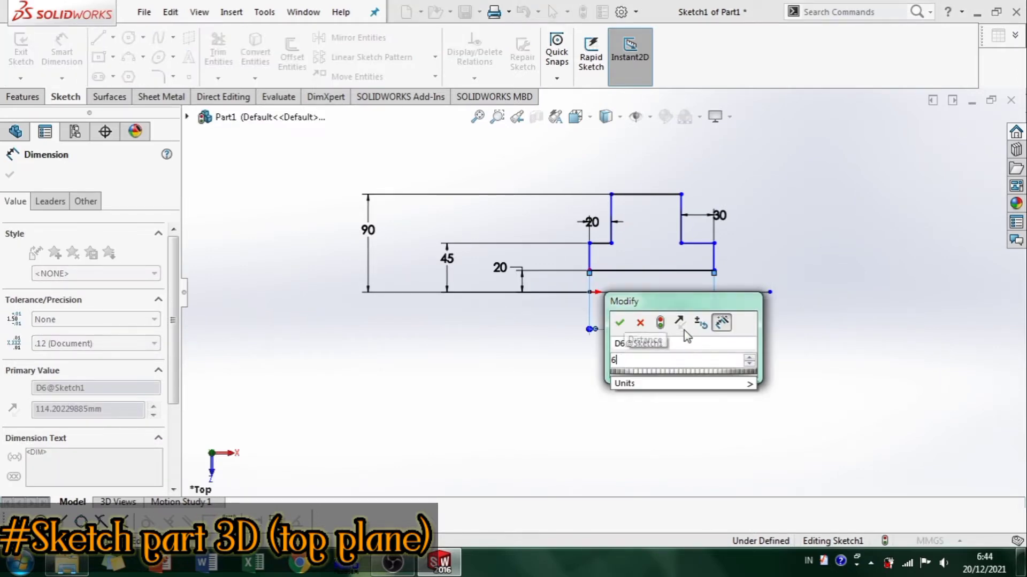
pyautogui.press('Return')
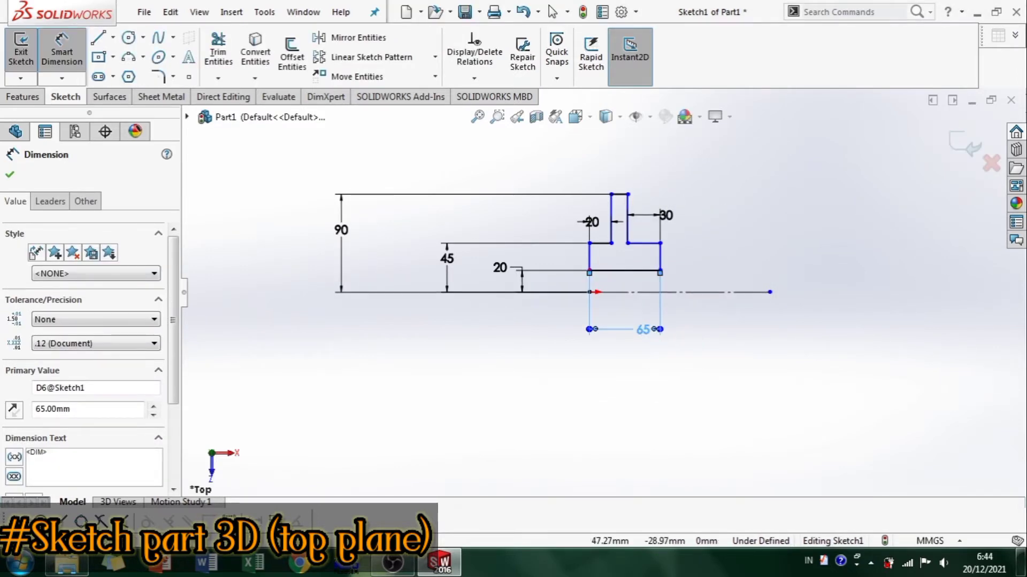
pyautogui.doubleClick(647, 328)
pyautogui.write('75')
pyautogui.press('Return')
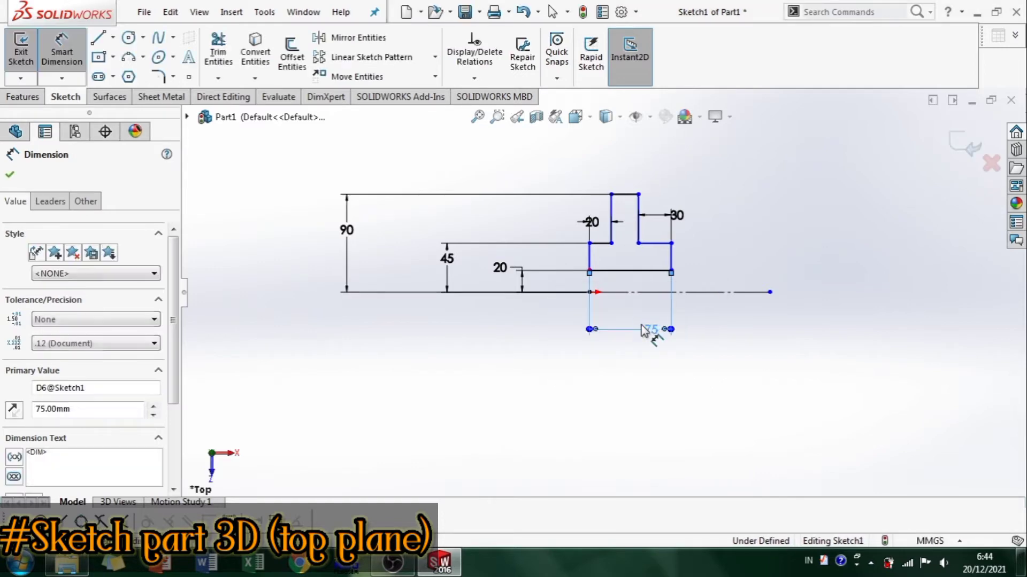
pyautogui.click(737, 354)
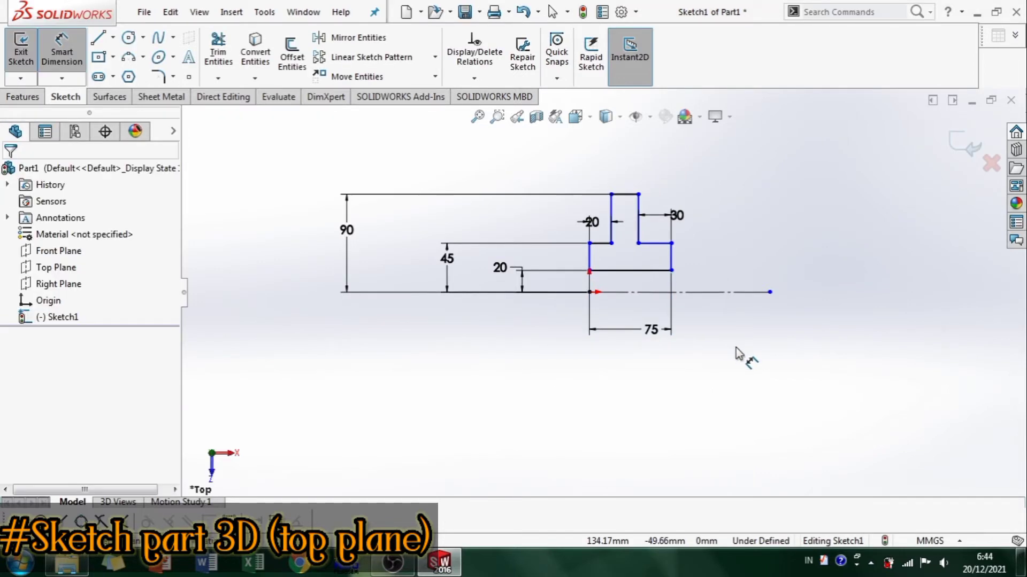
# Add a coincident relation between the profile's left vertical edge and the centerline's start point at the origin
pyautogui.press('Escape')
pyautogui.click(589, 264)
pyautogui.keyDown('ctrl'); pyautogui.click(589, 292); pyautogui.keyUp('ctrl')
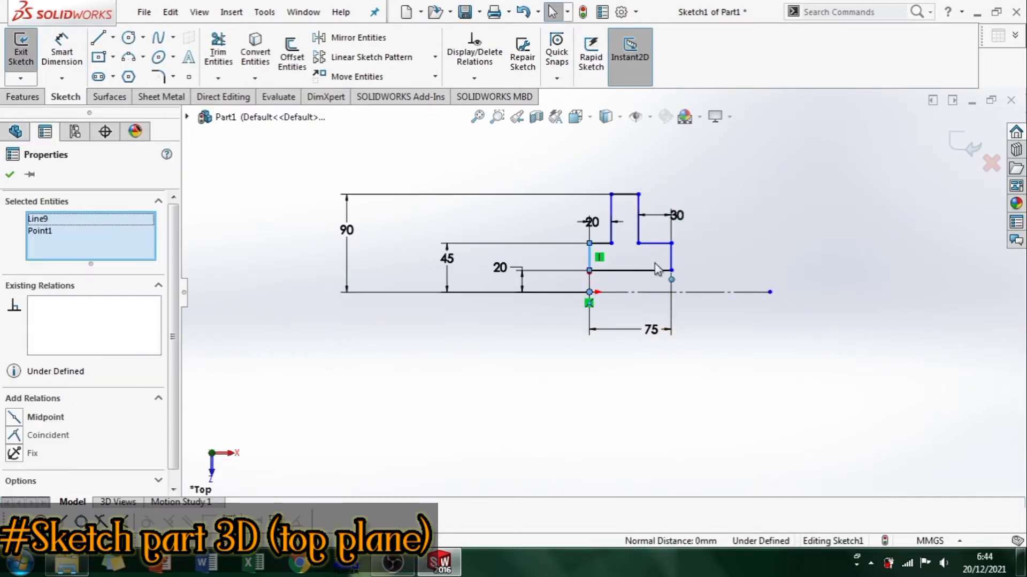
pyautogui.click(663, 235)
pyautogui.click(729, 374)
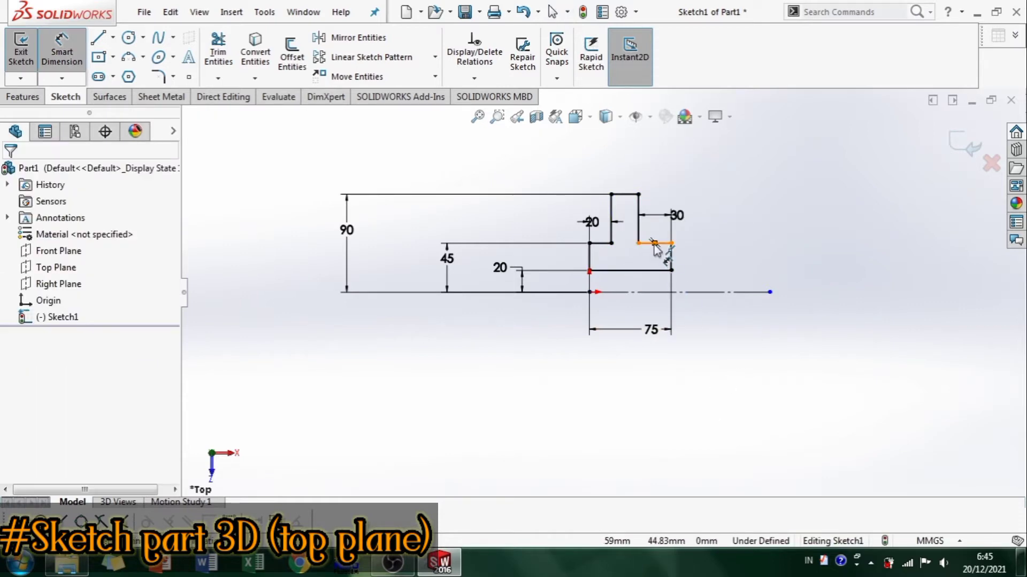
# Set the distance between the centerline and the left shoulder edge to 50 mm
pyautogui.click(663, 245)
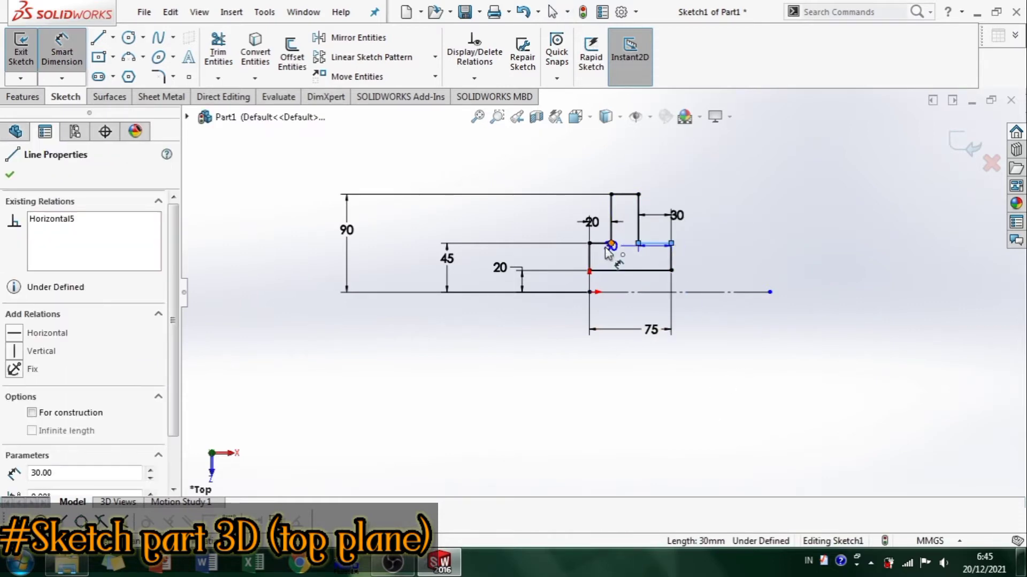
pyautogui.press('Escape')
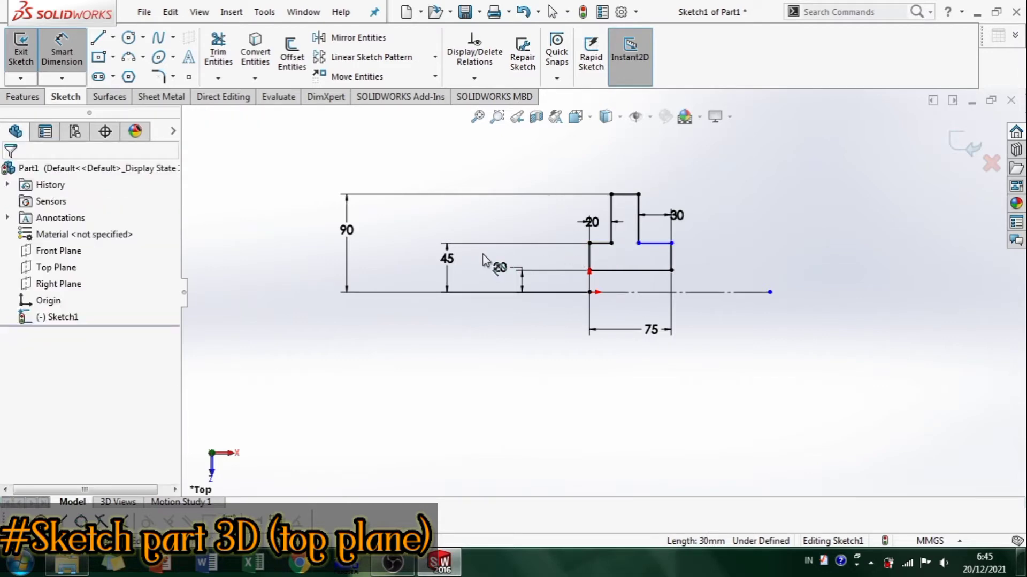
pyautogui.doubleClick(448, 259)
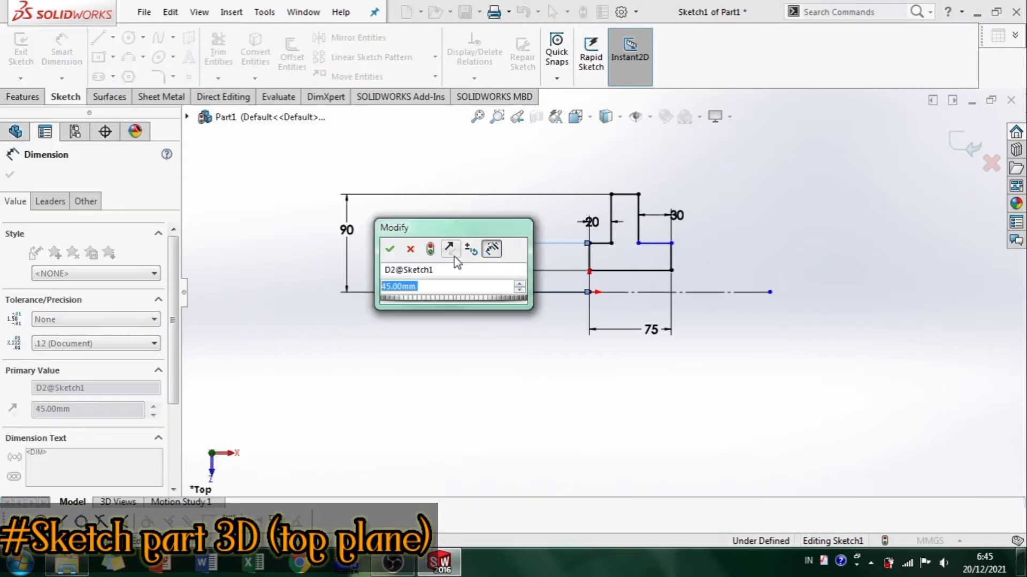
pyautogui.write('50')
pyautogui.press('Return')
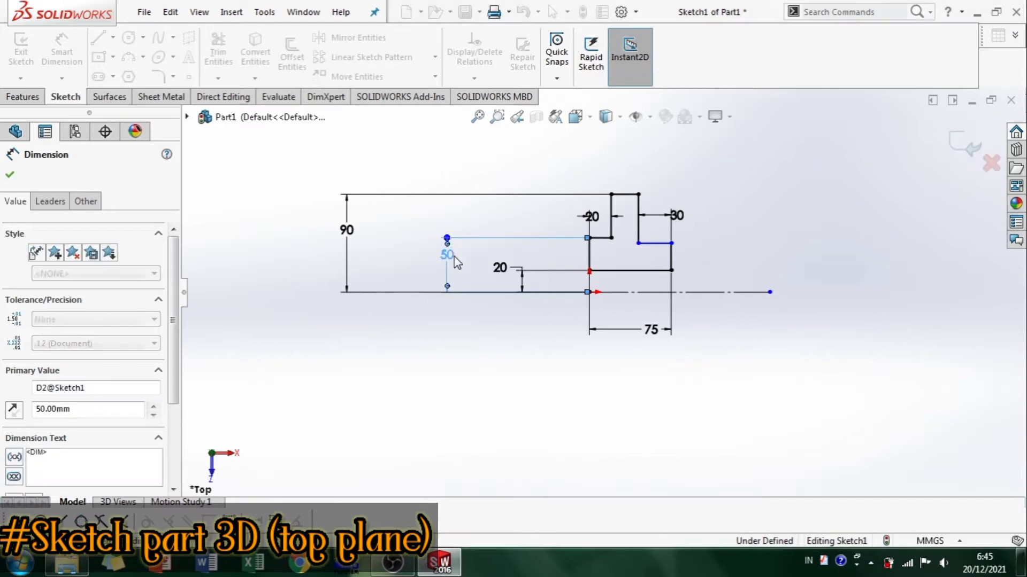
# Make the left and right shoulder edges of the profile collinear
pyautogui.click(607, 238)
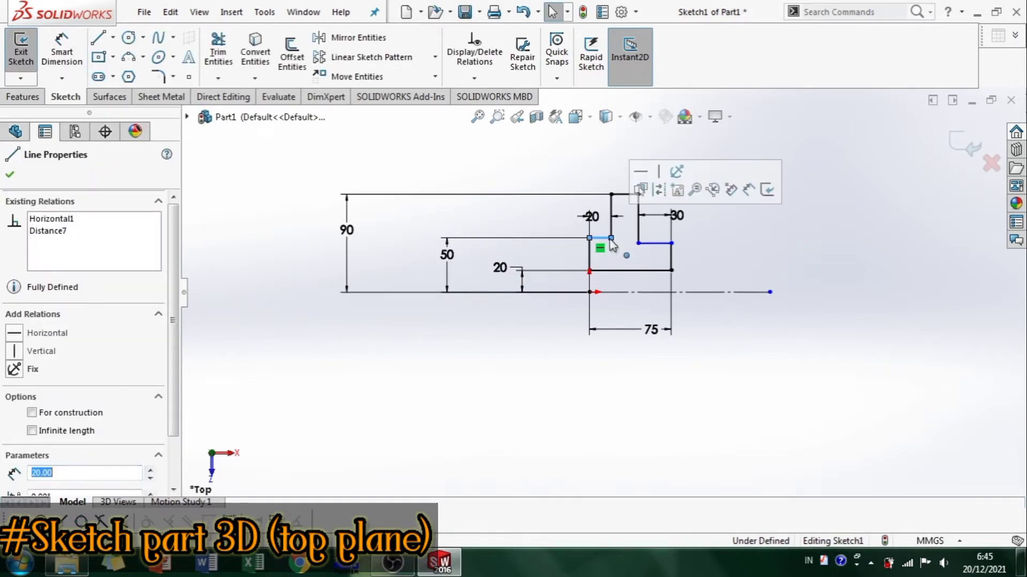
pyautogui.keyDown('ctrl'); pyautogui.click(655, 244); pyautogui.keyUp('ctrl')
pyautogui.click(686, 202)
pyautogui.click(804, 330)
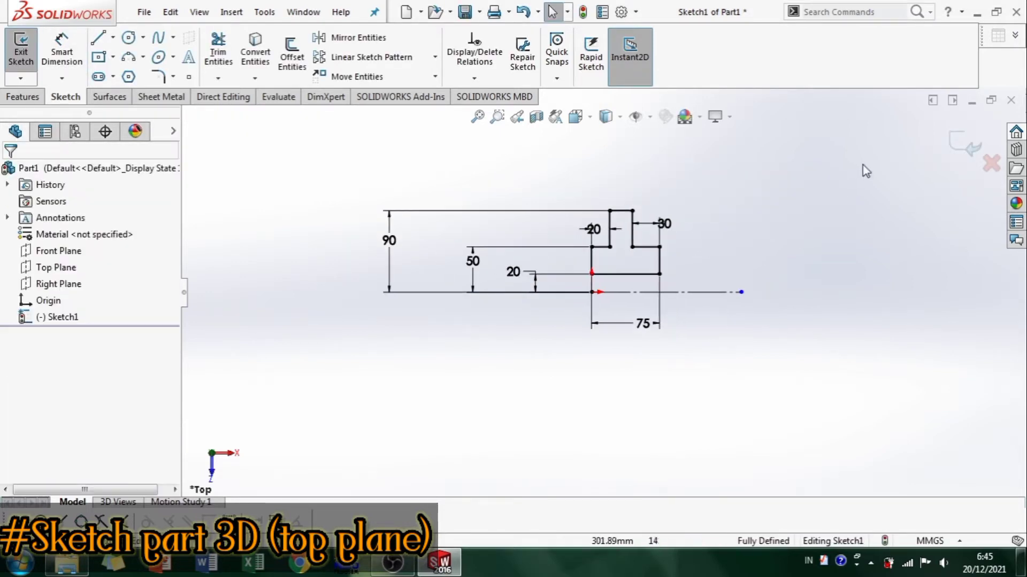
# Finish the sketch and revolve the profile 360° about the centerline into a solid flanged hub
pyautogui.click(965, 147)
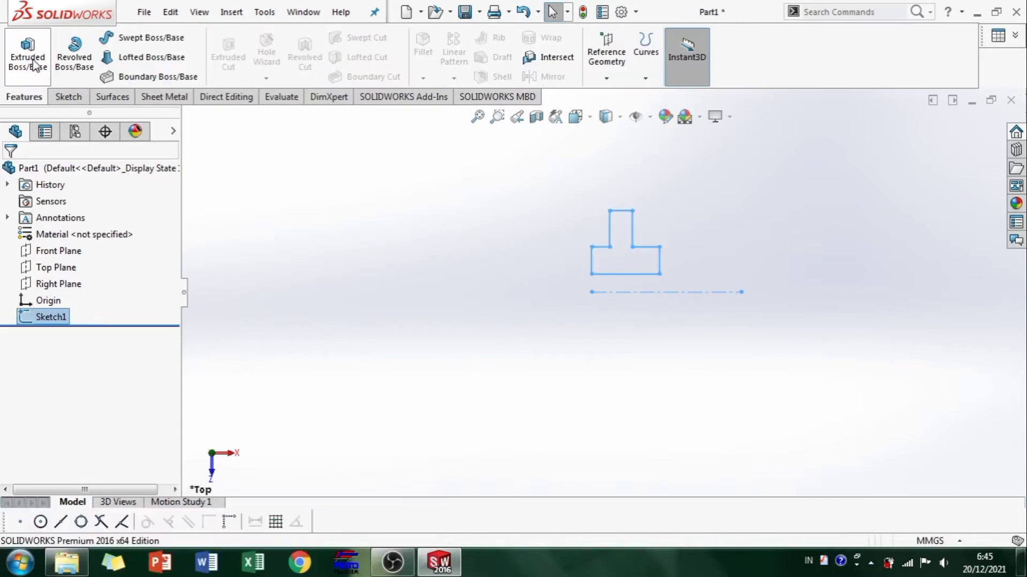
pyautogui.click(74, 53)
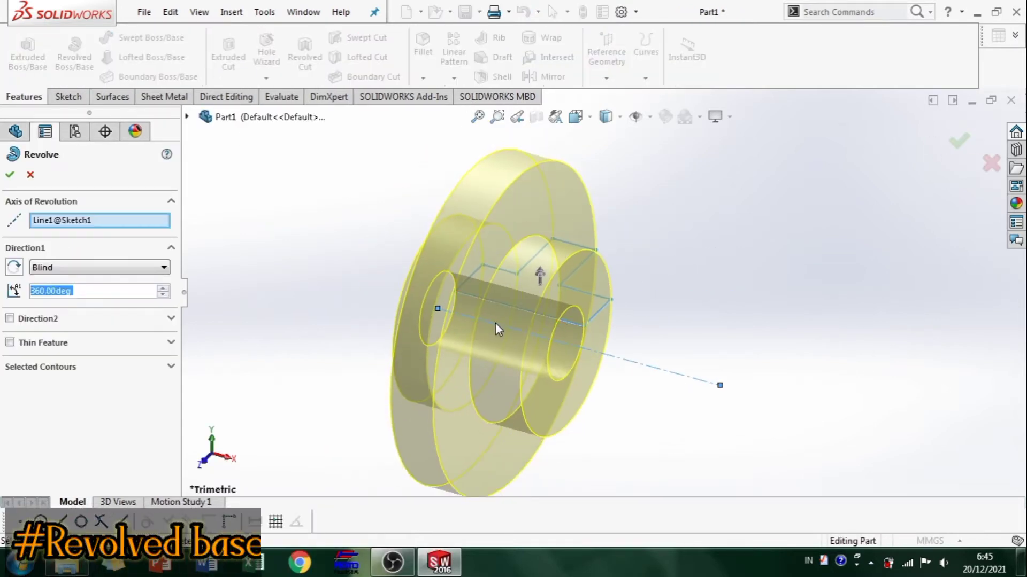
pyautogui.moveTo(495, 322); pyautogui.dragTo(495, 283, button='middle')
pyautogui.click(957, 141)
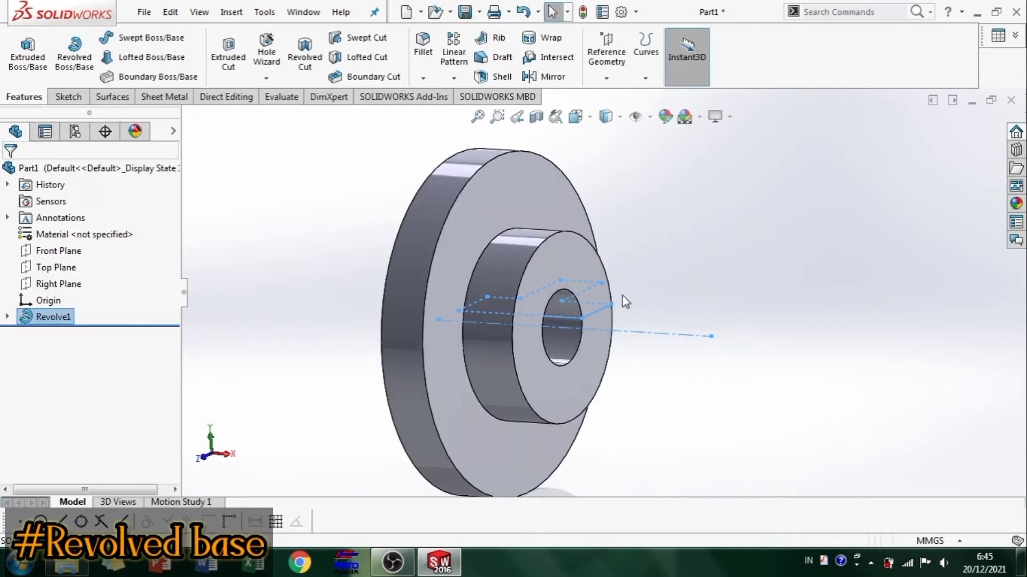
# Start a sketch on the hub's end face and draw a center rectangle about 13 mm tall, centred on the bore edge's topmost point
pyautogui.moveTo(623, 298)
pyautogui.mouseDown(button='middle')
pyautogui.moveTo(694, 236)
pyautogui.moveTo(702, 266)
pyautogui.moveTo(700, 251)
pyautogui.moveTo(614, 252)
pyautogui.moveTo(713, 246)
pyautogui.moveTo(602, 316)
pyautogui.moveTo(585, 316)
pyautogui.moveTo(677, 261)
pyautogui.moveTo(756, 259)
pyautogui.moveTo(695, 307)
pyautogui.moveTo(623, 300)
pyautogui.moveTo(600, 327)
pyautogui.mouseUp(button='middle')
pyautogui.rightClick(563, 277)
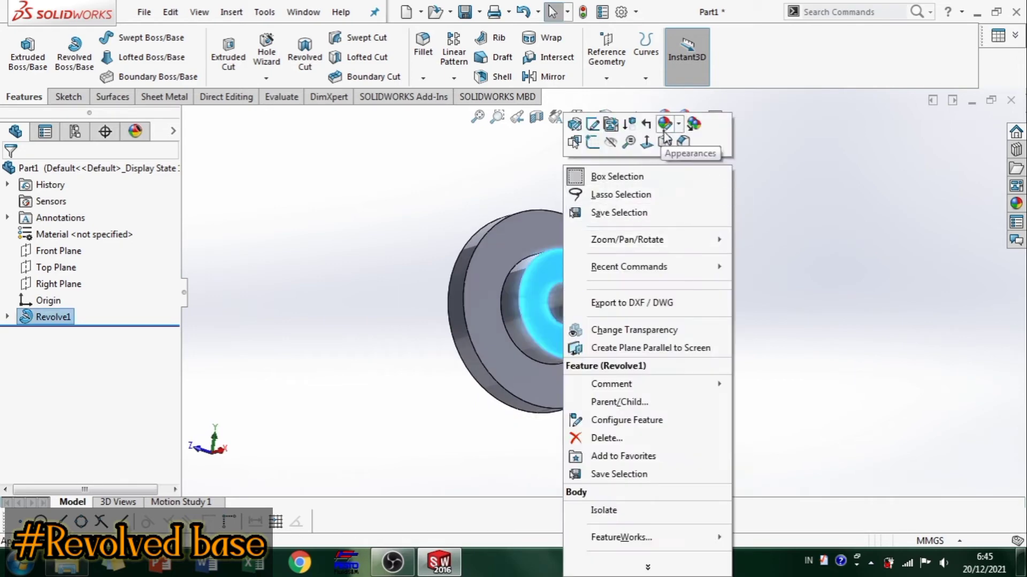
pyautogui.click(647, 142)
pyautogui.click(604, 246)
pyautogui.rightClick(604, 249)
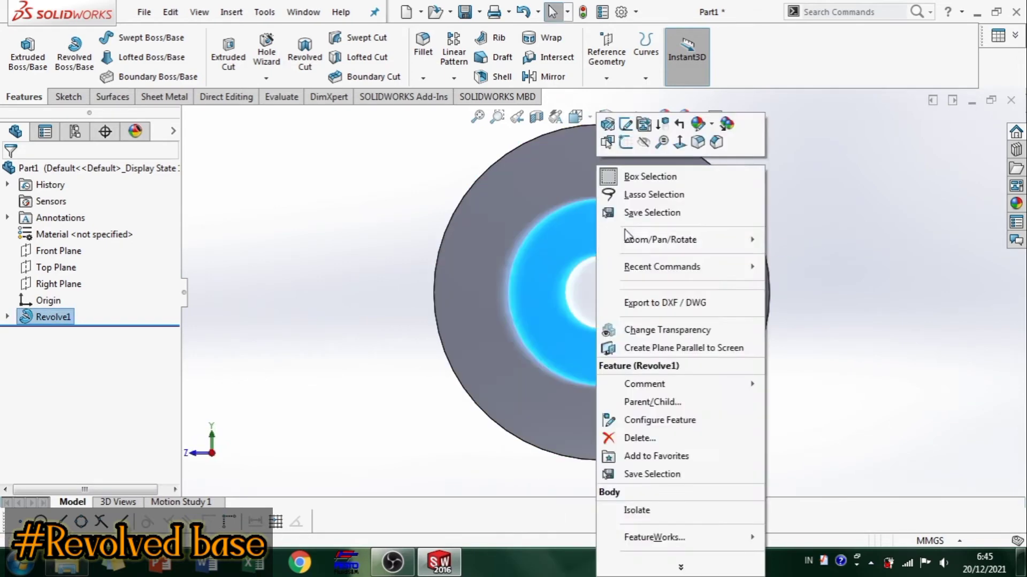
pyautogui.click(624, 143)
pyautogui.moveTo(773, 207); pyautogui.dragTo(757, 198, button='right')
pyautogui.click(99, 58)
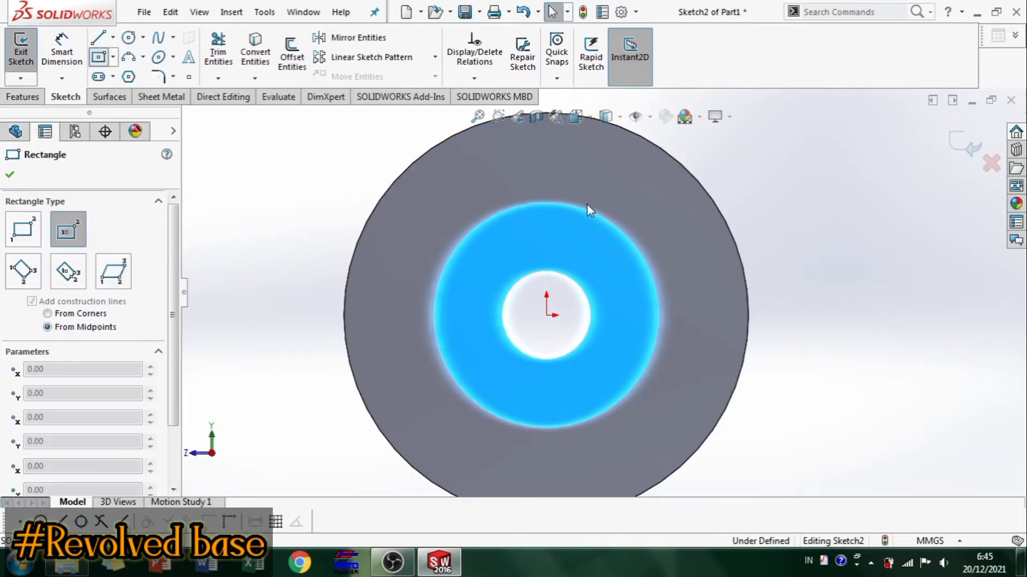
pyautogui.click(547, 271)
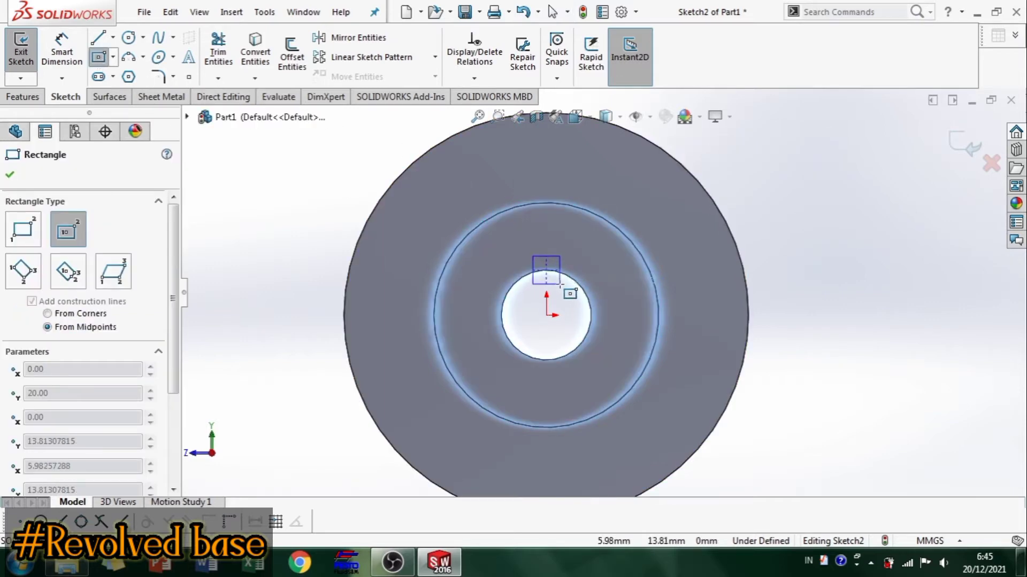
pyautogui.click(562, 285)
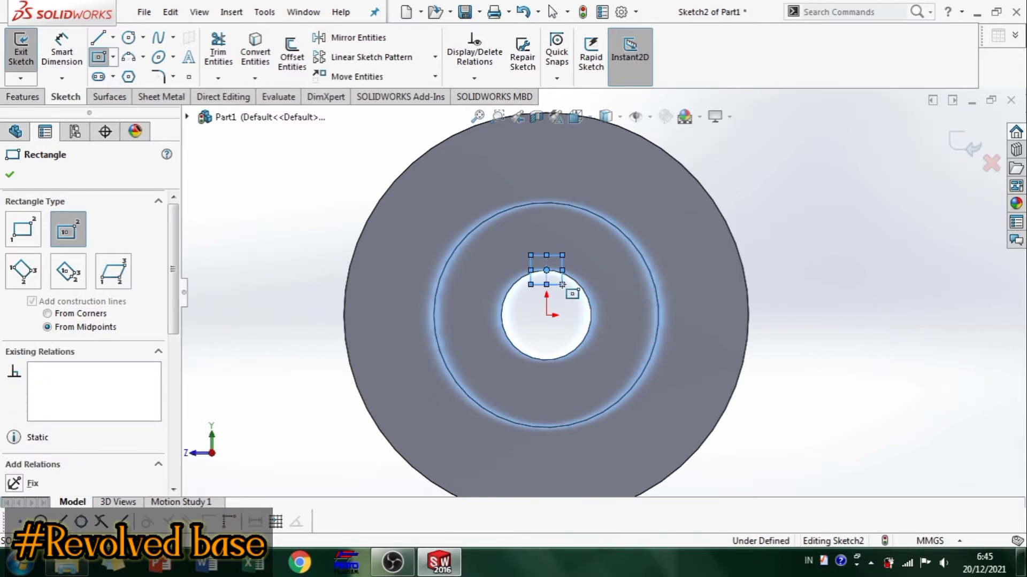
# Dimension the rectangle at the bore edge to 6 mm high and 6 mm wide
pyautogui.moveTo(753, 333); pyautogui.dragTo(722, 179, button='right')
pyautogui.scroll(-6, 599, 230)
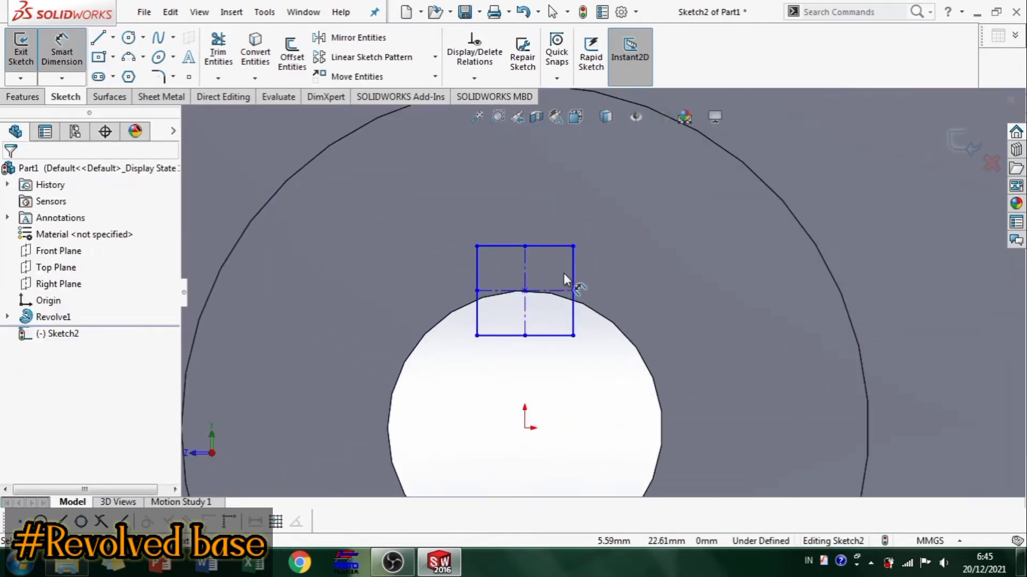
pyautogui.click(573, 276)
pyautogui.click(633, 275)
pyautogui.write('6')
pyautogui.press('Return')
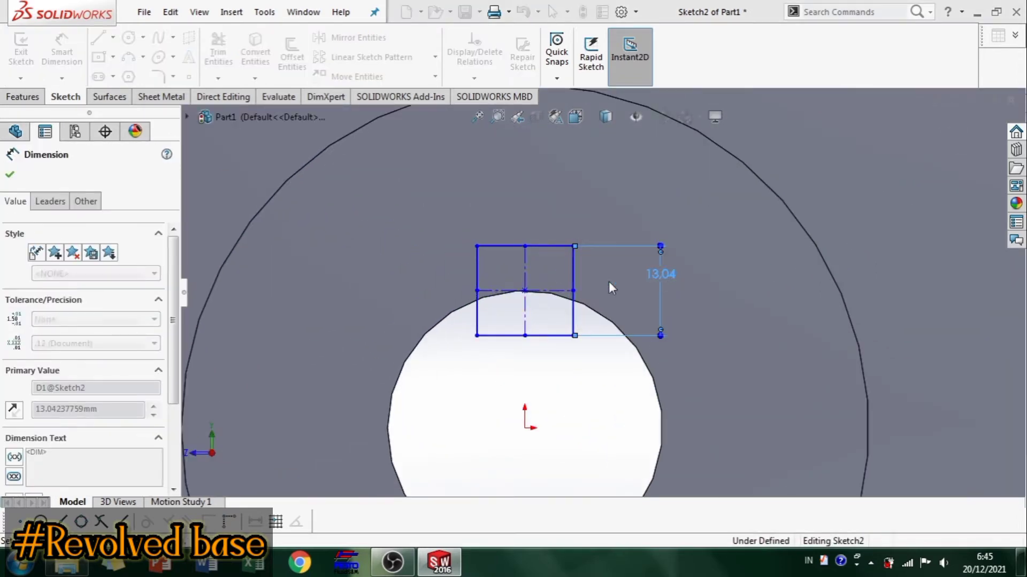
pyautogui.click(538, 270)
pyautogui.click(532, 236)
pyautogui.write('6')
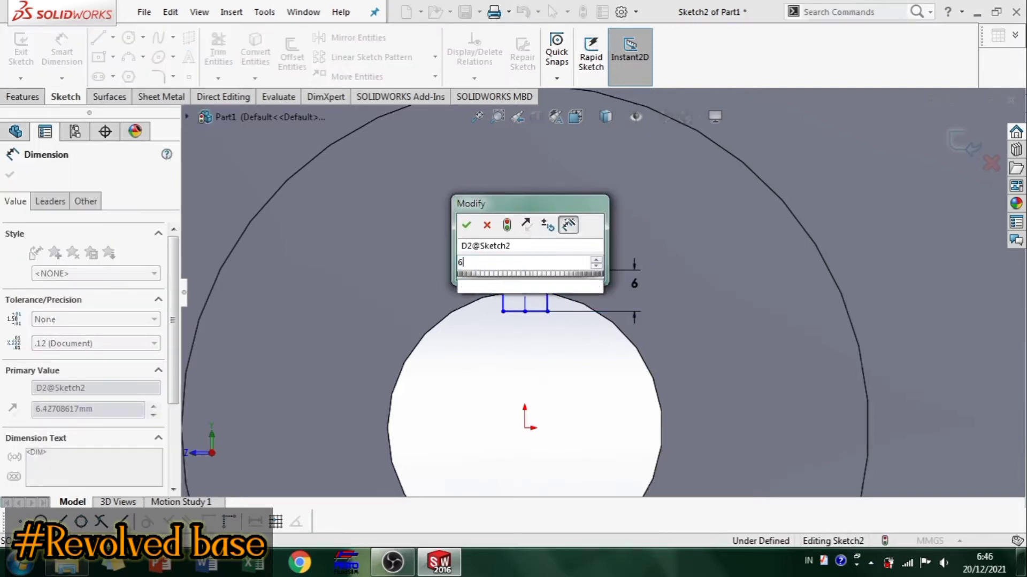
pyautogui.press('Return')
pyautogui.scroll(3, 618, 250)
pyautogui.scroll(2, 797, 232)
pyautogui.scroll(-2, 573, 275)
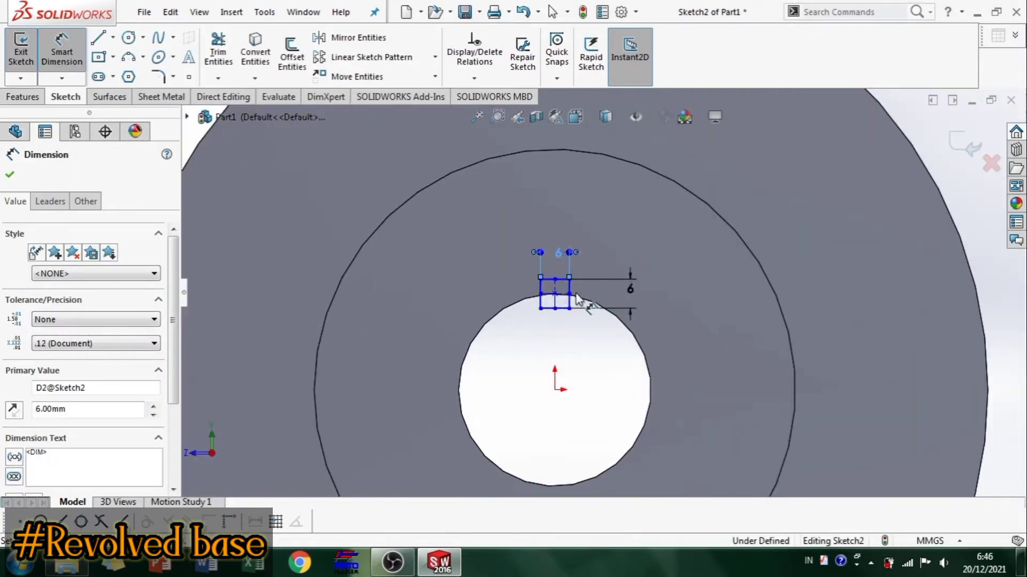
# Add a vertical relation between the rectangle's center point and the origin
pyautogui.press('Escape')
pyautogui.click(554, 293)
pyautogui.keyDown('ctrl'); pyautogui.click(556, 391); pyautogui.keyUp('ctrl')
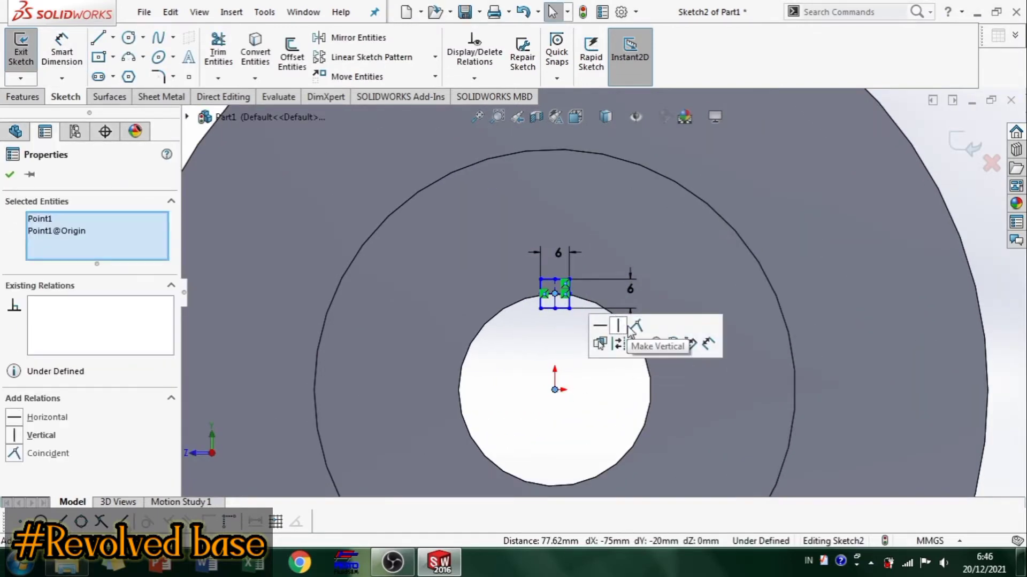
pyautogui.click(622, 333)
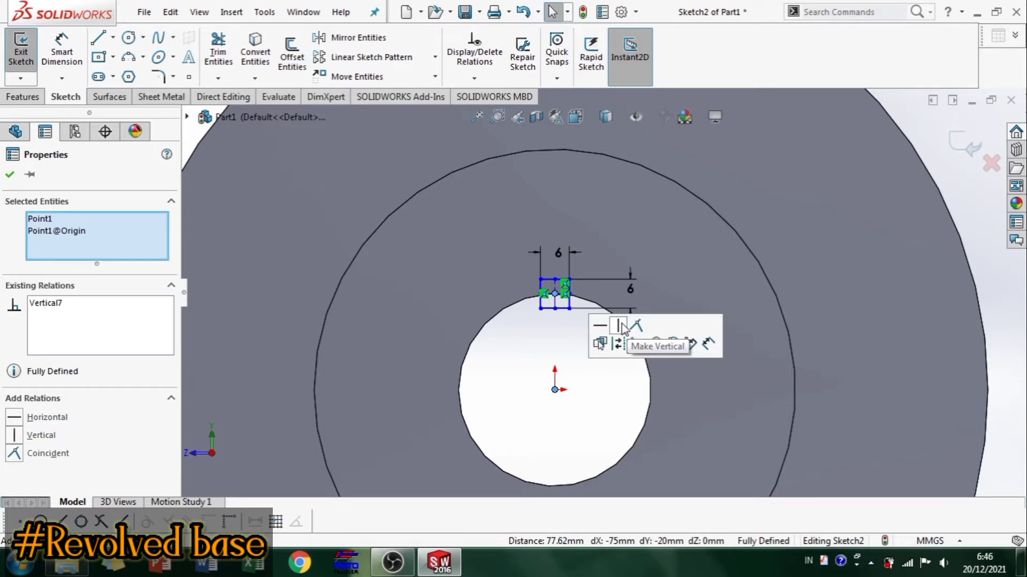
# Cut-extrude the square through the hub with the Up To Vertex end condition, ending at the origin point
pyautogui.click(21, 97)
pyautogui.click(228, 56)
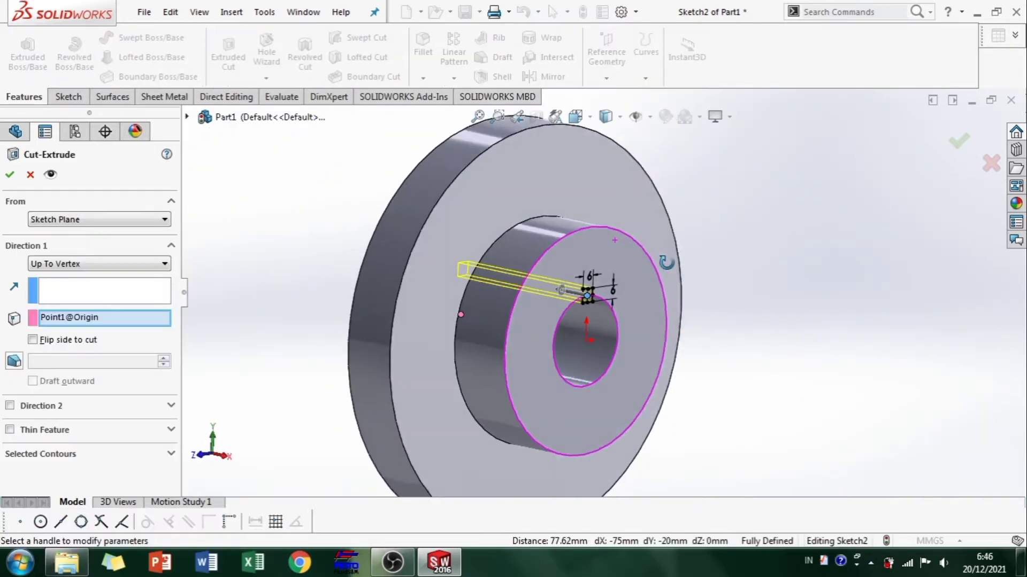
pyautogui.moveTo(666, 262); pyautogui.dragTo(709, 299, button='middle')
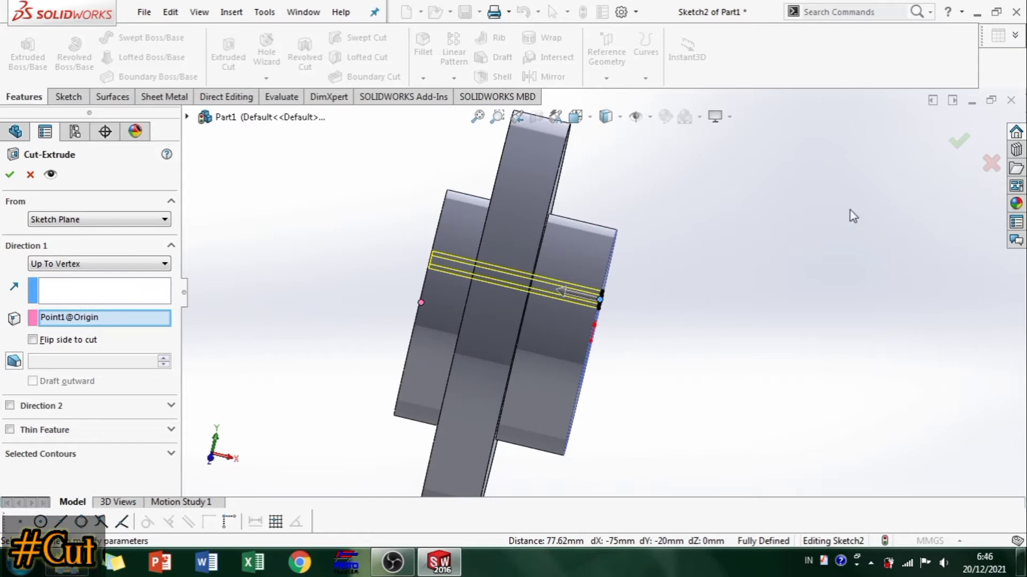
pyautogui.click(960, 142)
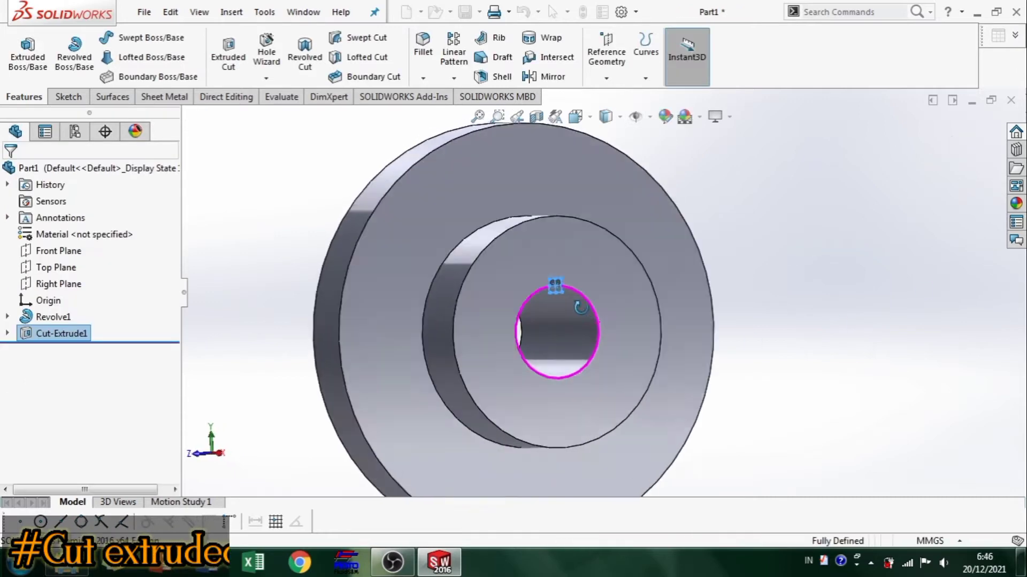
# Edit the keyway cut's sketch, set the square's width and height to 8 mm, and exit the sketch
pyautogui.scroll(-3, 683, 325)
pyautogui.moveTo(498, 316)
pyautogui.mouseDown(button='middle')
pyautogui.moveTo(475, 314)
pyautogui.moveTo(458, 296)
pyautogui.moveTo(495, 293)
pyautogui.moveTo(300, 328)
pyautogui.mouseUp(button='middle')
pyautogui.click(7, 333)
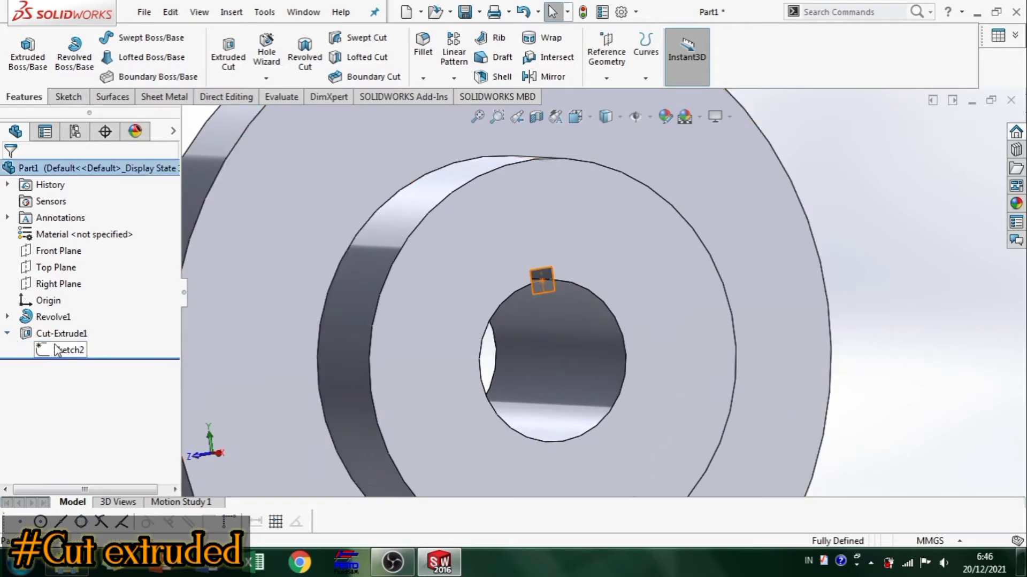
pyautogui.click(65, 349)
pyautogui.click(66, 303)
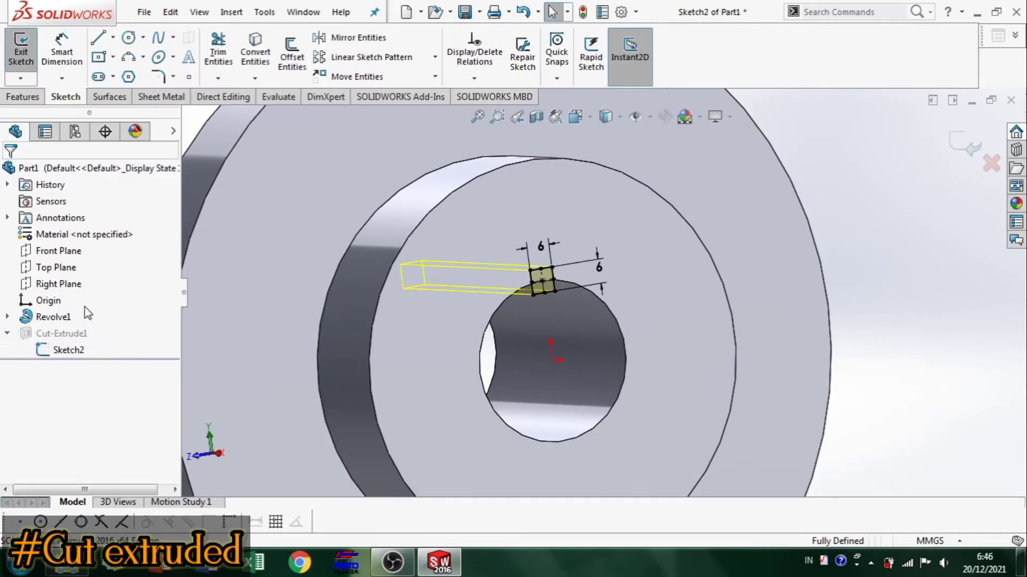
pyautogui.doubleClick(539, 248)
pyautogui.write('8')
pyautogui.click(480, 245)
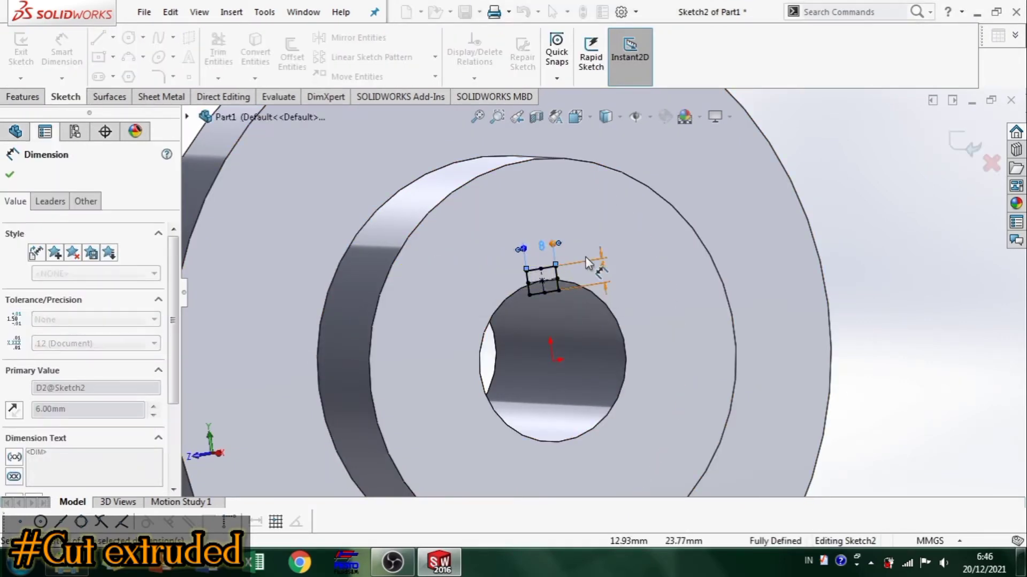
pyautogui.doubleClick(588, 260)
pyautogui.write('8')
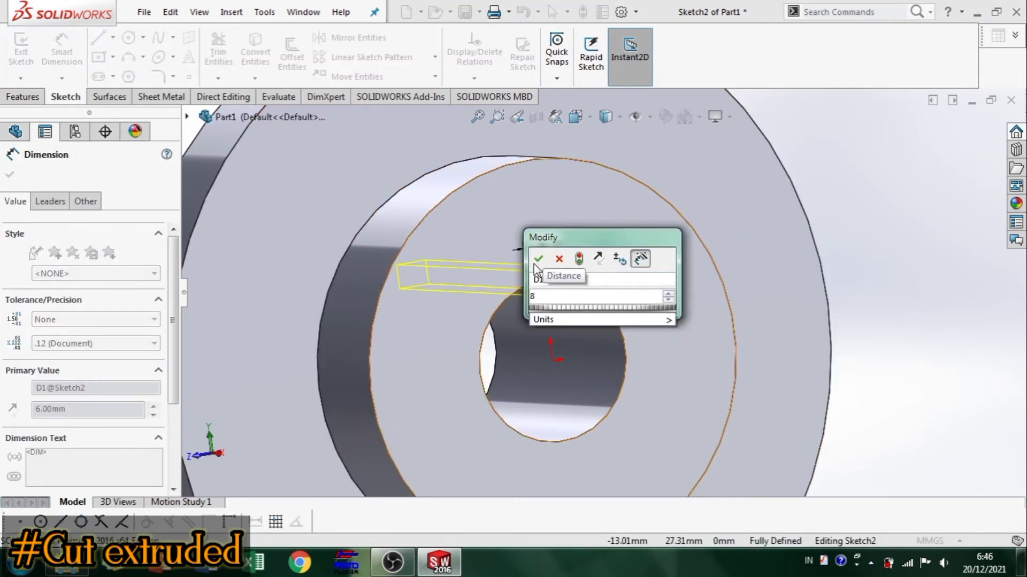
pyautogui.click(538, 259)
pyautogui.click(981, 143)
# Start a circular pattern of the keyway cut over 360°, using the cylindrical bore face as the pattern axis
pyautogui.moveTo(659, 288)
pyautogui.mouseDown(button='middle')
pyautogui.moveTo(651, 308)
pyautogui.moveTo(668, 321)
pyautogui.moveTo(584, 321)
pyautogui.moveTo(646, 309)
pyautogui.moveTo(615, 280)
pyautogui.moveTo(580, 326)
pyautogui.moveTo(576, 310)
pyautogui.moveTo(595, 326)
pyautogui.mouseUp(button='middle')
pyautogui.scroll(2, 668, 321)
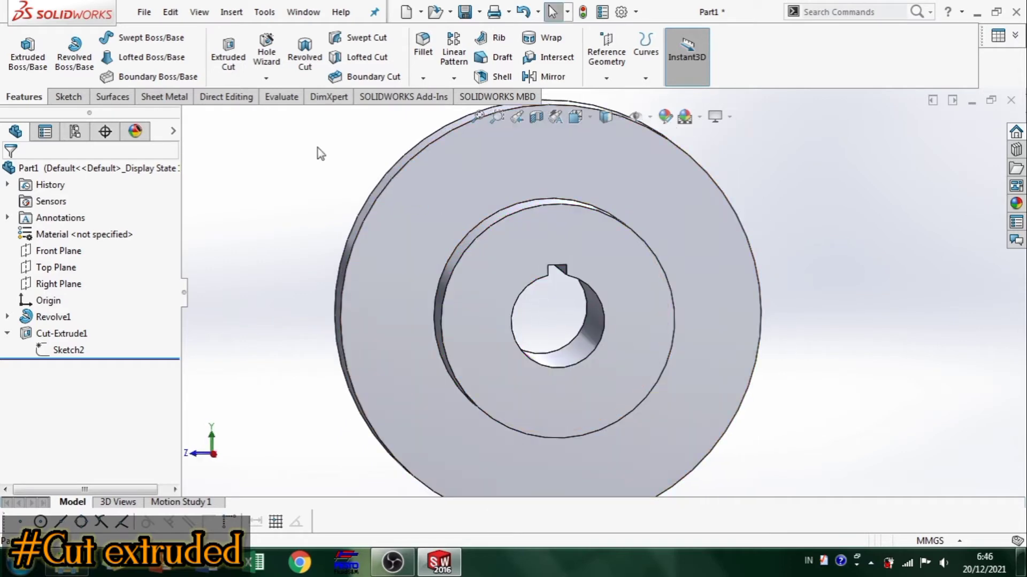
pyautogui.click(453, 80)
pyautogui.click(476, 114)
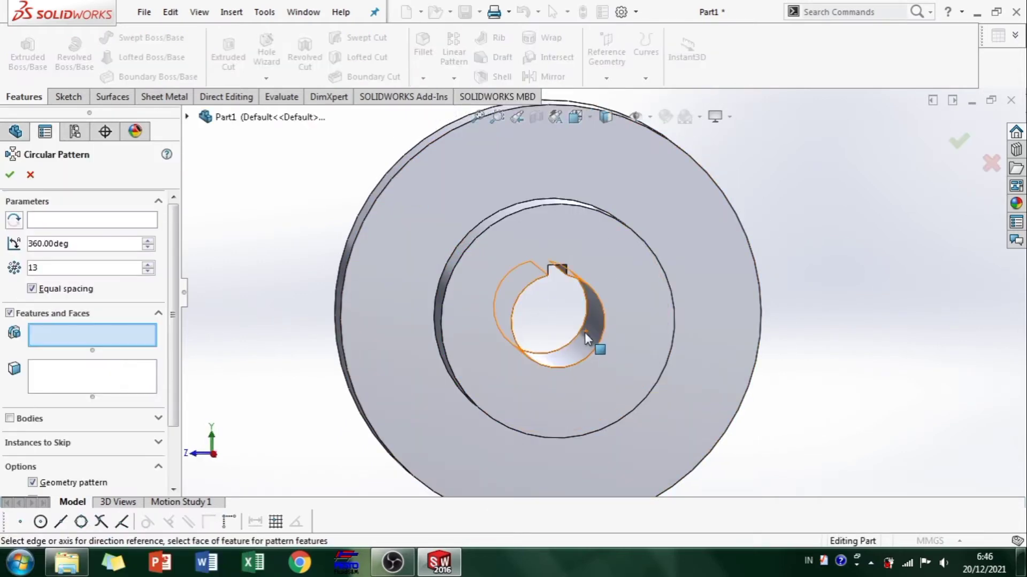
pyautogui.click(99, 220)
pyautogui.click(583, 349)
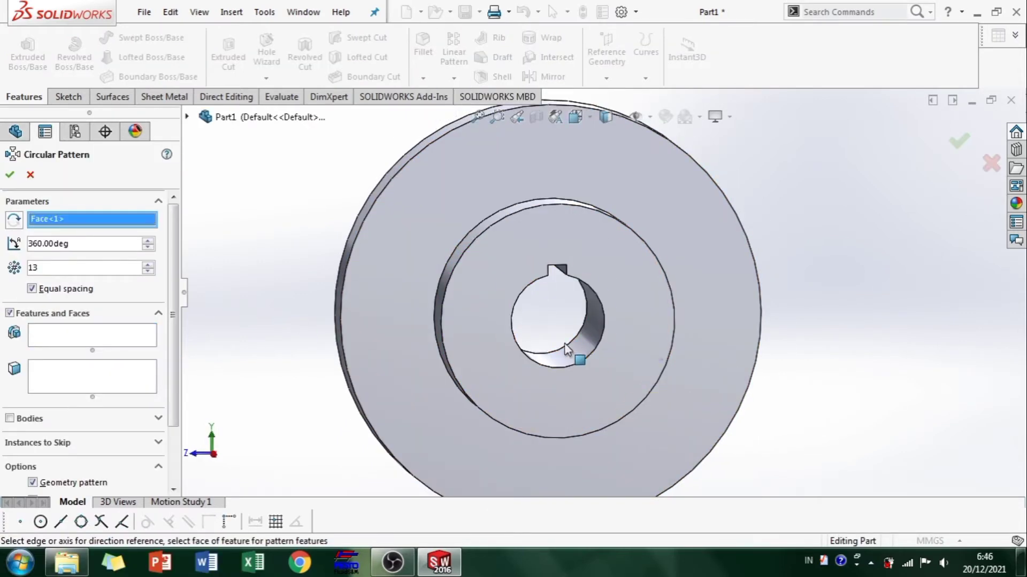
pyautogui.click(80, 333)
pyautogui.click(187, 117)
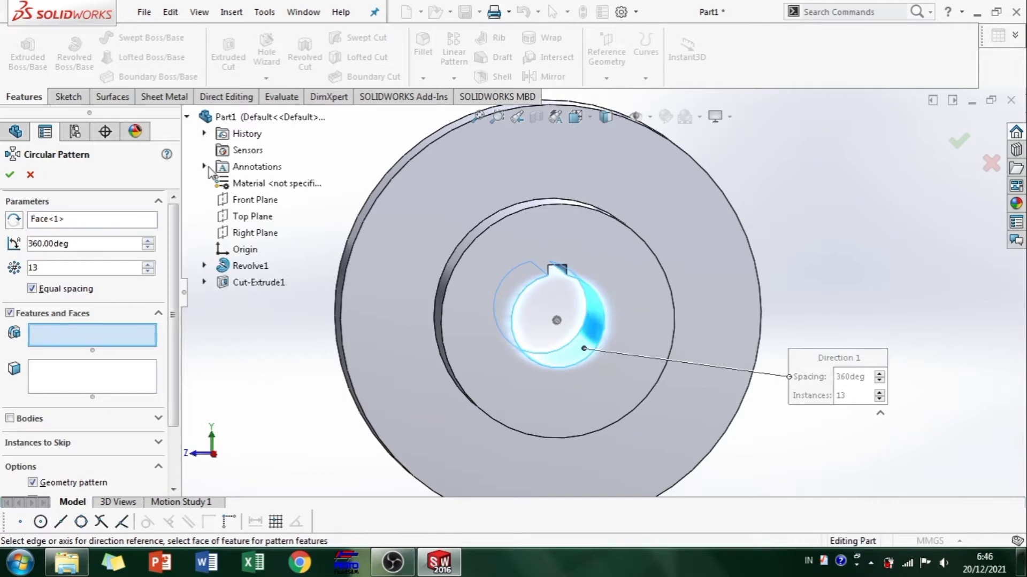
pyautogui.click(252, 283)
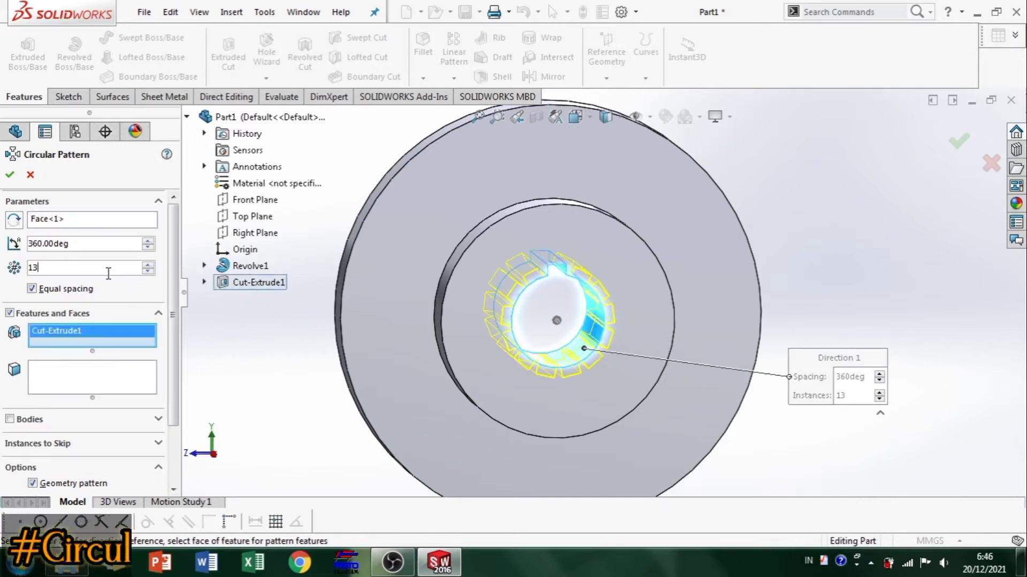
# Set the circular pattern to 8 equally spaced instances and finish it
pyautogui.press('Return')
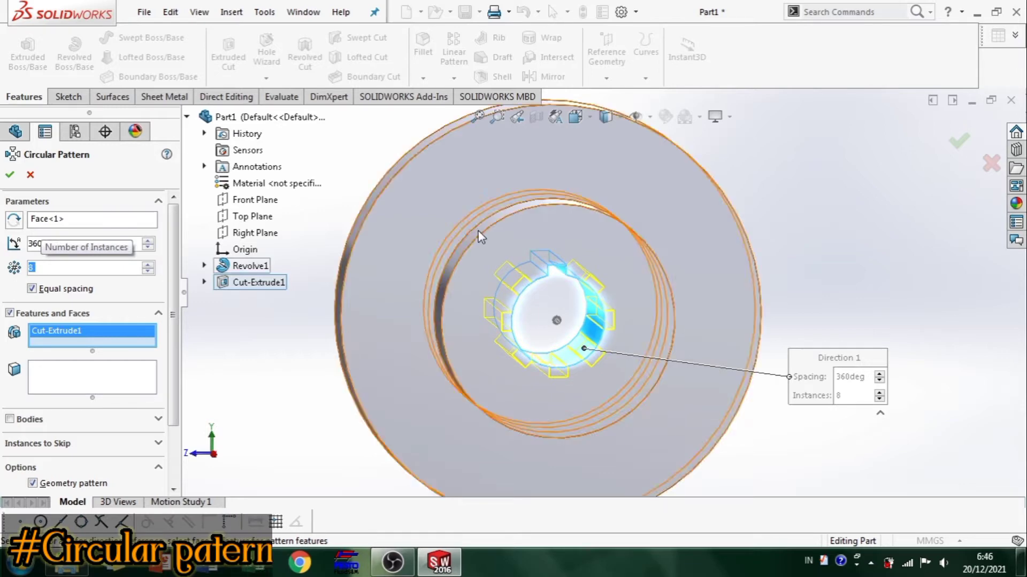
pyautogui.scroll(-2, 555, 354)
pyautogui.scroll(-3, 582, 225)
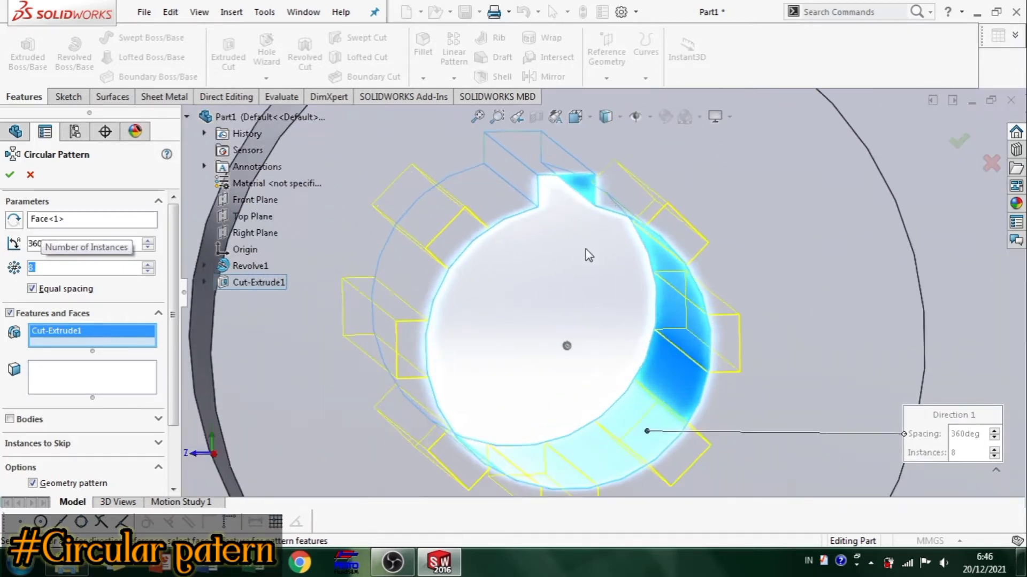
pyautogui.scroll(2, 604, 309)
pyautogui.scroll(2, 902, 232)
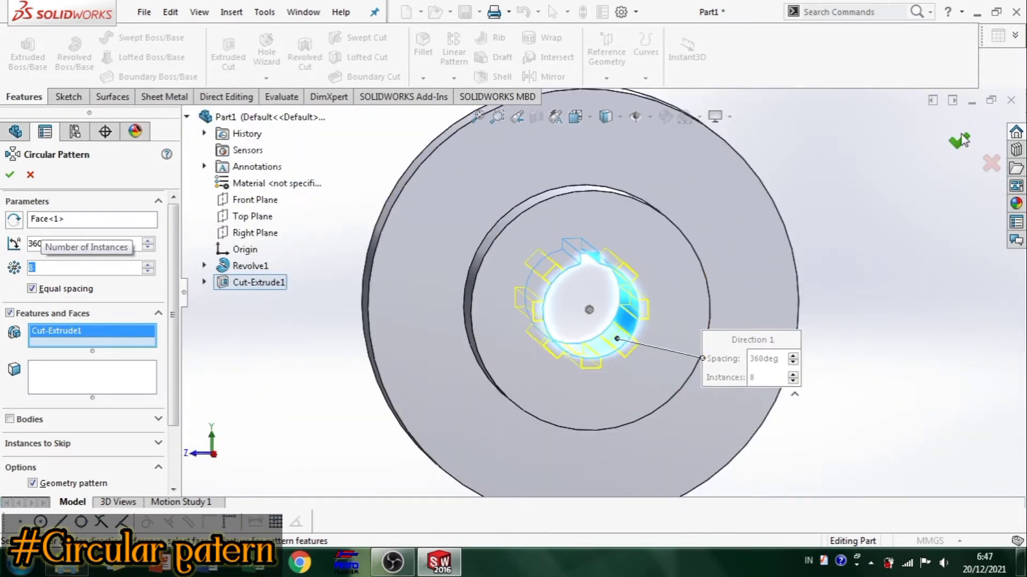
pyautogui.click(959, 141)
# Orient the view normal to the flange's ring-shaped face on the opposite side and start a sketch on it
pyautogui.moveTo(797, 292); pyautogui.dragTo(826, 315, button='middle')
pyautogui.scroll(4, 750, 312)
pyautogui.moveTo(749, 313); pyautogui.dragTo(528, 389, button='middle')
pyautogui.rightClick(635, 200)
pyautogui.click(718, 142)
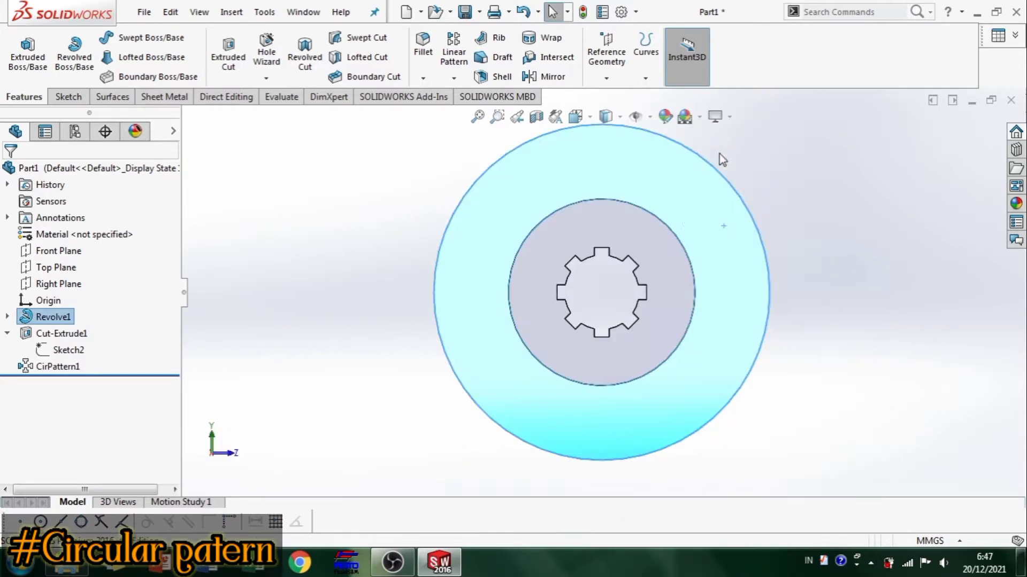
pyautogui.rightClick(612, 210)
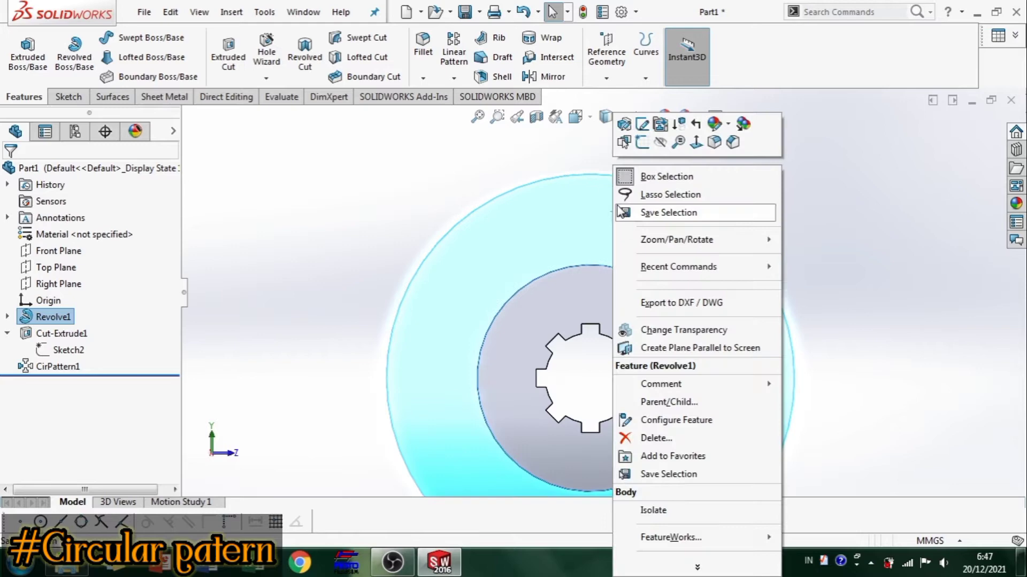
pyautogui.click(643, 150)
# Sketch a half-tooth outline above the flange rim: a vertical line from its topmost point, a horizontal line about 6 mm long, and a sloped line back to the rim
pyautogui.scroll(-1, 732, 182)
pyautogui.moveTo(742, 180); pyautogui.dragTo(666, 184, button='right')
pyautogui.scroll(-1, 595, 199)
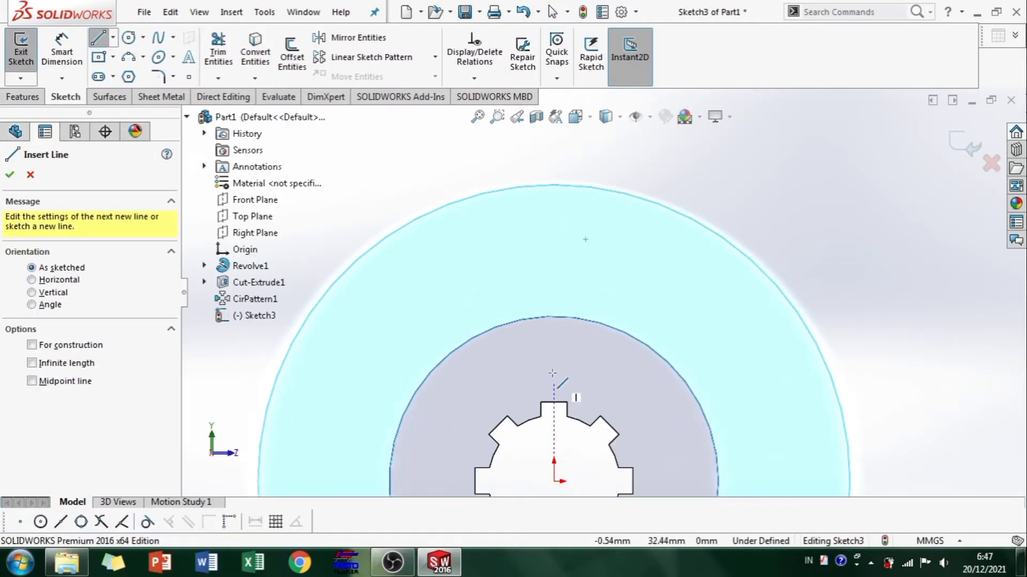
pyautogui.click(553, 186)
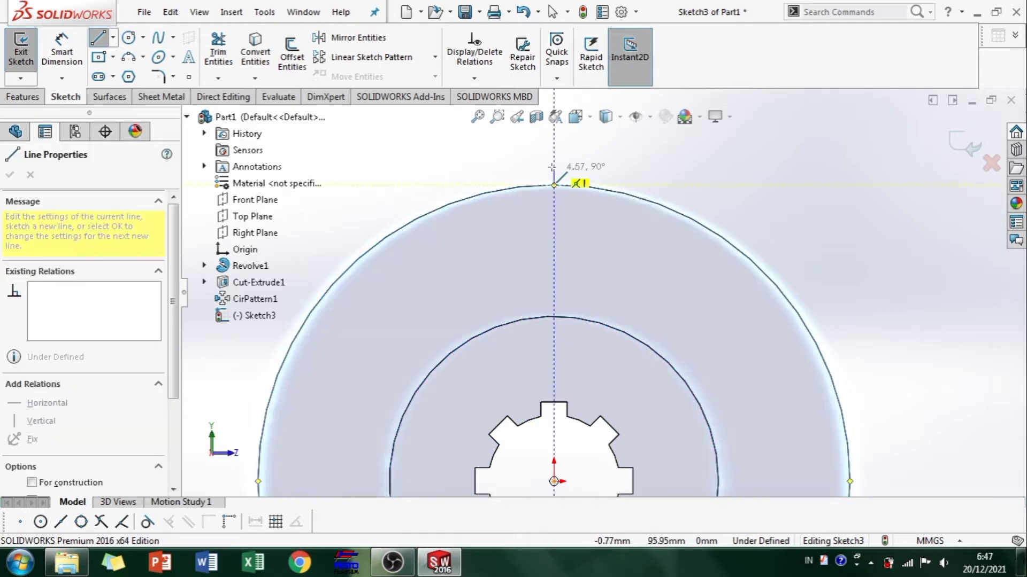
pyautogui.click(554, 143)
pyautogui.click(575, 143)
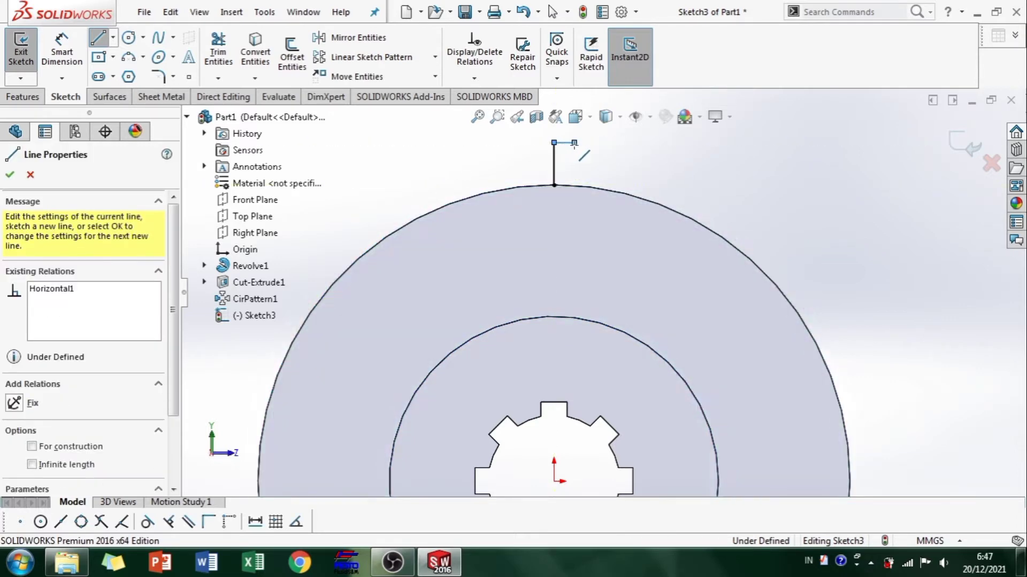
pyautogui.click(588, 186)
pyautogui.press('Escape')
# Draw a circle centred on the origin and make it coradial with the flange's outer edge
pyautogui.moveTo(671, 177); pyautogui.dragTo(738, 179, button='right')
pyautogui.scroll(3, 705, 302)
pyautogui.click(574, 402)
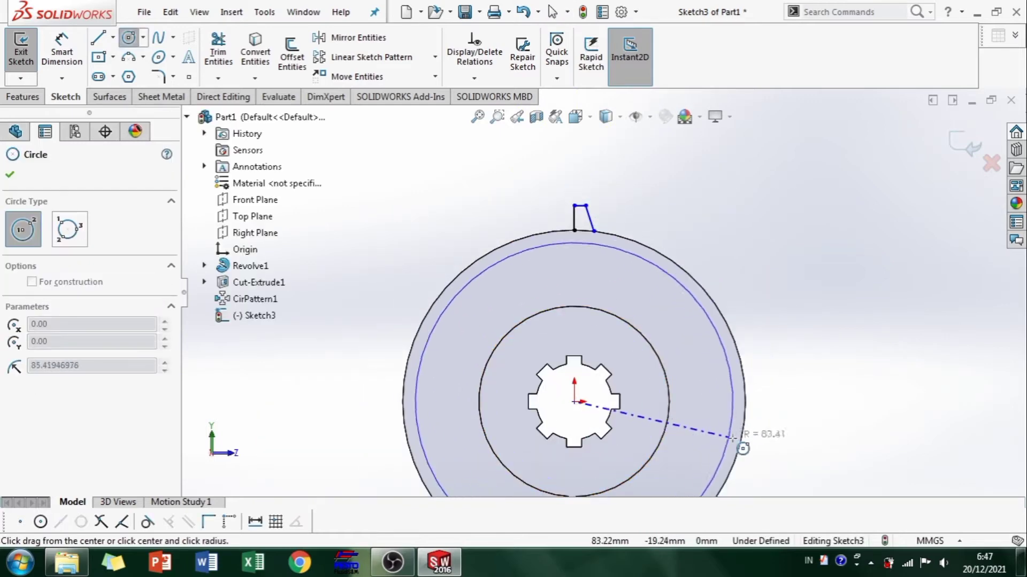
pyautogui.click(744, 416)
pyautogui.scroll(-3, 687, 286)
pyautogui.press('Escape')
pyautogui.moveTo(567, 204); pyautogui.dragTo(564, 227)
pyautogui.keyDown('ctrl'); pyautogui.click(505, 193); pyautogui.keyUp('ctrl')
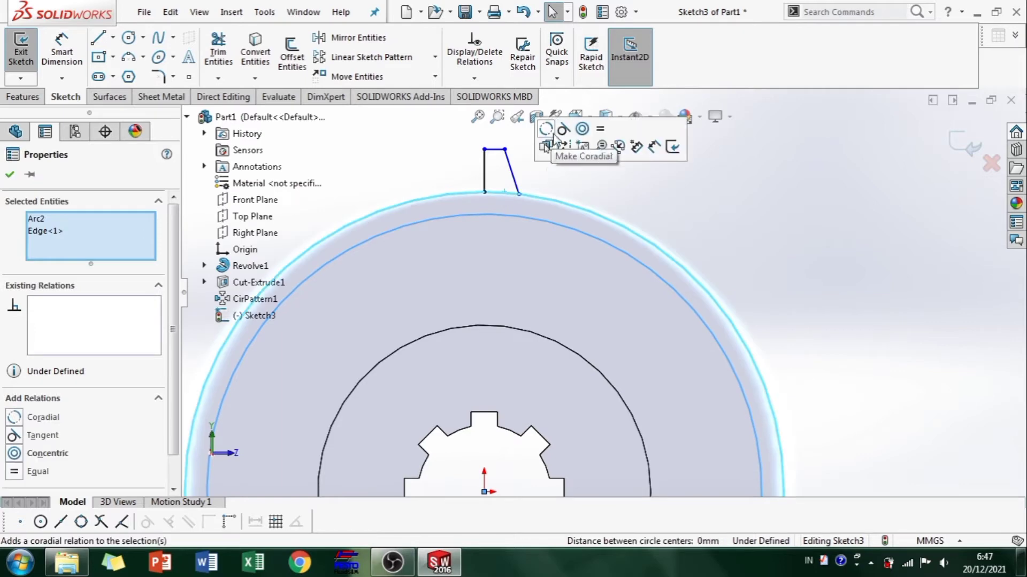
pyautogui.click(546, 128)
pyautogui.click(657, 205)
# Dimension the half-tooth's horizontal top line to 4 mm
pyautogui.scroll(-2, 516, 173)
pyautogui.keyDown('ctrl'); pyautogui.moveTo(517, 170); pyautogui.dragTo(593, 274, button='middle'); pyautogui.keyUp('ctrl')
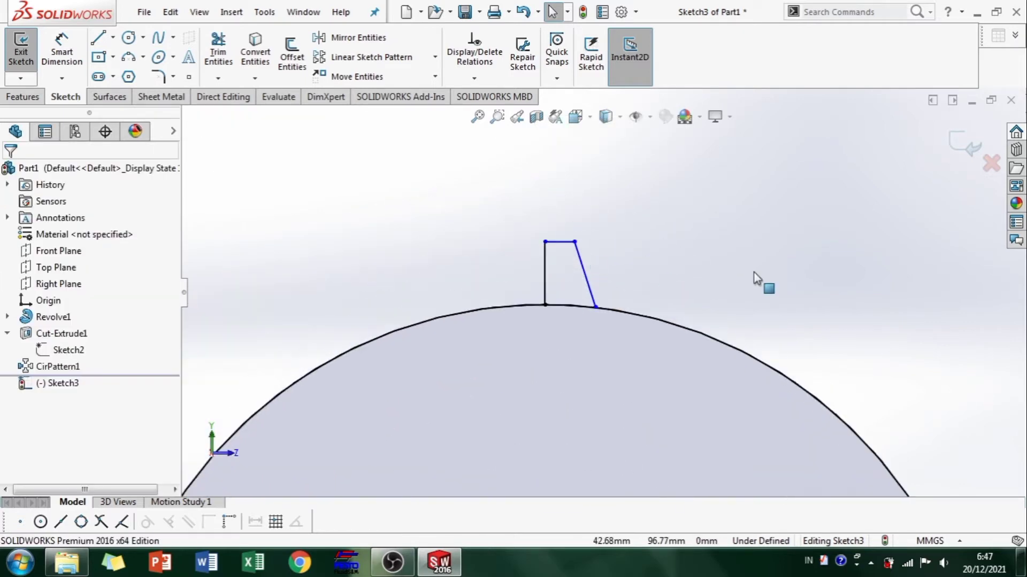
pyautogui.moveTo(754, 273); pyautogui.dragTo(750, 235, button='right')
pyautogui.click(567, 245)
pyautogui.click(556, 206)
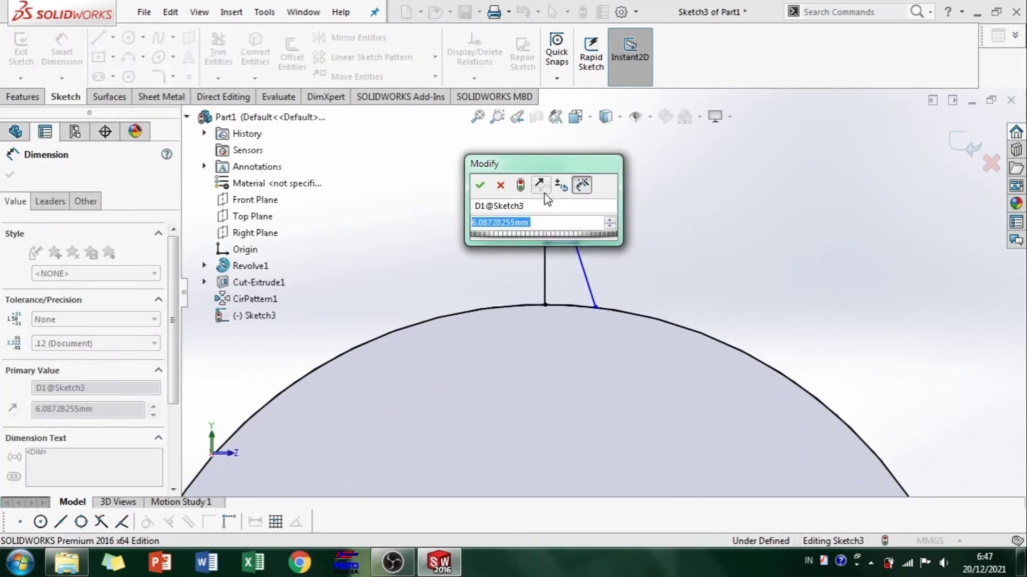
pyautogui.write('4')
pyautogui.press('Return')
# Dimension the half-tooth to 8 mm wide at its base and 12 mm high along the vertical line
pyautogui.click(595, 307)
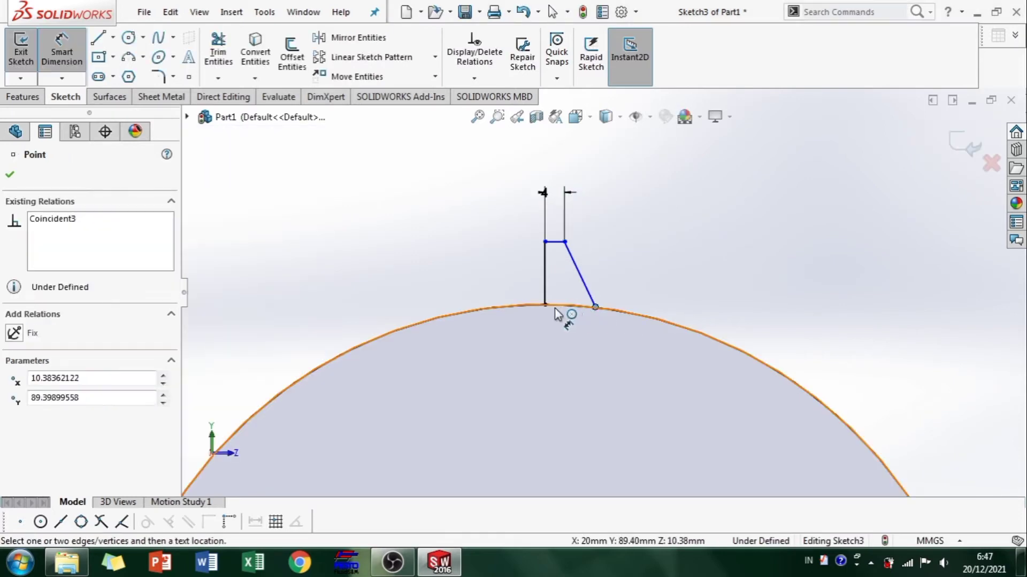
pyautogui.click(544, 306)
pyautogui.click(572, 334)
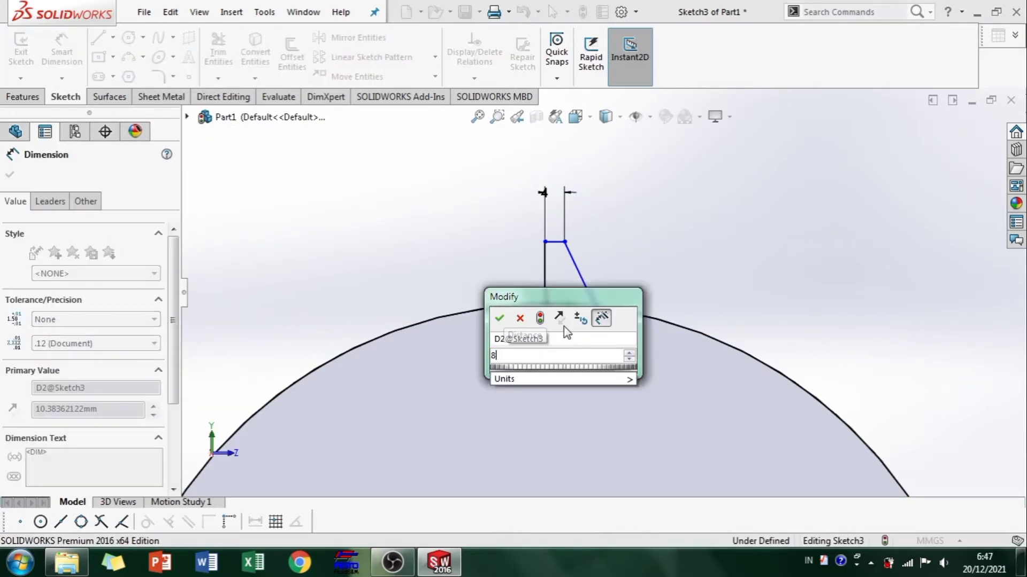
pyautogui.write('8')
pyautogui.press('Return')
pyautogui.click(545, 262)
pyautogui.click(524, 268)
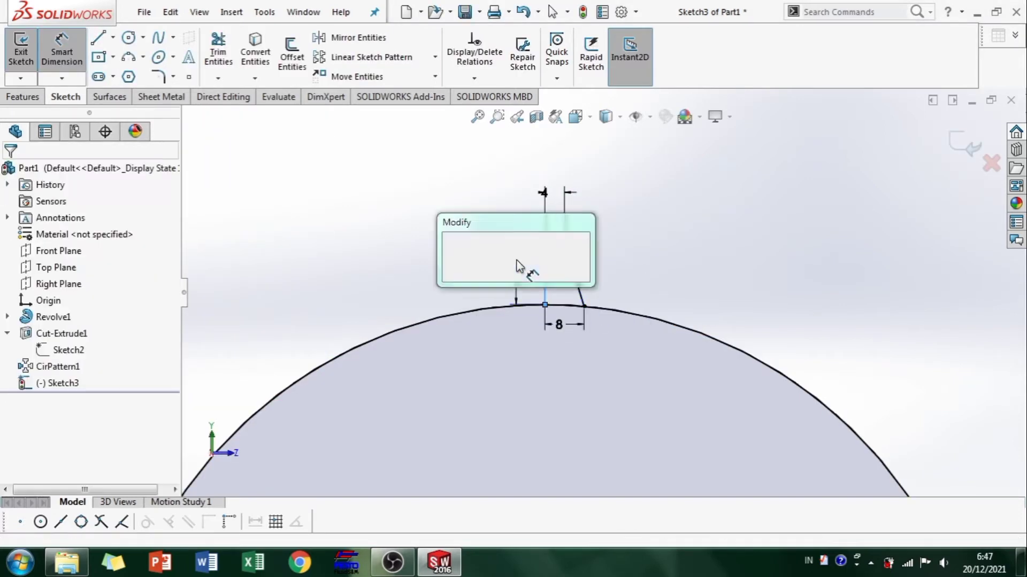
pyautogui.write('12.00mm')
pyautogui.press('Return')
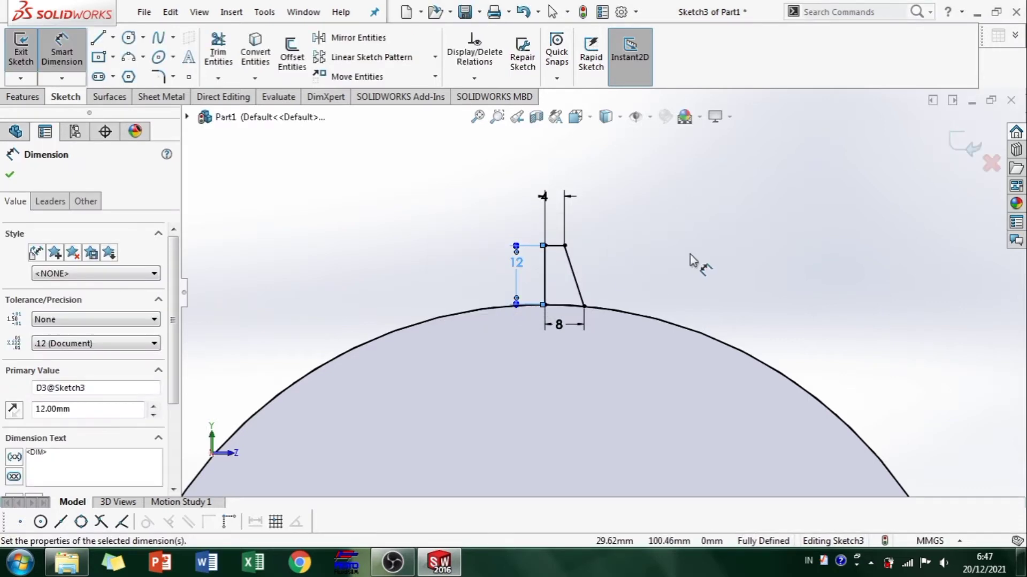
pyautogui.press('Escape')
# Trim the rim circle to the short arc under the half-tooth and make the vertical line construction geometry
pyautogui.click(218, 52)
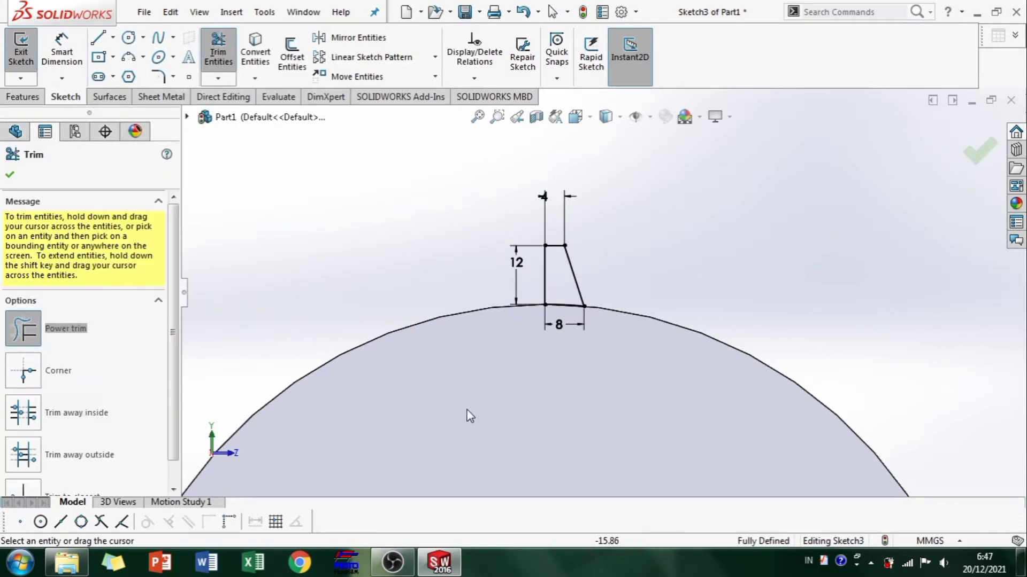
pyautogui.press('Escape')
pyautogui.click(543, 272)
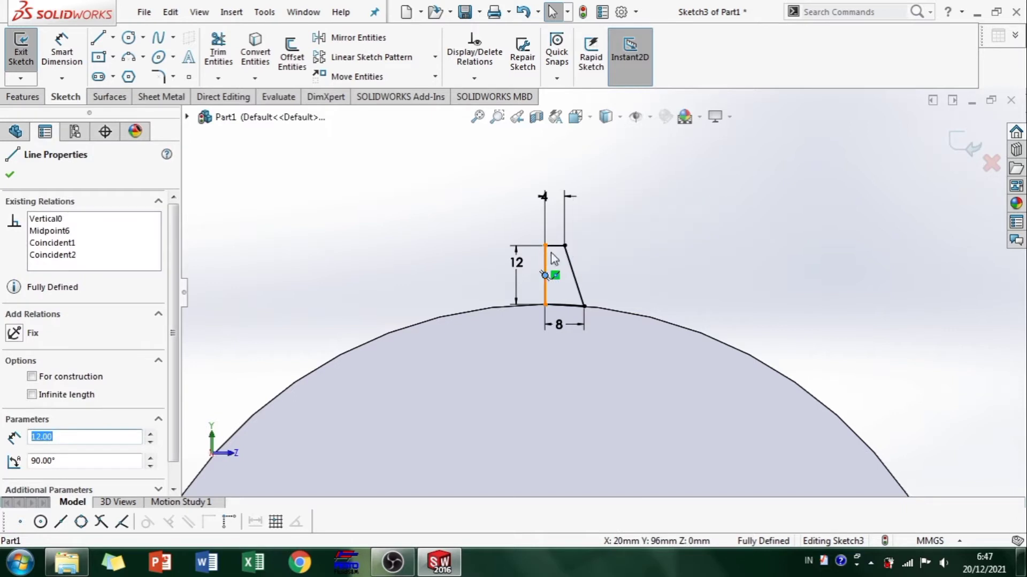
pyautogui.click(605, 208)
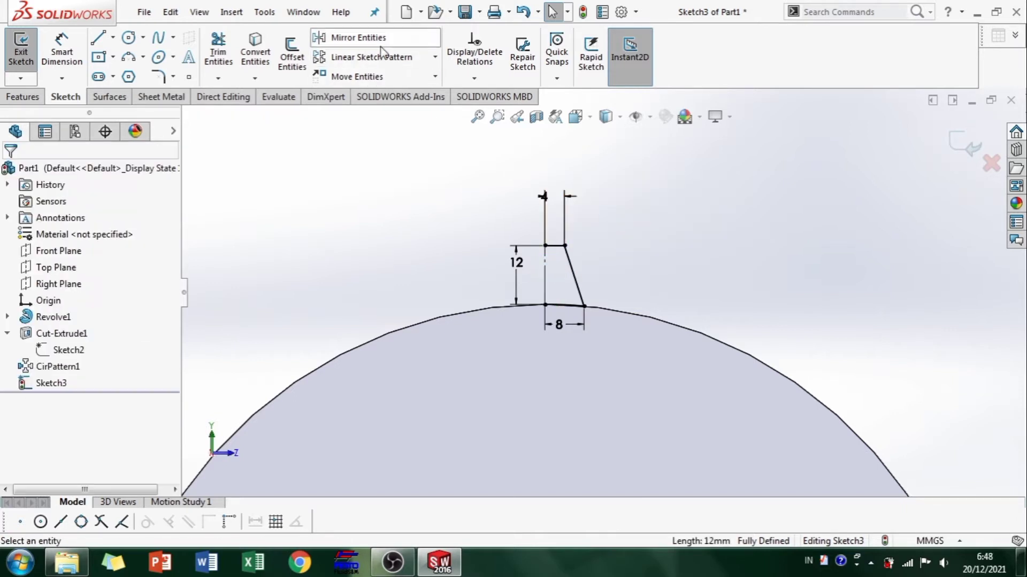
# Mirror the half-tooth's top line, sloped line and base arc about the vertical construction line
pyautogui.click(357, 38)
pyautogui.click(560, 247)
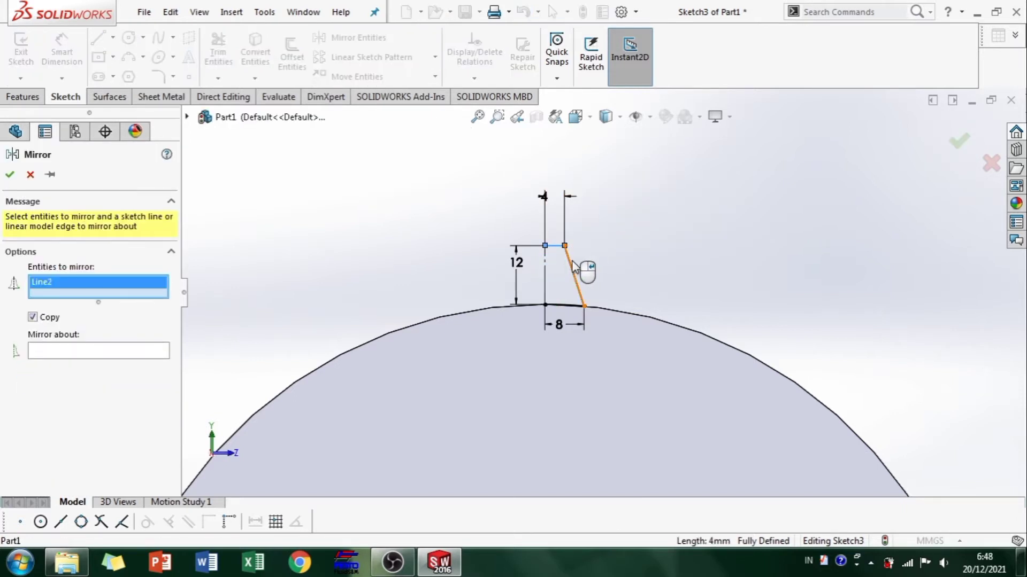
pyautogui.click(573, 267)
pyautogui.click(565, 306)
pyautogui.click(43, 375)
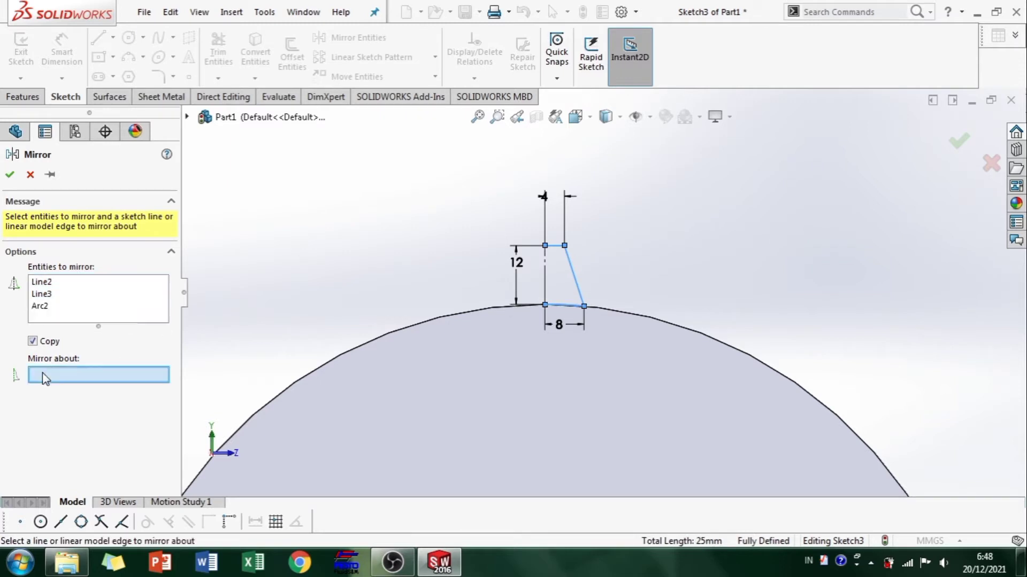
pyautogui.click(544, 282)
pyautogui.scroll(-4, 726, 291)
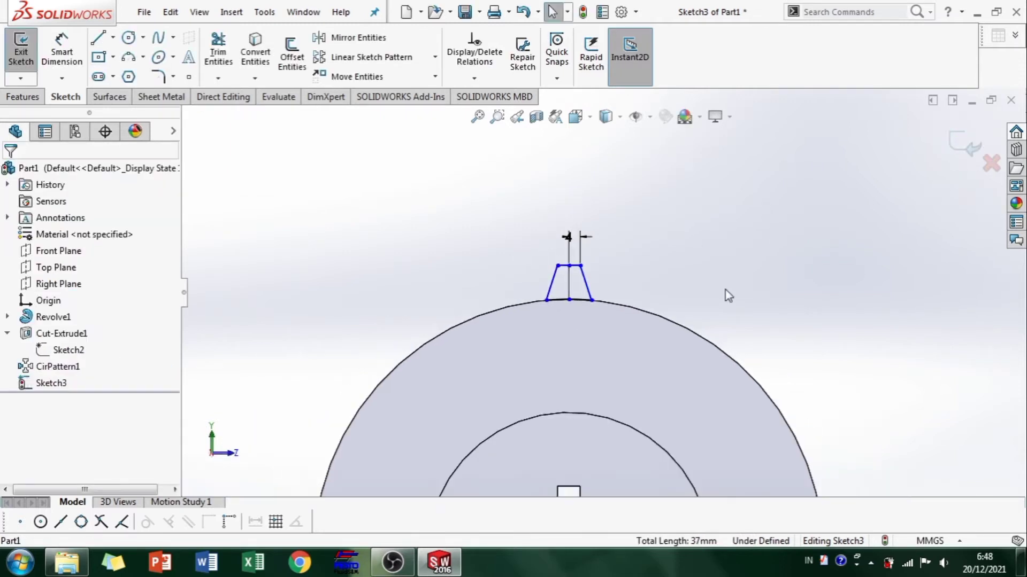
# Dimension the full tooth's base width between its two lower corners at 16 mm
pyautogui.scroll(1, 518, 260)
pyautogui.scroll(2, 701, 202)
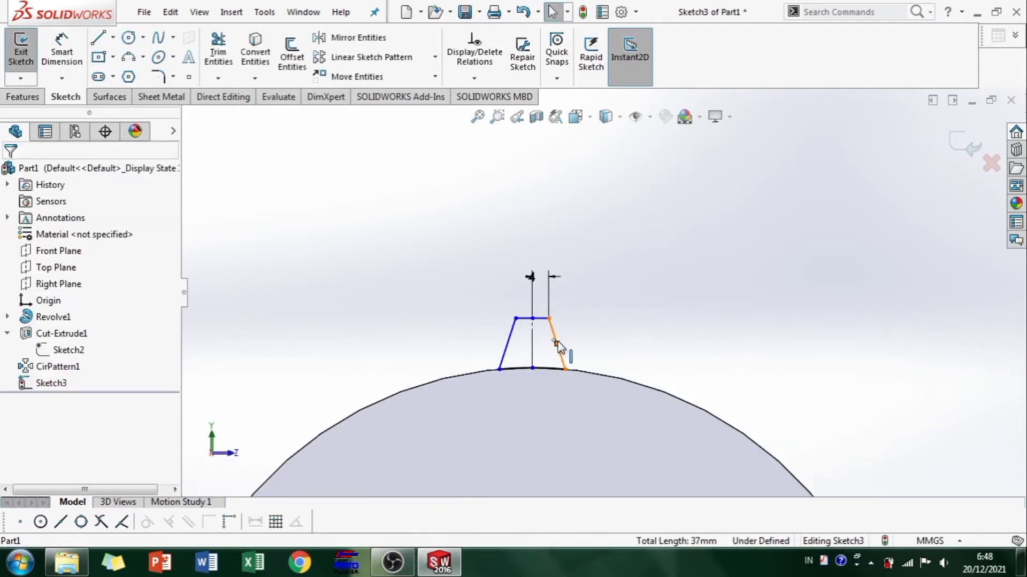
pyautogui.moveTo(607, 321); pyautogui.dragTo(626, 282, button='right')
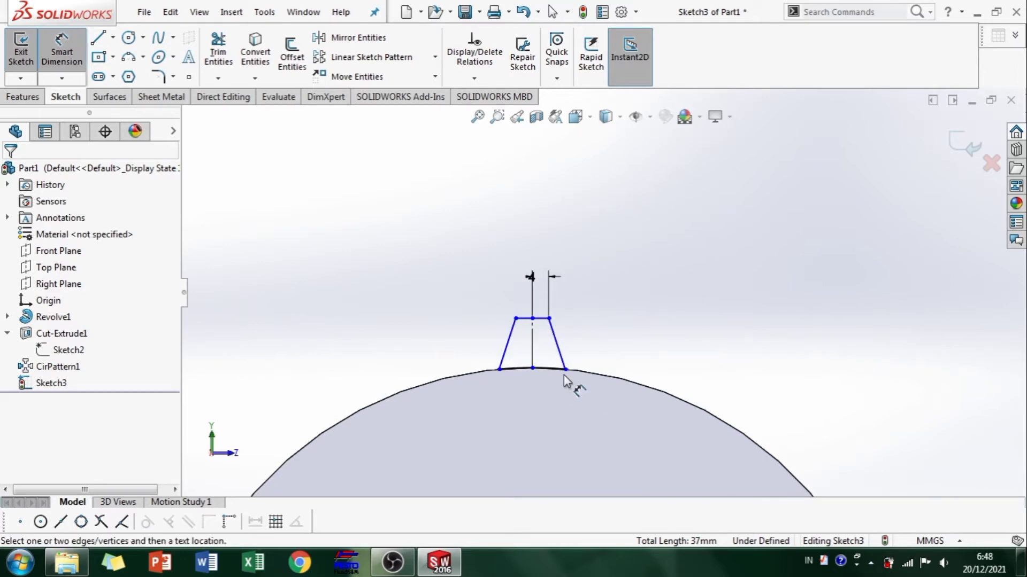
pyautogui.click(499, 369)
pyautogui.click(565, 369)
pyautogui.click(450, 213)
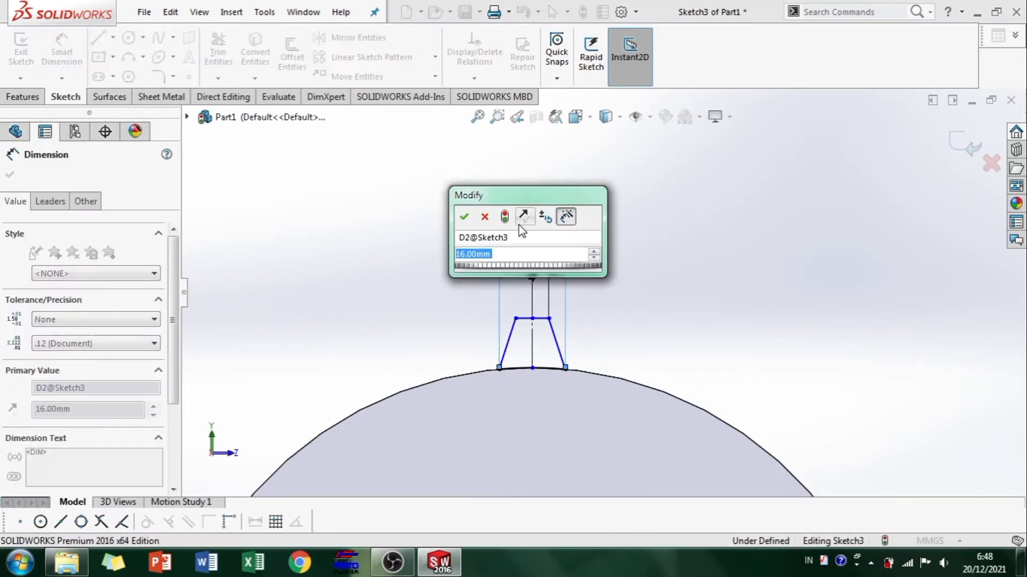
pyautogui.click(464, 217)
# Dimension the tooth's height from its lower corner to its upper corner at 16 mm
pyautogui.click(516, 318)
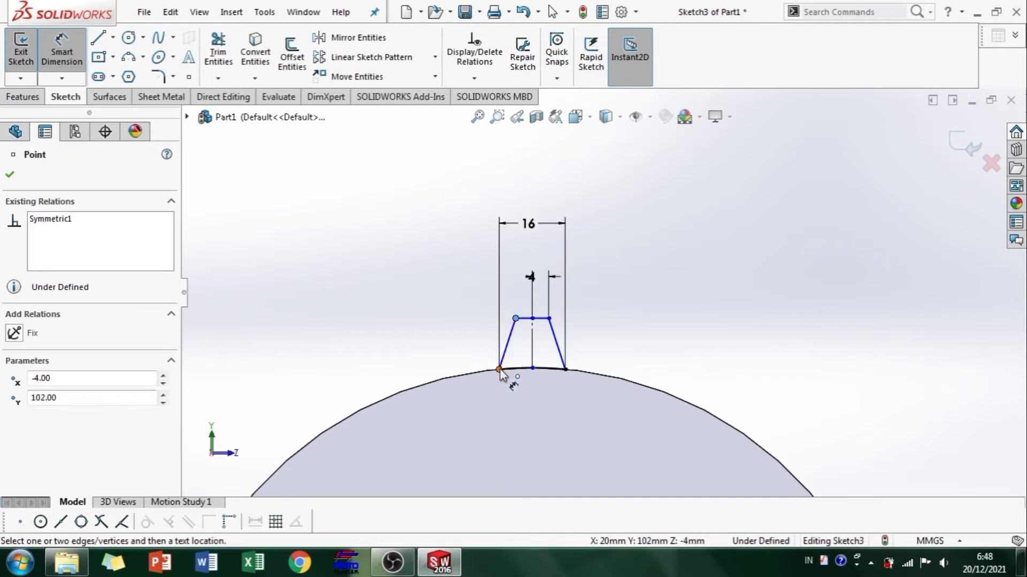
pyautogui.click(453, 362)
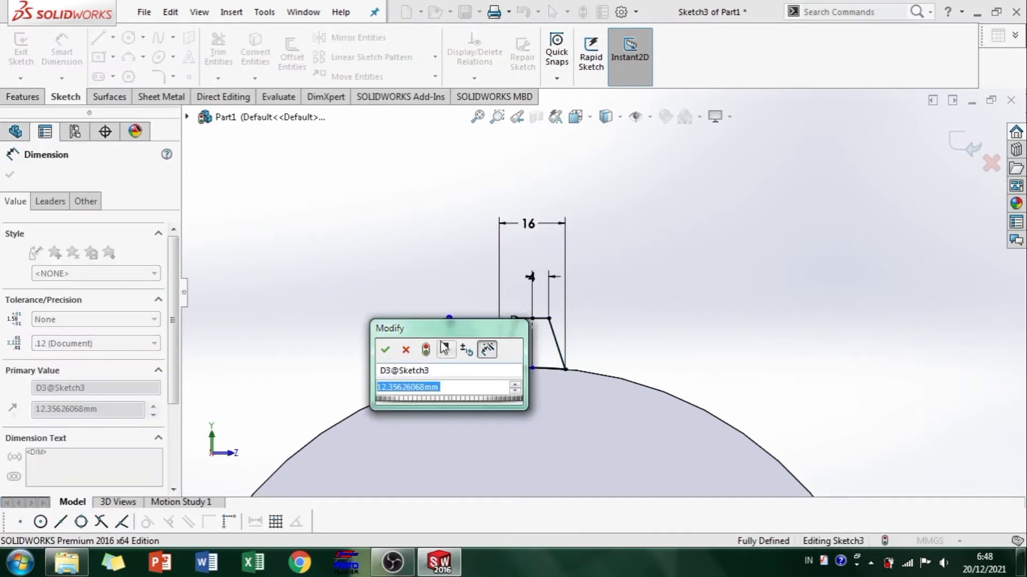
pyautogui.write('14')
pyautogui.press('Return')
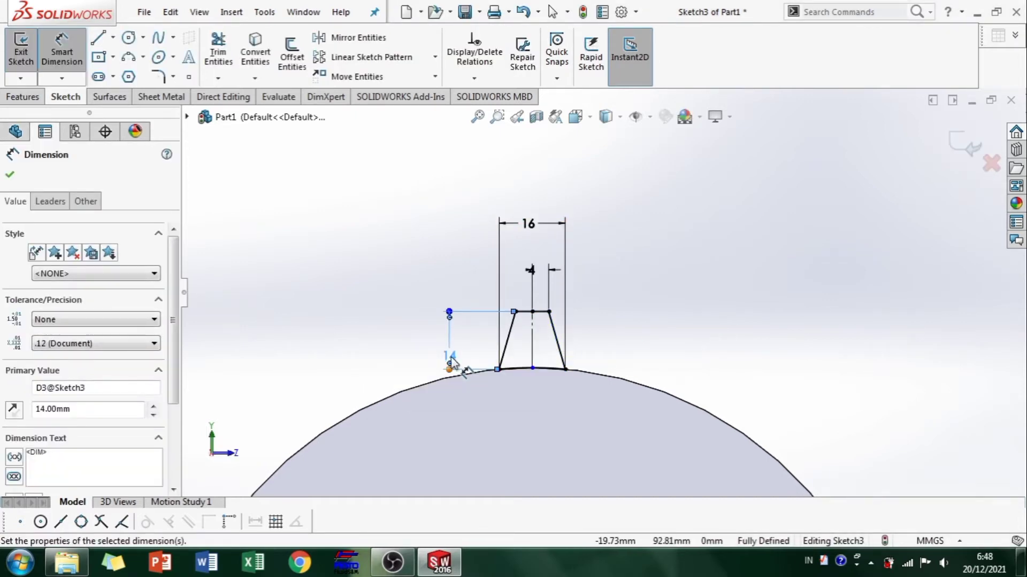
pyautogui.doubleClick(450, 356)
pyautogui.write('16')
pyautogui.press('Return')
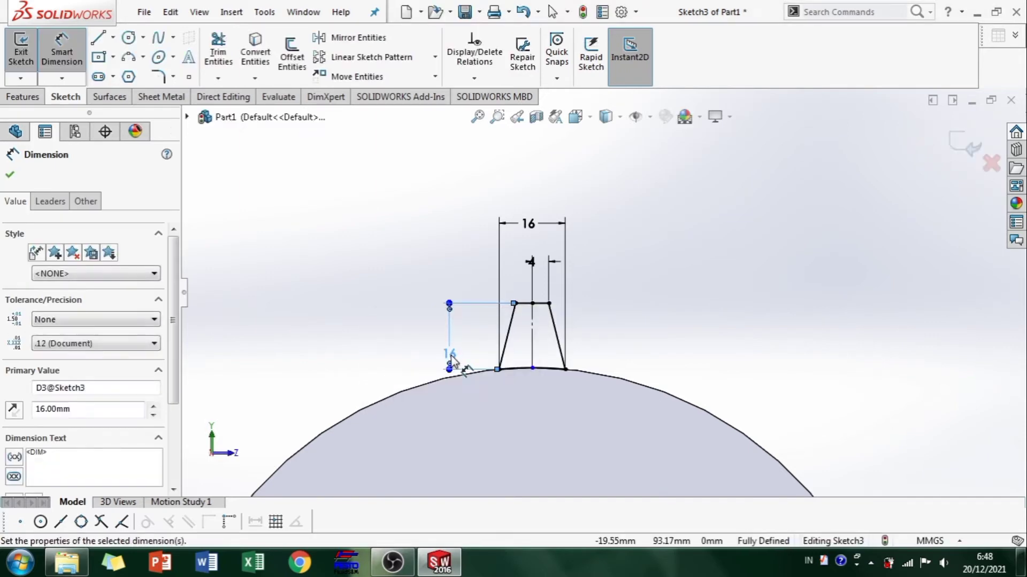
# Extrude the tooth sketch 25 mm as a blind boss, reversed so it runs back across the flange rim
pyautogui.click(951, 140)
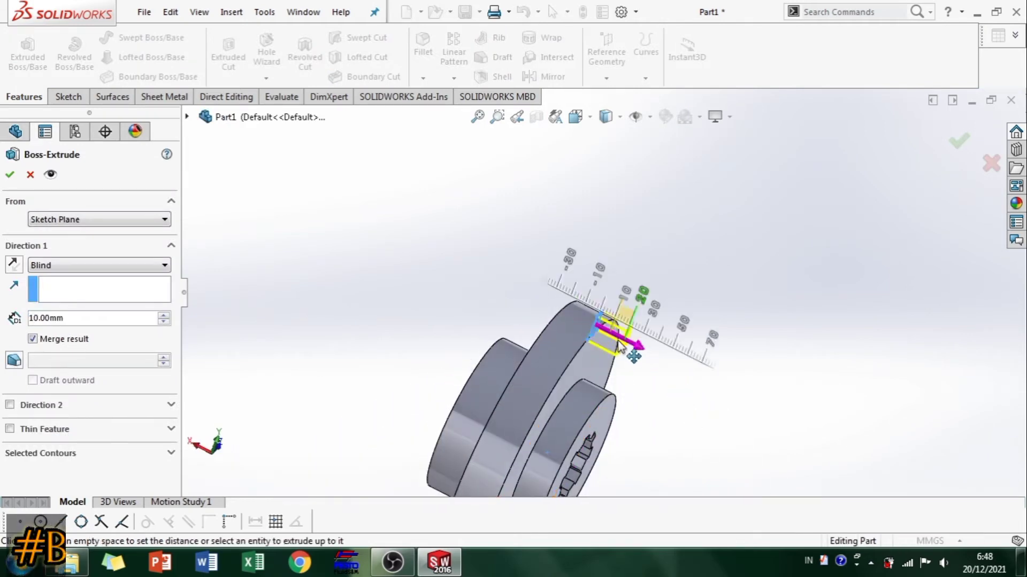
pyautogui.moveTo(619, 346); pyautogui.dragTo(559, 319)
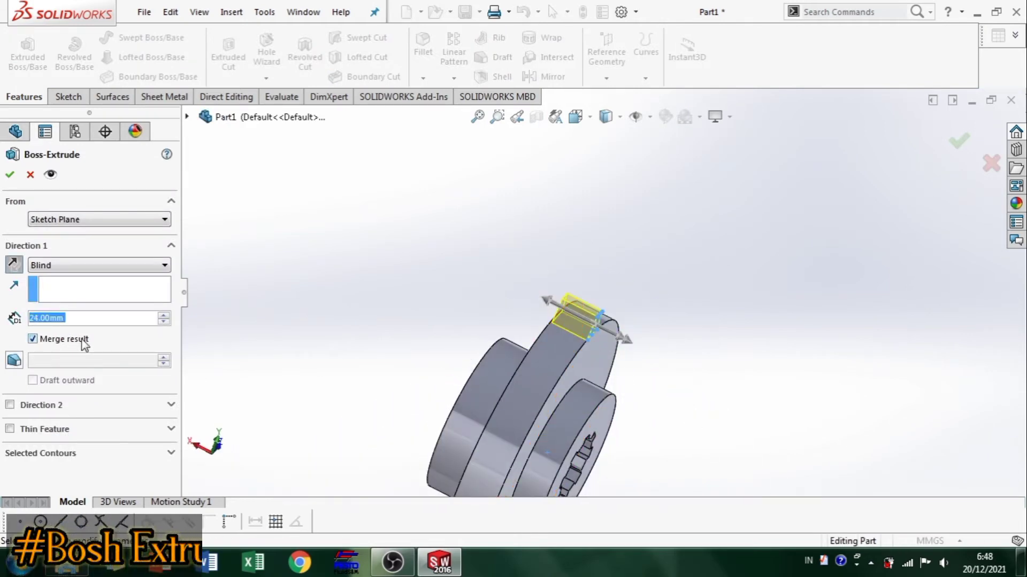
pyautogui.write('25')
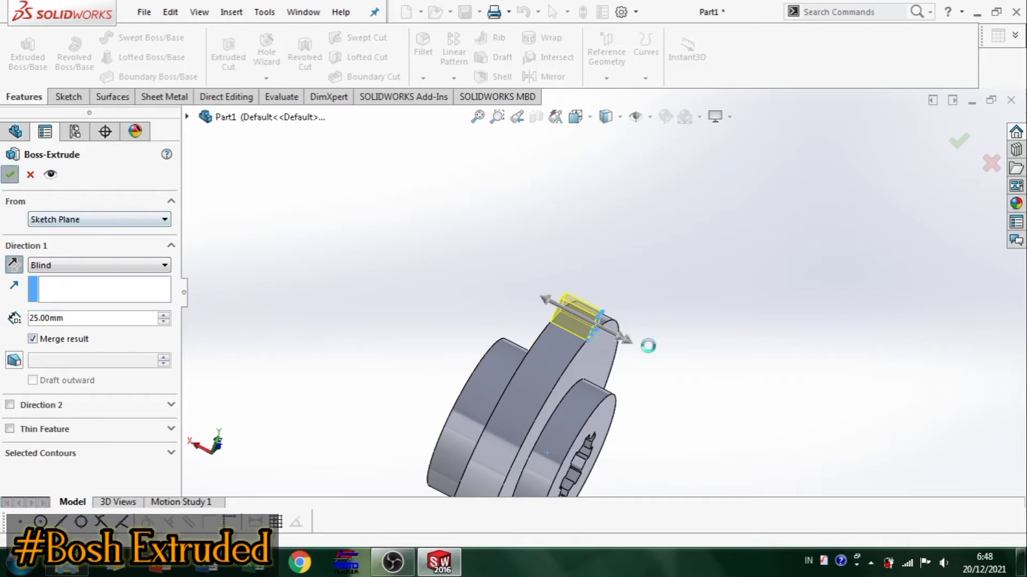
# Start a circular pattern with the flange's outer cylindrical face as its axis reference
pyautogui.moveTo(673, 391); pyautogui.dragTo(612, 298, button='middle')
pyautogui.scroll(-6, 582, 297)
pyautogui.scroll(6, 618, 287)
pyautogui.scroll(-2, 627, 306)
pyautogui.moveTo(726, 258); pyautogui.dragTo(721, 264, button='middle')
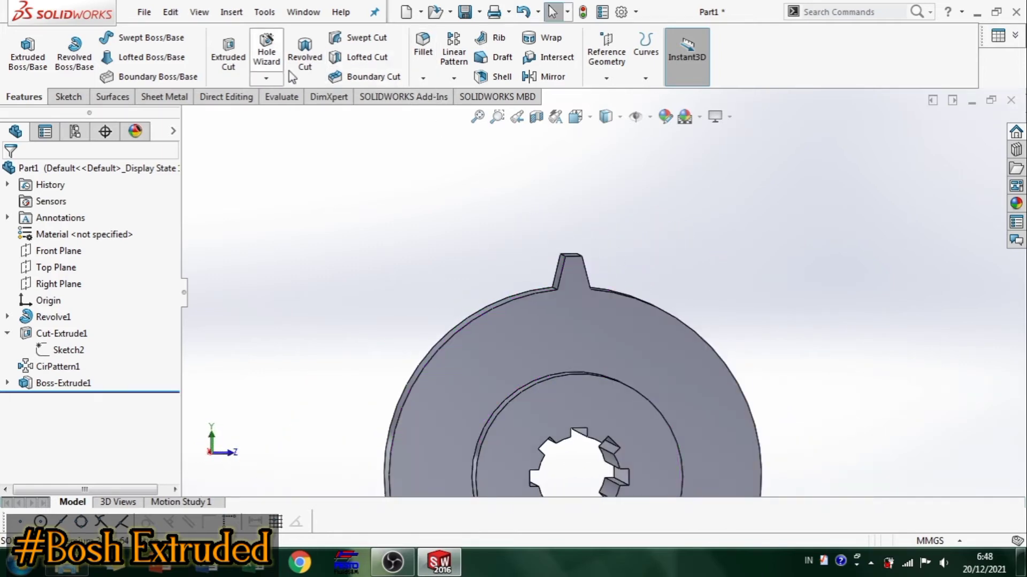
pyautogui.click(454, 78)
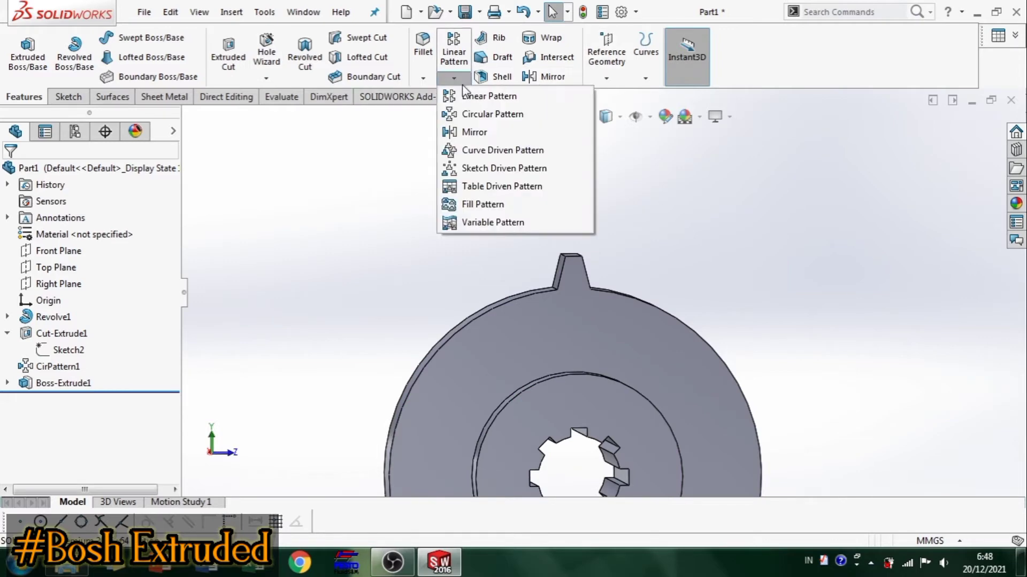
pyautogui.click(472, 113)
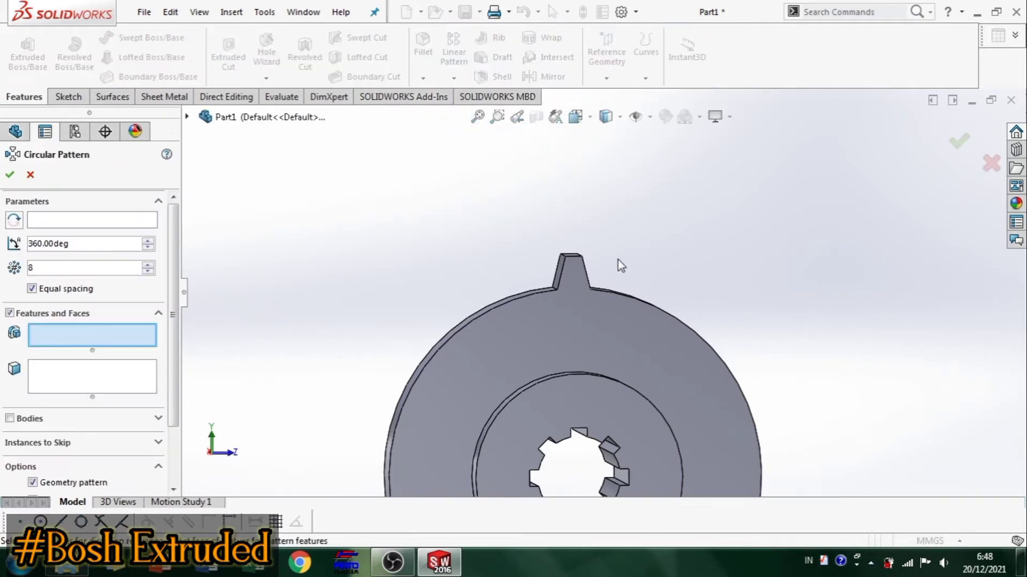
pyautogui.click(78, 222)
pyautogui.moveTo(947, 326); pyautogui.dragTo(729, 338, button='middle')
pyautogui.click(729, 328)
pyautogui.moveTo(604, 306); pyautogui.dragTo(813, 302, button='middle')
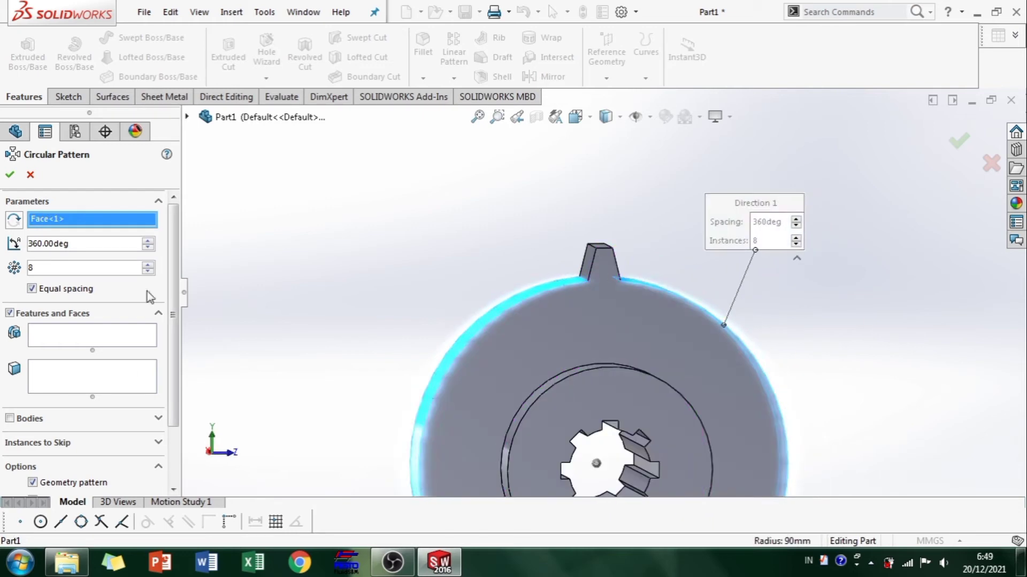
# Select the extruded tooth as the feature to repeat in the circular pattern
pyautogui.click(113, 341)
pyautogui.click(188, 118)
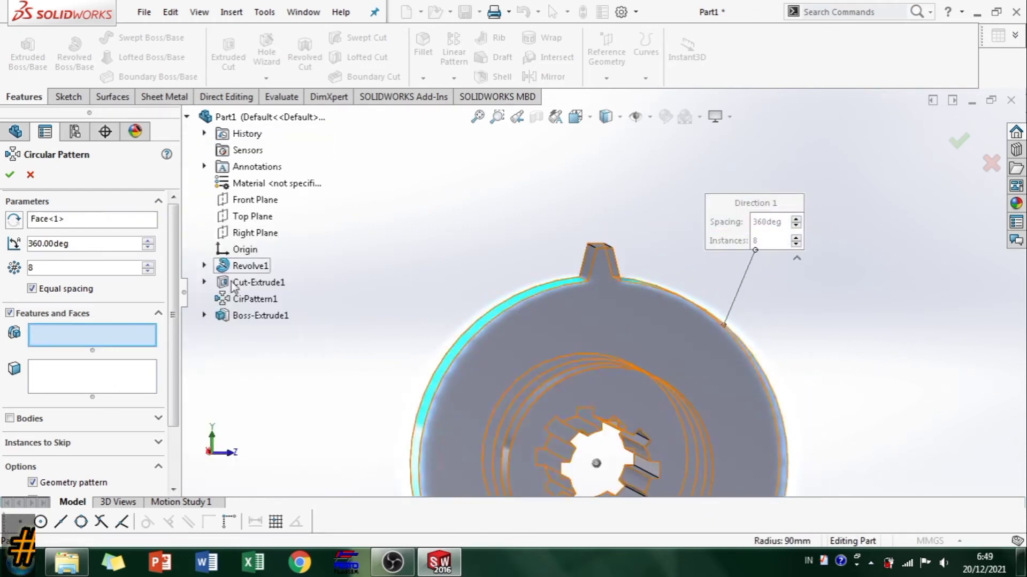
pyautogui.click(260, 316)
# Set the tooth pattern to 22 equally spaced instances over 360 degrees and finish it
pyautogui.scroll(3, 603, 290)
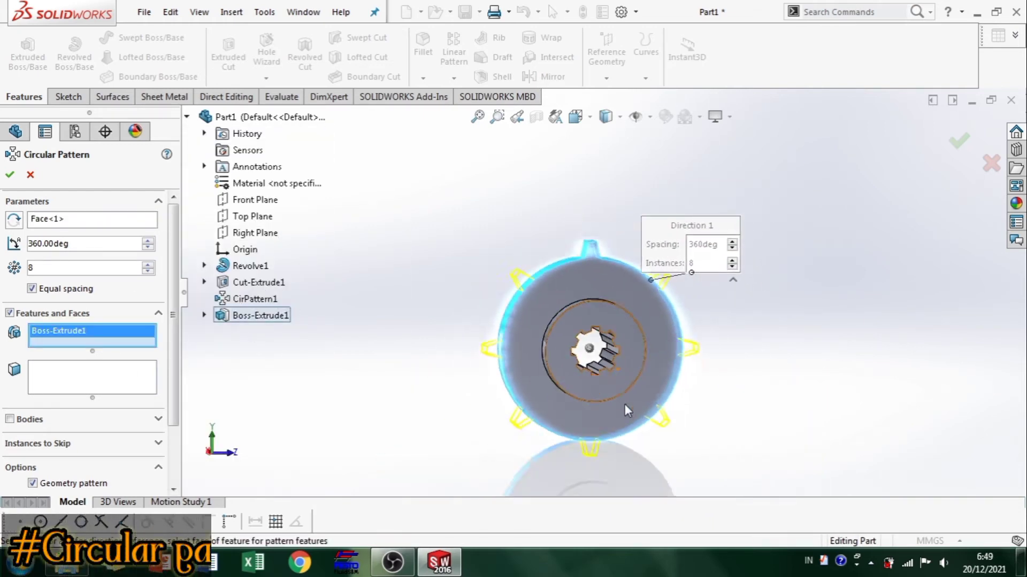
pyautogui.scroll(-5, 684, 417)
pyautogui.scroll(-3, 766, 286)
pyautogui.moveTo(745, 314); pyautogui.dragTo(722, 328, button='middle')
pyautogui.scroll(3, 720, 328)
pyautogui.scroll(5, 568, 328)
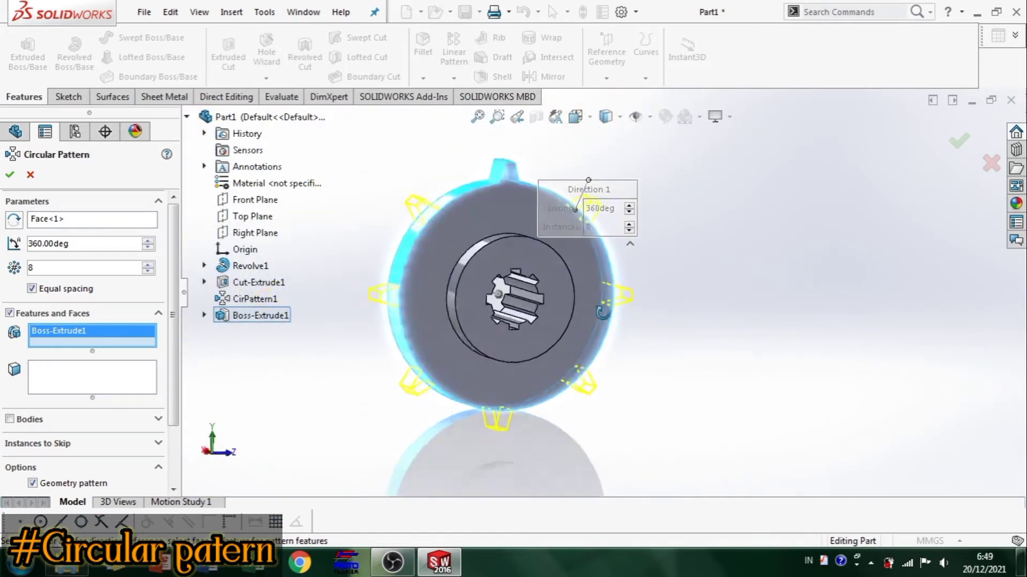
pyautogui.click(148, 265)
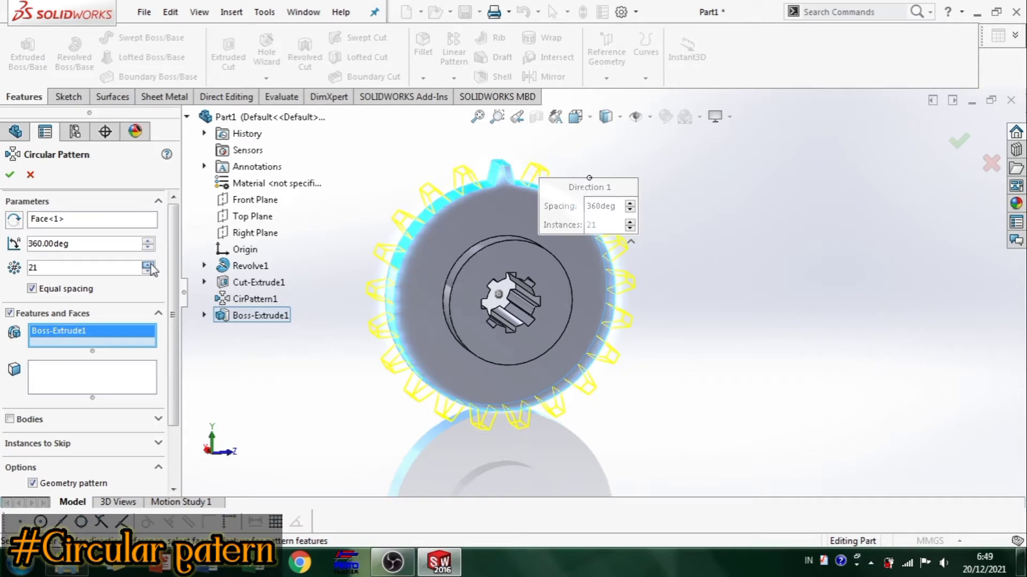
pyautogui.click(149, 265)
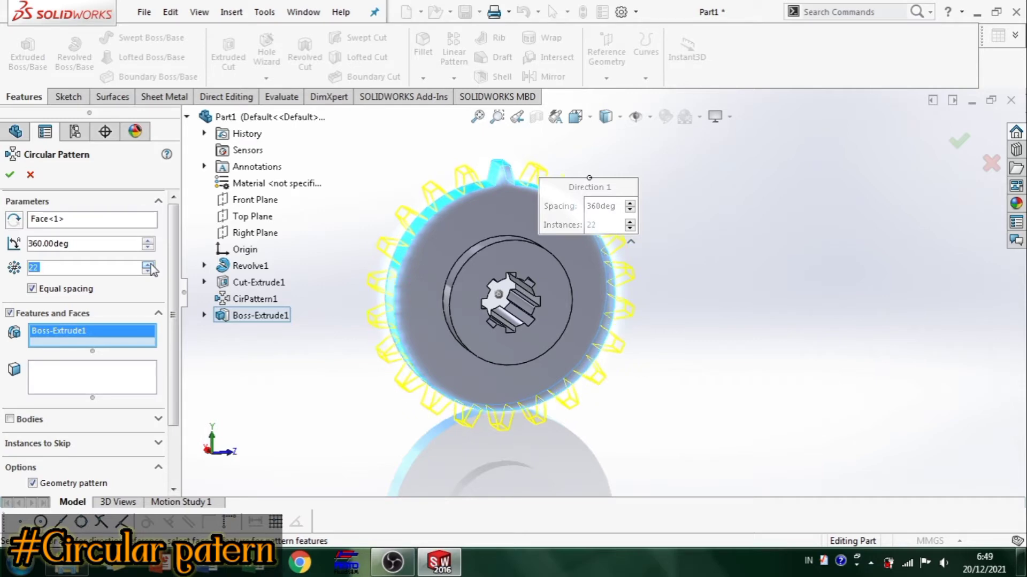
pyautogui.click(11, 176)
# Orient the view square to the hub's flat end face and start a new sketch on it
pyautogui.scroll(-5, 541, 191)
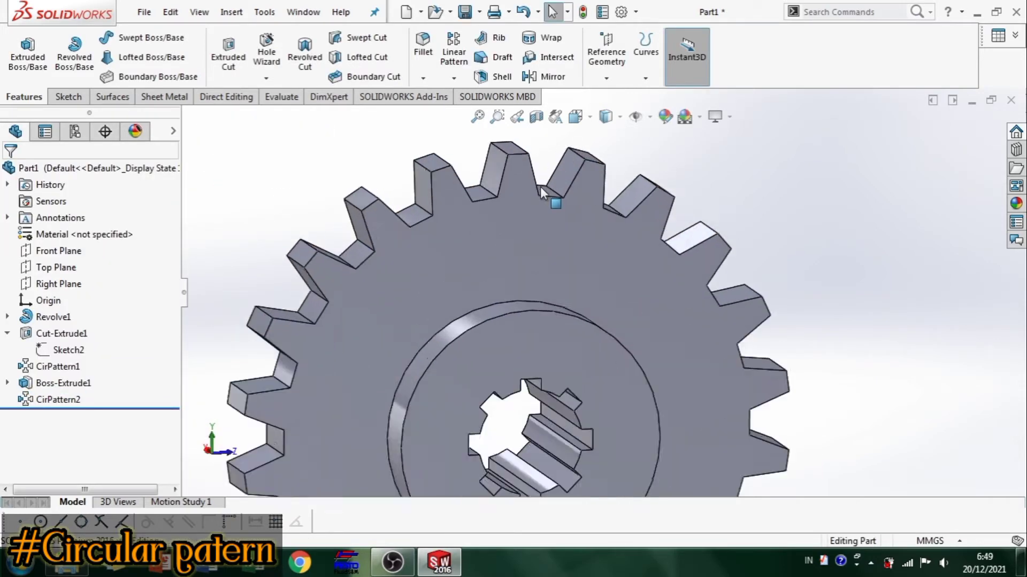
pyautogui.moveTo(557, 282); pyautogui.dragTo(567, 312, button='middle')
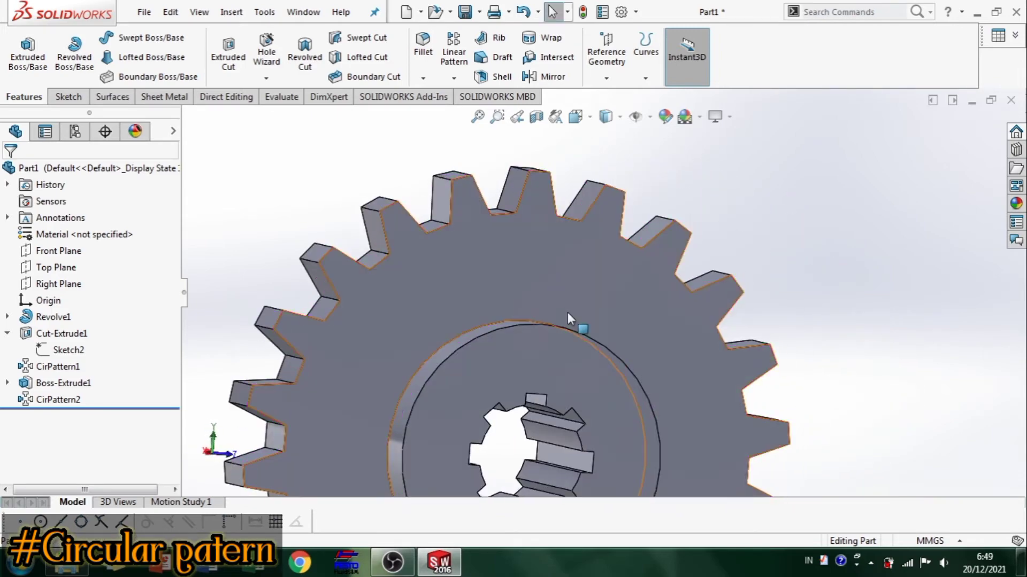
pyautogui.scroll(3, 567, 312)
pyautogui.moveTo(740, 262); pyautogui.dragTo(607, 367, button='middle')
pyautogui.scroll(-2, 594, 337)
pyautogui.rightClick(582, 310)
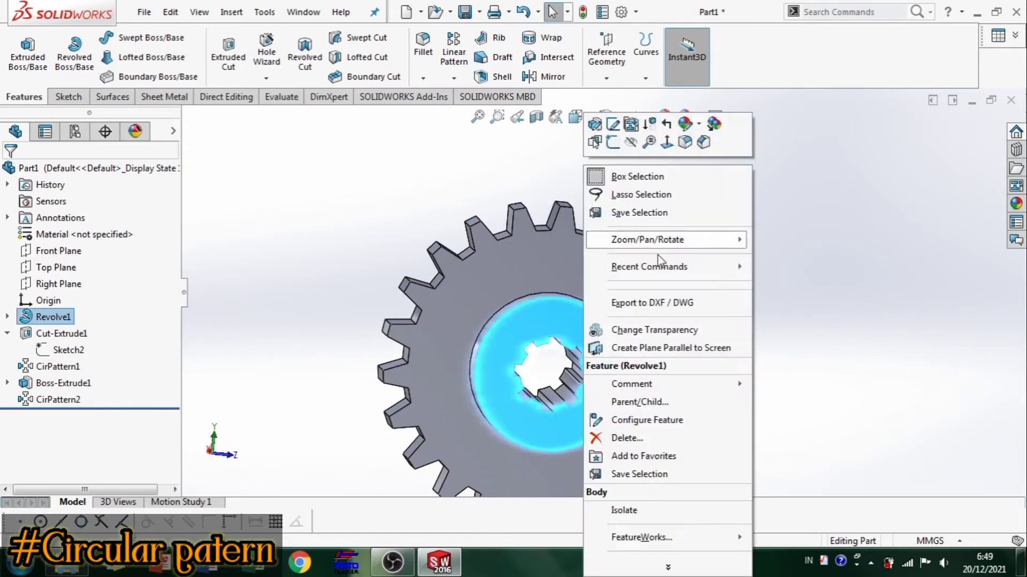
pyautogui.click(667, 142)
pyautogui.rightClick(627, 243)
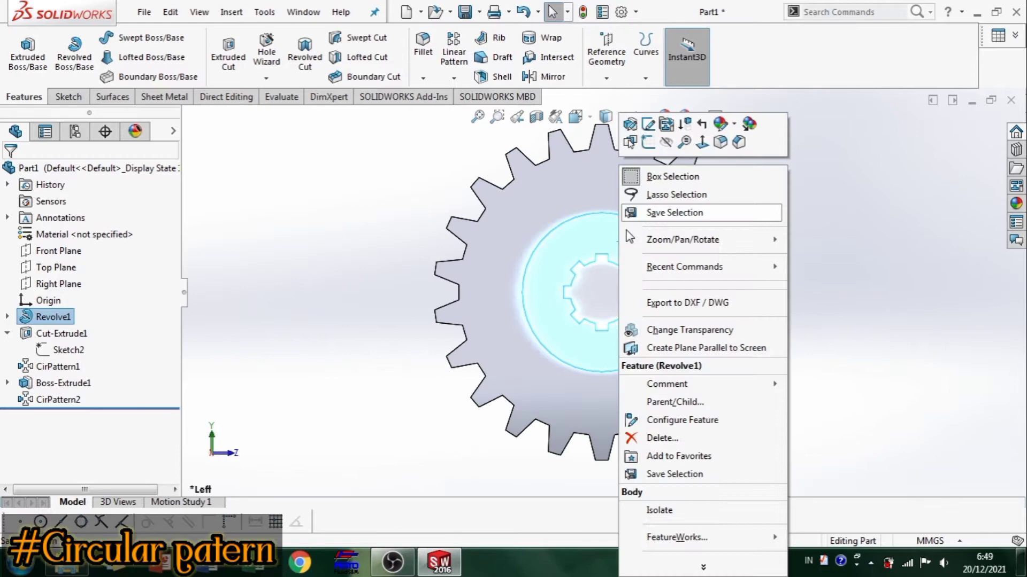
pyautogui.click(649, 143)
pyautogui.scroll(-2, 775, 251)
# Sketch a circle about 11 mm in diameter on the hub face, directly above the origin between the bore and the rim
pyautogui.moveTo(834, 253); pyautogui.dragTo(901, 240, button='right')
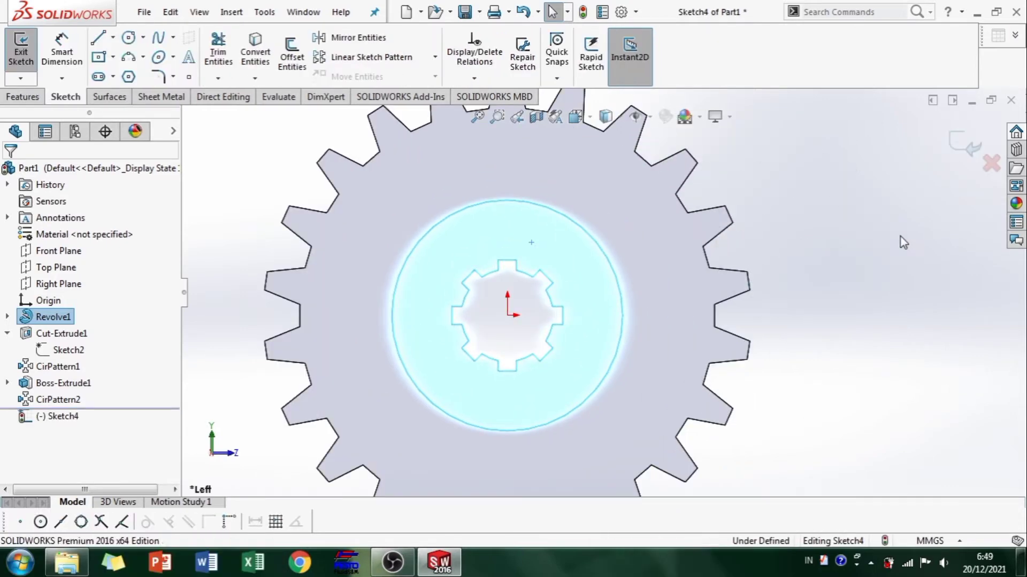
pyautogui.click(508, 241)
pyautogui.click(516, 249)
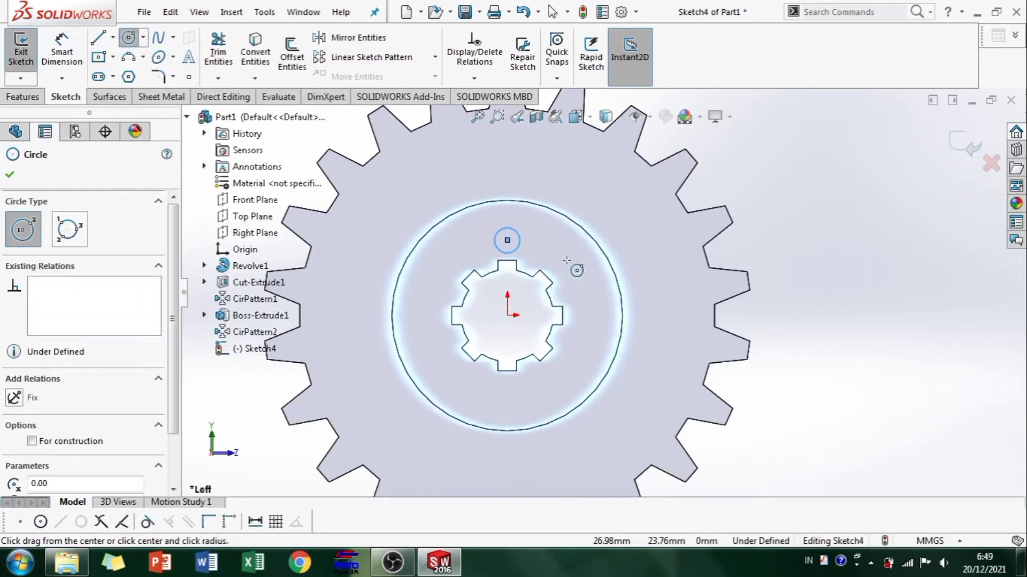
# Dimension the small circle's diameter and set it to 8 mm
pyautogui.moveTo(566, 262); pyautogui.dragTo(566, 236, button='right')
pyautogui.click(517, 242)
pyautogui.click(754, 172)
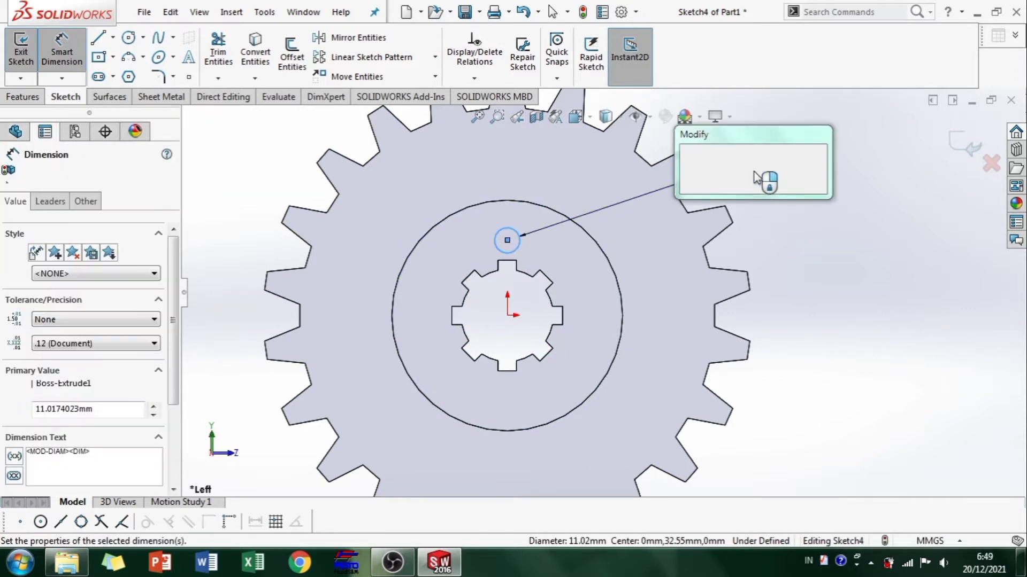
pyautogui.write('8')
pyautogui.press('Return')
pyautogui.press('Escape')
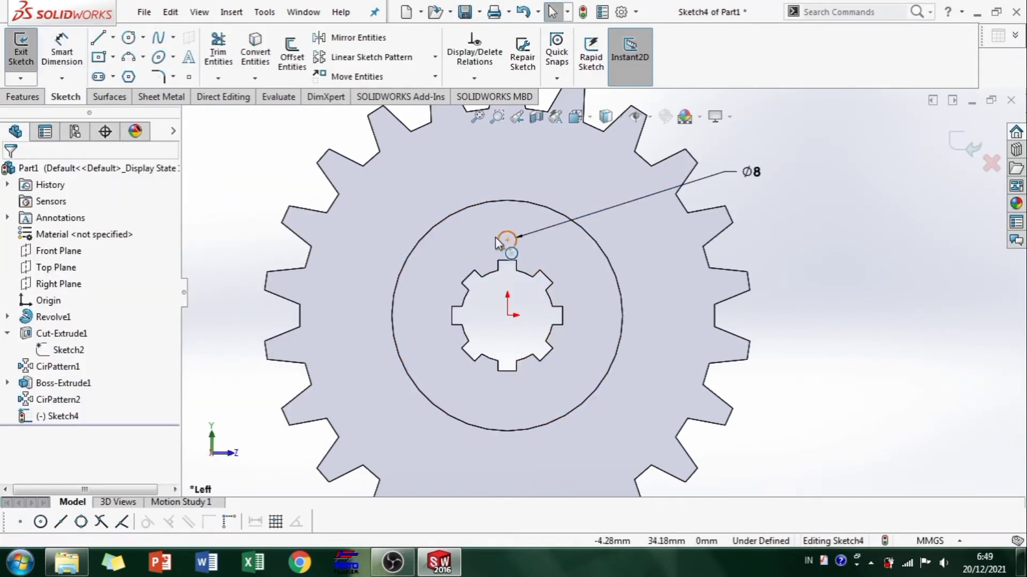
# Align the circle's centre vertically with the origin and dimension the distance between them to 35 mm
pyautogui.click(507, 240)
pyautogui.keyDown('ctrl'); pyautogui.click(508, 316); pyautogui.keyUp('ctrl')
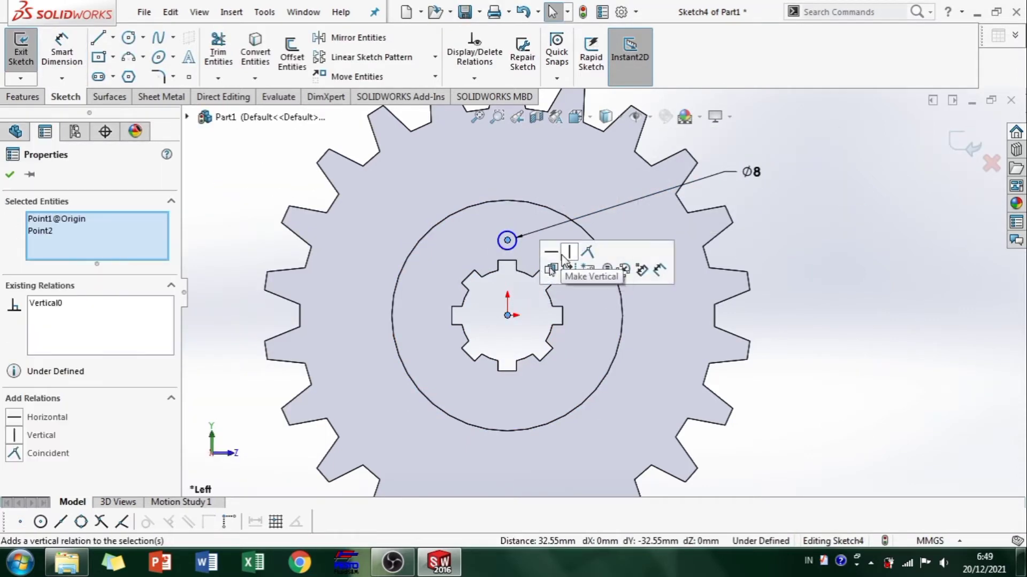
pyautogui.click(832, 266)
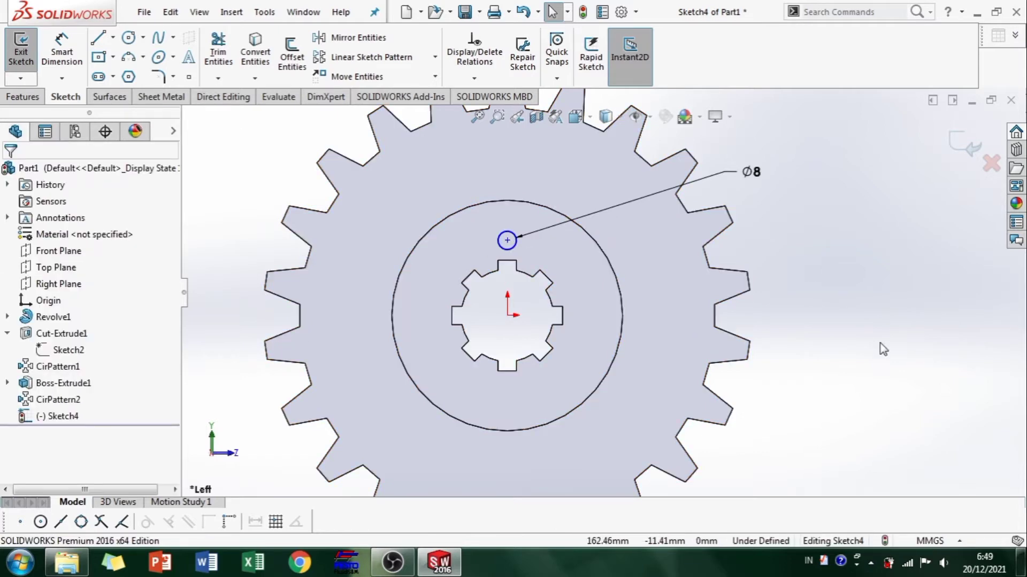
pyautogui.click(507, 240)
pyautogui.click(507, 316)
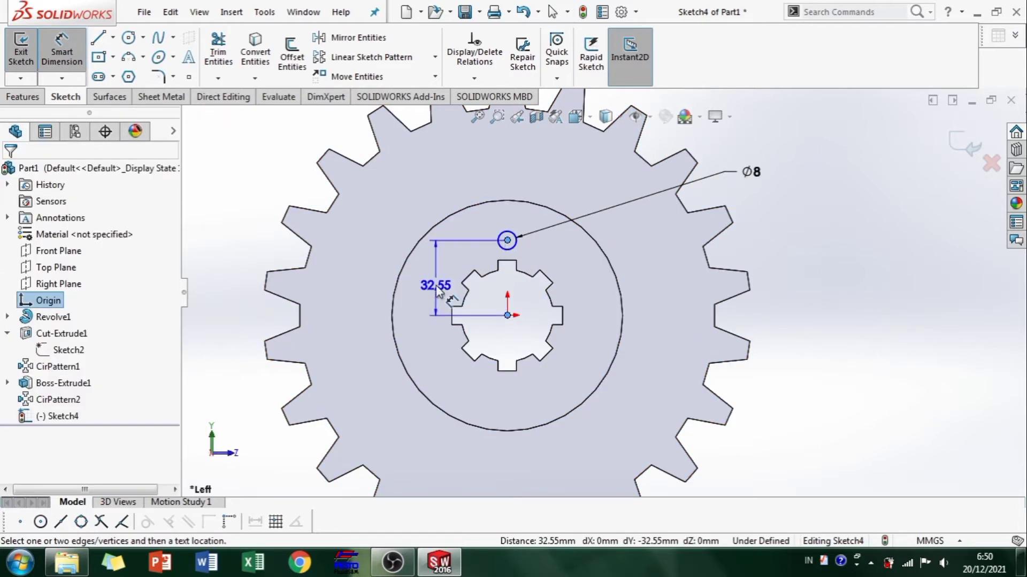
pyautogui.click(435, 286)
pyautogui.press('Return')
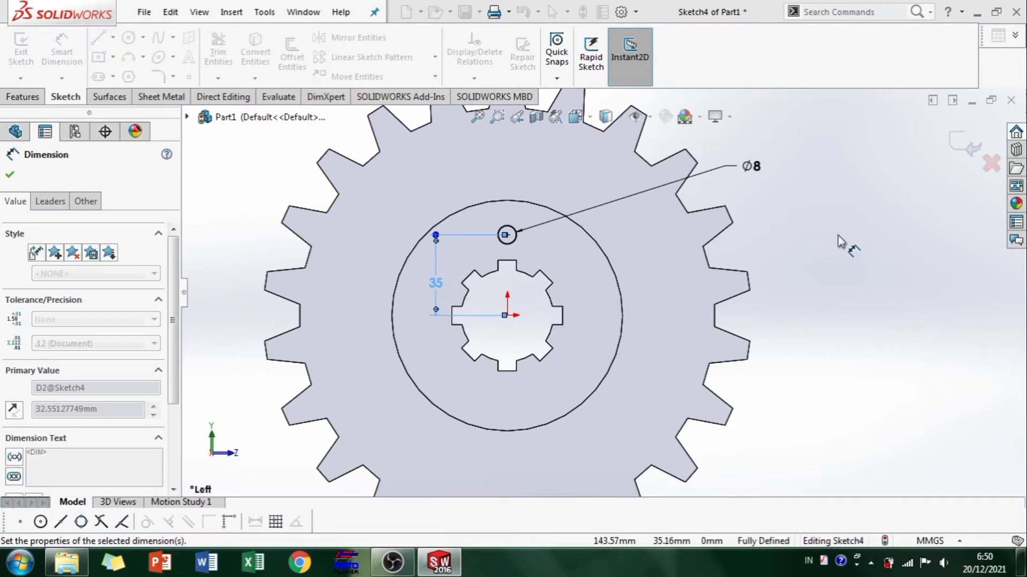
# Extrude-cut the circle as a blind hole 15 mm deep into the hub
pyautogui.click(16, 97)
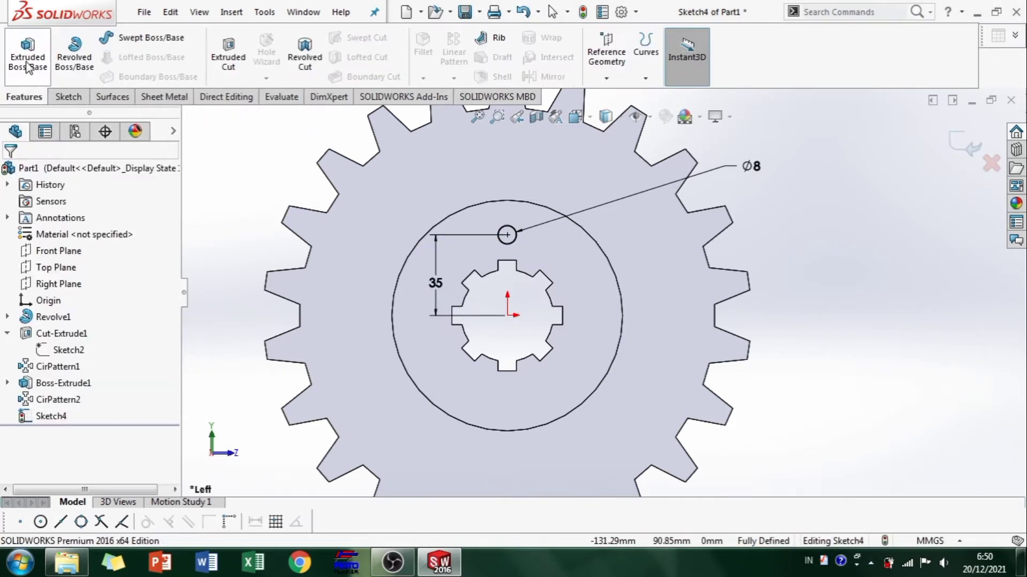
pyautogui.click(210, 57)
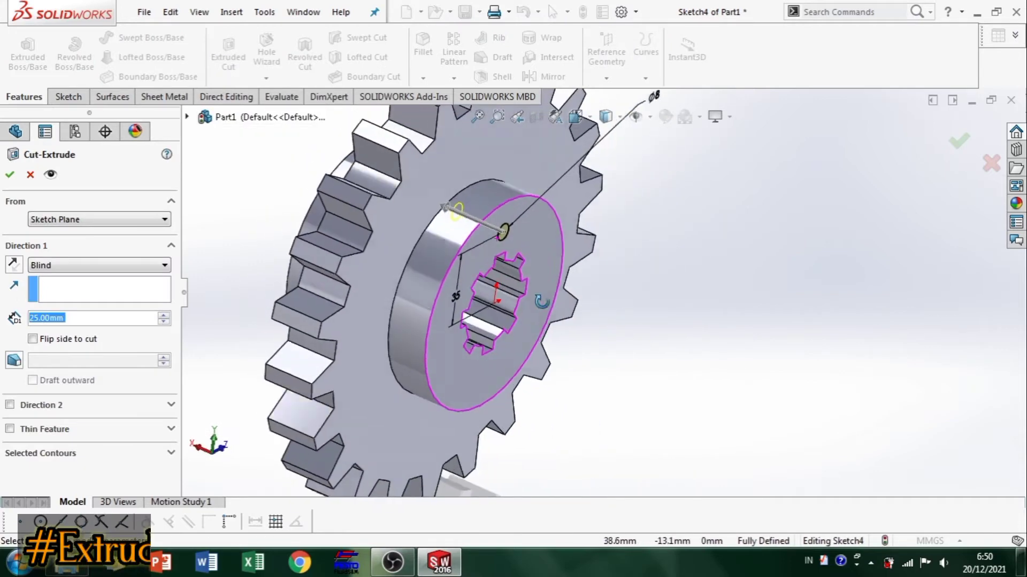
pyautogui.moveTo(542, 302); pyautogui.dragTo(495, 244, button='middle')
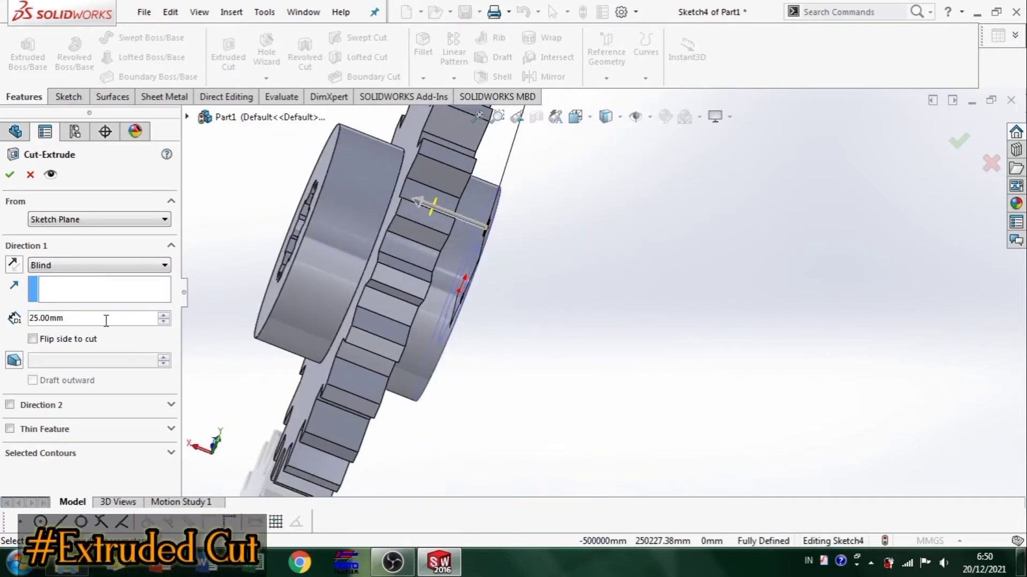
pyautogui.write('15')
pyautogui.press('Return')
pyautogui.moveTo(521, 352); pyautogui.dragTo(461, 363, button='middle')
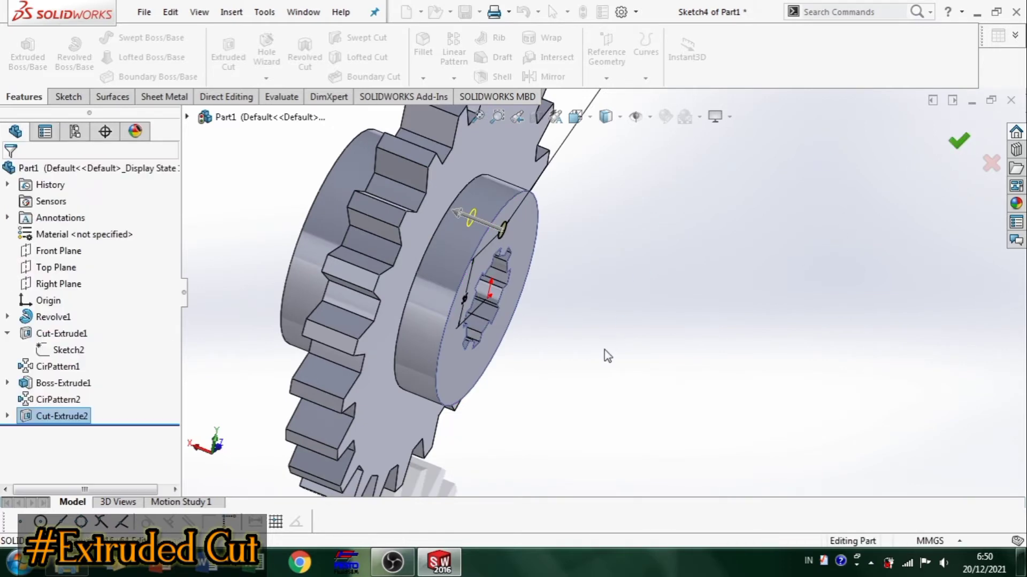
pyautogui.moveTo(604, 351); pyautogui.dragTo(554, 287, button='middle')
pyautogui.click(822, 248)
# Start a circular pattern with the hub's outer cylindrical face as its axis reference
pyautogui.scroll(-5, 476, 321)
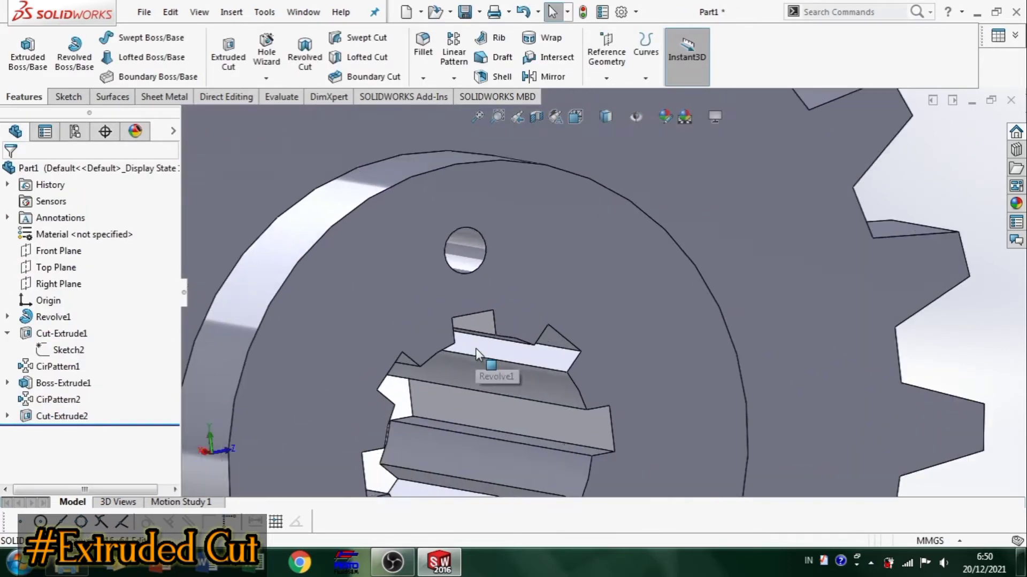
pyautogui.scroll(4, 560, 227)
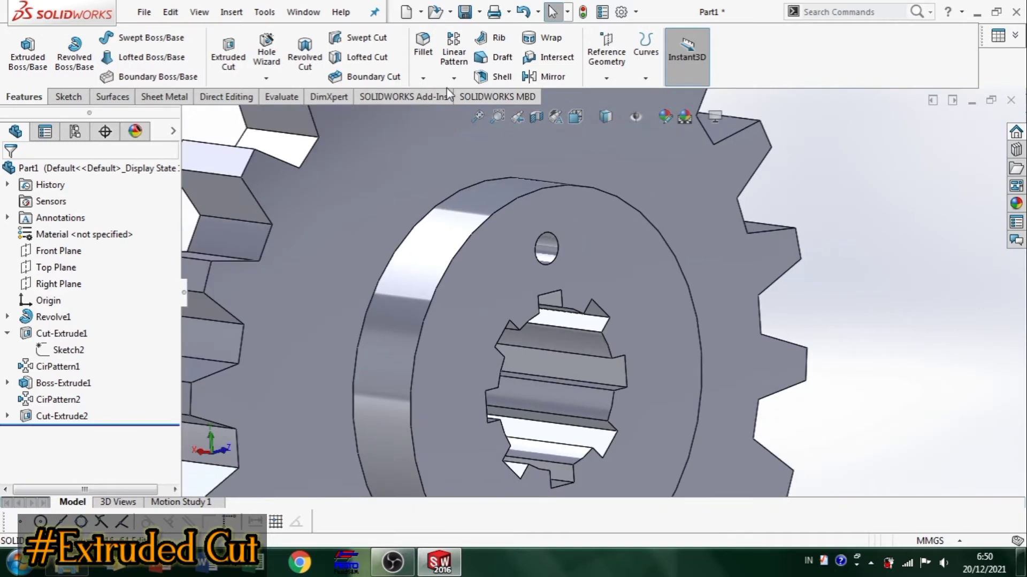
pyautogui.click(453, 78)
pyautogui.click(488, 112)
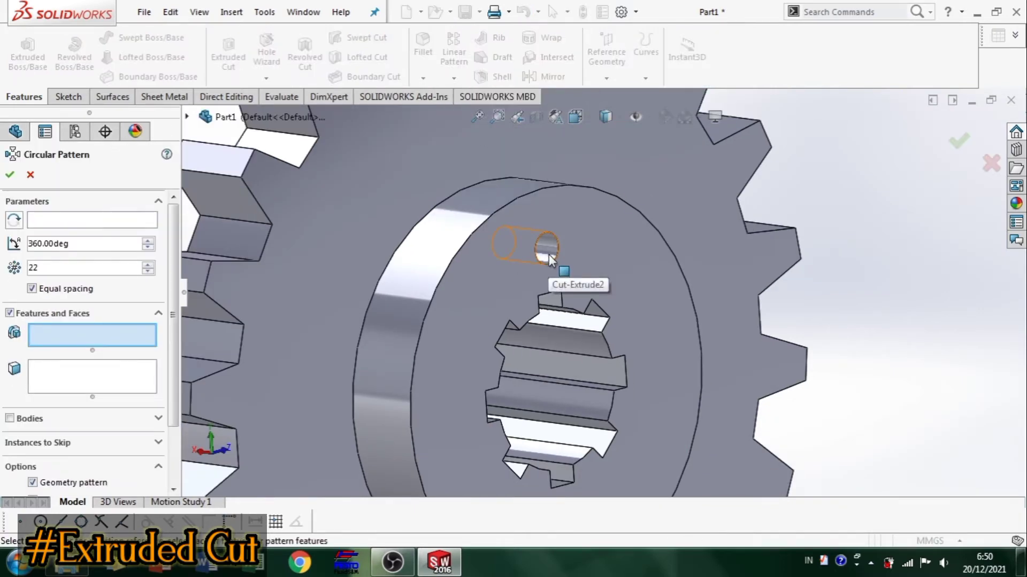
pyautogui.click(112, 221)
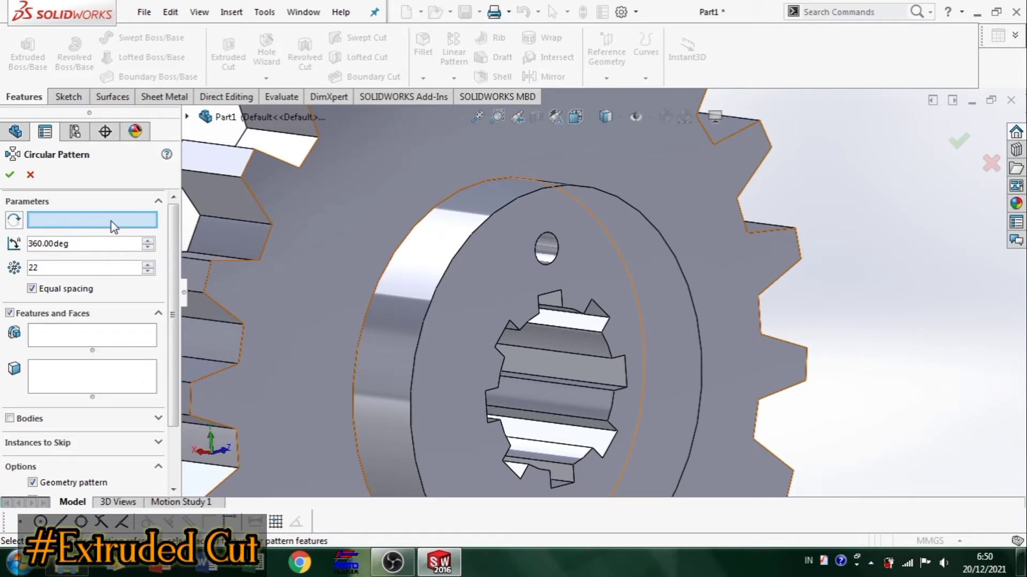
pyautogui.click(435, 242)
# Pattern the blind hole cut around the hub as 20 equally spaced instances over 360 degrees
pyautogui.click(101, 328)
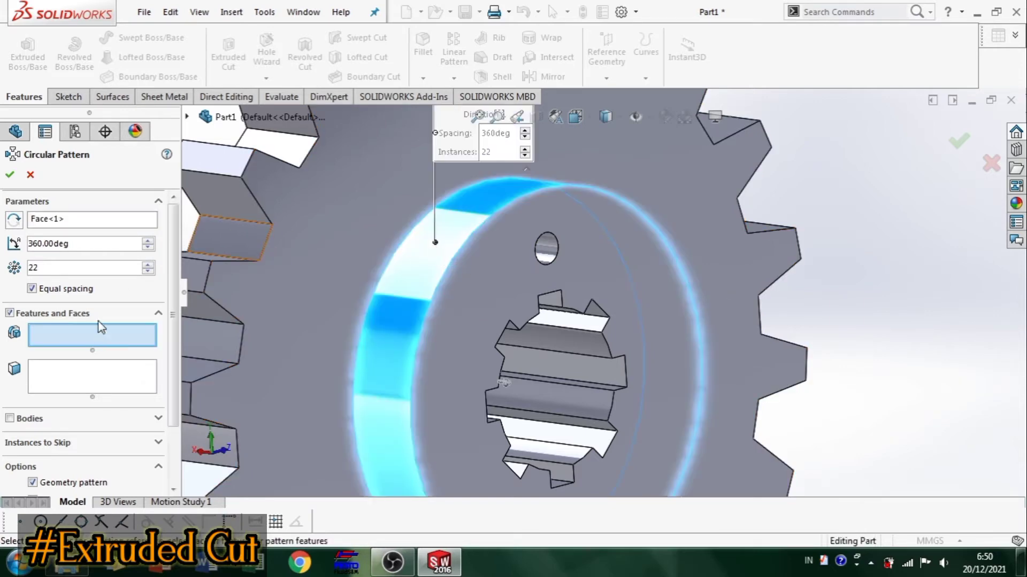
pyautogui.click(208, 124)
pyautogui.click(276, 350)
pyautogui.scroll(2, 623, 307)
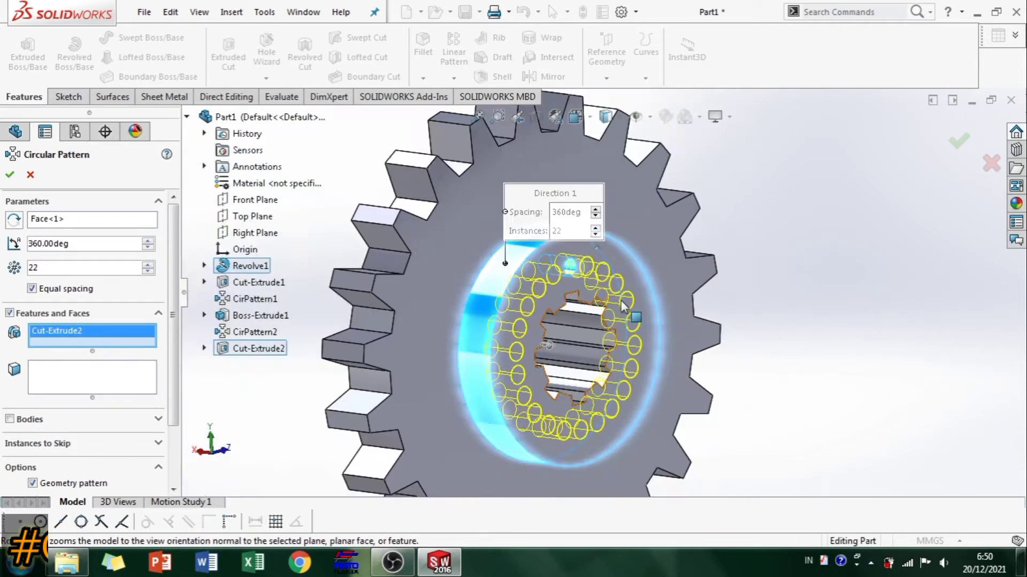
pyautogui.moveTo(715, 332); pyautogui.dragTo(466, 348, button='middle')
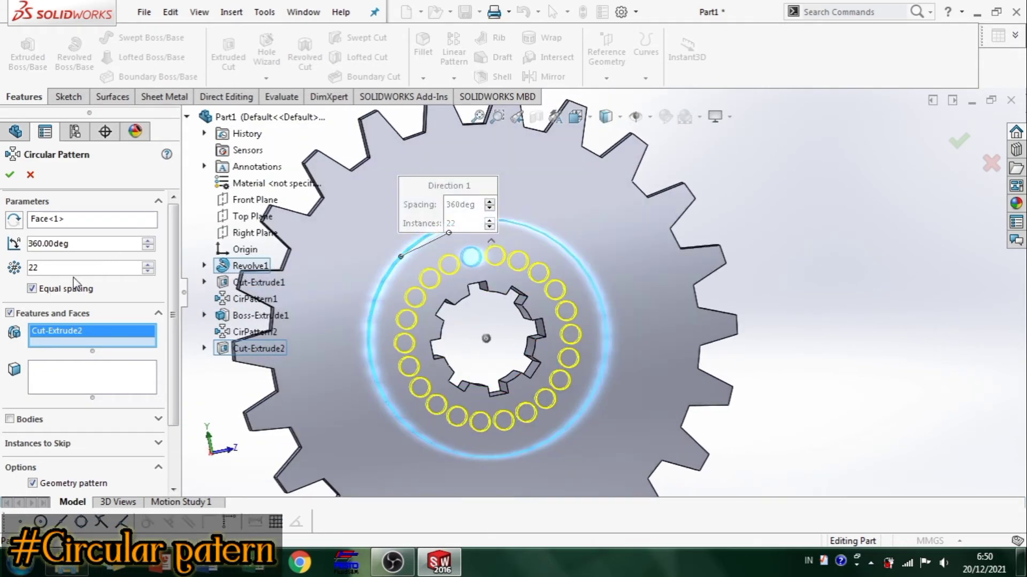
pyautogui.write('0')
pyautogui.press('Return')
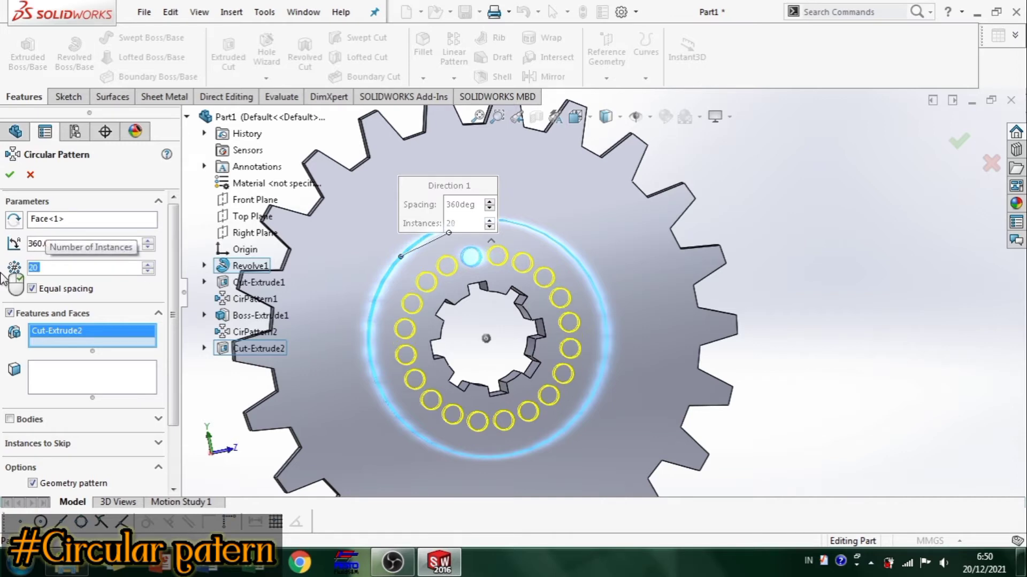
pyautogui.click(956, 143)
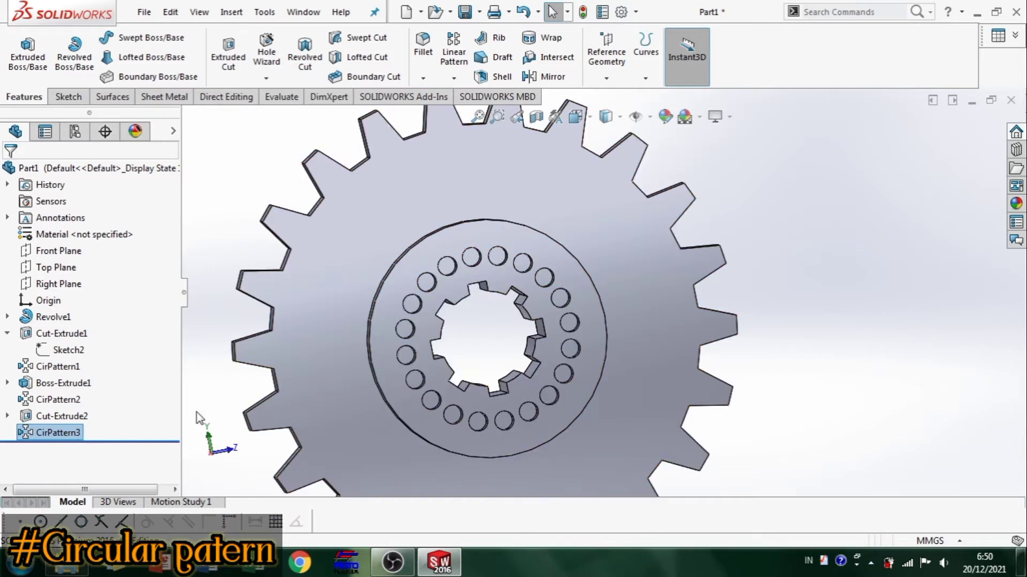
# Edit the blind hole's sketch to set the circle's diameter to 10 mm, and exit the sketch
pyautogui.click(7, 417)
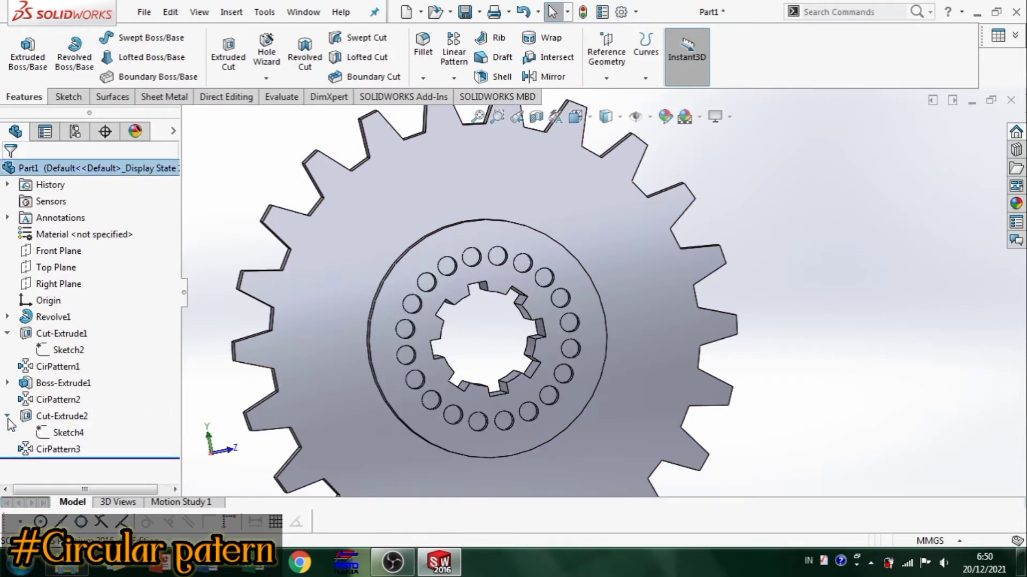
pyautogui.click(59, 433)
pyautogui.click(65, 388)
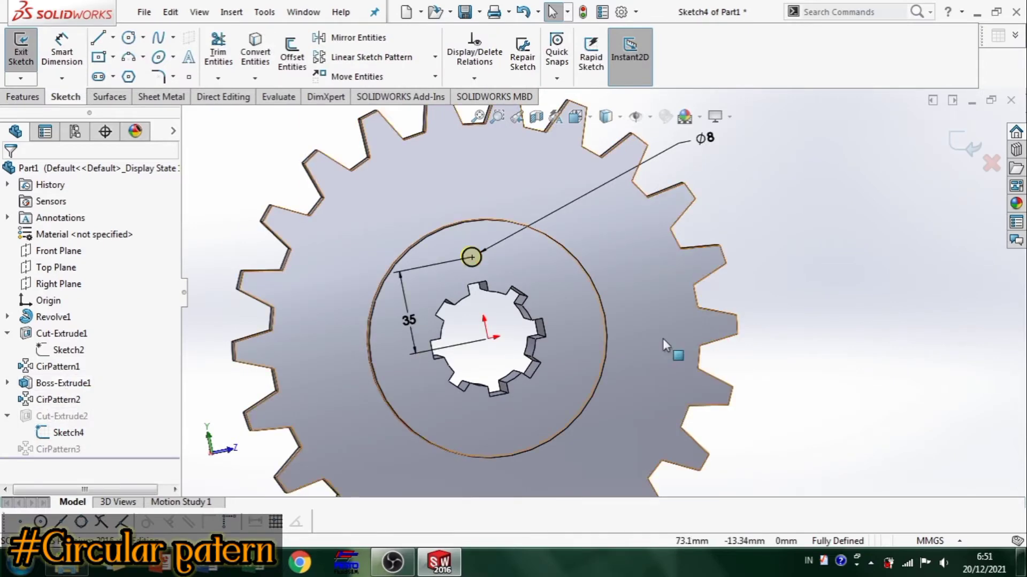
pyautogui.doubleClick(704, 140)
pyautogui.write('10')
pyautogui.press('Return')
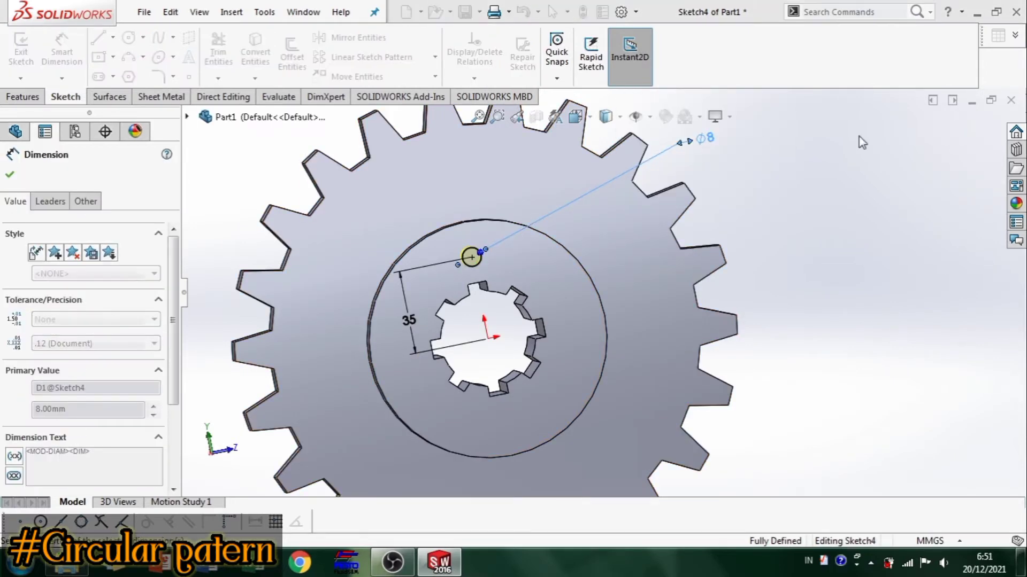
pyautogui.click(966, 143)
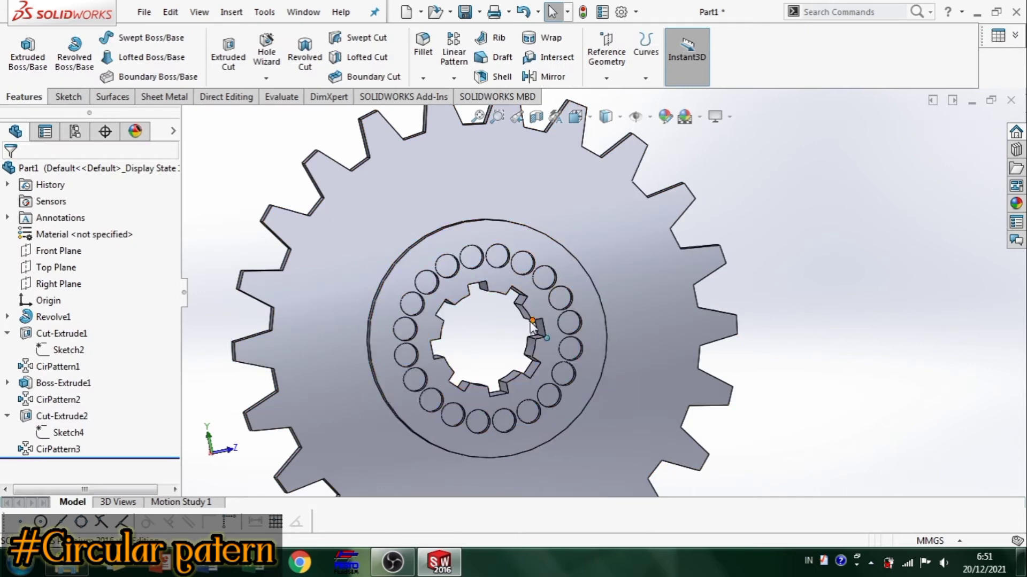
# Edit the hole's circular pattern and set the number of instances to 21
pyautogui.scroll(-5, 548, 274)
pyautogui.moveTo(541, 271); pyautogui.dragTo(525, 287, button='middle')
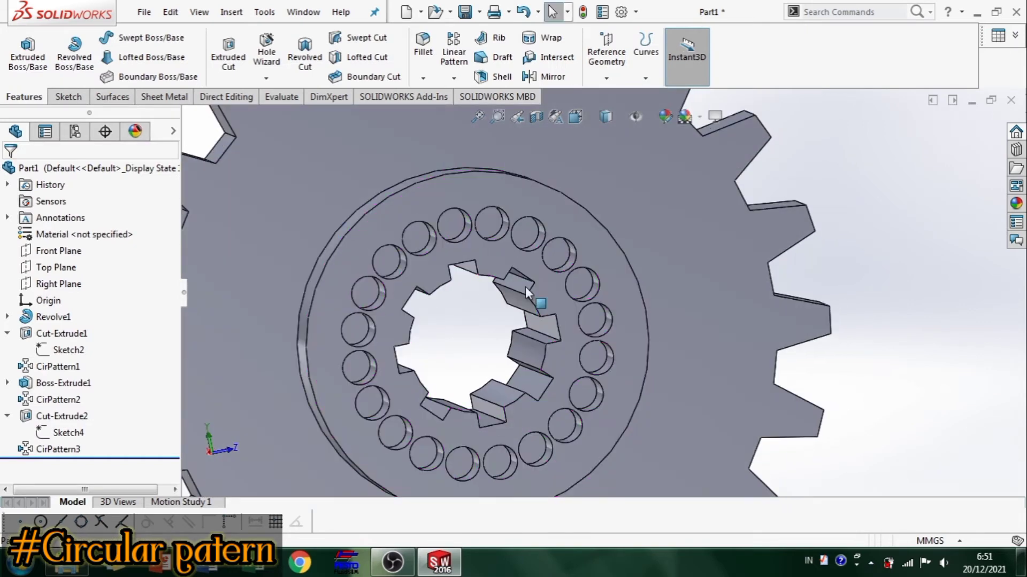
pyautogui.click(53, 449)
pyautogui.click(60, 408)
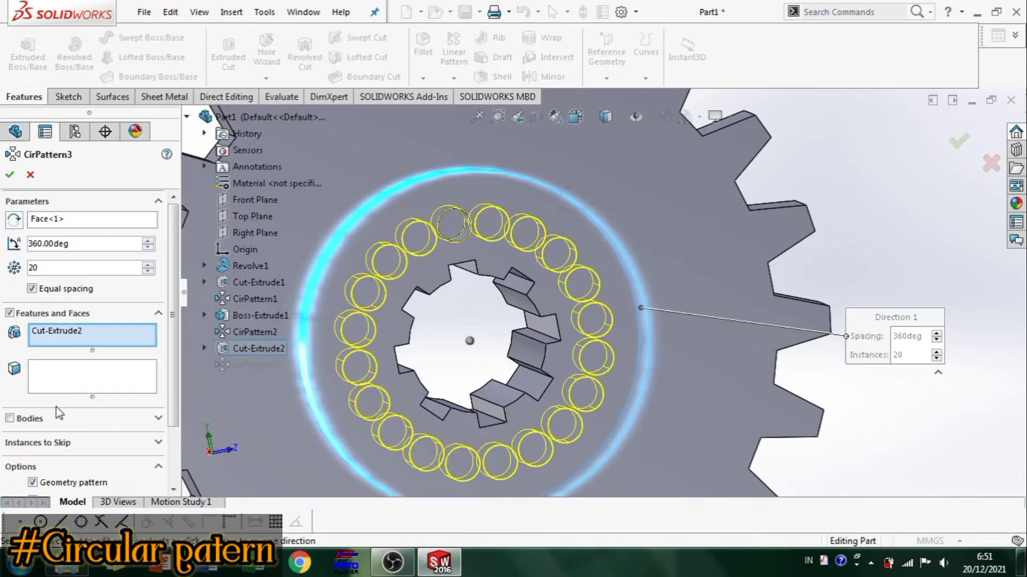
pyautogui.press('Return')
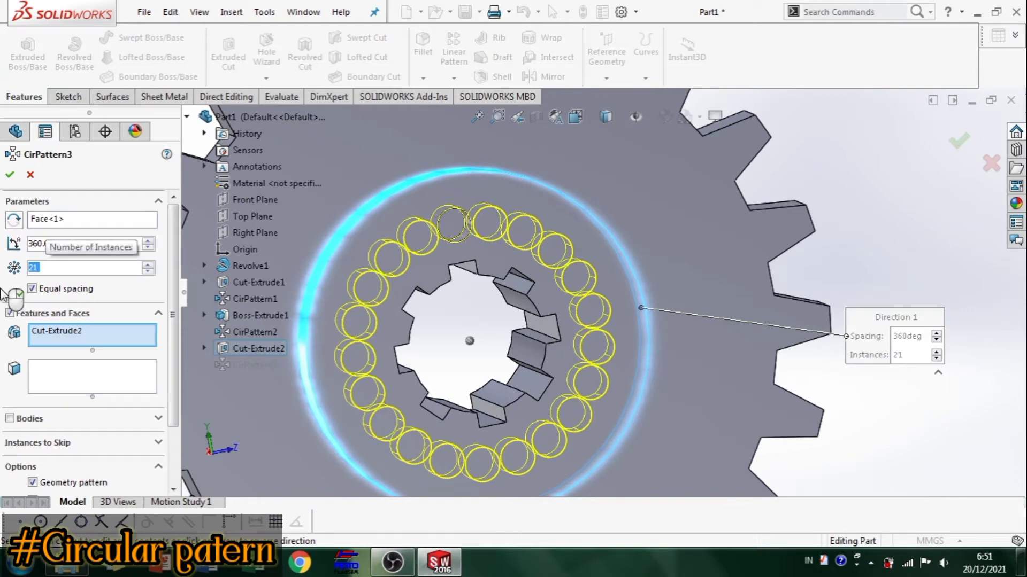
pyautogui.click(960, 142)
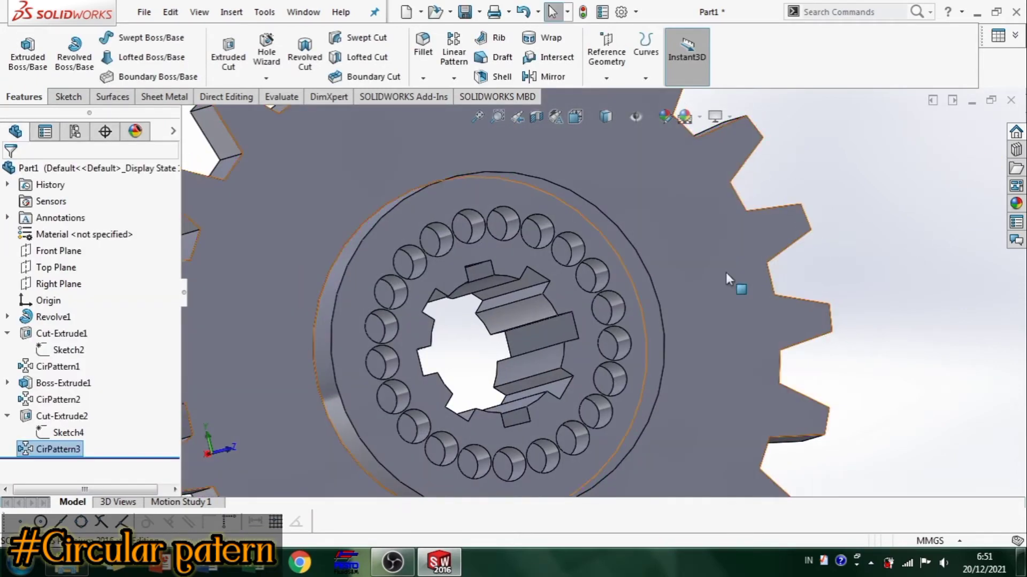
# Start a new sketch on the hub end face that carries the ring of holes, viewed normal to the face
pyautogui.scroll(3, 663, 321)
pyautogui.scroll(-2, 601, 374)
pyautogui.moveTo(601, 373); pyautogui.dragTo(613, 299, button='middle')
pyautogui.scroll(1, 617, 258)
pyautogui.rightClick(599, 212)
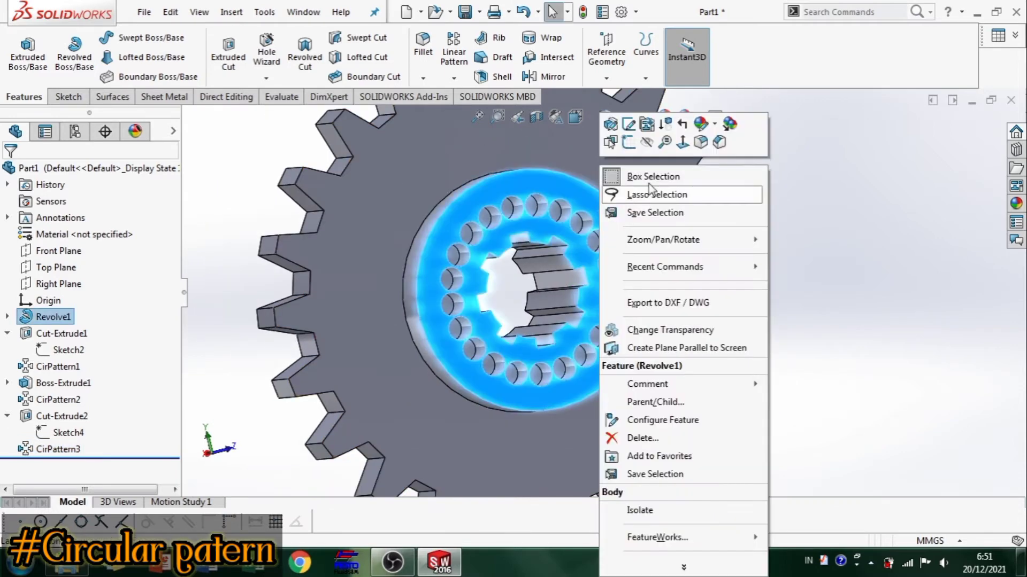
pyautogui.click(682, 144)
pyautogui.rightClick(631, 234)
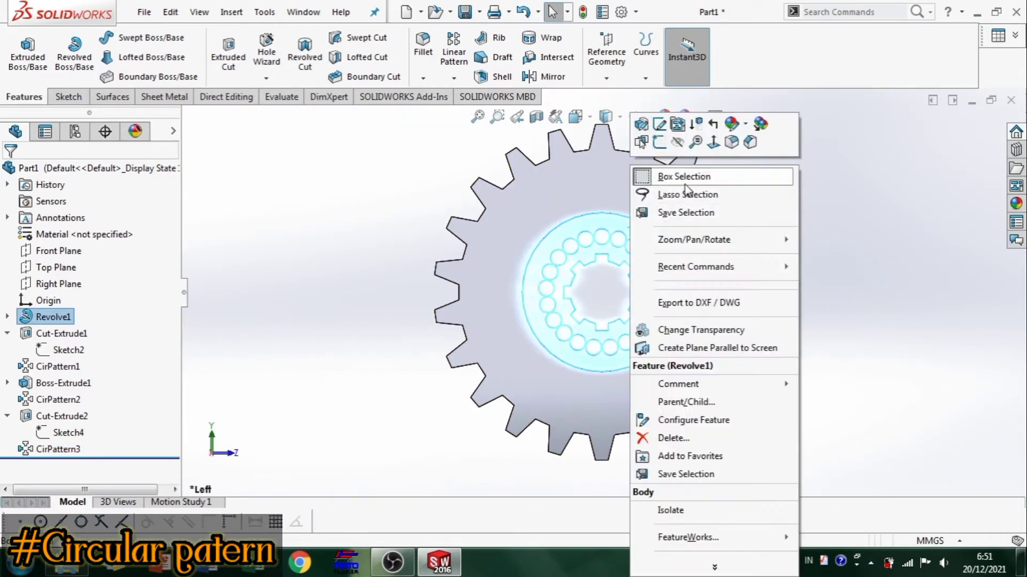
pyautogui.click(663, 148)
# Sketch a circle centred on the origin through the ring of holes and set its diameter to 70 mm
pyautogui.moveTo(812, 182); pyautogui.dragTo(987, 177, button='right')
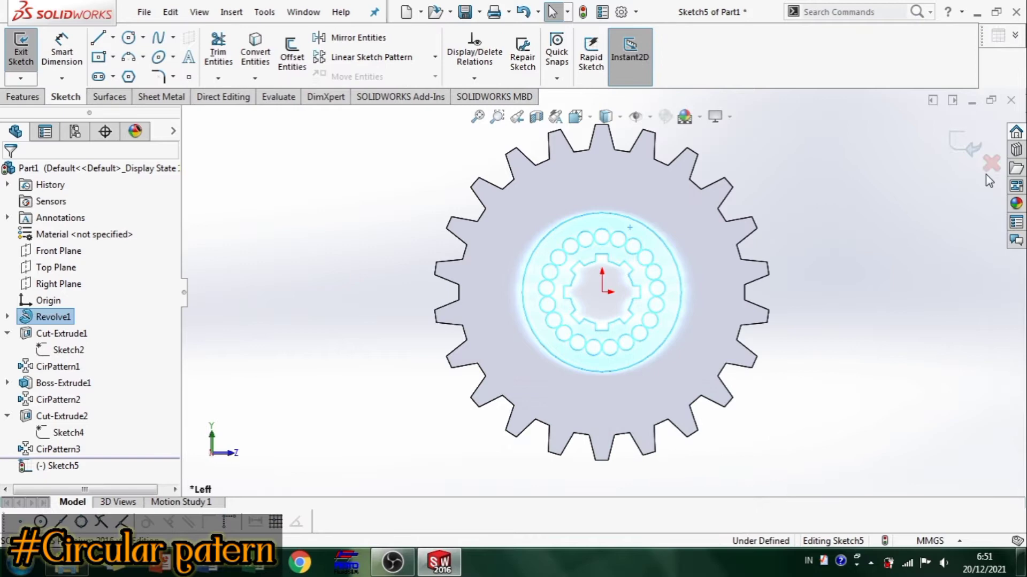
pyautogui.click(602, 292)
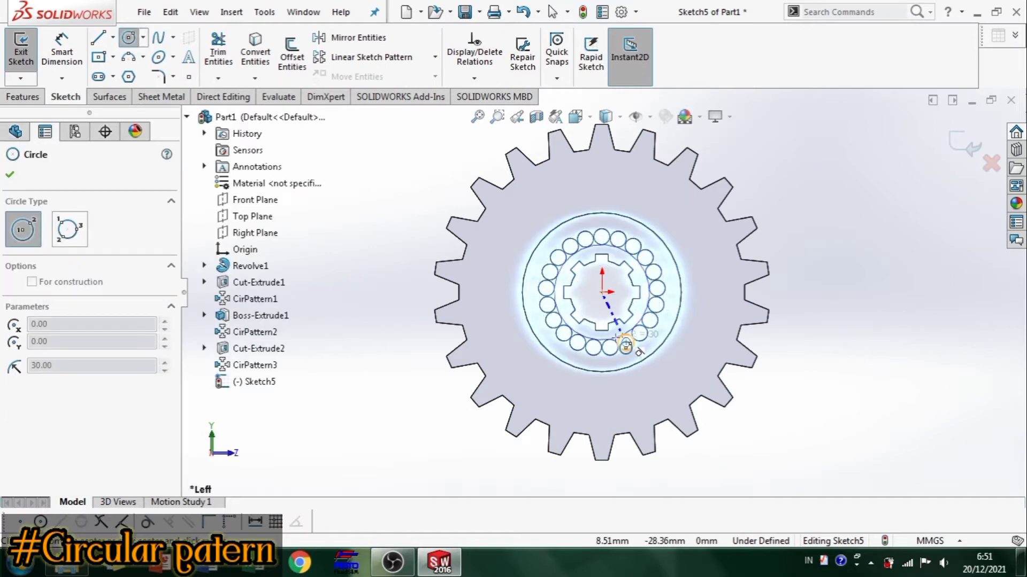
pyautogui.scroll(-3, 624, 341)
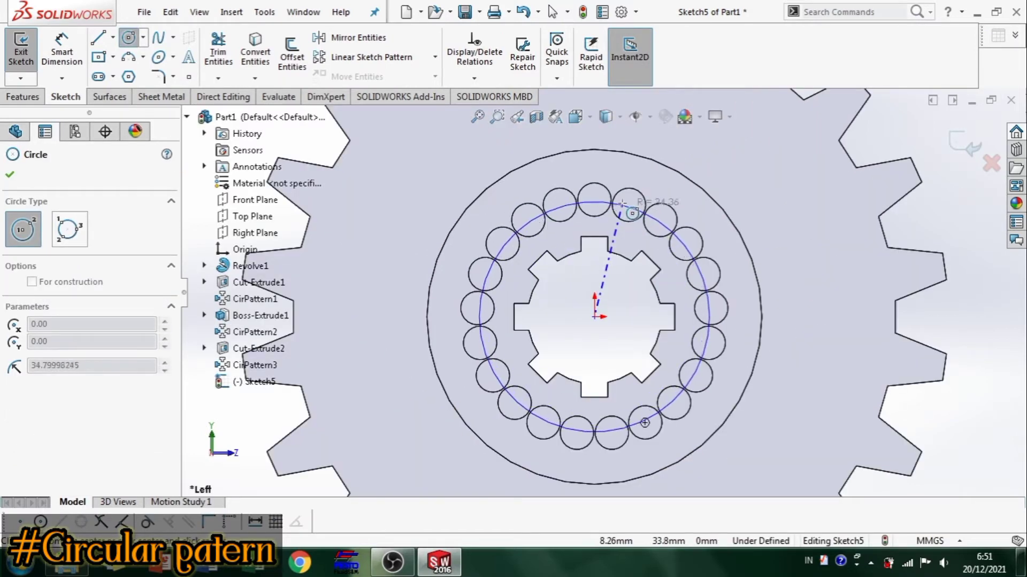
pyautogui.click(621, 202)
pyautogui.press('Escape')
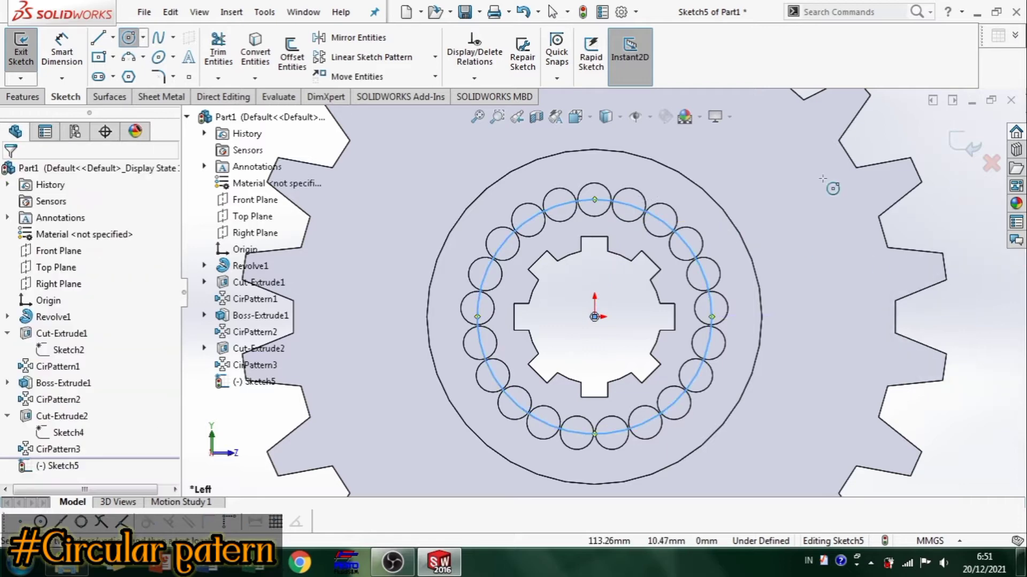
pyautogui.click(684, 240)
pyautogui.click(949, 241)
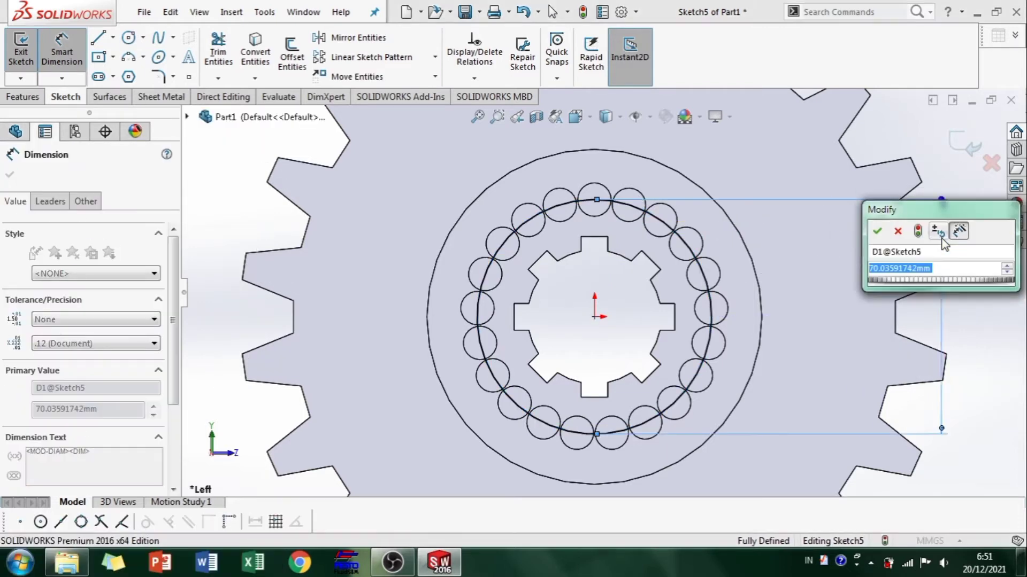
pyautogui.write('70')
pyautogui.press('Return')
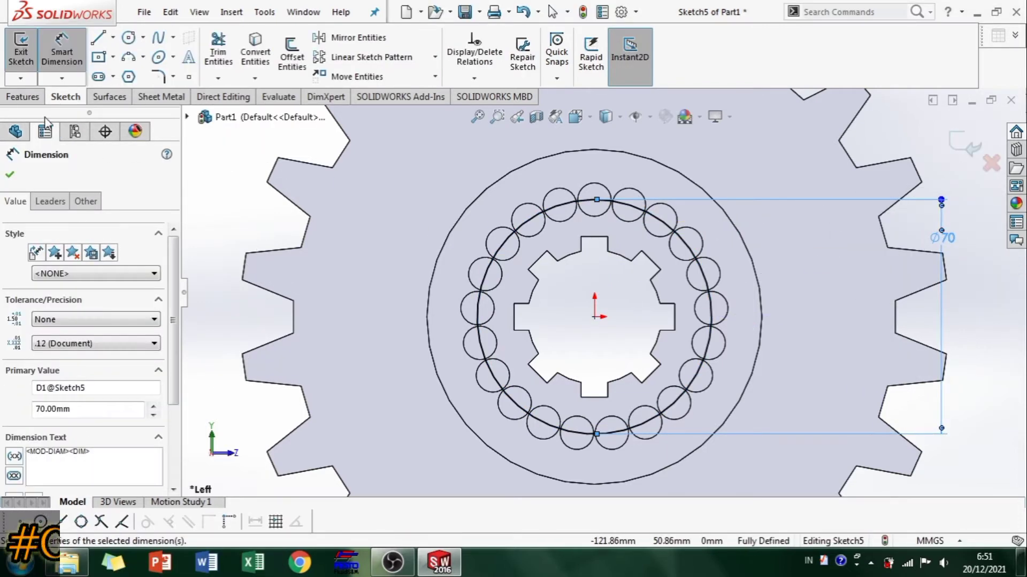
# Cut-extrude the 70 mm circle into the hub as a Blind cut 15 mm deep
pyautogui.click(22, 97)
pyautogui.click(228, 56)
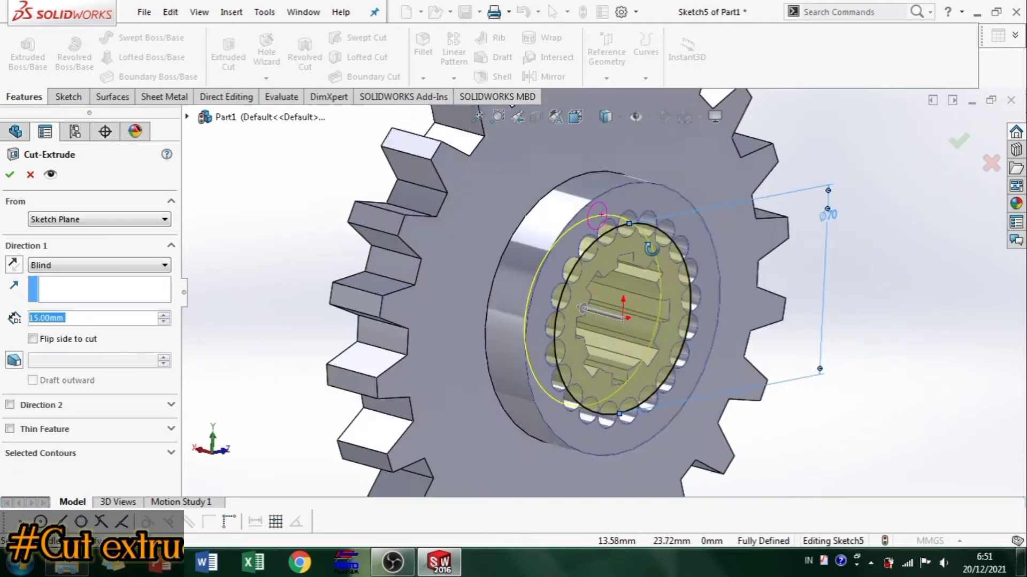
pyautogui.moveTo(652, 249); pyautogui.dragTo(686, 280, button='middle')
pyautogui.click(966, 142)
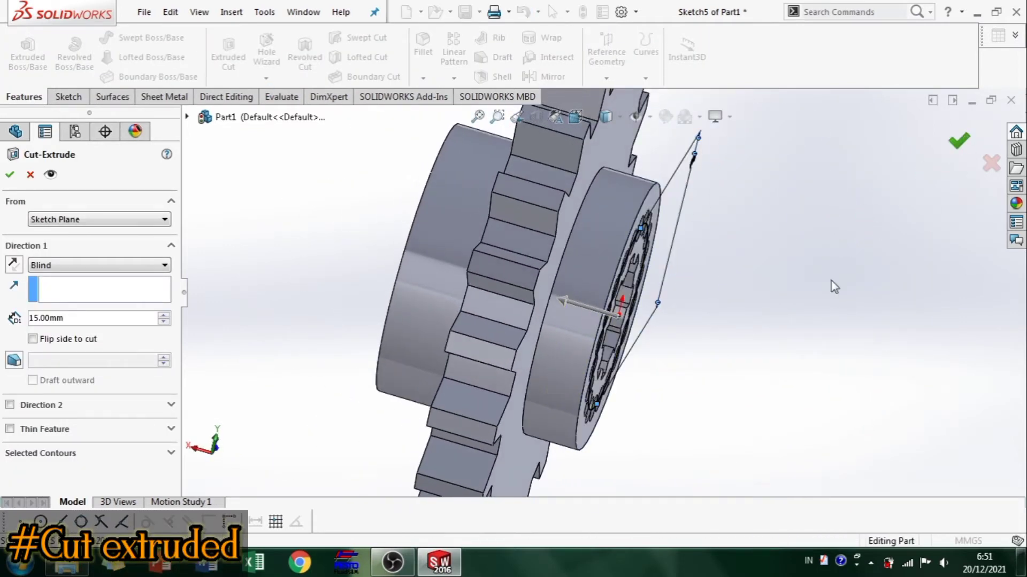
# Try to fillet both flat side faces of the gear with a 0.5 mm radius
pyautogui.moveTo(765, 351); pyautogui.dragTo(666, 353, button='middle')
pyautogui.scroll(-2, 722, 334)
pyautogui.scroll(3, 663, 352)
pyautogui.moveTo(521, 360); pyautogui.dragTo(491, 347, button='middle')
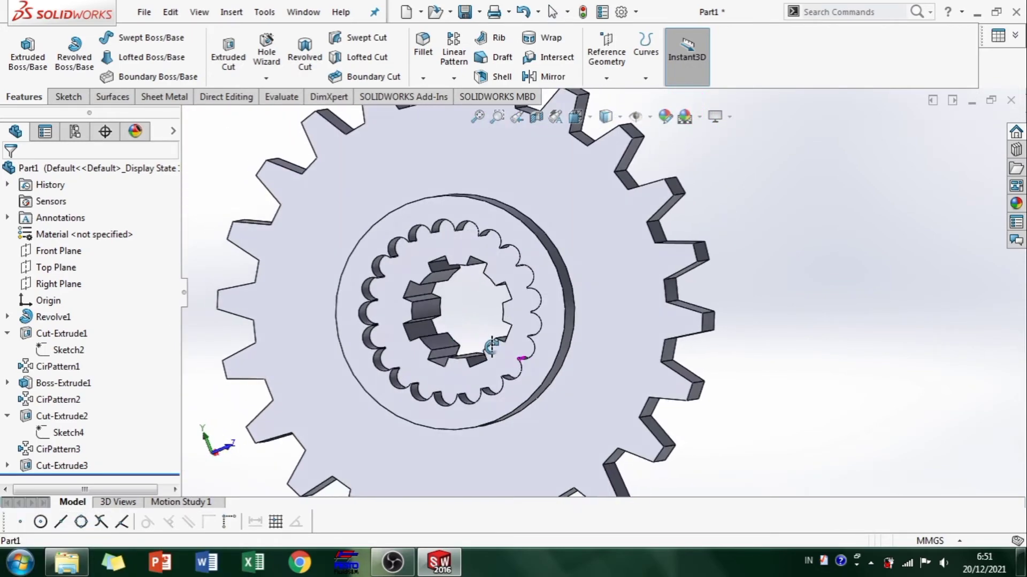
pyautogui.hotkey('ctrl', '4')
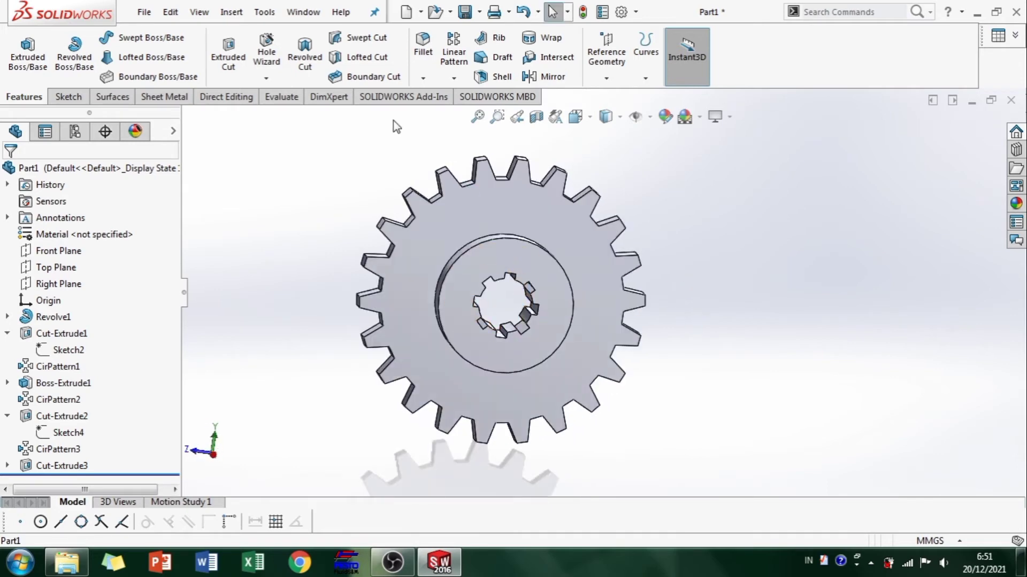
pyautogui.click(423, 49)
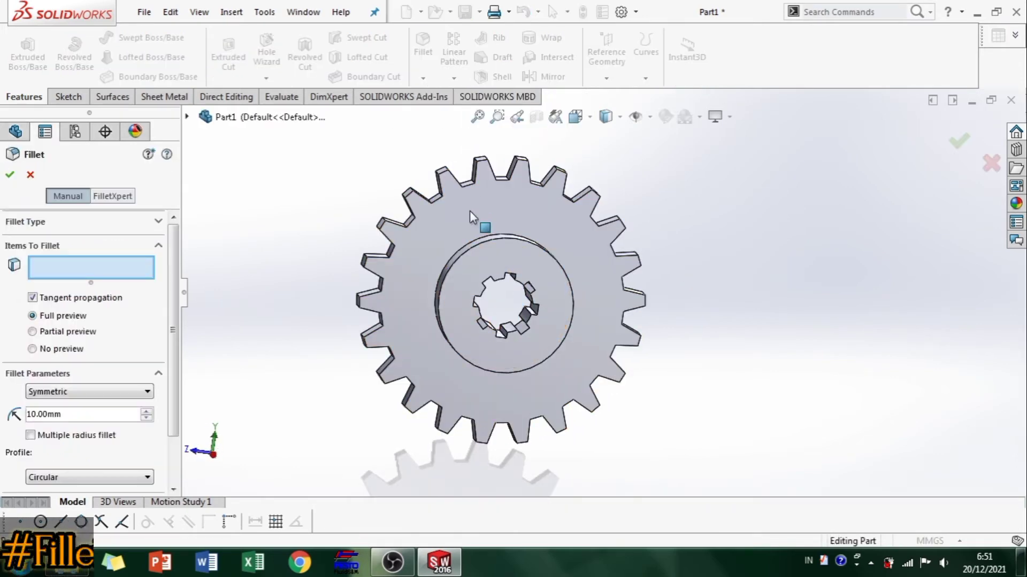
pyautogui.click(502, 222)
pyautogui.moveTo(649, 213); pyautogui.dragTo(477, 222, button='middle')
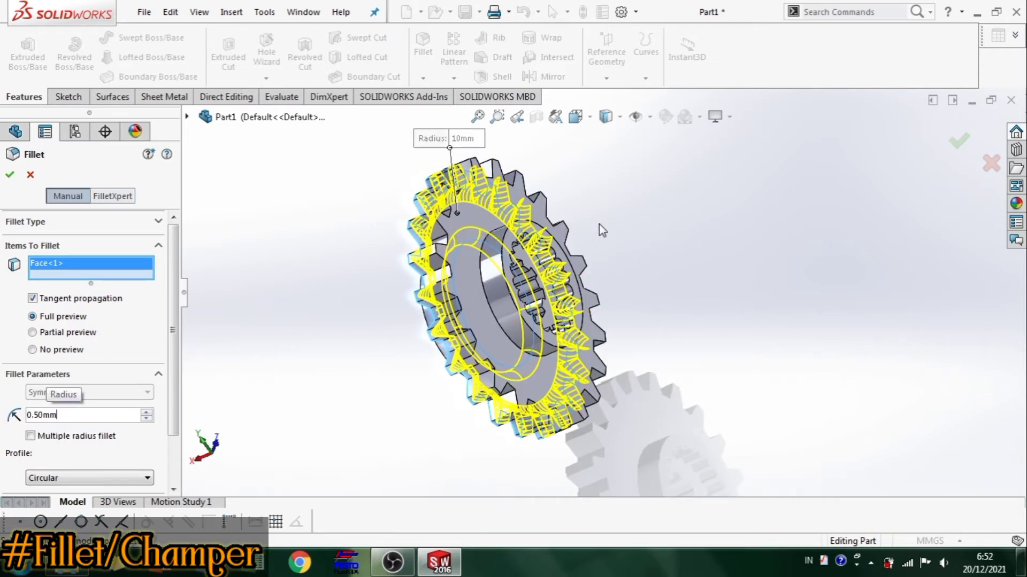
pyautogui.moveTo(600, 225); pyautogui.dragTo(556, 203, button='middle')
pyautogui.click(484, 206)
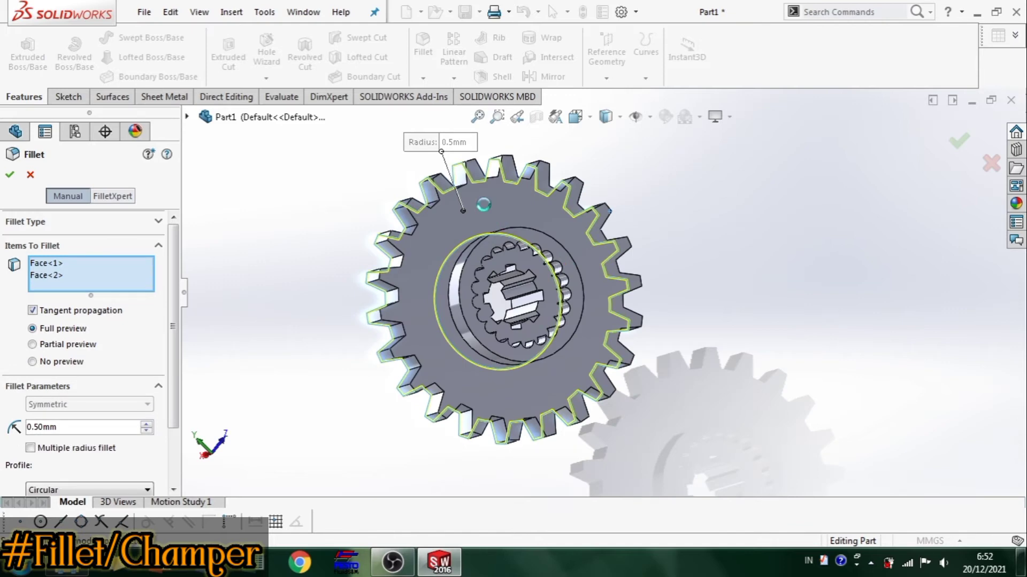
pyautogui.moveTo(488, 217); pyautogui.dragTo(564, 229, button='middle')
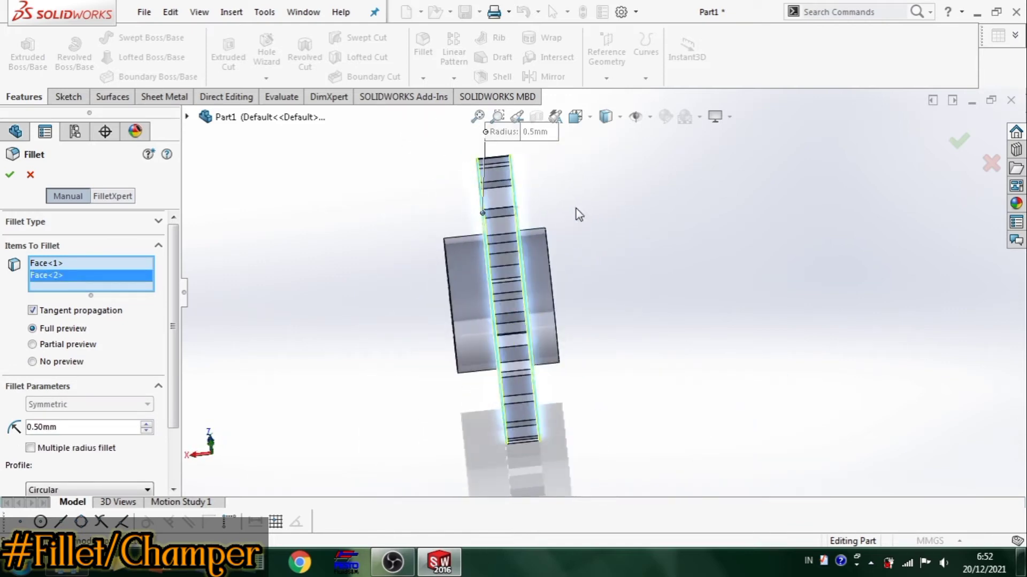
pyautogui.press('Return')
# Try to chamfer both flat side faces of the gear at 1 mm and 45 degrees
pyautogui.click(422, 78)
pyautogui.click(437, 110)
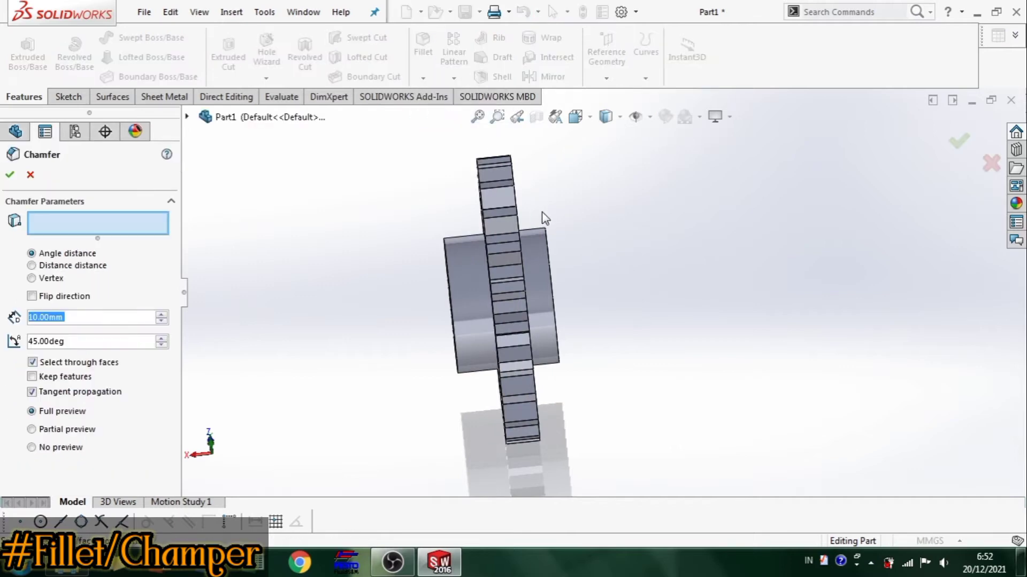
pyautogui.moveTo(542, 211); pyautogui.dragTo(551, 182, button='middle')
pyautogui.click(509, 204)
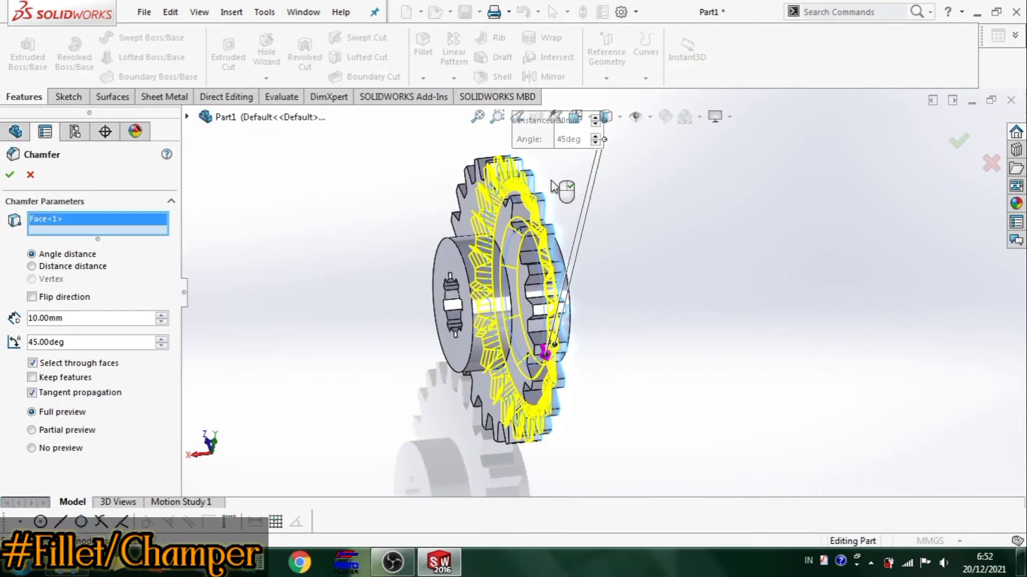
pyautogui.click(473, 208)
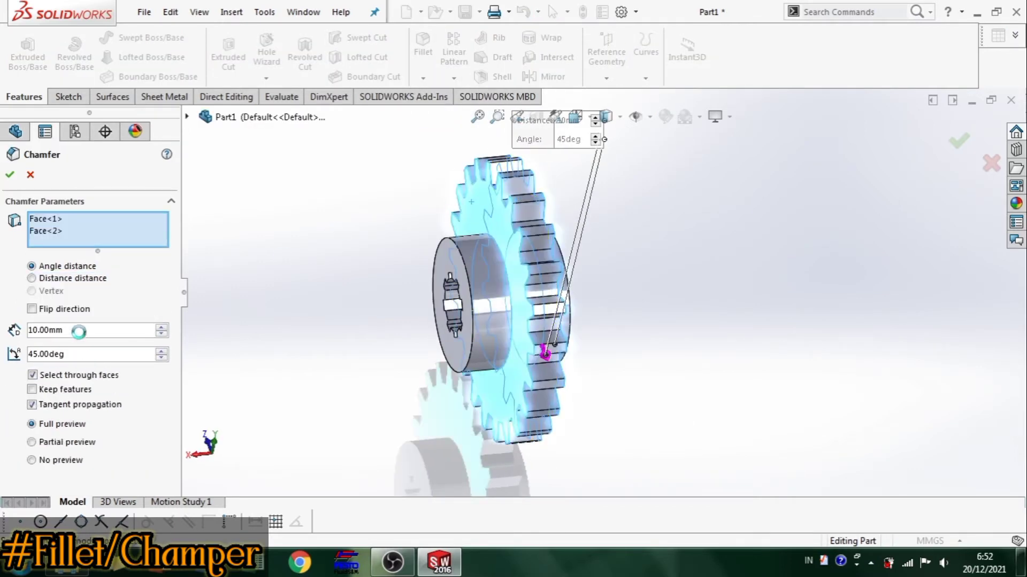
pyautogui.write('1')
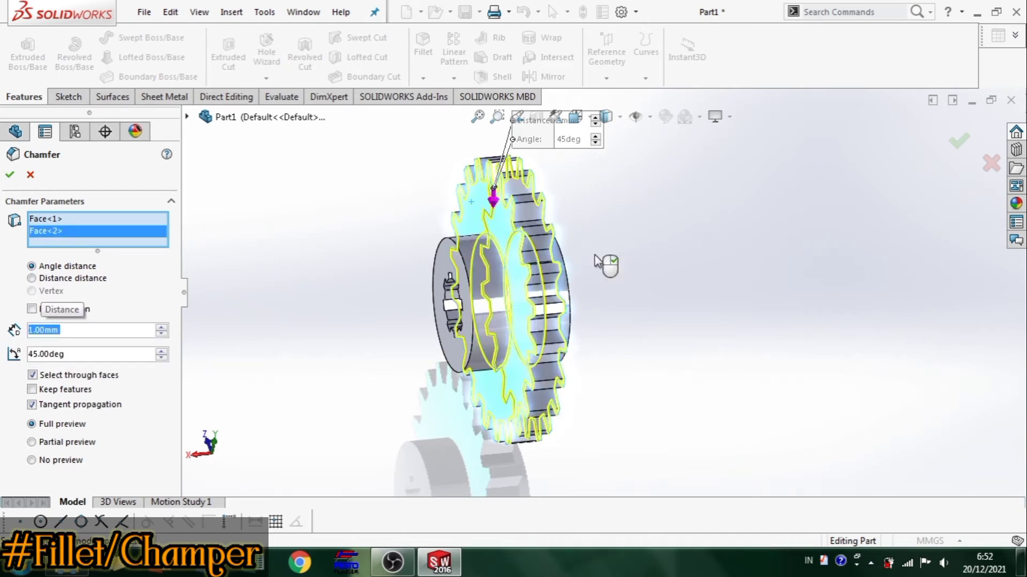
pyautogui.moveTo(638, 246); pyautogui.dragTo(615, 252, button='middle')
pyautogui.moveTo(596, 256); pyautogui.dragTo(543, 330, button='middle')
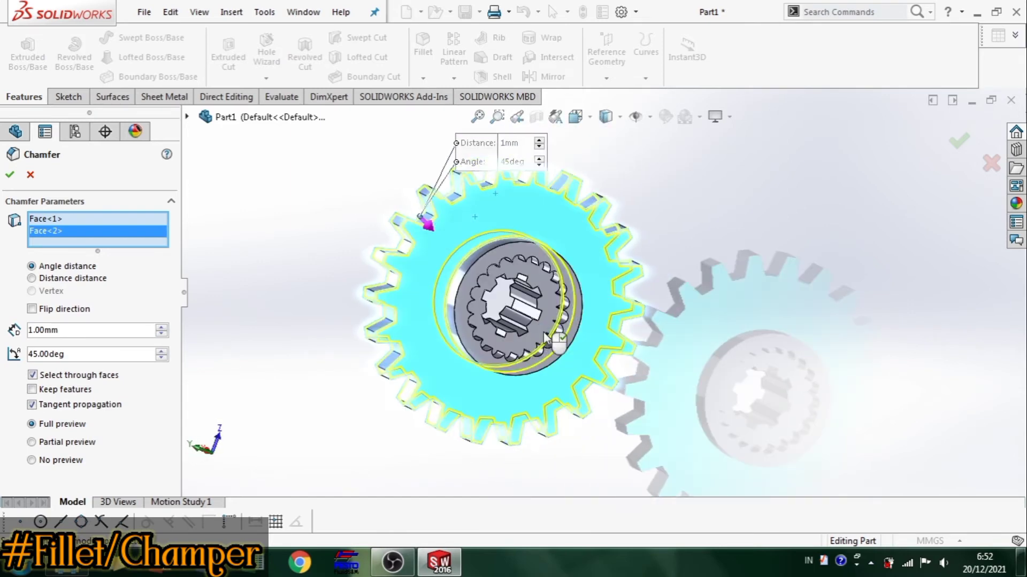
pyautogui.scroll(-3, 607, 256)
pyautogui.press('Return')
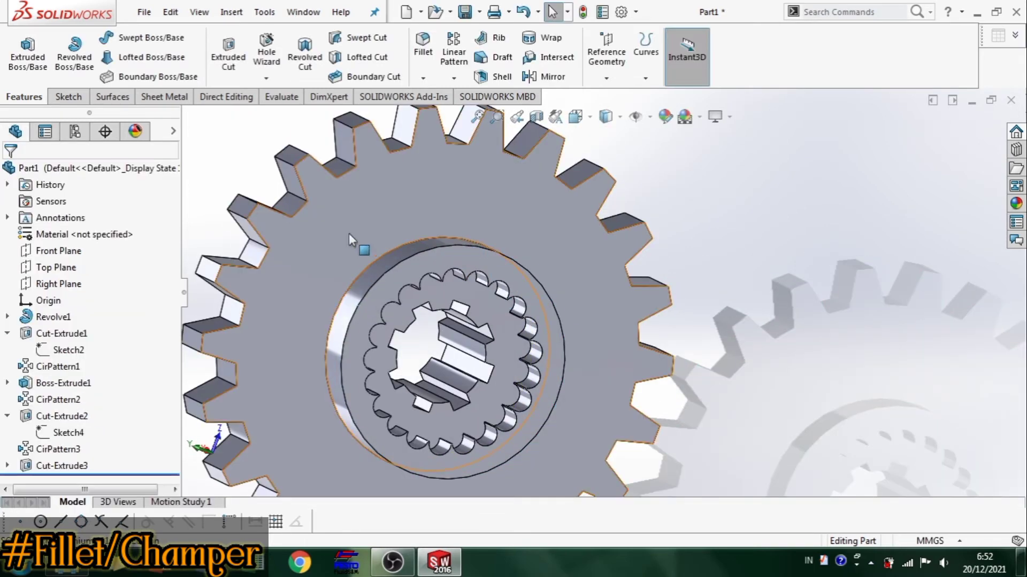
# Fillet both hub end faces and the two edges where the hub meets the gear disc with a 1 mm radius
pyautogui.click(423, 78)
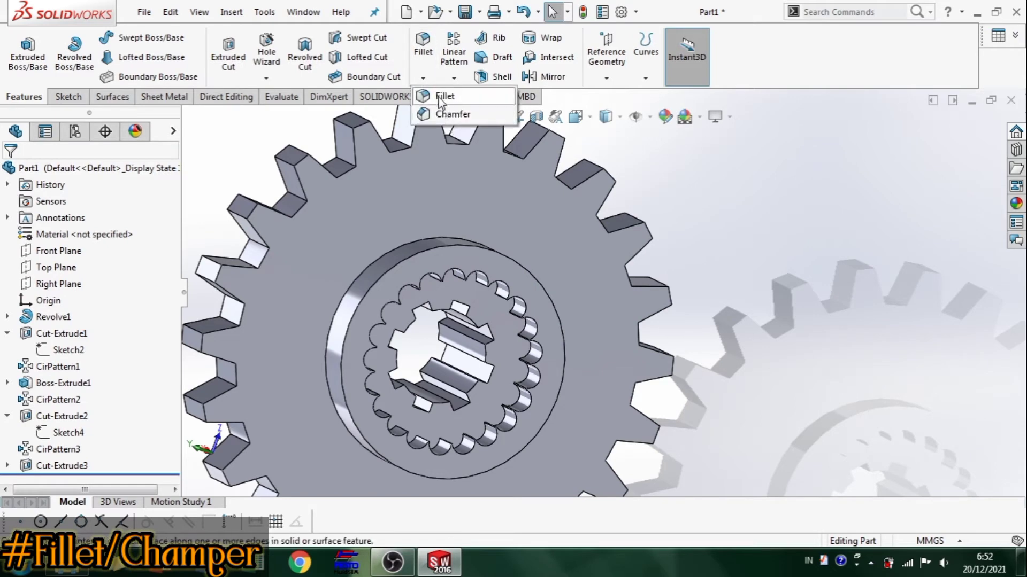
pyautogui.click(442, 96)
pyautogui.click(426, 265)
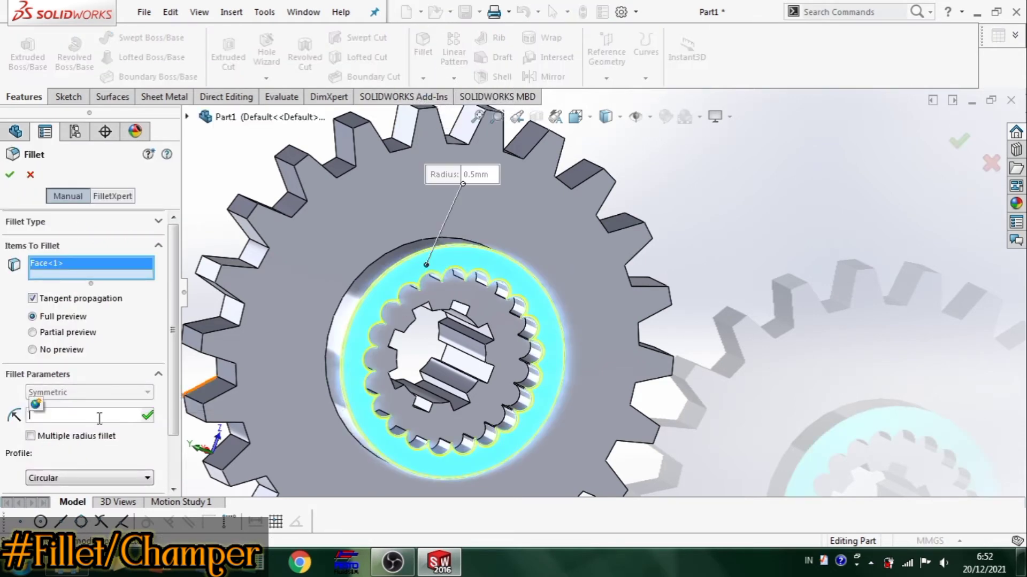
pyautogui.write('1')
pyautogui.press('Return')
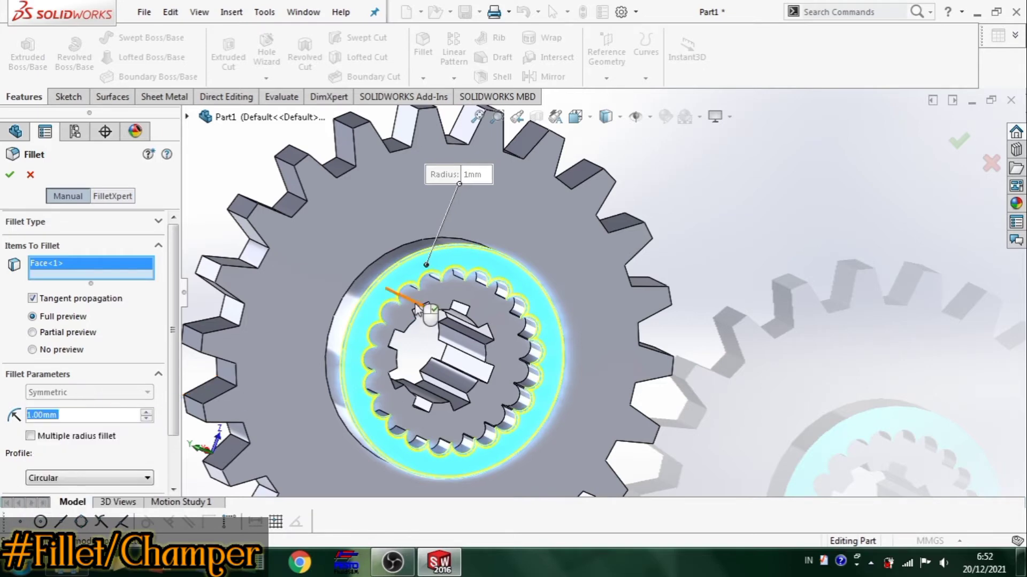
pyautogui.moveTo(423, 311); pyautogui.dragTo(430, 280, button='middle')
pyautogui.click(383, 280)
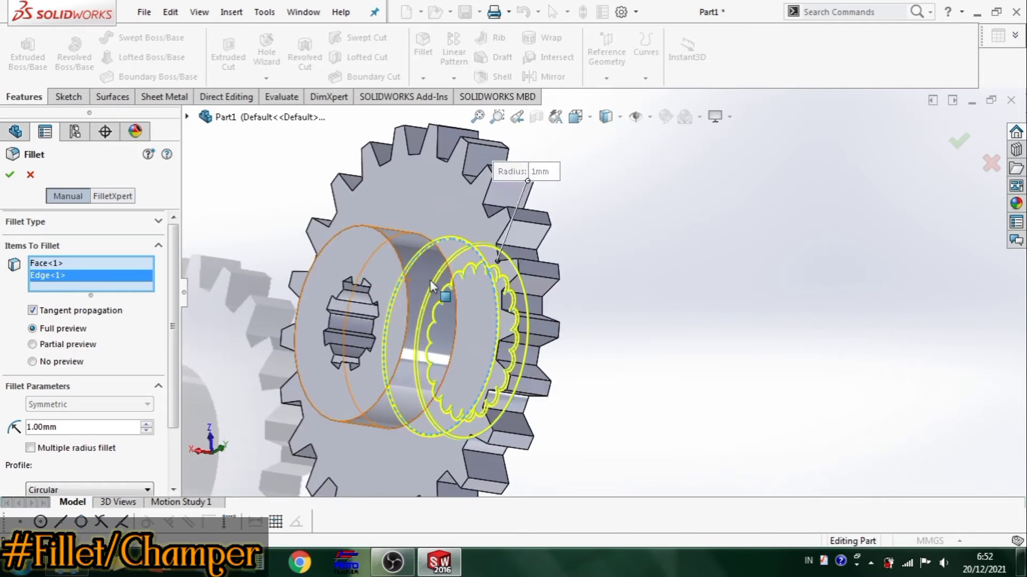
pyautogui.click(449, 273)
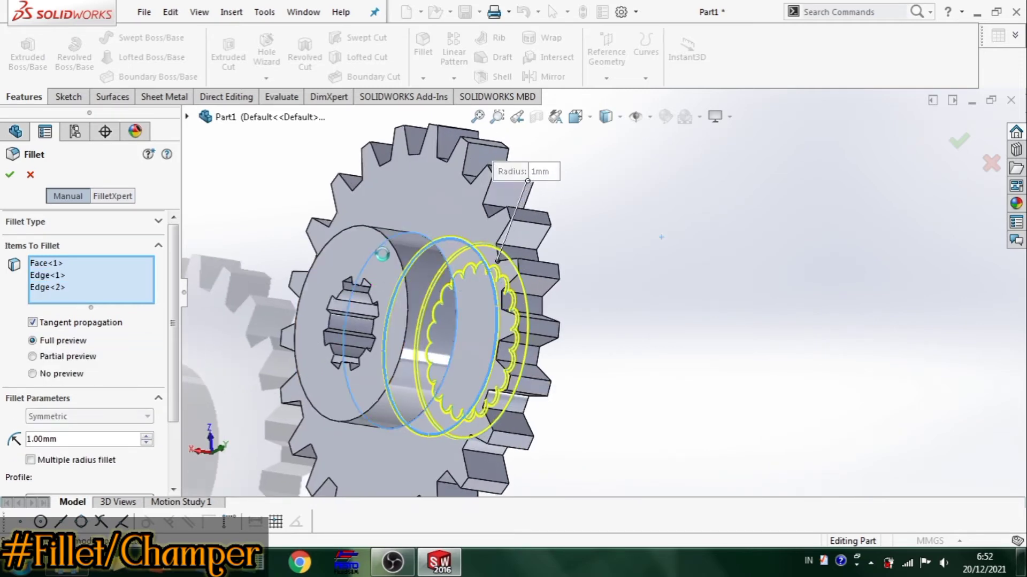
pyautogui.click(383, 258)
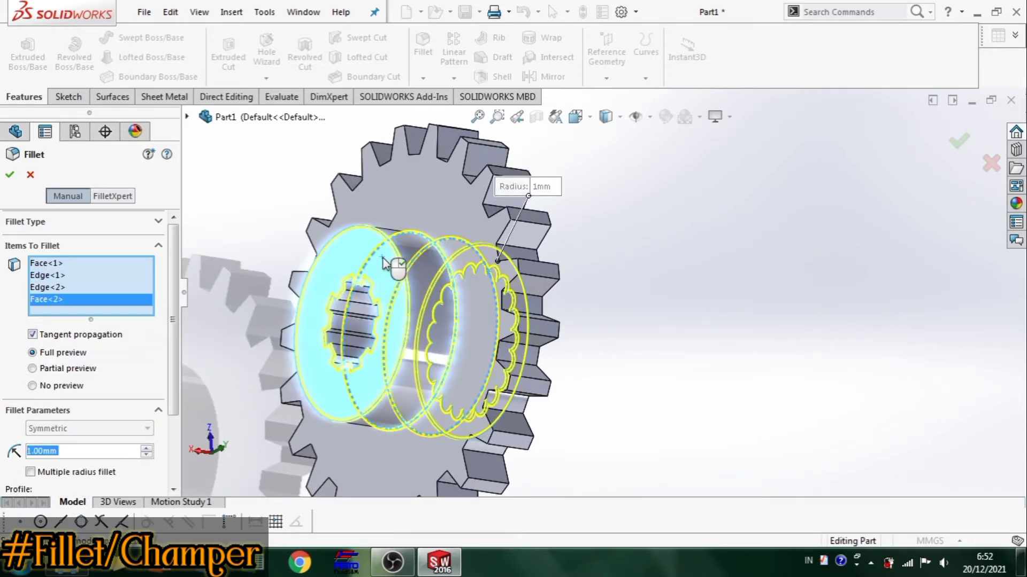
pyautogui.moveTo(385, 259); pyautogui.dragTo(297, 342, button='middle')
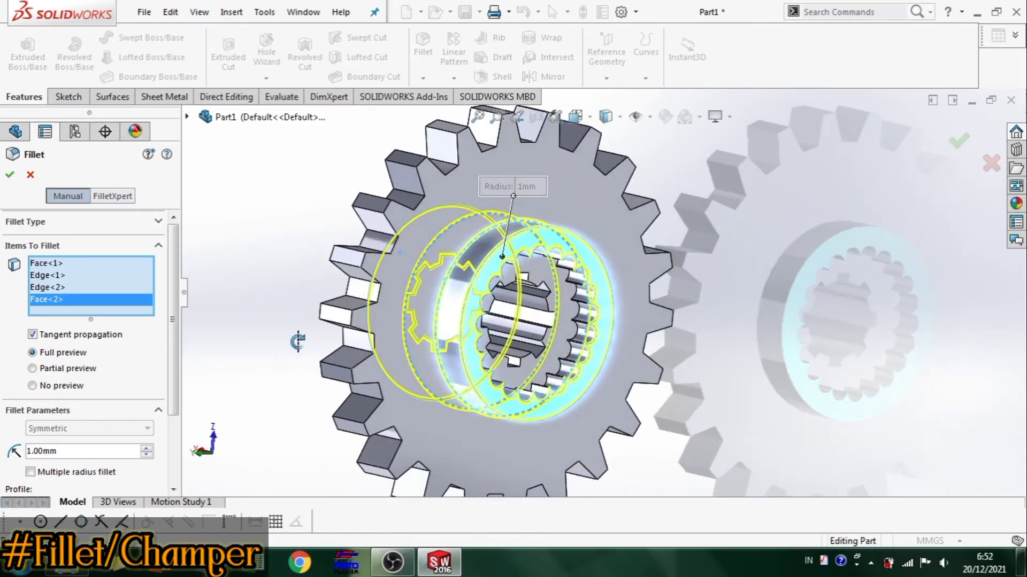
pyautogui.click(956, 137)
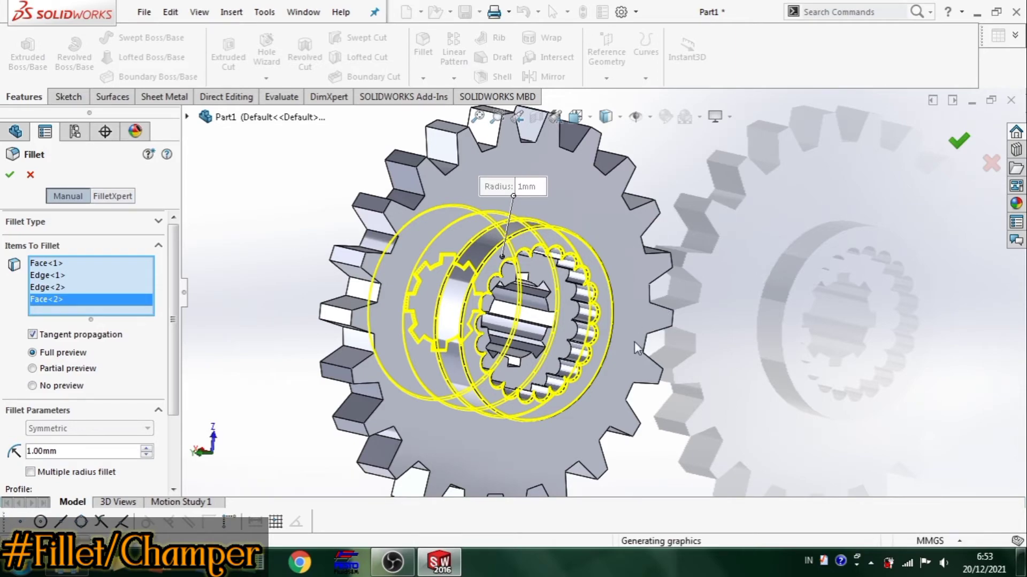
# Start a chamfer on the gear disc's near side and select the outer tip edges of seven consecutive teeth, counterclockwise from the upper rim
pyautogui.moveTo(627, 346); pyautogui.dragTo(733, 276, button='middle')
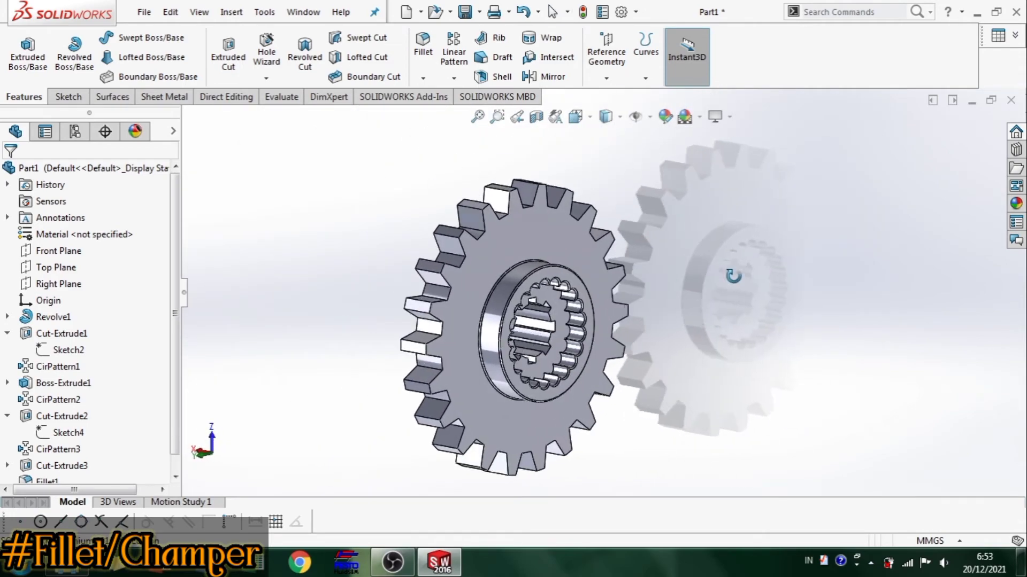
pyautogui.click(422, 79)
pyautogui.click(449, 113)
pyautogui.scroll(-2, 522, 213)
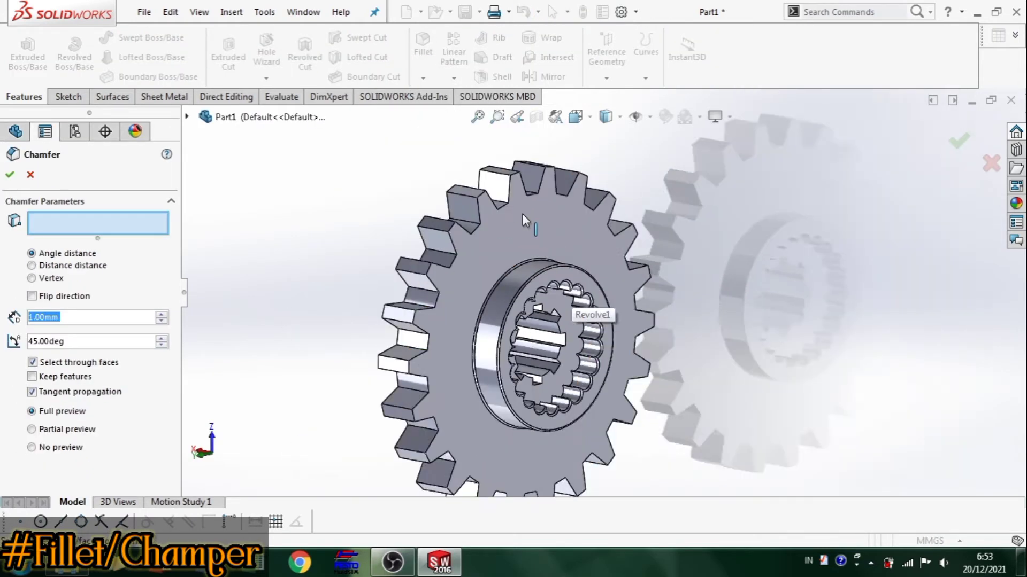
pyautogui.scroll(-2, 522, 213)
pyautogui.click(517, 167)
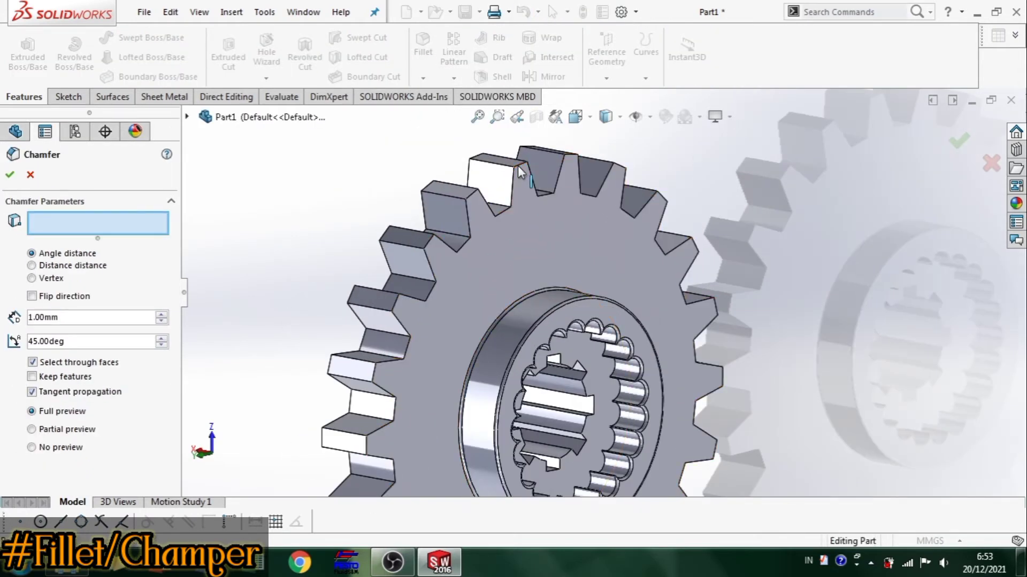
pyautogui.click(471, 196)
pyautogui.click(426, 241)
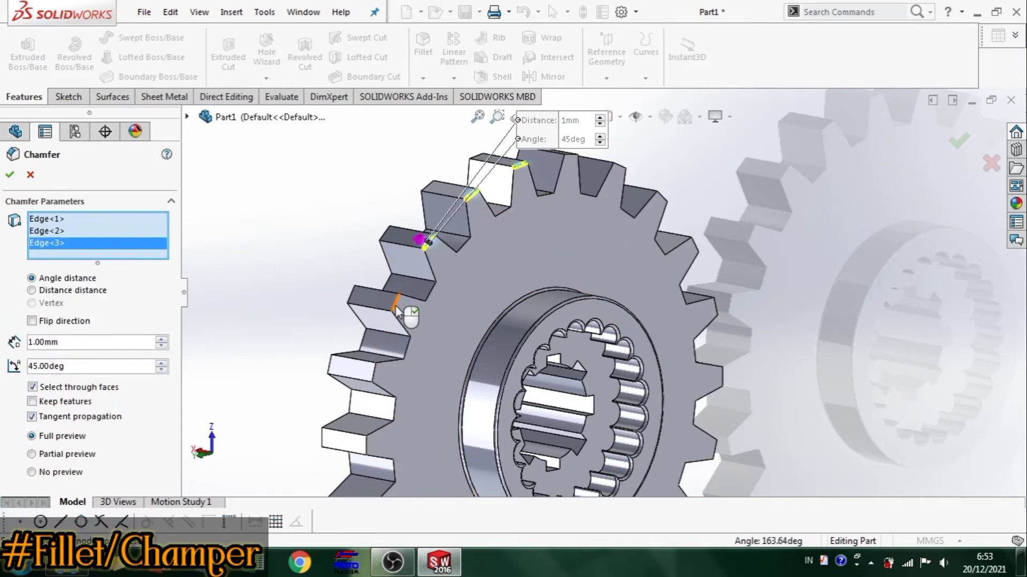
pyautogui.click(397, 309)
pyautogui.click(386, 396)
pyautogui.scroll(2, 459, 339)
pyautogui.scroll(-3, 488, 376)
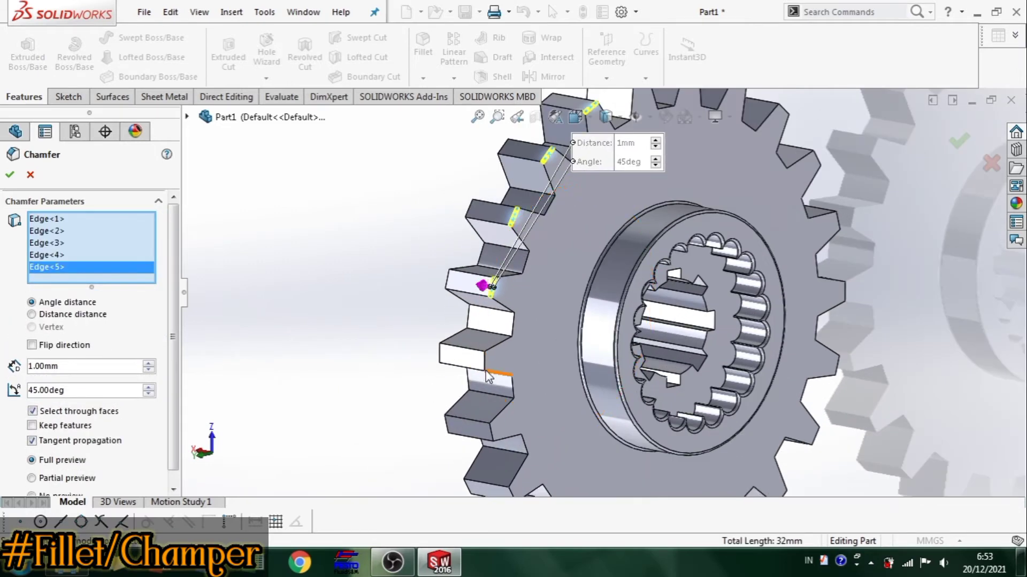
pyautogui.click(483, 358)
pyautogui.click(489, 436)
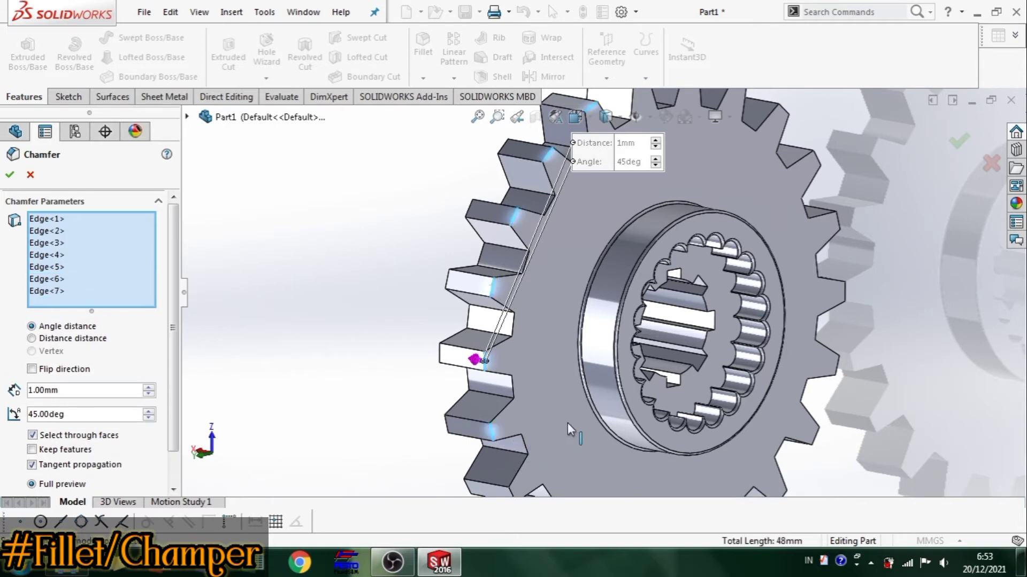
# Add the near-side tip edges of the next eight teeth around the lower rim to the chamfer selection
pyautogui.scroll(2, 588, 420)
pyautogui.scroll(-2, 662, 409)
pyautogui.click(488, 439)
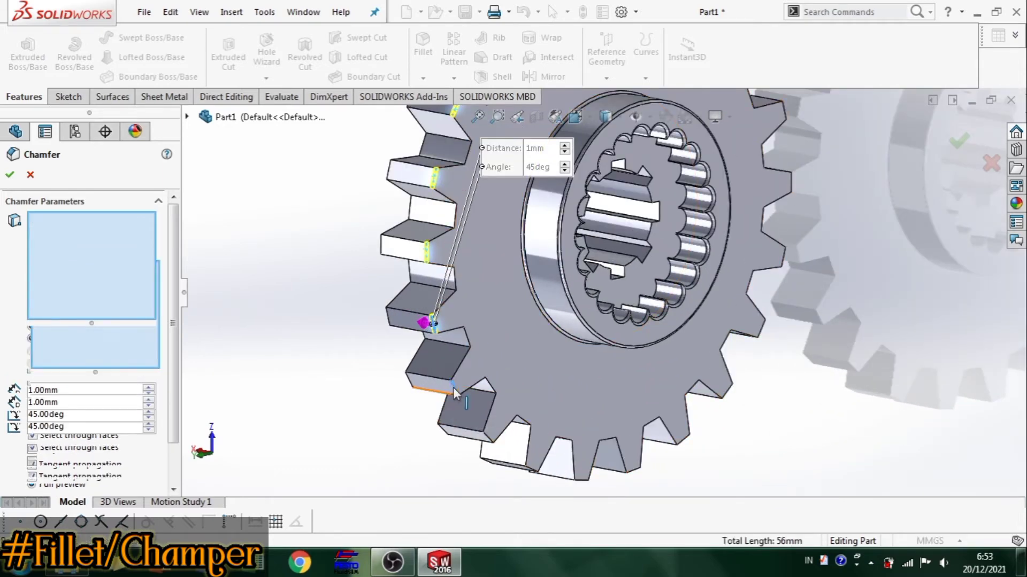
pyautogui.click(488, 437)
pyautogui.click(533, 470)
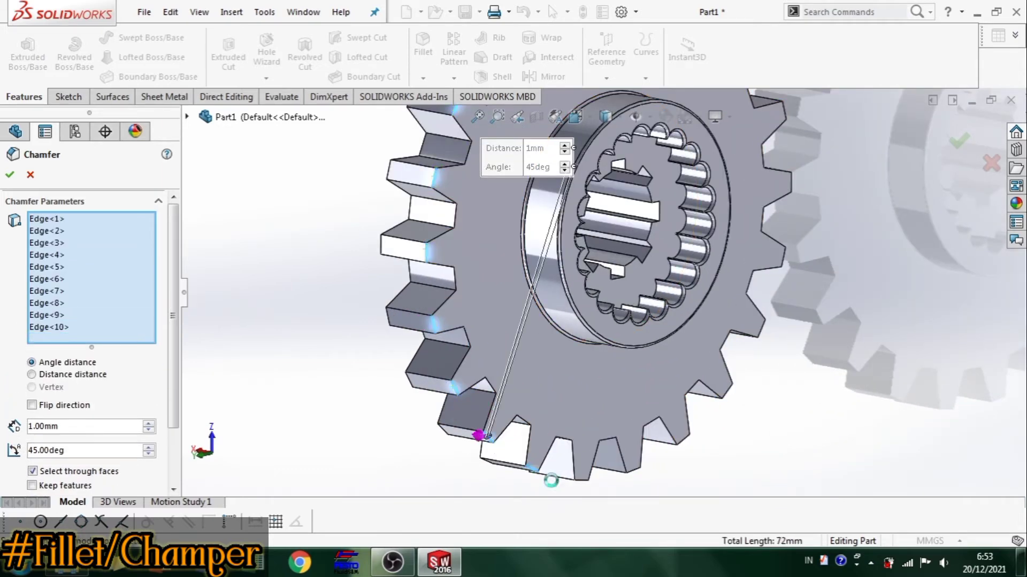
pyautogui.click(580, 478)
pyautogui.click(633, 469)
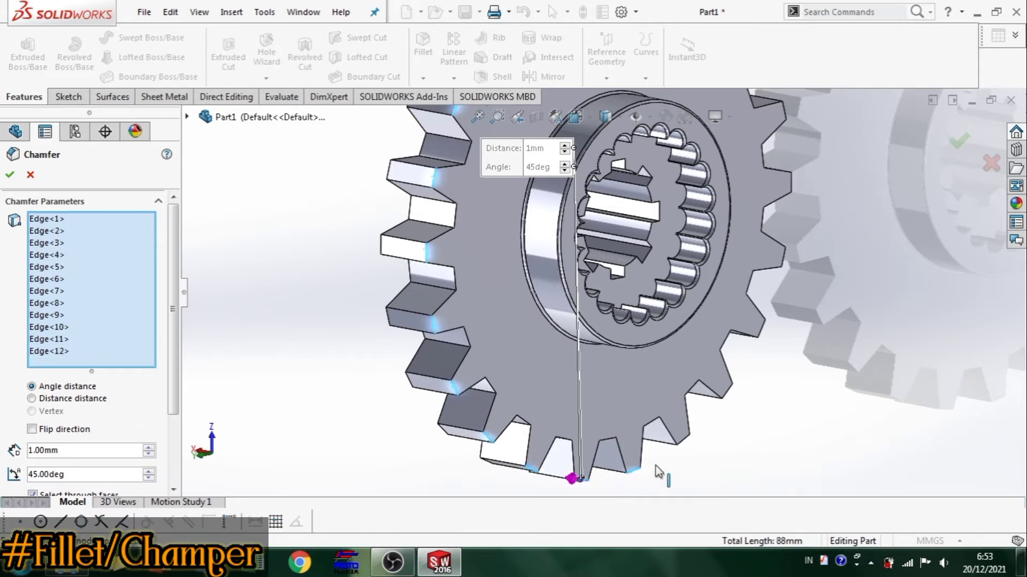
pyautogui.click(684, 442)
pyautogui.click(729, 393)
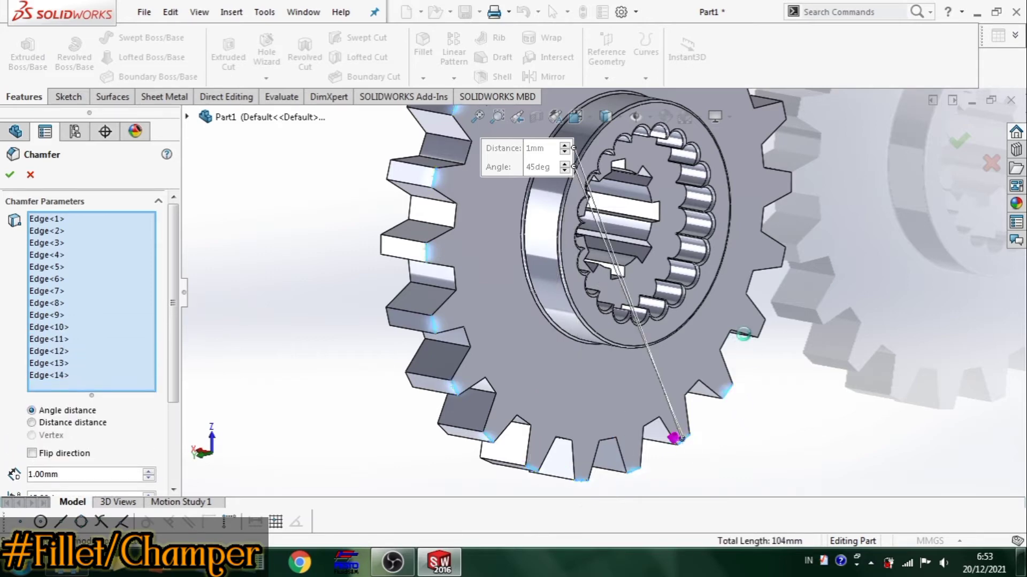
pyautogui.click(763, 324)
# Add the remaining seven near-side tooth tip edges to the chamfer, closing the selection around the upper rim
pyautogui.moveTo(779, 300); pyautogui.dragTo(752, 226, button='middle')
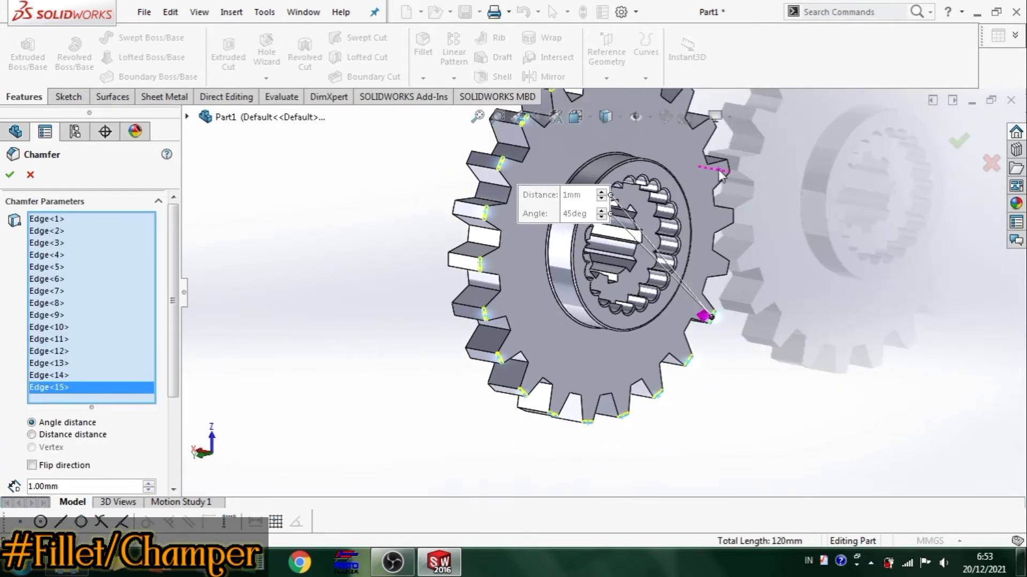
pyautogui.scroll(-6, 697, 273)
pyautogui.click(668, 275)
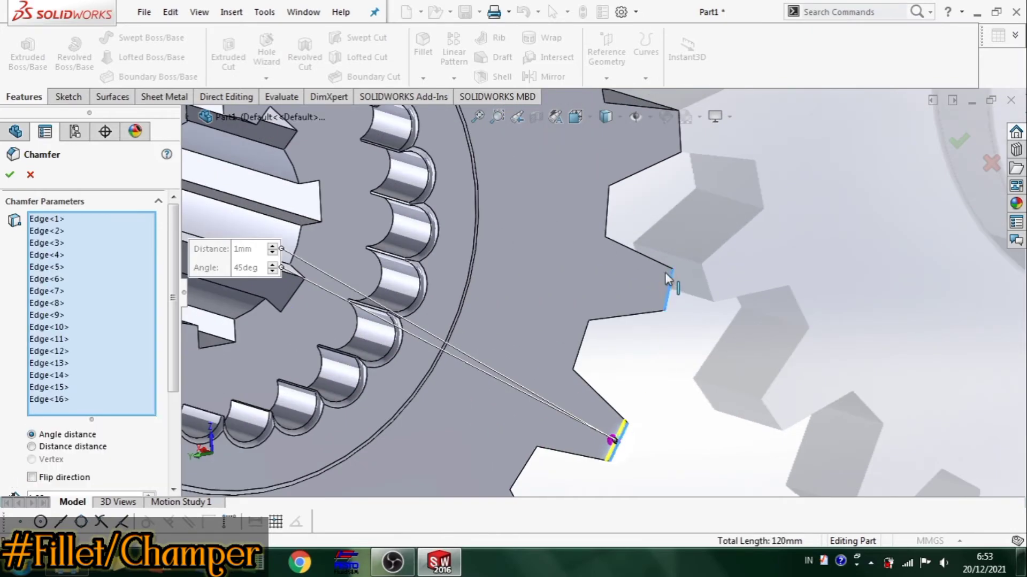
pyautogui.scroll(8, 635, 359)
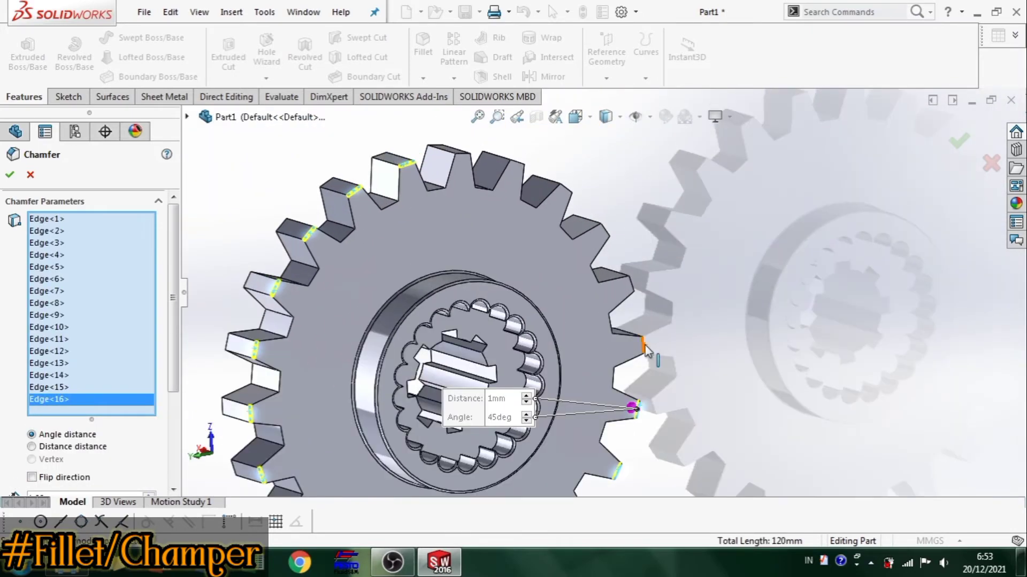
pyautogui.click(644, 344)
pyautogui.click(630, 284)
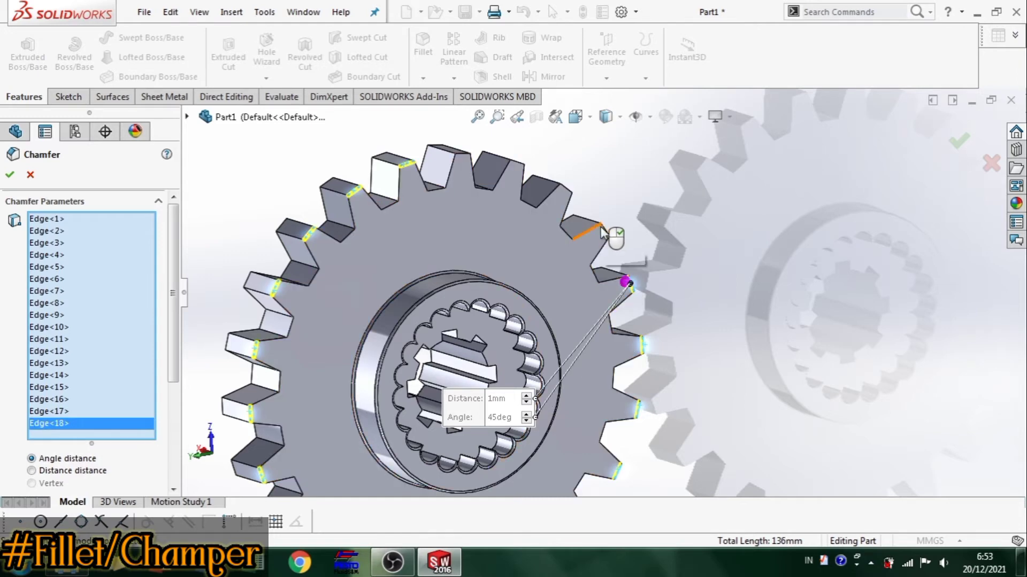
pyautogui.click(601, 228)
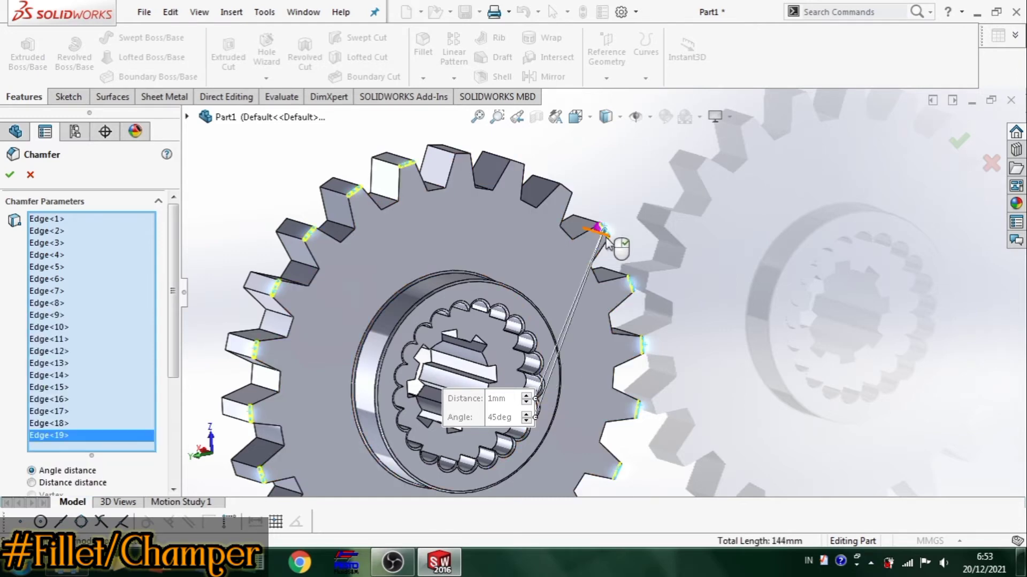
pyautogui.click(566, 188)
pyautogui.click(517, 162)
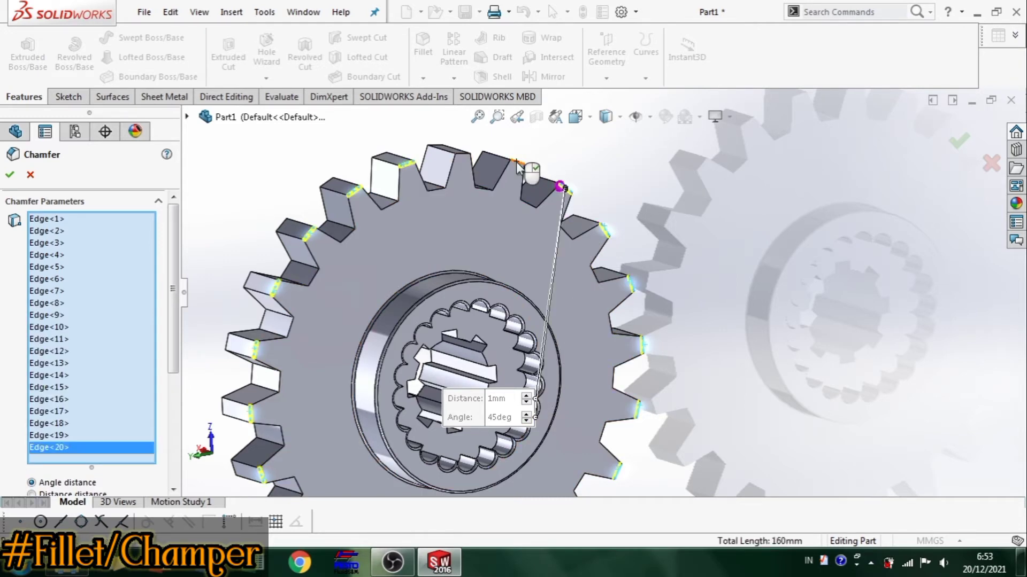
pyautogui.click(463, 154)
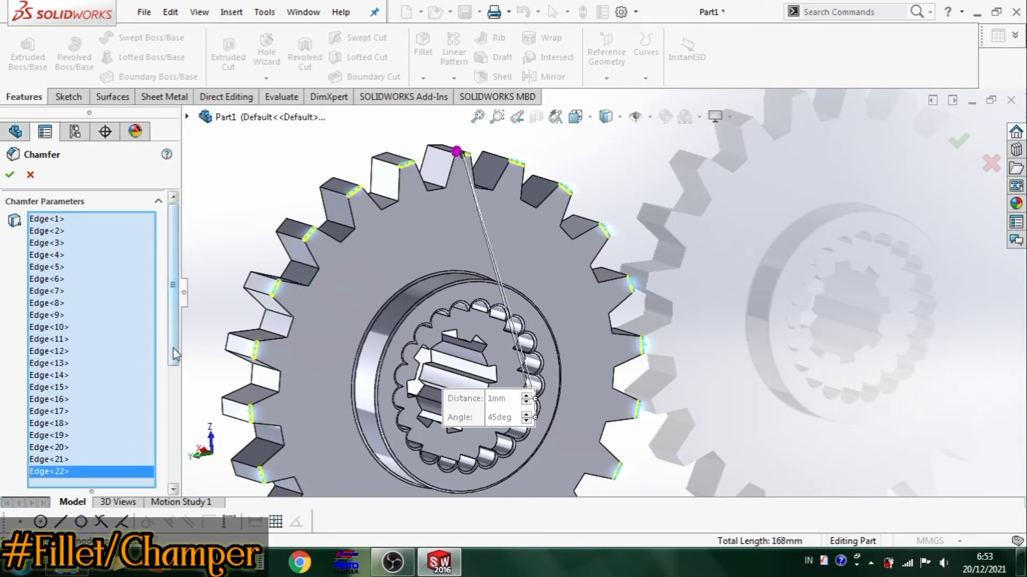
# Try a 3 mm chamfer distance on the selected tooth tip edges
pyautogui.scroll(-3, 175, 354)
pyautogui.write('3')
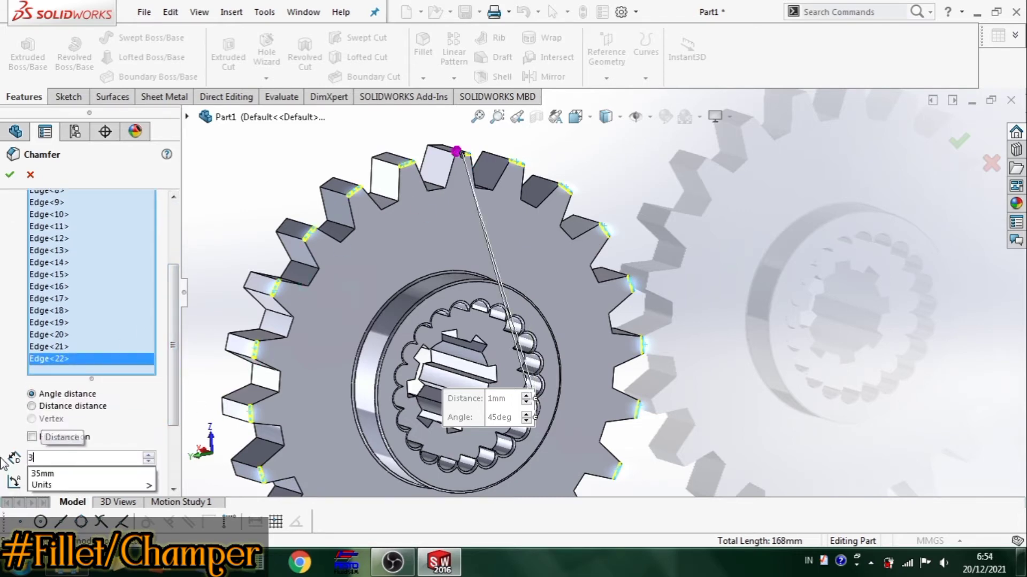
pyautogui.press('Return')
pyautogui.moveTo(301, 326); pyautogui.dragTo(186, 444, button='middle')
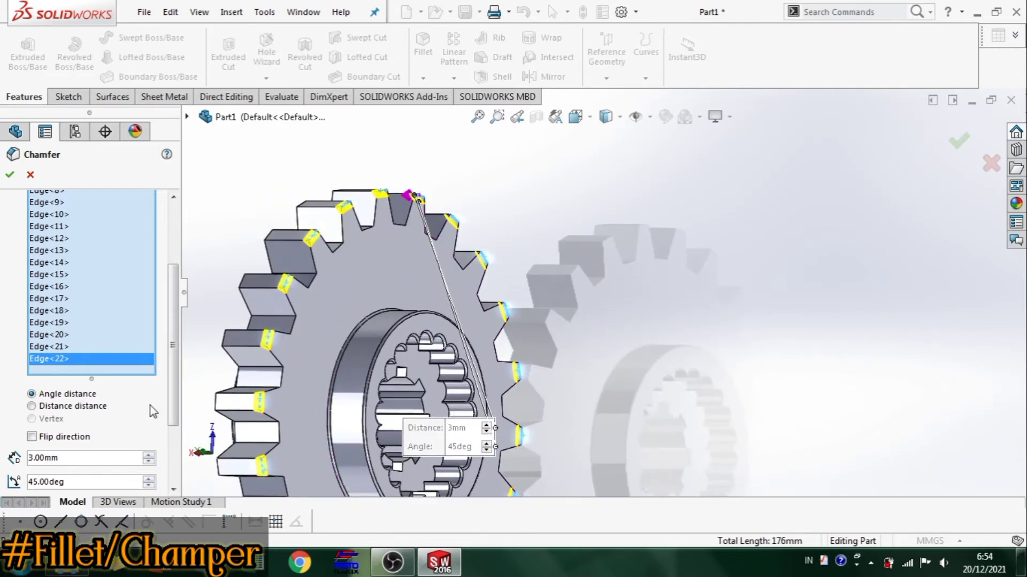
# Try a 13 mm distance on the tooth chamfer with angles of 52 and 50 degrees, then return the distance to 3 mm
pyautogui.scroll(-2, 107, 428)
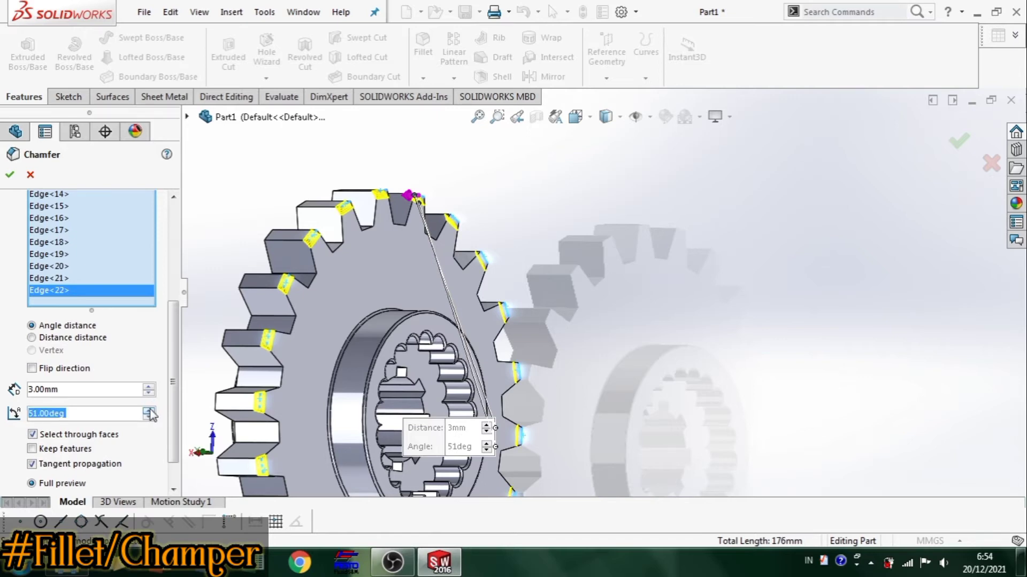
pyautogui.click(148, 389)
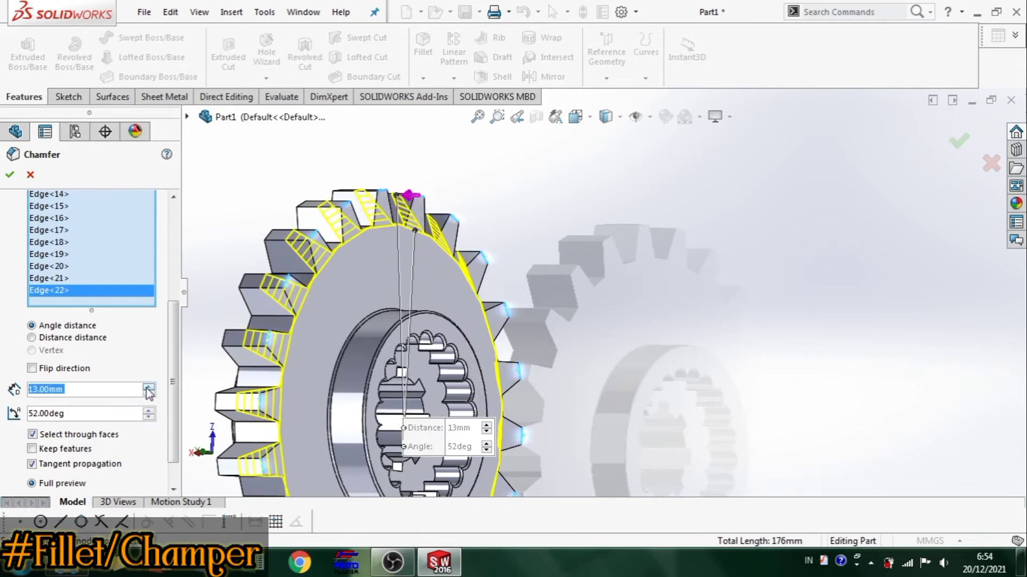
pyautogui.click(149, 418)
pyautogui.click(148, 418)
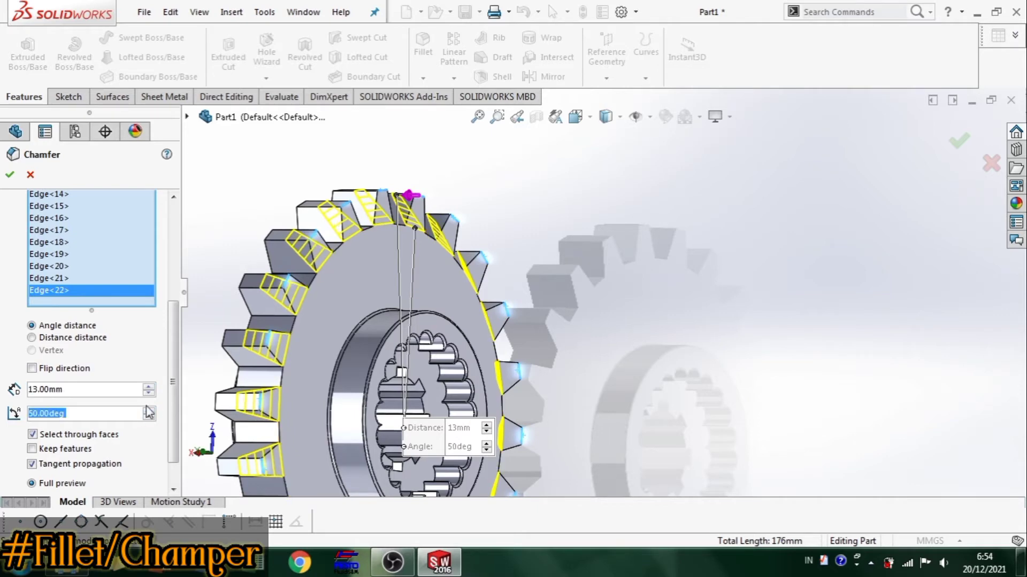
pyautogui.click(148, 393)
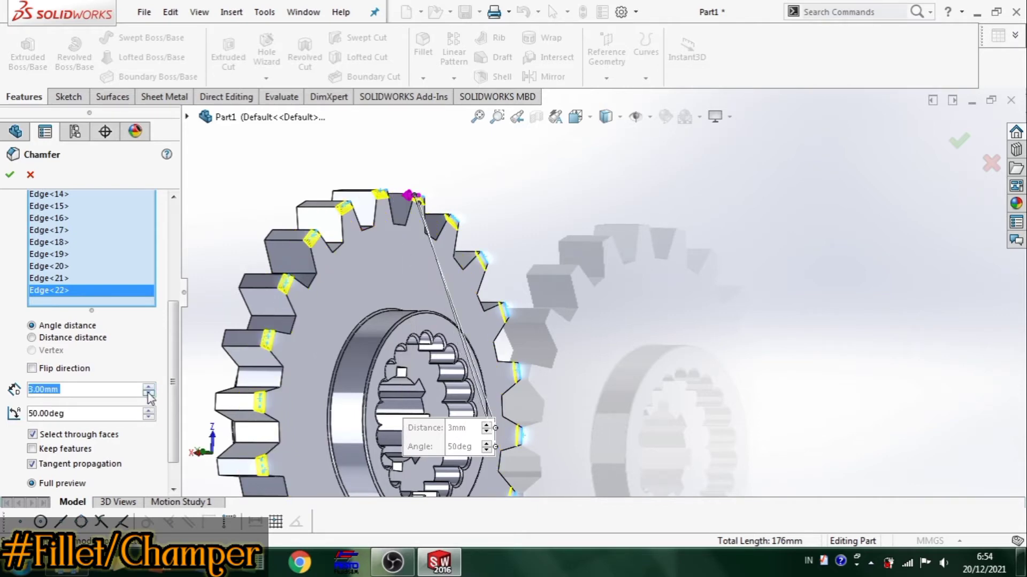
# Try an 8 mm distance on the tooth chamfer, raising the angle to 71 degrees and reducing it to 65 degrees
pyautogui.write('8')
pyautogui.press('Return')
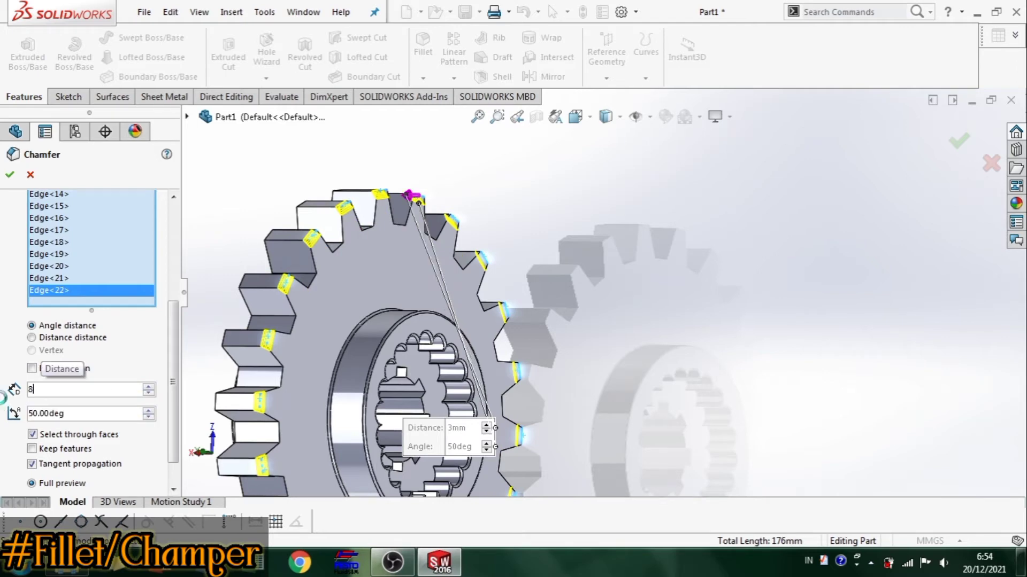
pyautogui.click(148, 418)
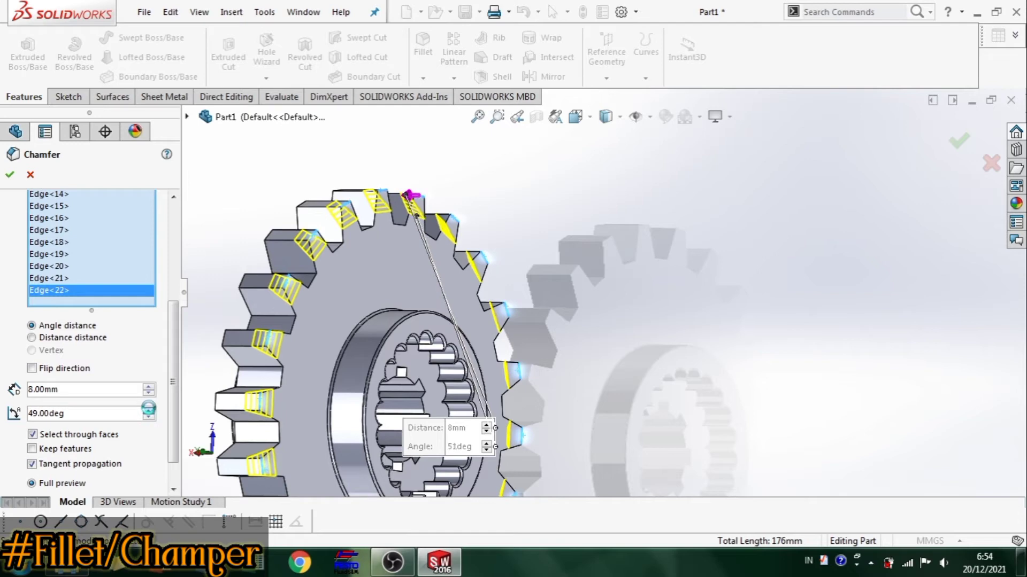
pyautogui.moveTo(148, 410); pyautogui.dragTo(151, 414)
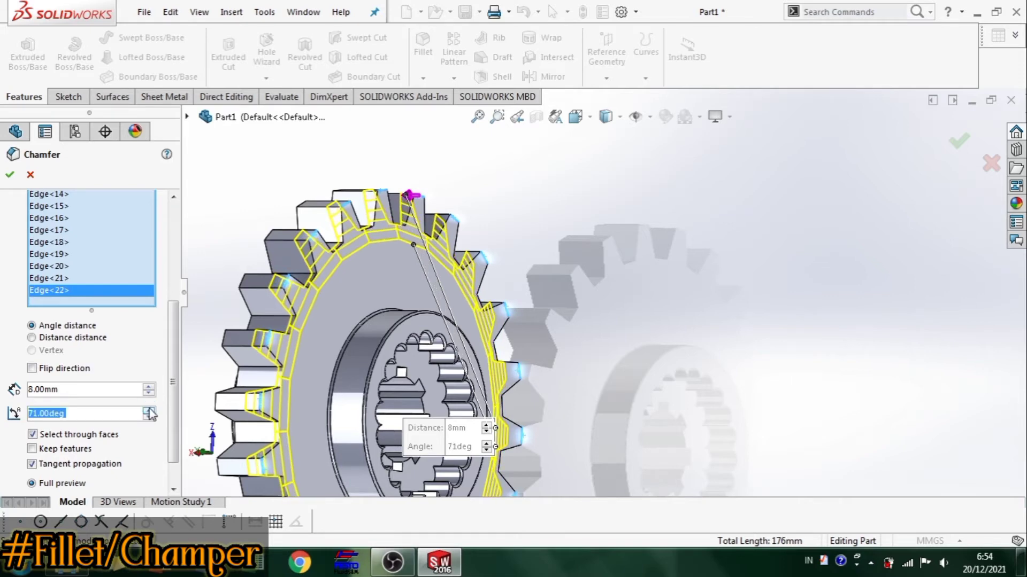
pyautogui.click(148, 420)
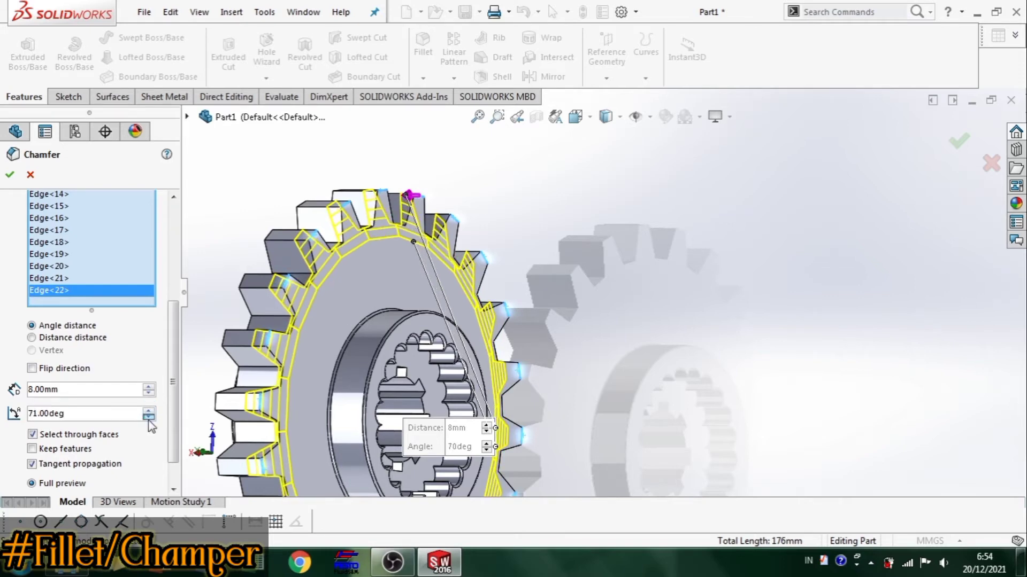
pyautogui.click(149, 419)
pyautogui.click(149, 419)
pyautogui.click(149, 420)
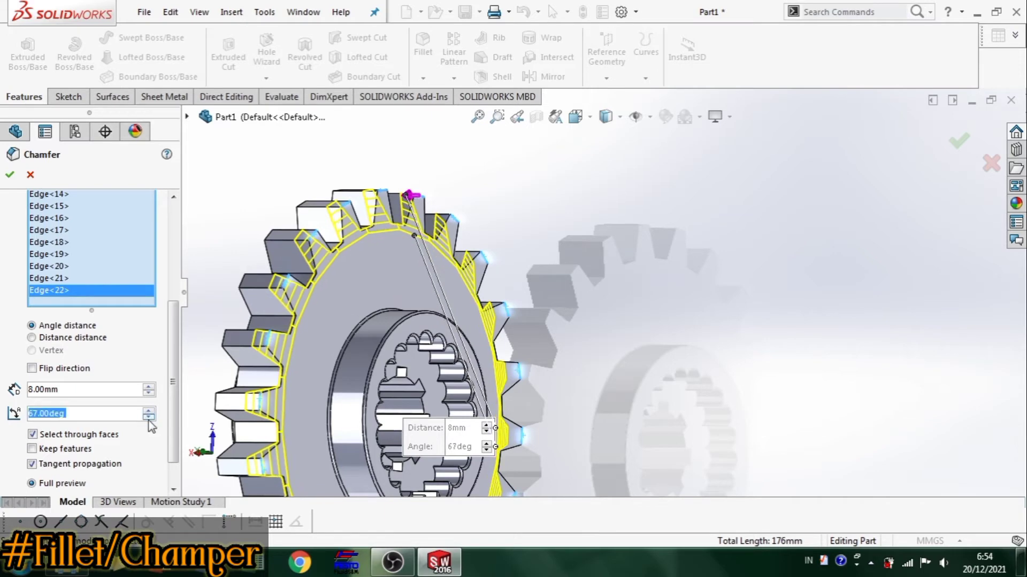
pyautogui.click(148, 419)
pyautogui.click(149, 420)
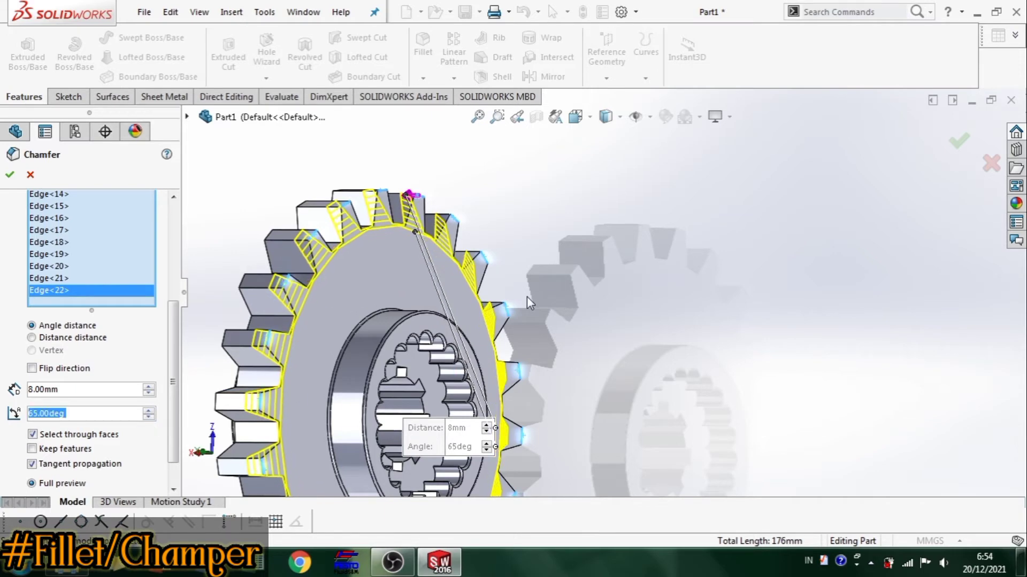
pyautogui.moveTo(525, 301); pyautogui.dragTo(543, 330, button='middle')
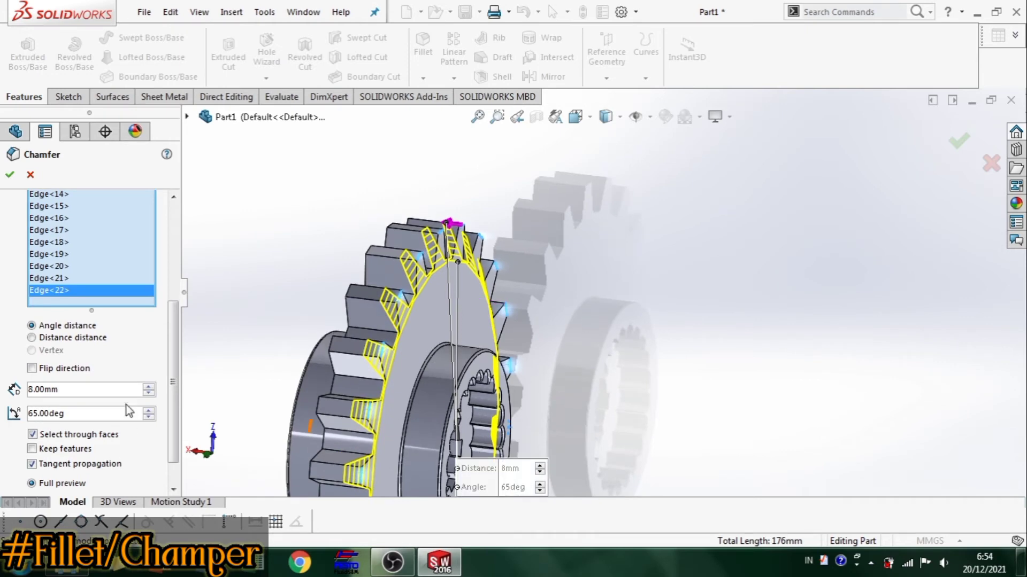
# Set the tooth chamfer to a 5 mm distance and a 75 degree angle
pyautogui.write('5')
pyautogui.press('Return')
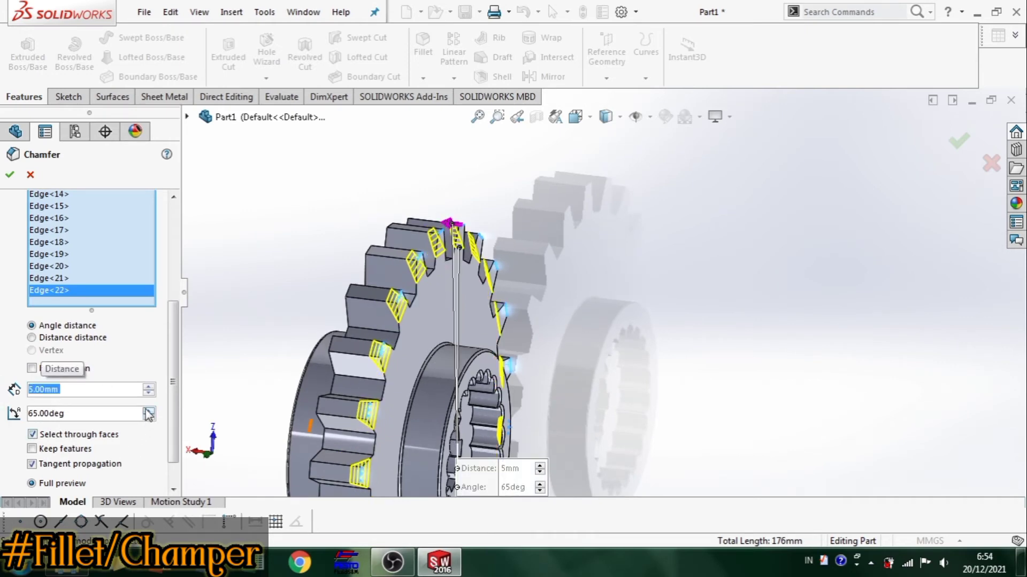
pyautogui.press('Tab')
pyautogui.write('75')
pyautogui.press('Return')
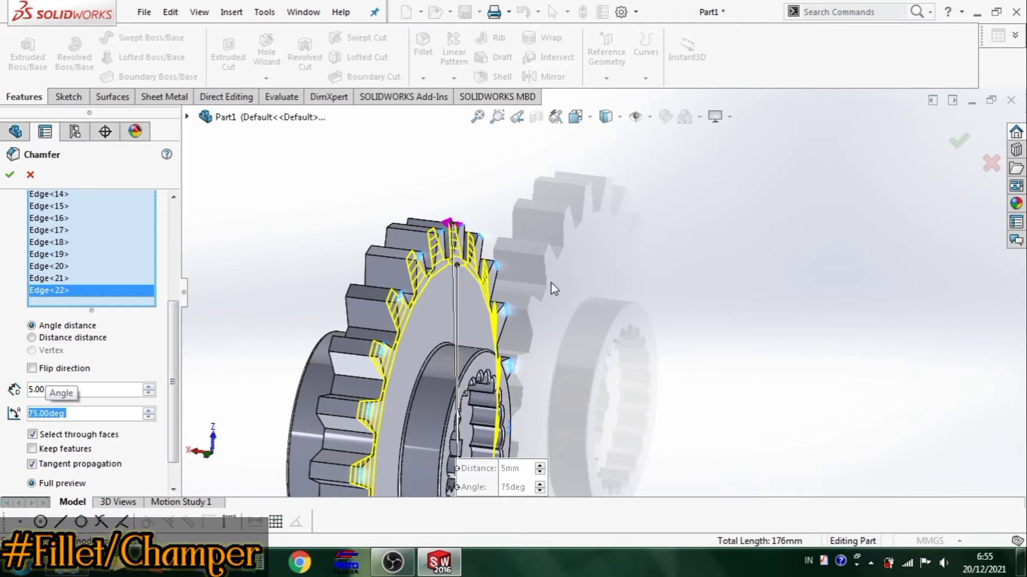
# Try adding three tooth tip edges on the gear's opposite face to the current chamfer selection
pyautogui.moveTo(524, 356); pyautogui.dragTo(617, 353, button='middle')
pyautogui.scroll(-3, 724, 214)
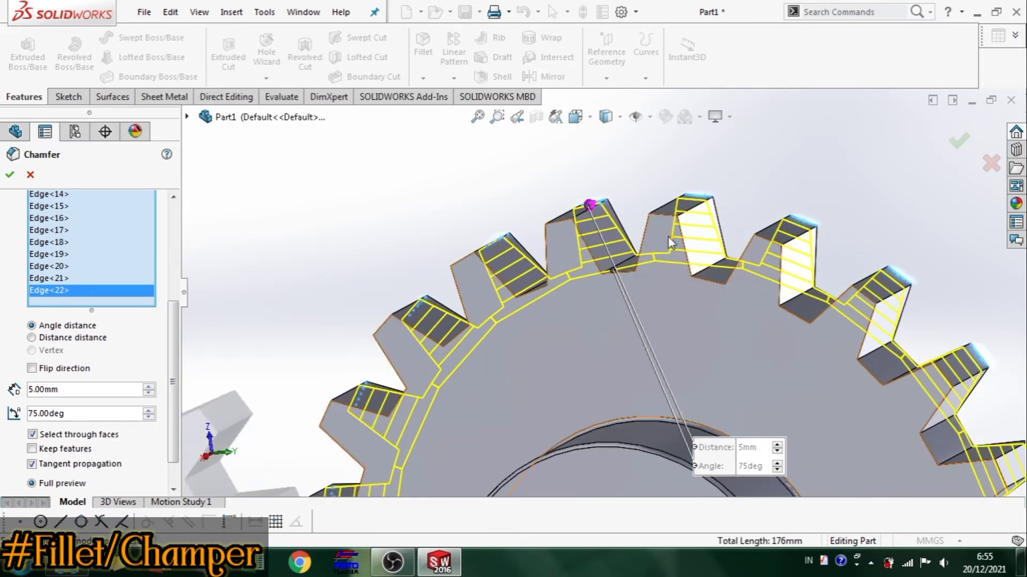
pyautogui.click(668, 238)
pyautogui.click(771, 249)
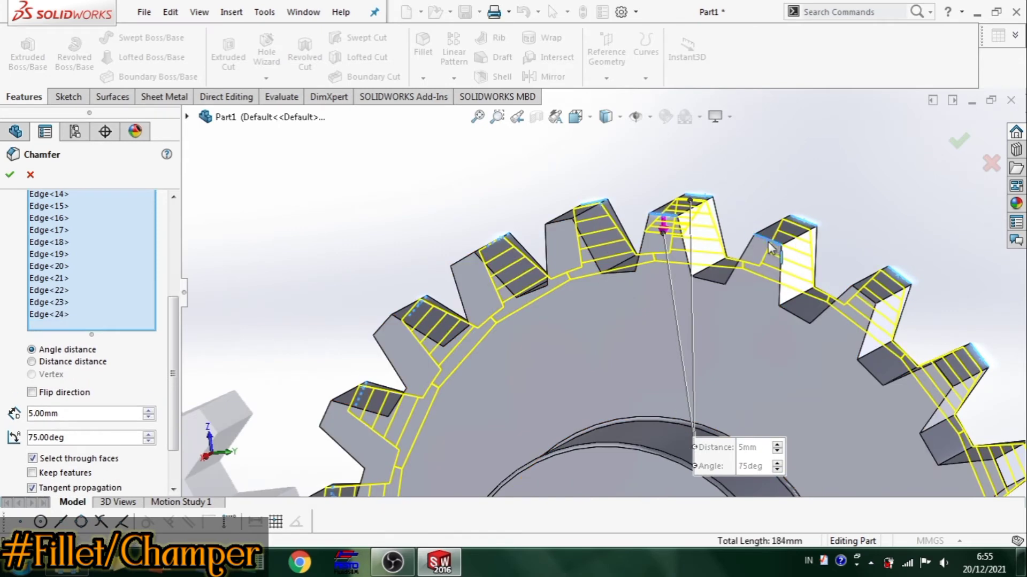
pyautogui.click(870, 305)
pyautogui.moveTo(870, 305); pyautogui.dragTo(802, 341, button='middle')
pyautogui.scroll(5, 802, 341)
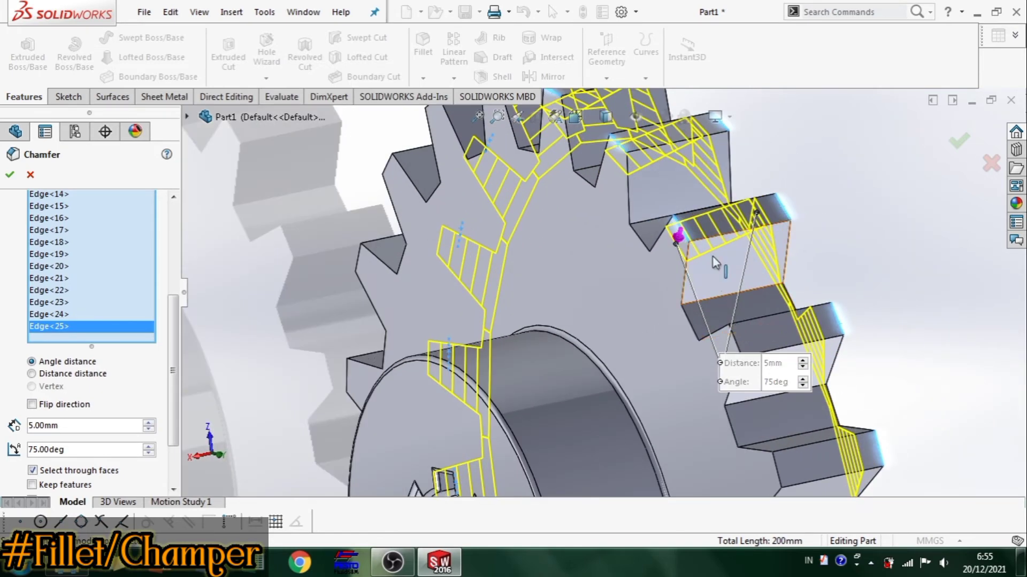
# Remove the three opposite-face tooth tip edges from the chamfer selection
pyautogui.click(675, 235)
pyautogui.moveTo(656, 209); pyautogui.dragTo(620, 206, button='middle')
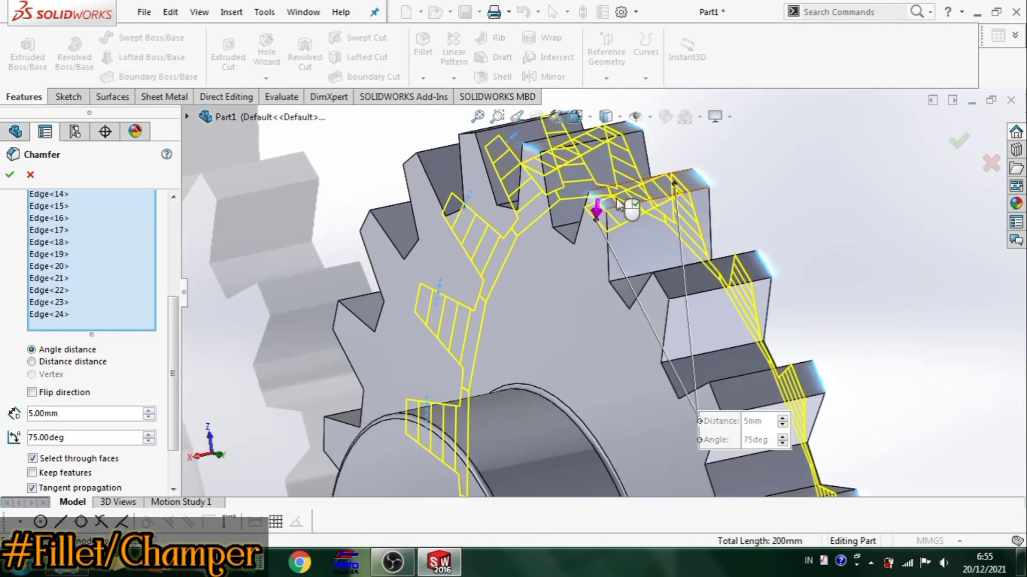
pyautogui.click(595, 202)
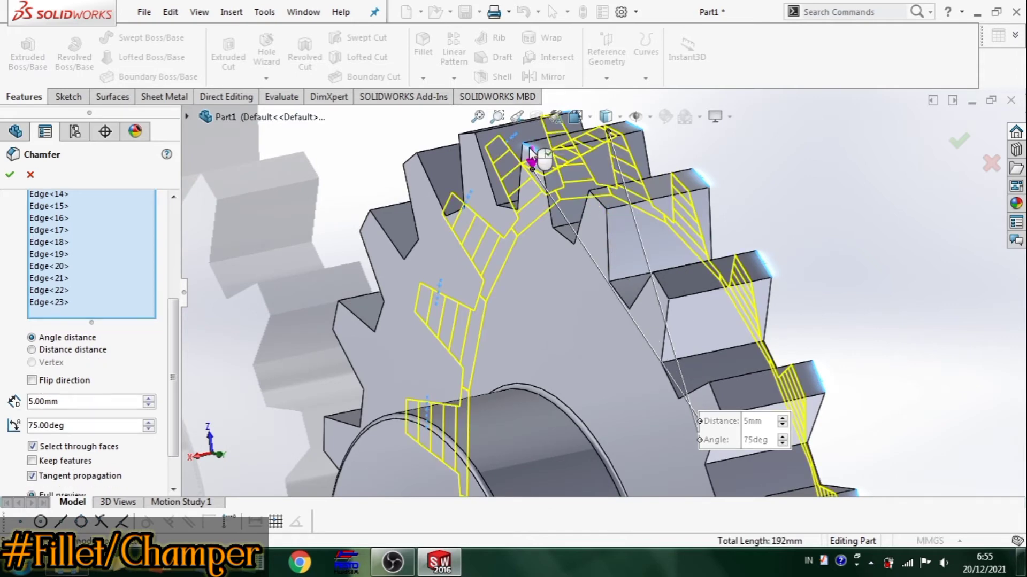
pyautogui.click(529, 149)
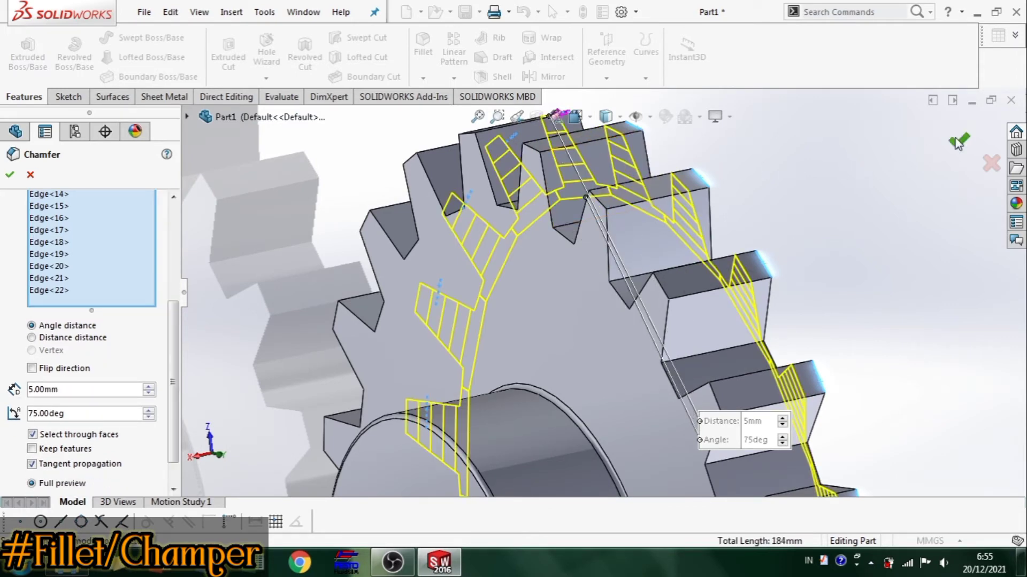
# Set the tooth chamfer distance to 4 mm and apply the chamfer
pyautogui.moveTo(867, 213); pyautogui.dragTo(830, 219, button='middle')
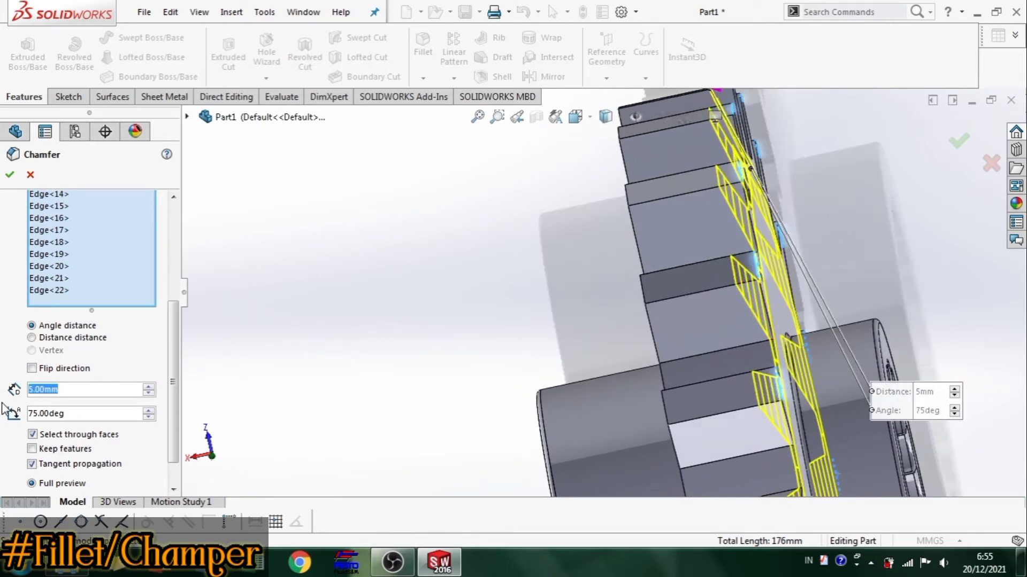
pyautogui.write('4')
pyautogui.press('Return')
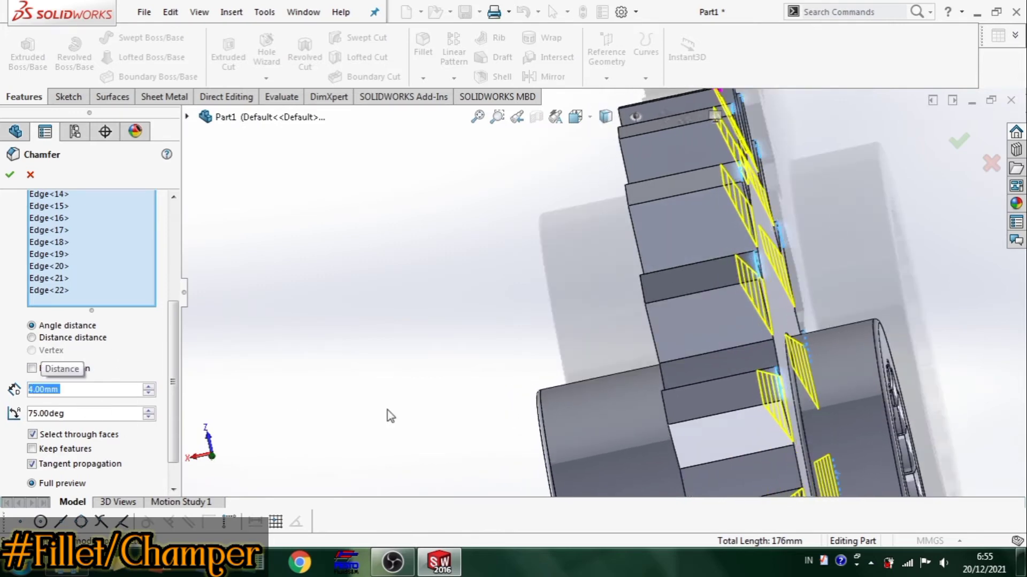
pyautogui.click(959, 140)
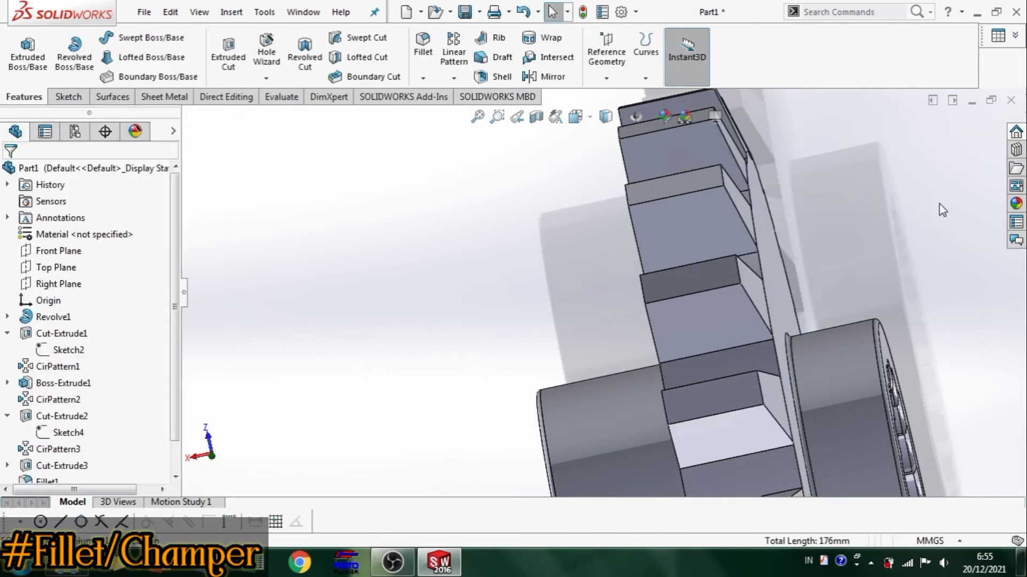
# Start a new chamfer on four neighbouring tooth tip edges on the gear's unchamfered face
pyautogui.moveTo(888, 281); pyautogui.dragTo(861, 369, button='middle')
pyautogui.scroll(5, 802, 310)
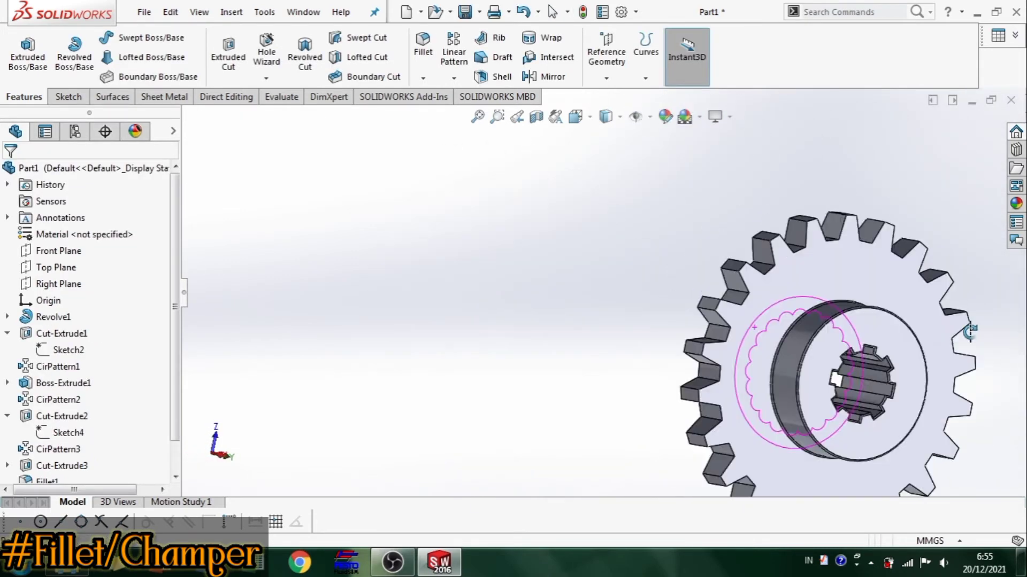
pyautogui.scroll(3, 864, 389)
pyautogui.scroll(-2, 834, 348)
pyautogui.moveTo(568, 238)
pyautogui.mouseDown(button='middle')
pyautogui.moveTo(578, 237)
pyautogui.moveTo(600, 284)
pyautogui.moveTo(581, 227)
pyautogui.mouseUp(button='middle')
pyautogui.scroll(-6, 595, 218)
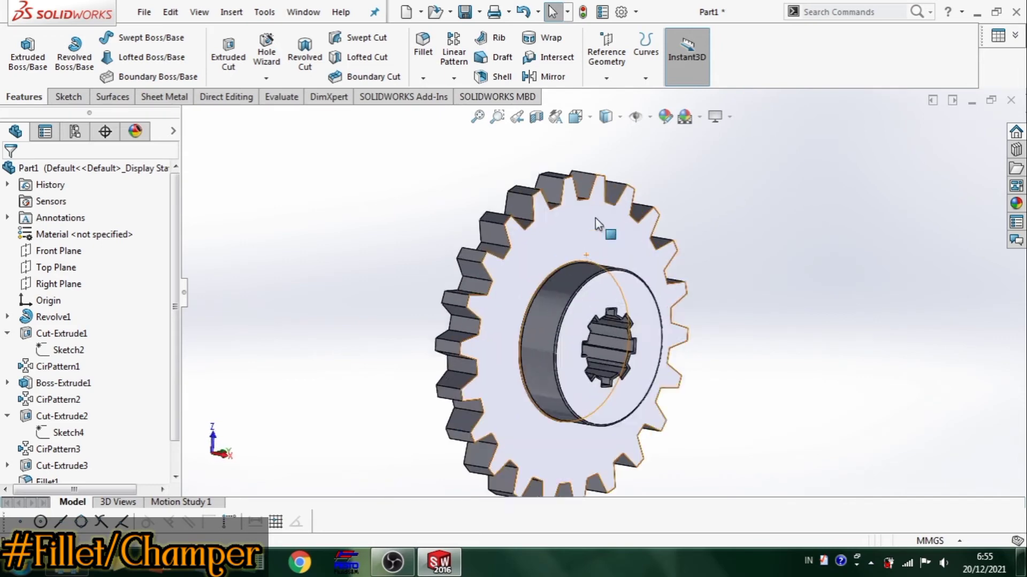
pyautogui.scroll(2, 572, 190)
pyautogui.click(423, 78)
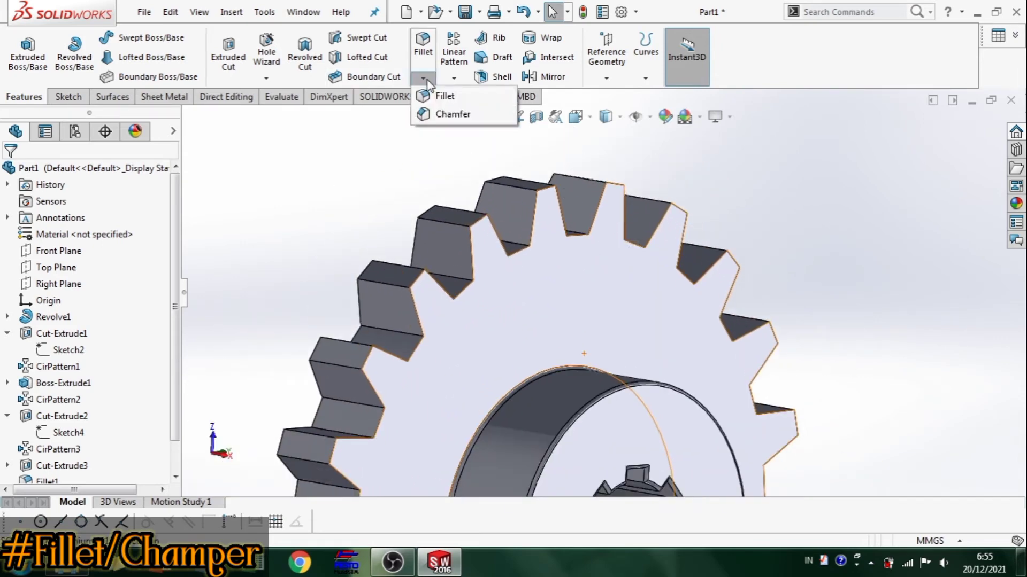
pyautogui.click(446, 115)
pyautogui.click(549, 193)
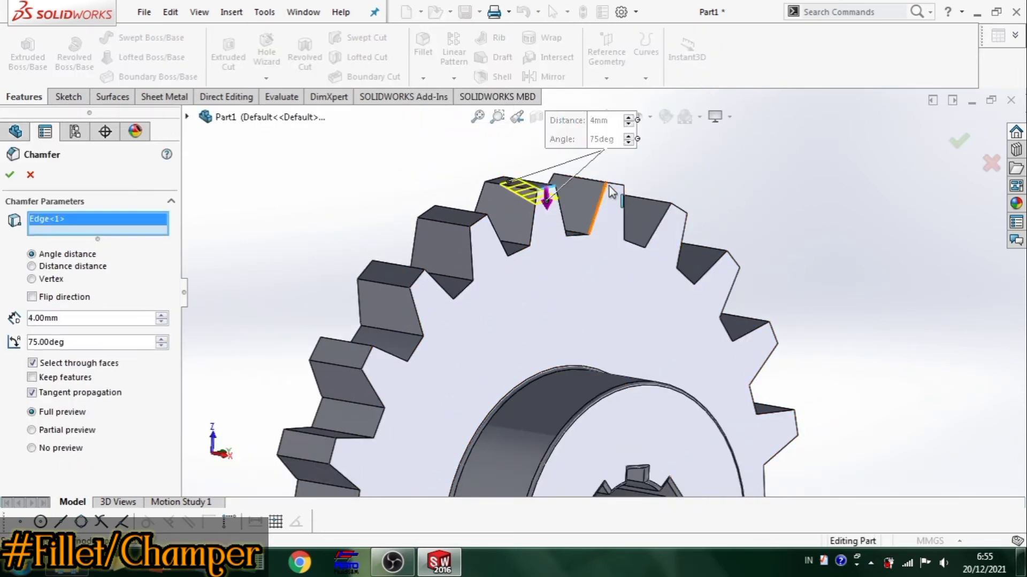
pyautogui.click(615, 188)
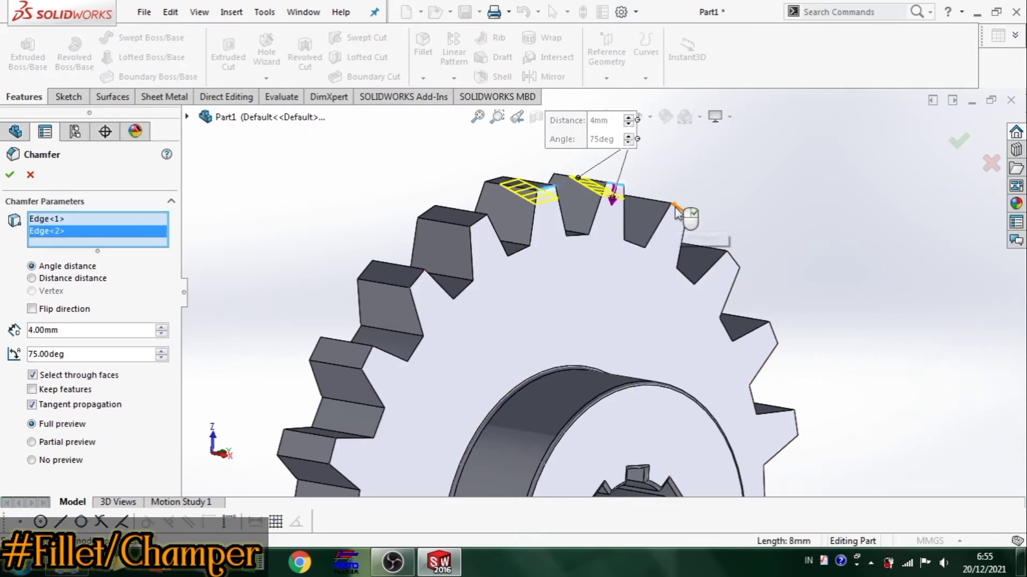
pyautogui.click(677, 212)
pyautogui.click(732, 261)
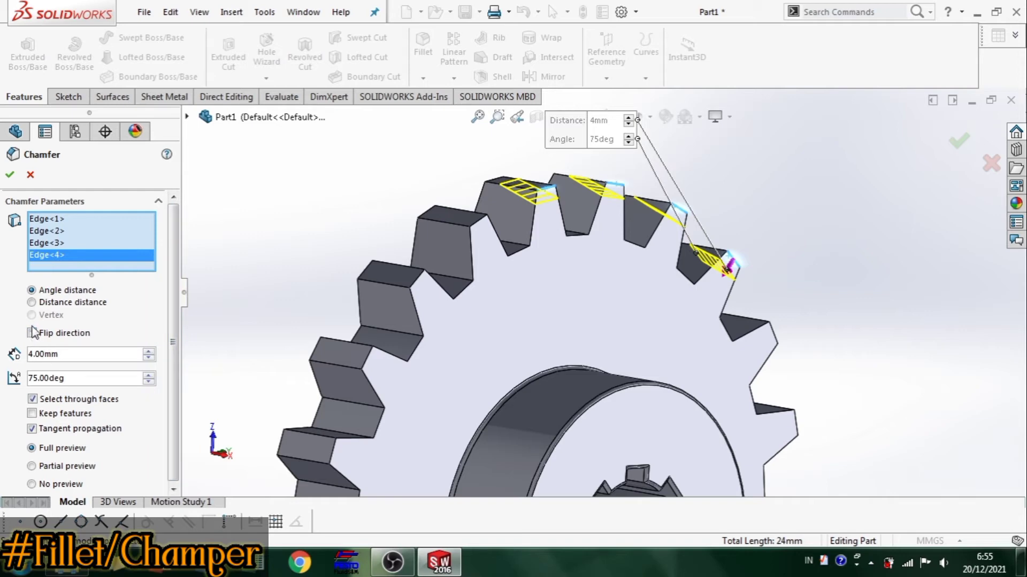
# Change the new chamfer to the distance-distance type with distances of 14 mm and 4 mm
pyautogui.click(32, 302)
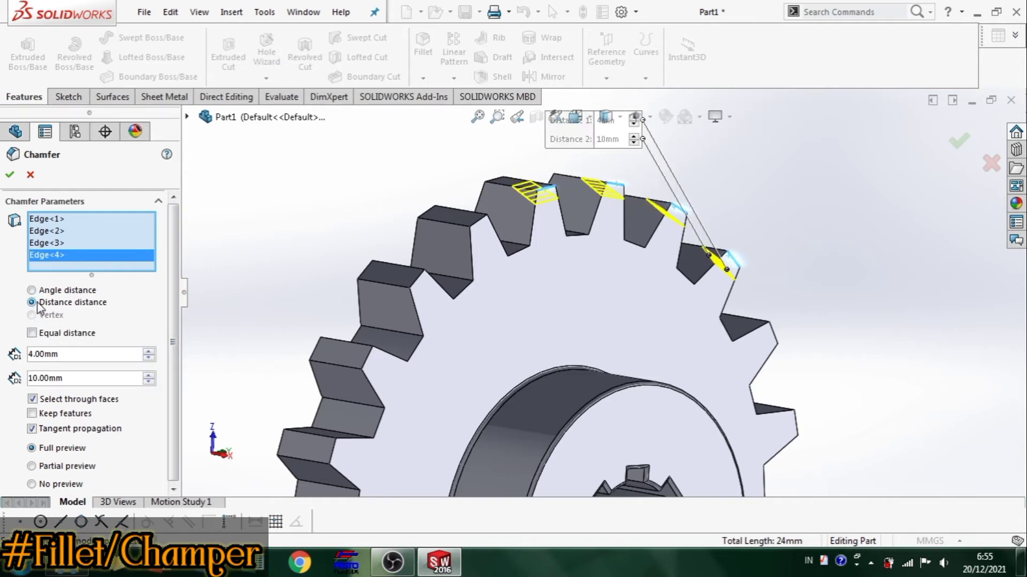
pyautogui.moveTo(546, 303); pyautogui.dragTo(634, 374, button='middle')
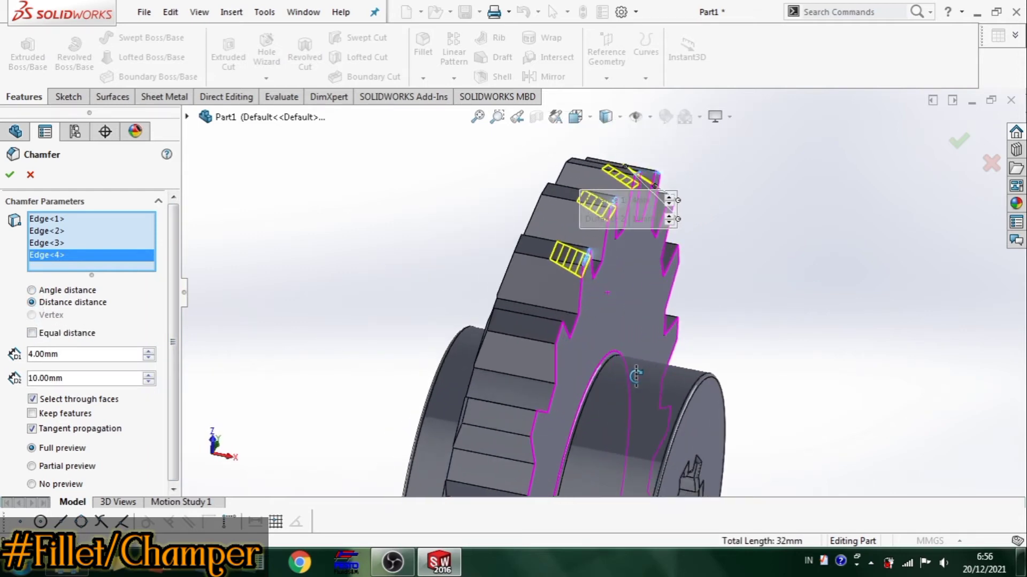
pyautogui.scroll(-2, 667, 219)
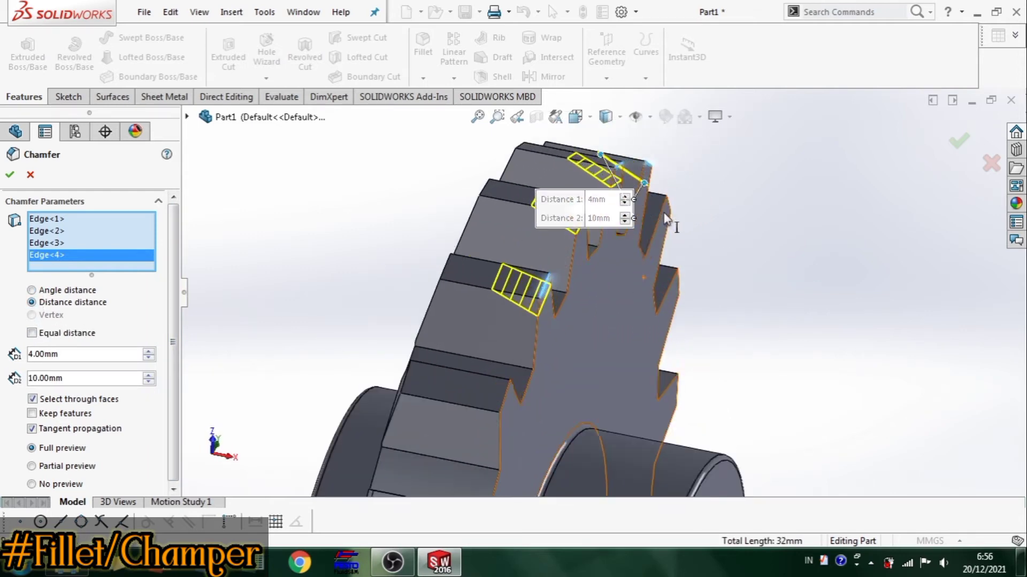
pyautogui.click(150, 350)
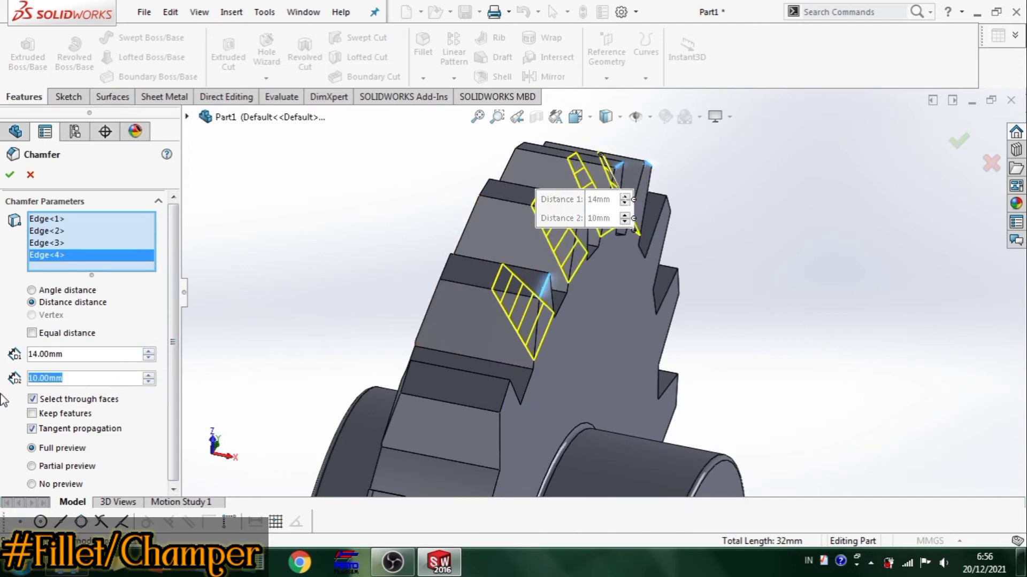
pyautogui.write('4')
pyautogui.press('Return')
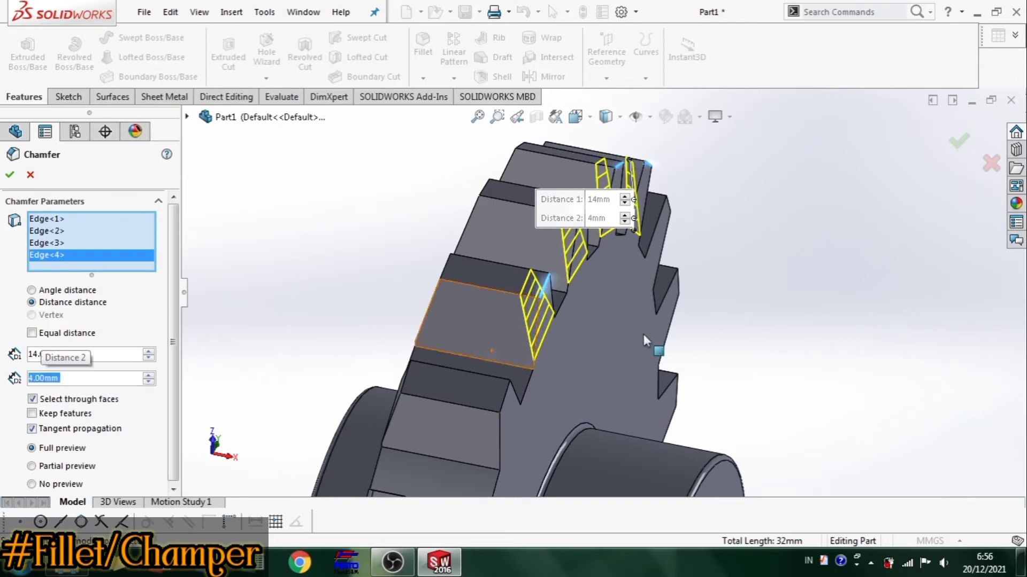
pyautogui.moveTo(802, 299); pyautogui.dragTo(579, 231, button='middle')
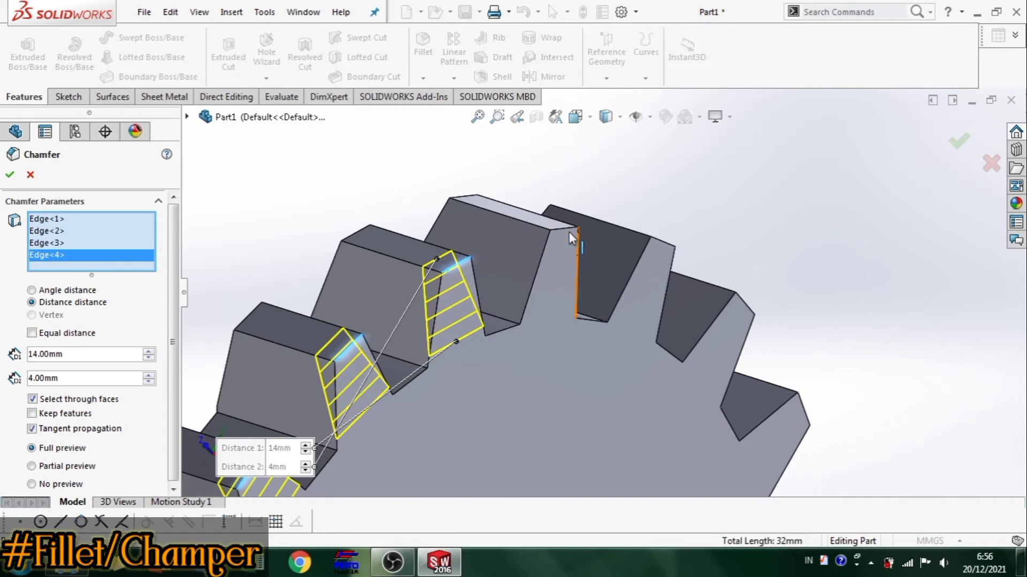
pyautogui.click(562, 248)
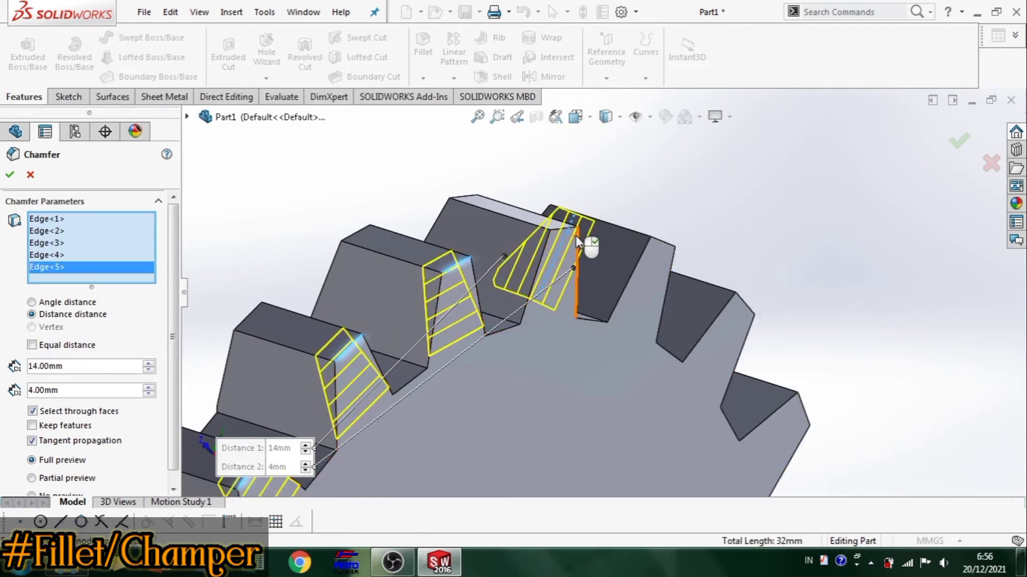
pyautogui.click(575, 236)
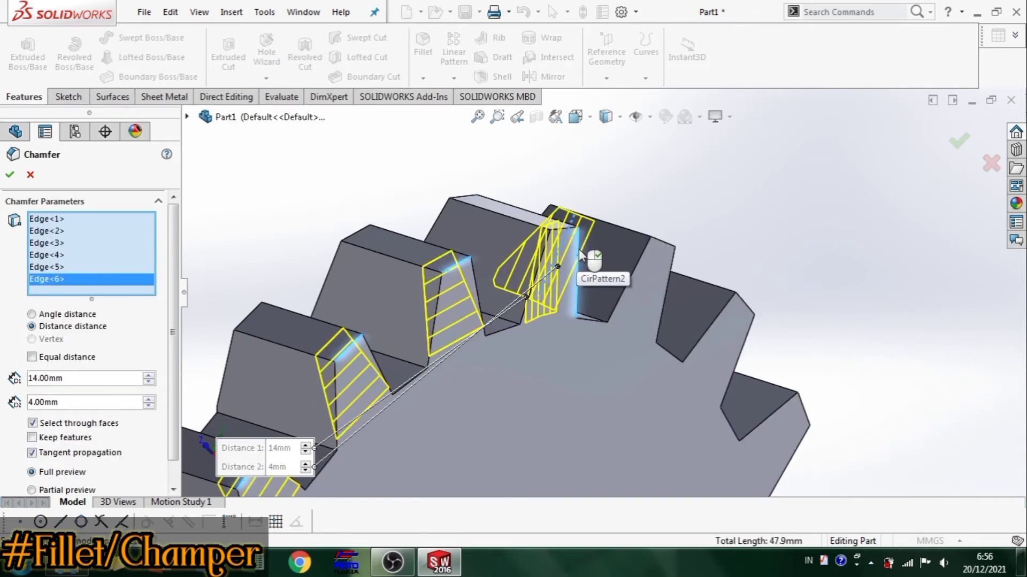
pyautogui.moveTo(582, 255); pyautogui.dragTo(599, 199, button='middle')
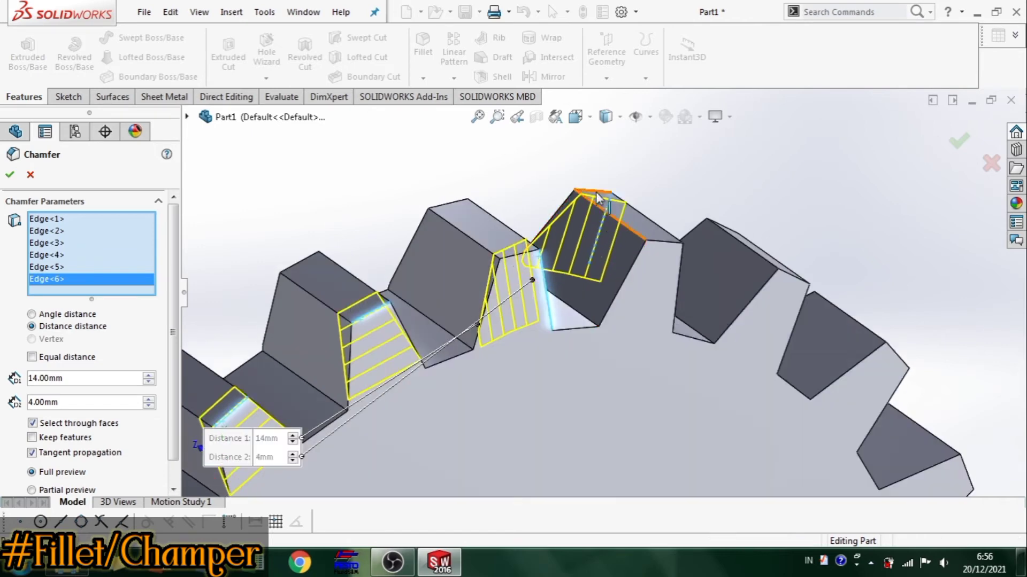
pyautogui.click(599, 199)
pyautogui.click(548, 290)
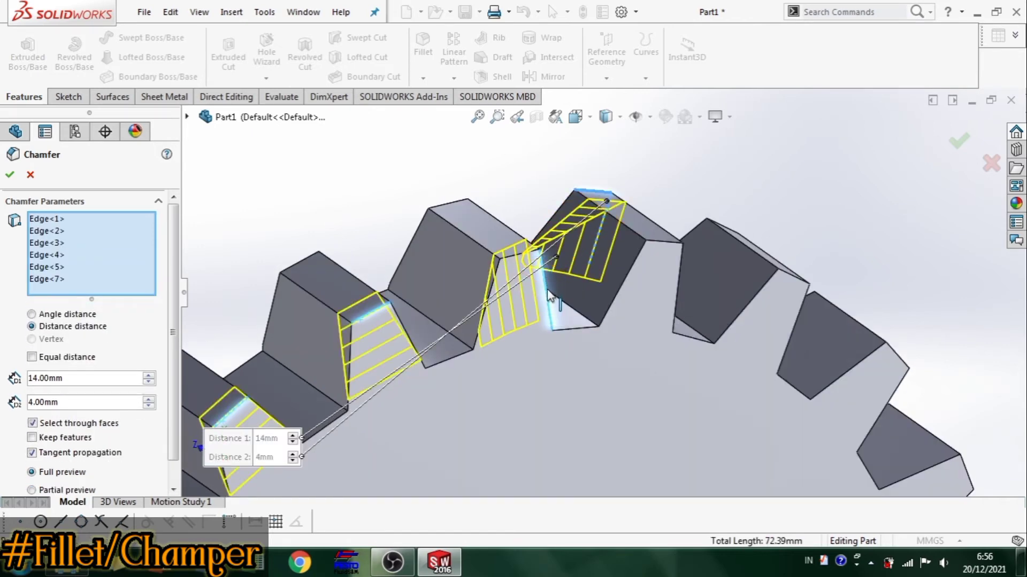
pyautogui.click(586, 188)
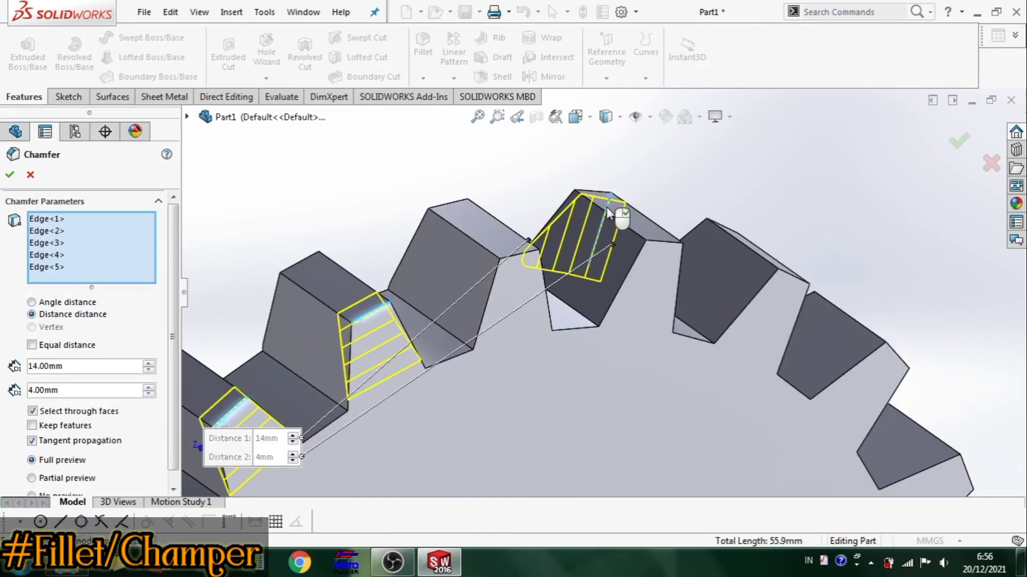
pyautogui.click(606, 207)
# Add the next six tooth tip edges along the rim to the 14 mm by 4 mm chamfer
pyautogui.click(505, 262)
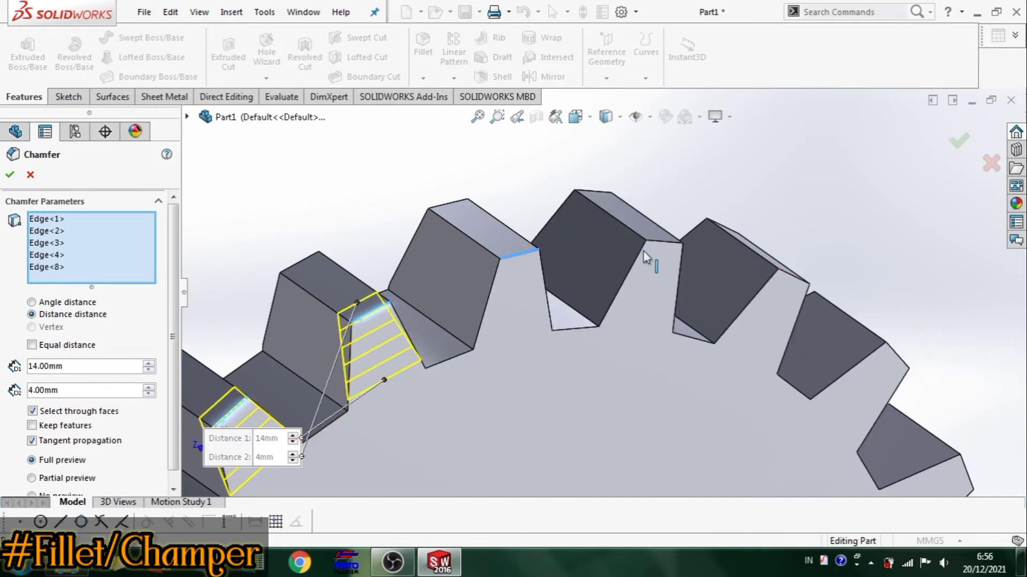
pyautogui.click(677, 238)
pyautogui.click(788, 277)
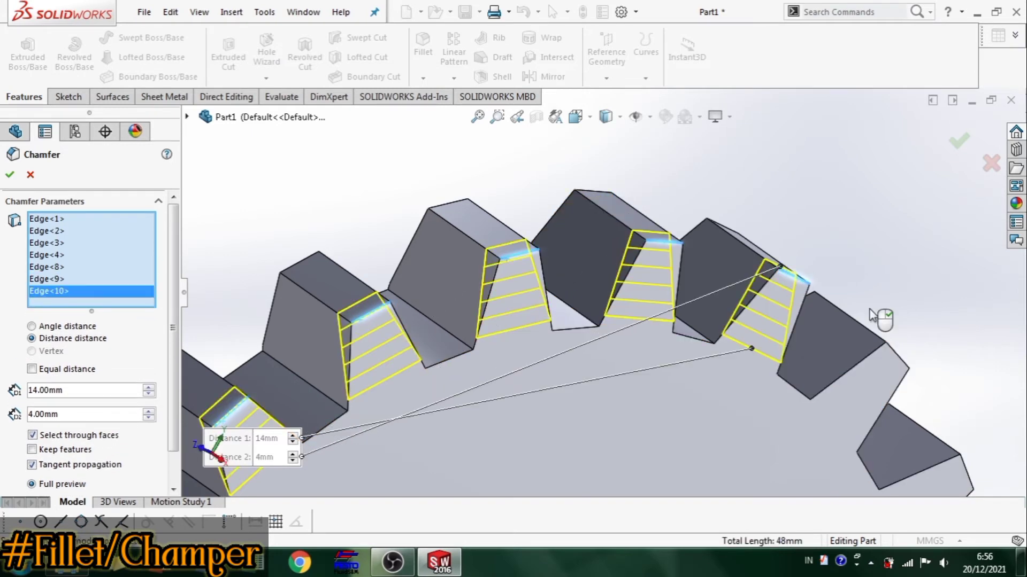
pyautogui.click(892, 353)
pyautogui.scroll(3, 898, 390)
pyautogui.scroll(-2, 739, 402)
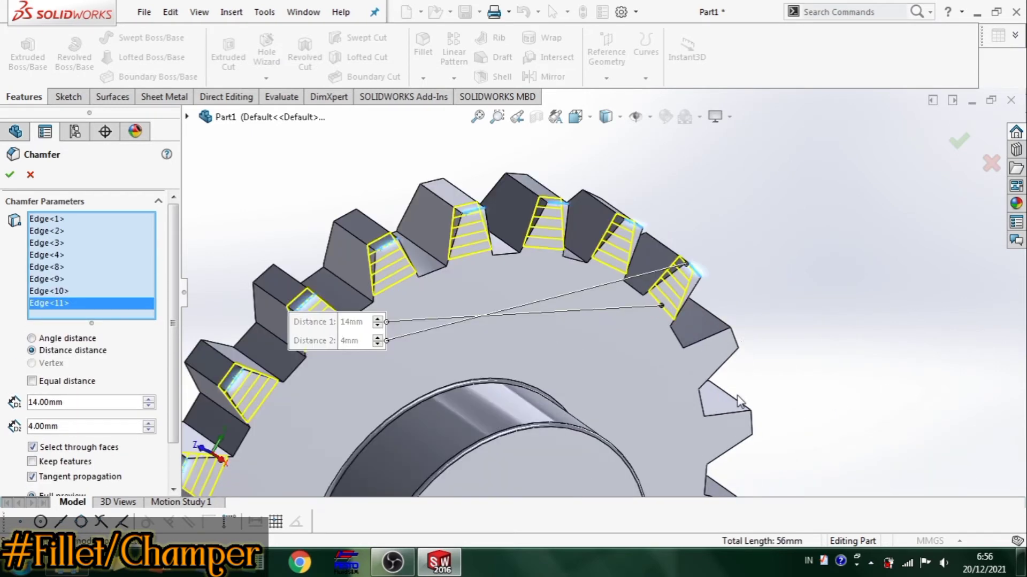
pyautogui.click(737, 340)
pyautogui.click(760, 425)
# Continue around the rim, adding five more tooth tip edges on the same face to the chamfer selection
pyautogui.scroll(3, 672, 430)
pyautogui.scroll(-2, 631, 321)
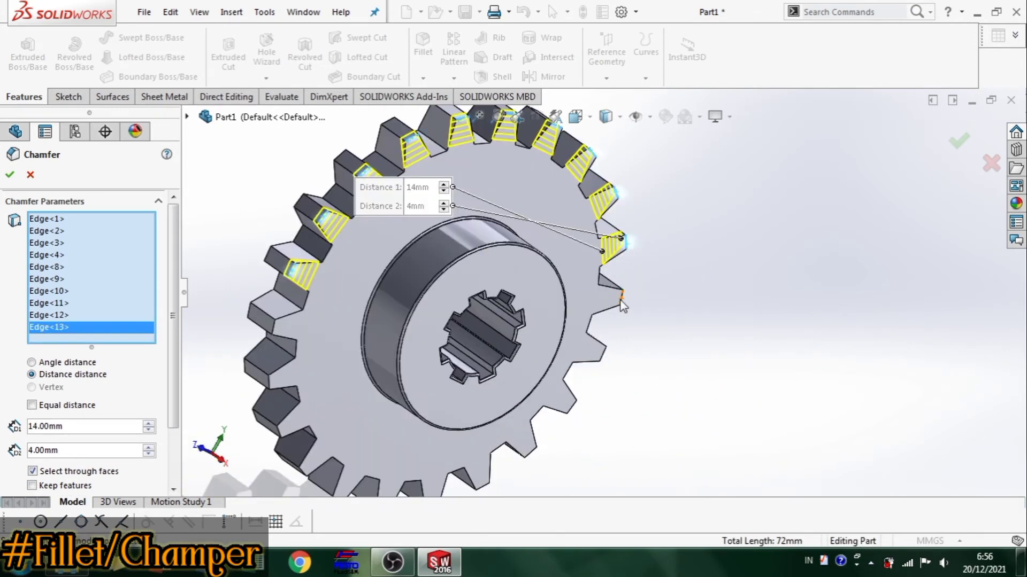
pyautogui.click(621, 300)
pyautogui.click(603, 359)
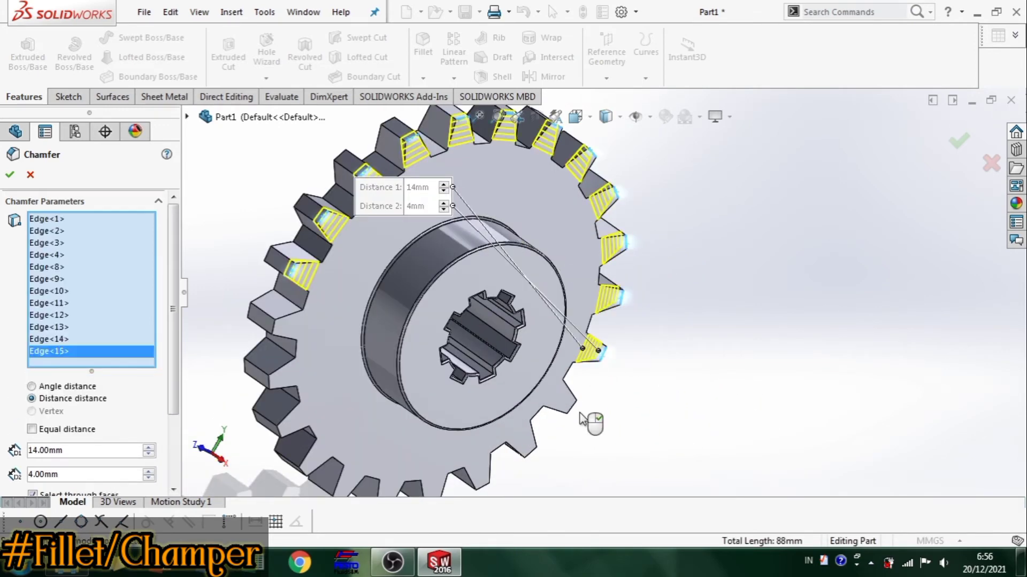
pyautogui.click(567, 407)
pyautogui.click(530, 455)
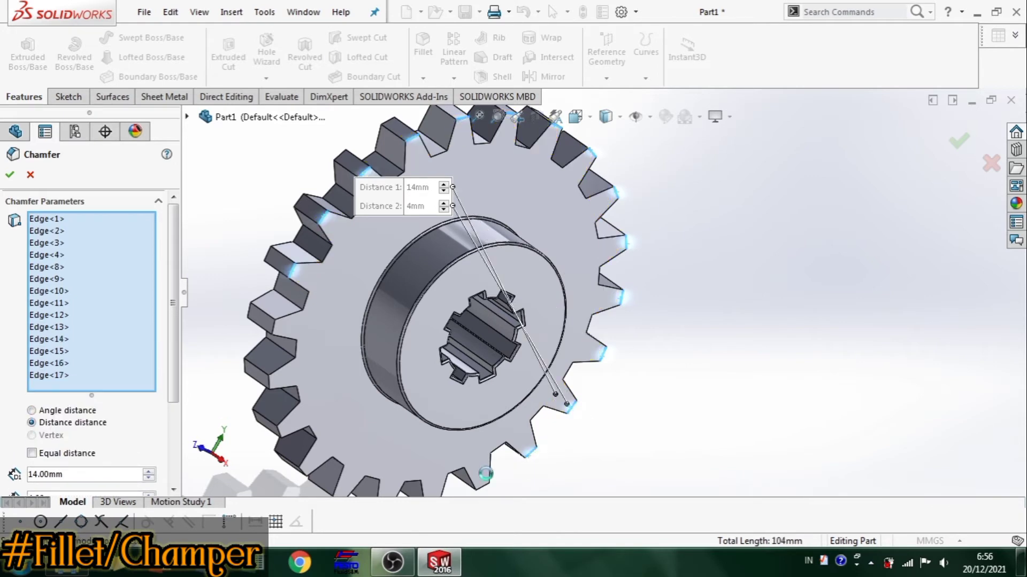
pyautogui.click(470, 465)
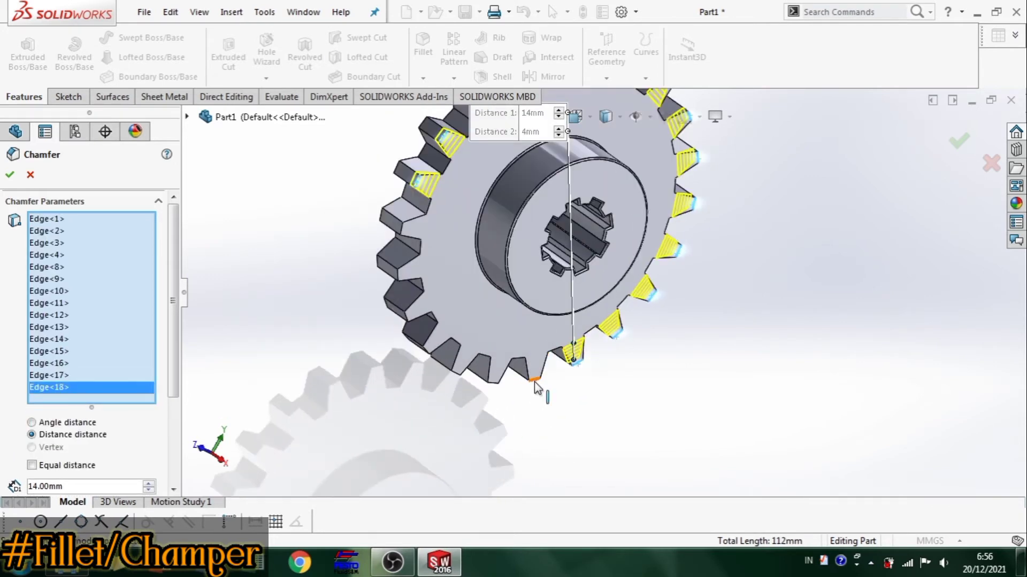
# Add the seven remaining tooth tip edges on this face to the 14 mm by 4 mm chamfer and apply it
pyautogui.click(536, 386)
pyautogui.click(495, 378)
pyautogui.click(458, 376)
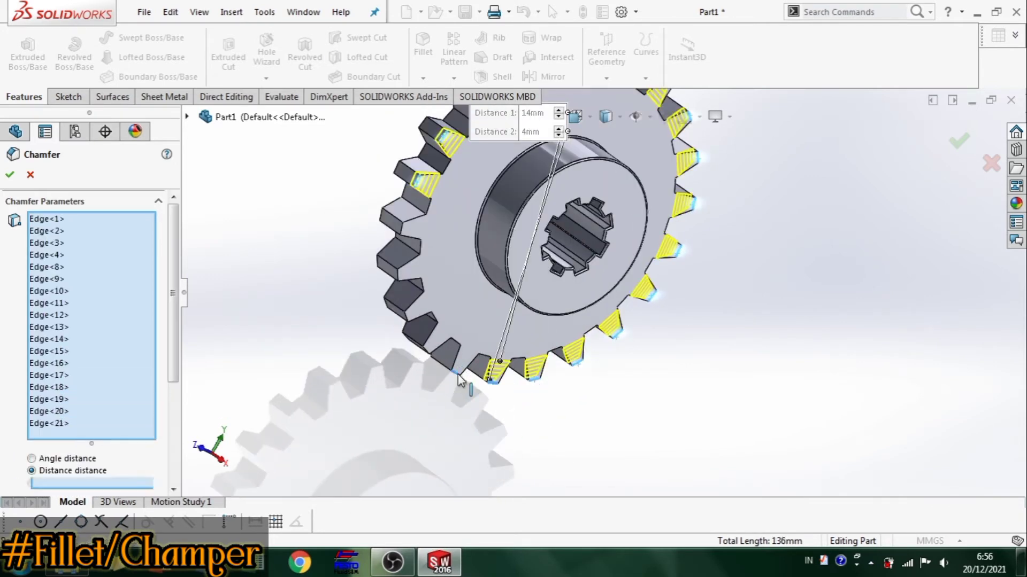
pyautogui.click(426, 340)
pyautogui.click(406, 321)
pyautogui.scroll(-3, 407, 321)
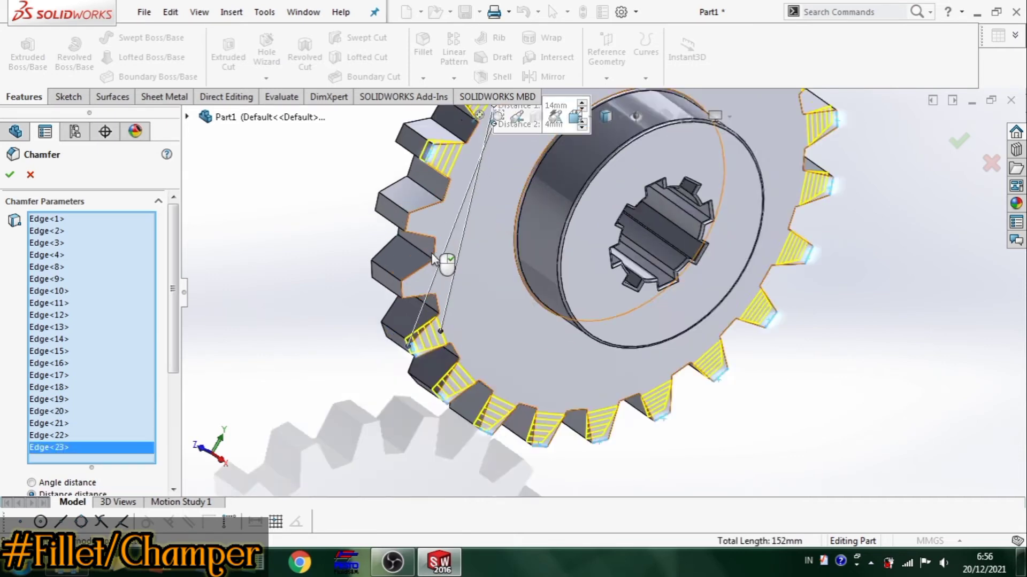
pyautogui.click(404, 299)
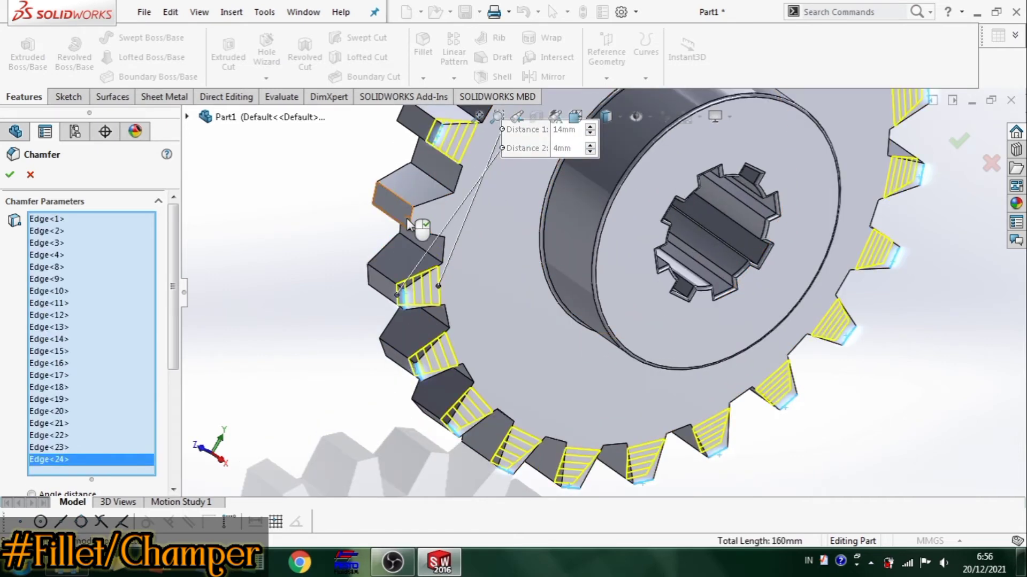
pyautogui.click(409, 222)
pyautogui.scroll(4, 562, 201)
pyautogui.moveTo(580, 209); pyautogui.dragTo(813, 167, button='middle')
pyautogui.click(968, 143)
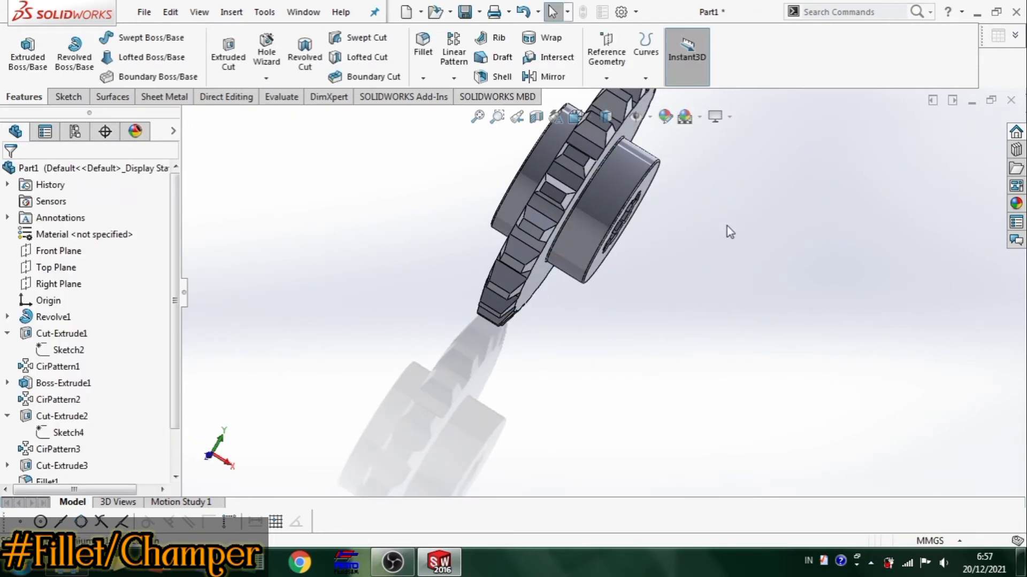
# Give the whole gear body a pale cyan colour from the standard swatches
pyautogui.moveTo(726, 229); pyautogui.dragTo(599, 213, button='middle')
pyautogui.rightClick(599, 212)
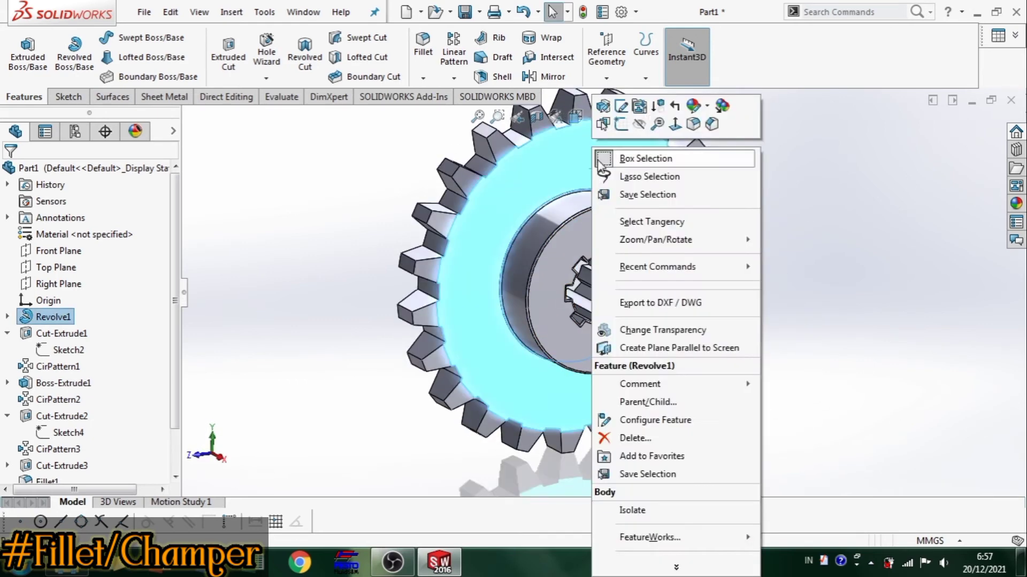
pyautogui.click(697, 119)
pyautogui.click(716, 176)
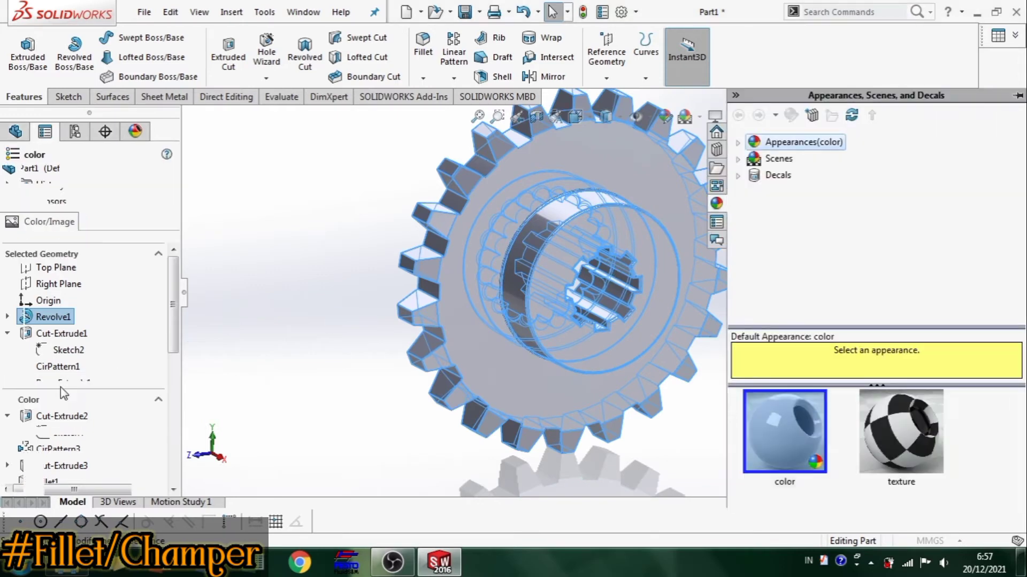
pyautogui.click(83, 466)
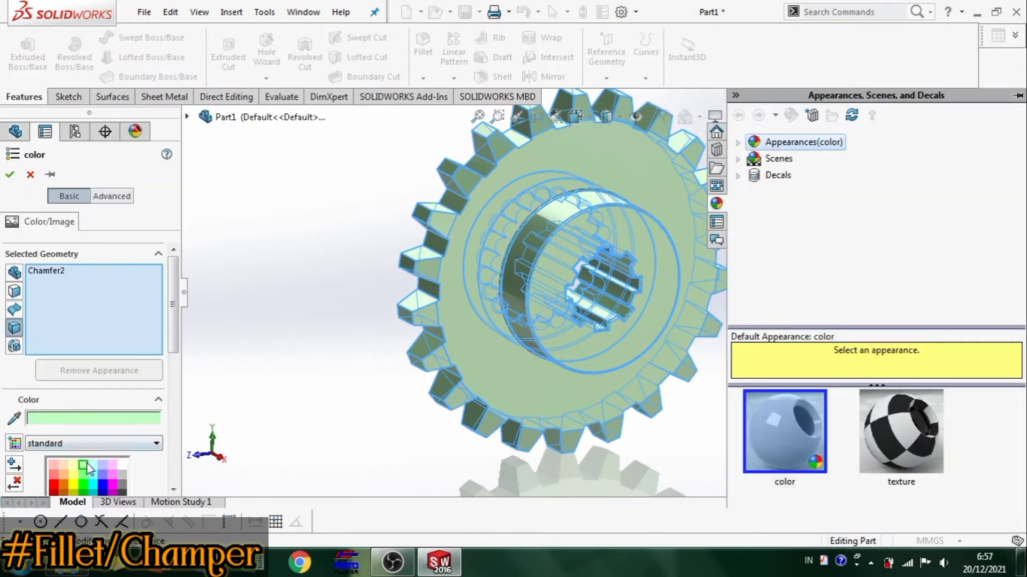
pyautogui.click(10, 175)
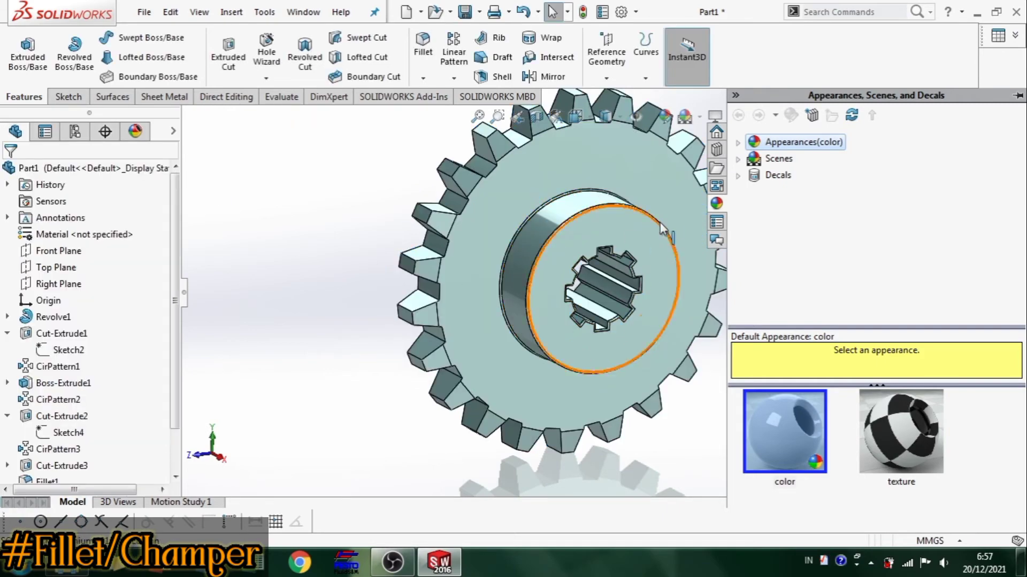
pyautogui.moveTo(643, 273); pyautogui.dragTo(765, 299, button='middle')
pyautogui.moveTo(709, 259); pyautogui.dragTo(695, 253, button='middle')
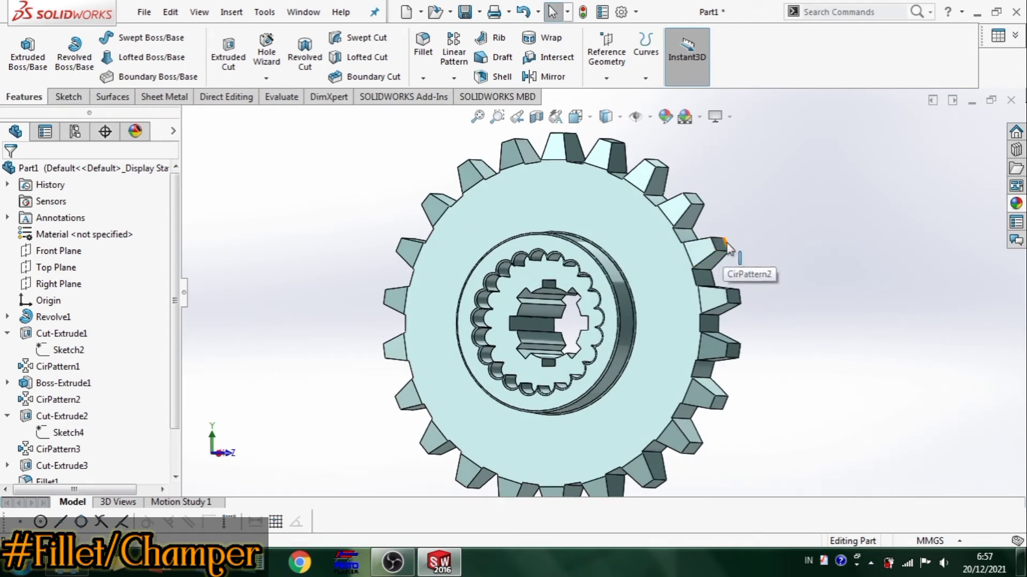
pyautogui.moveTo(724, 237); pyautogui.dragTo(725, 295, button='middle')
pyautogui.scroll(-1, 781, 262)
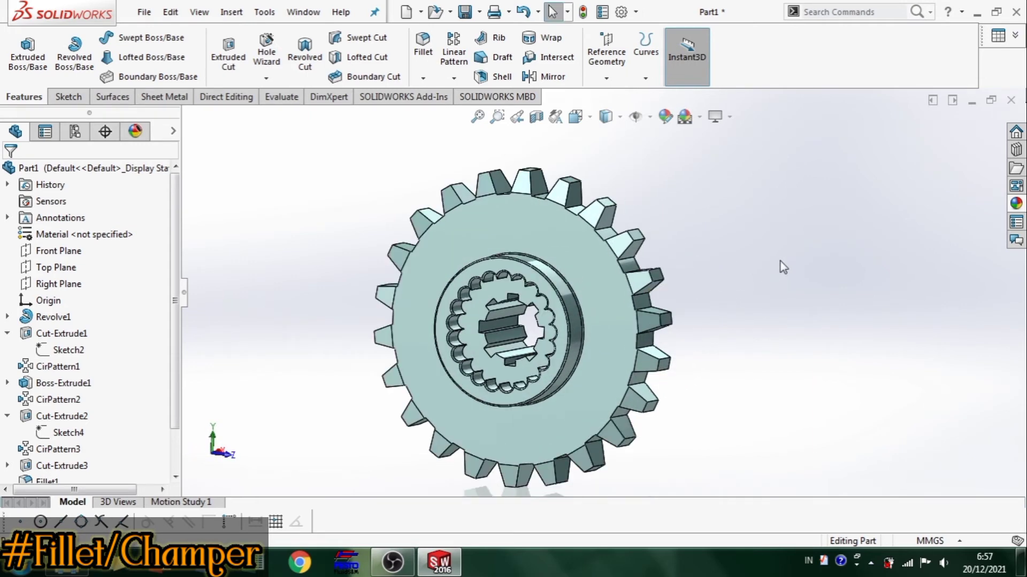
pyautogui.scroll(1, 675, 364)
pyautogui.scroll(-1, 675, 363)
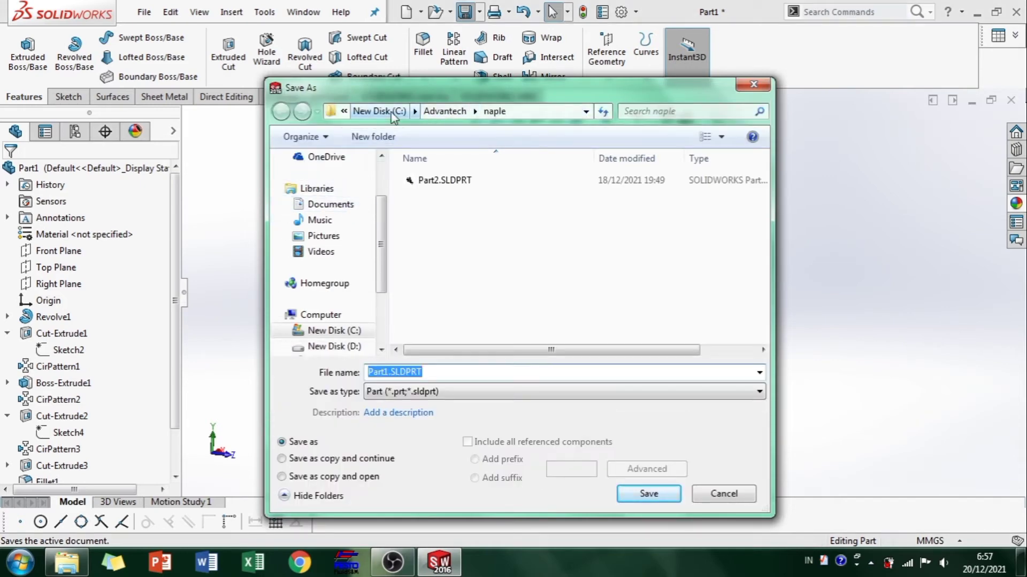
# Save the part as RODA GIGI MOTOR in the FILE SOLIDWORKS folder under Advantech
pyautogui.click(445, 111)
pyautogui.doubleClick(465, 198)
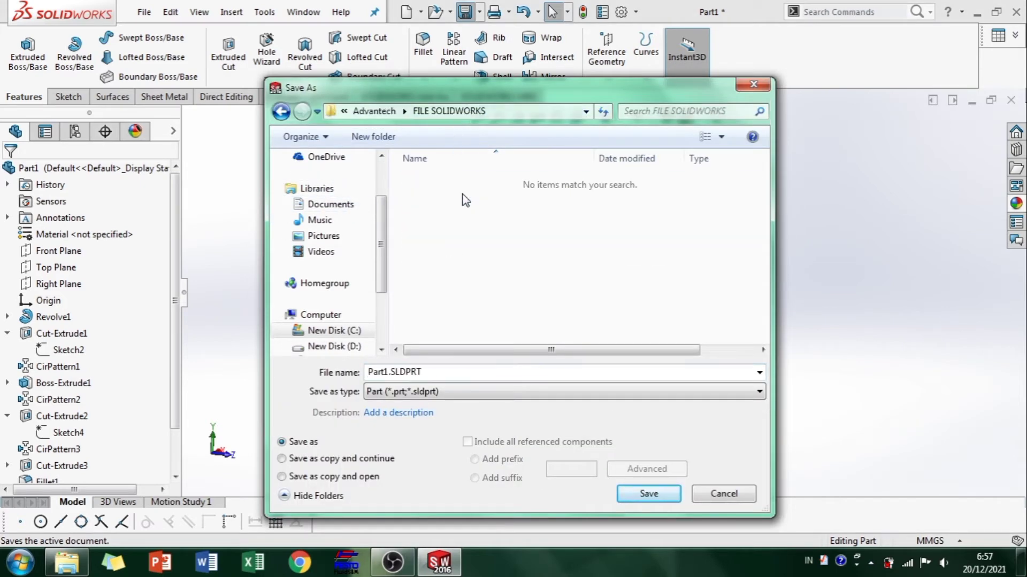
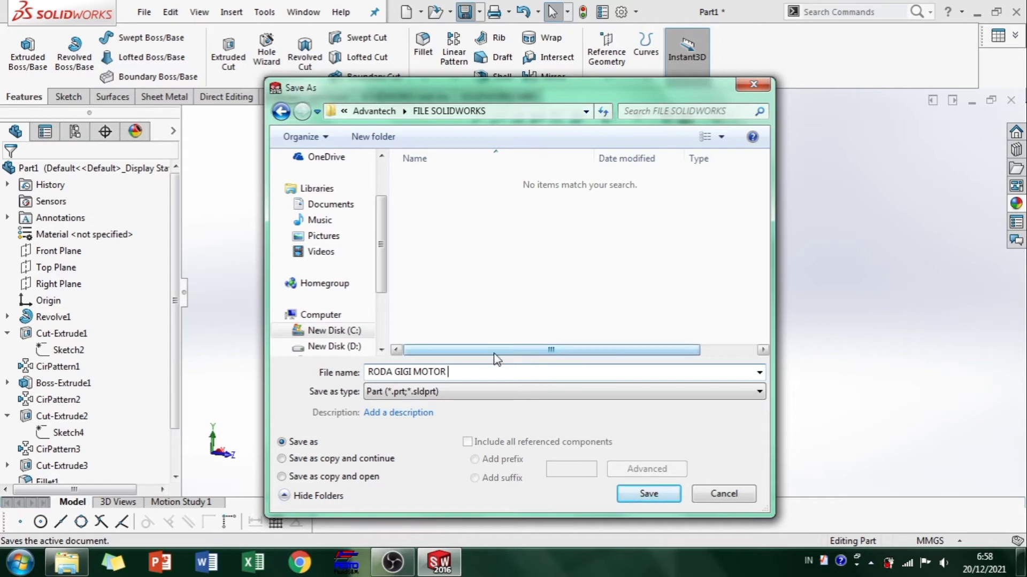
pyautogui.click(639, 490)
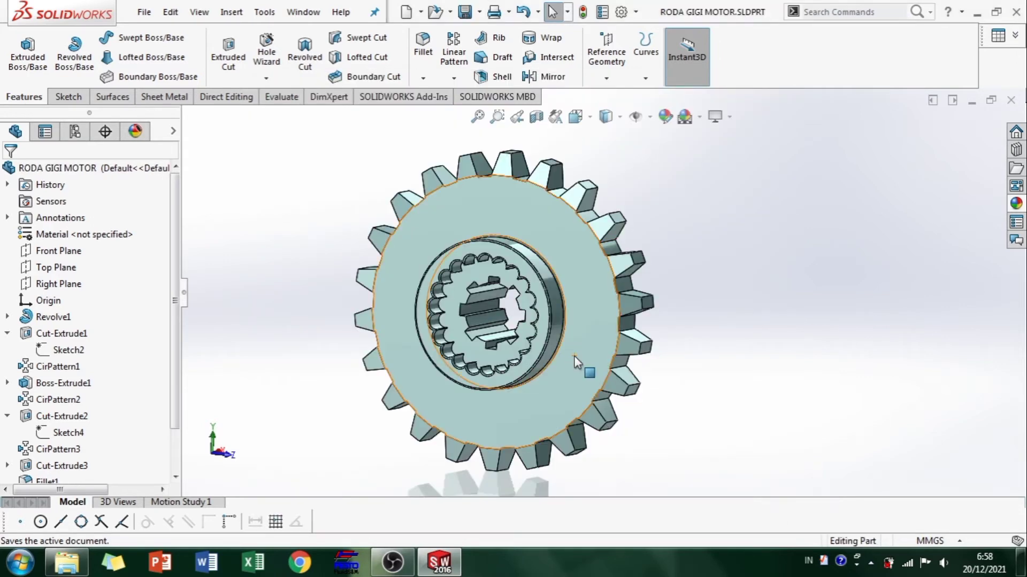
# Make a drawing from the gear part on an A4 sheet
pyautogui.scroll(-2, 659, 326)
pyautogui.moveTo(658, 325); pyautogui.dragTo(667, 426, button='middle')
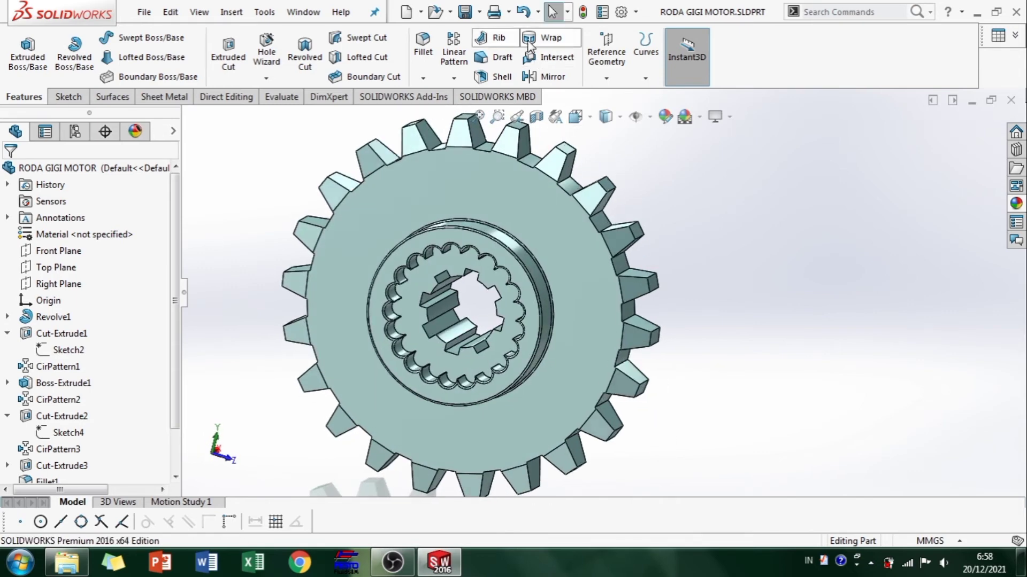
pyautogui.click(450, 13)
pyautogui.click(421, 14)
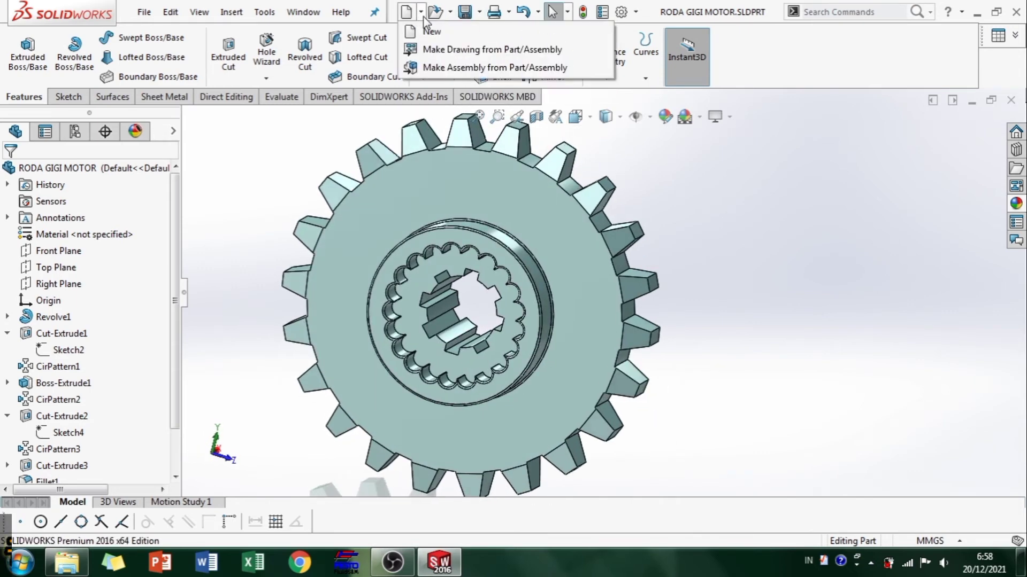
pyautogui.click(421, 15)
pyautogui.click(421, 13)
pyautogui.click(434, 47)
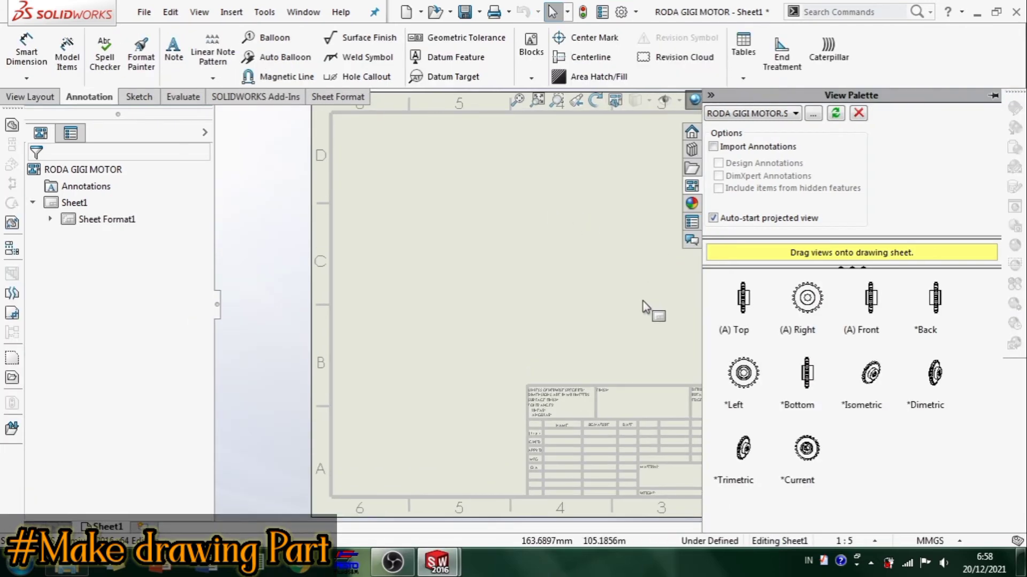
# Place the part's front view on the sheet and project the circular gear view to its right
pyautogui.moveTo(871, 304)
pyautogui.mouseDown()
pyautogui.moveTo(486, 293)
pyautogui.moveTo(515, 303)
pyautogui.mouseUp()
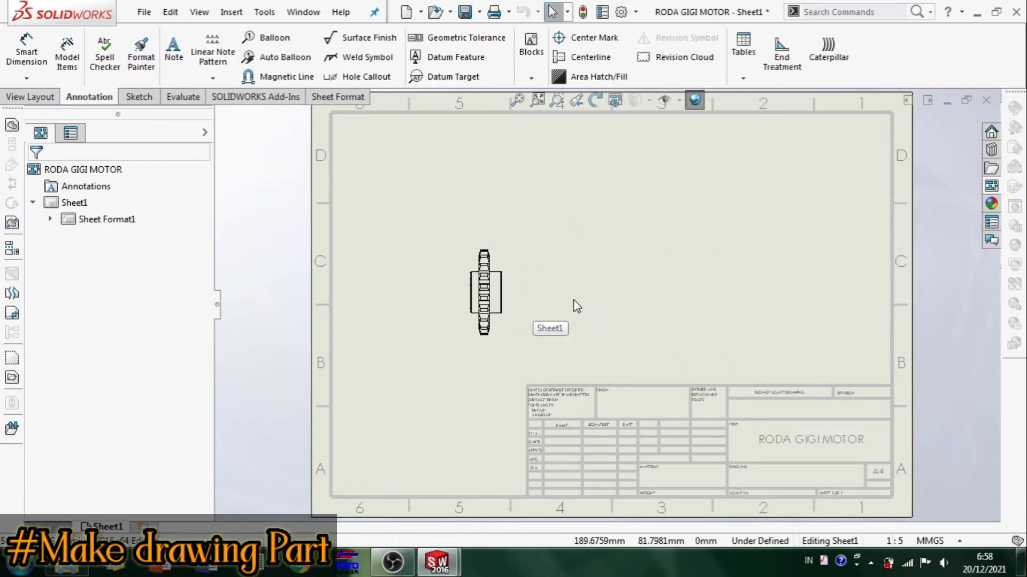
pyautogui.scroll(-1, 553, 305)
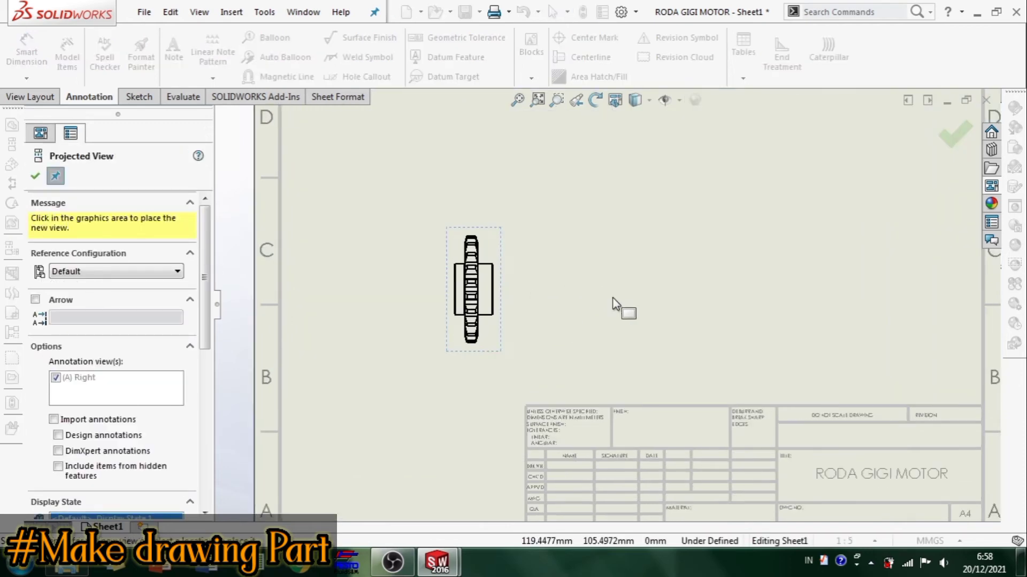
pyautogui.click(662, 291)
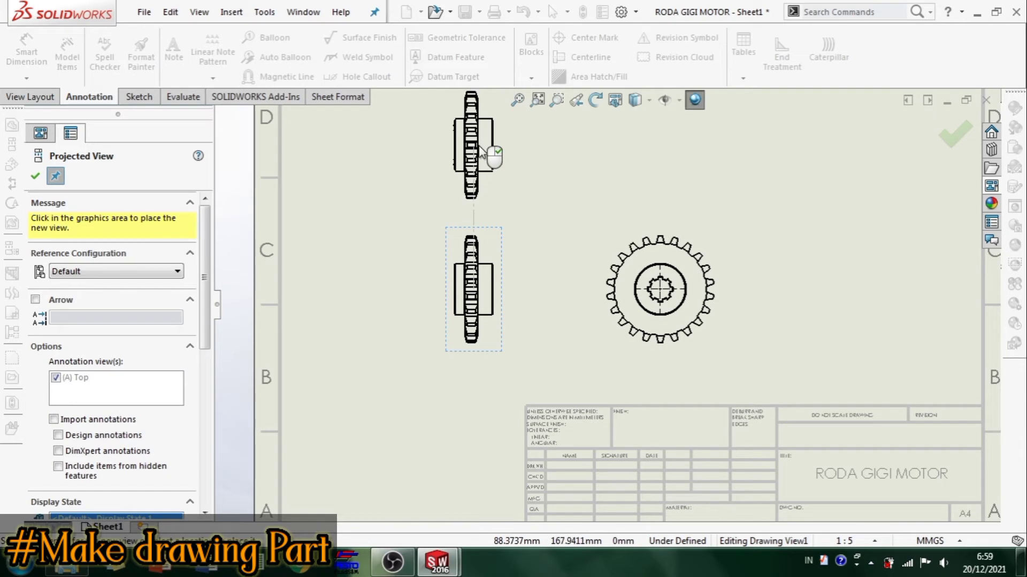
# Project a pictorial view of the gear diagonally up and to the left of the front view
pyautogui.press('f')
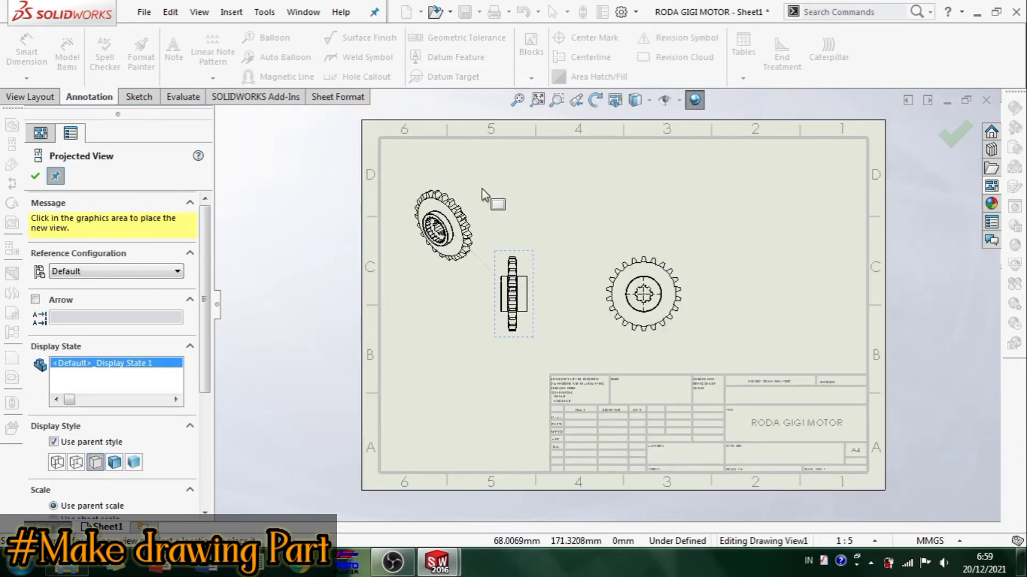
pyautogui.scroll(-2, 483, 192)
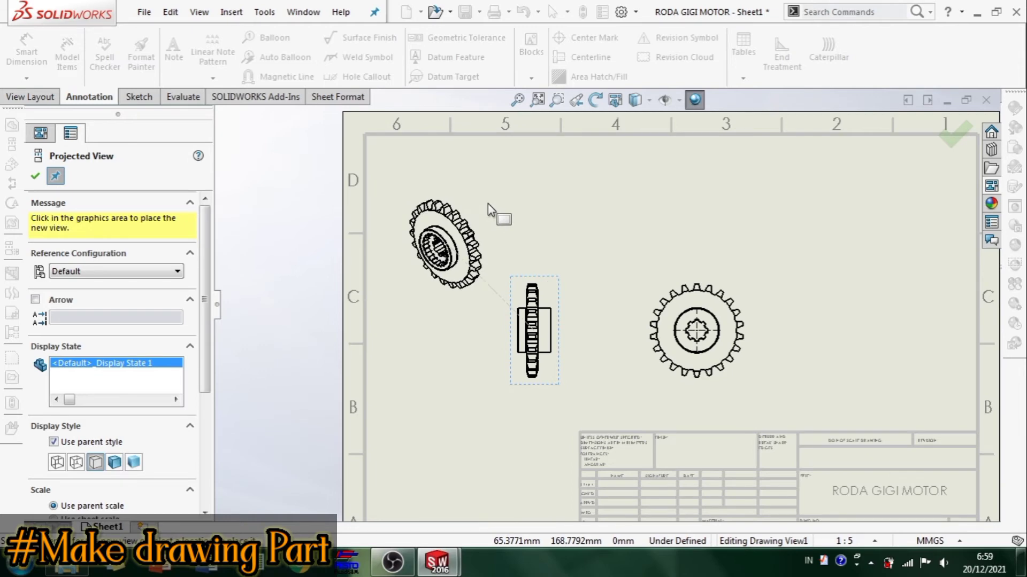
pyautogui.click(488, 204)
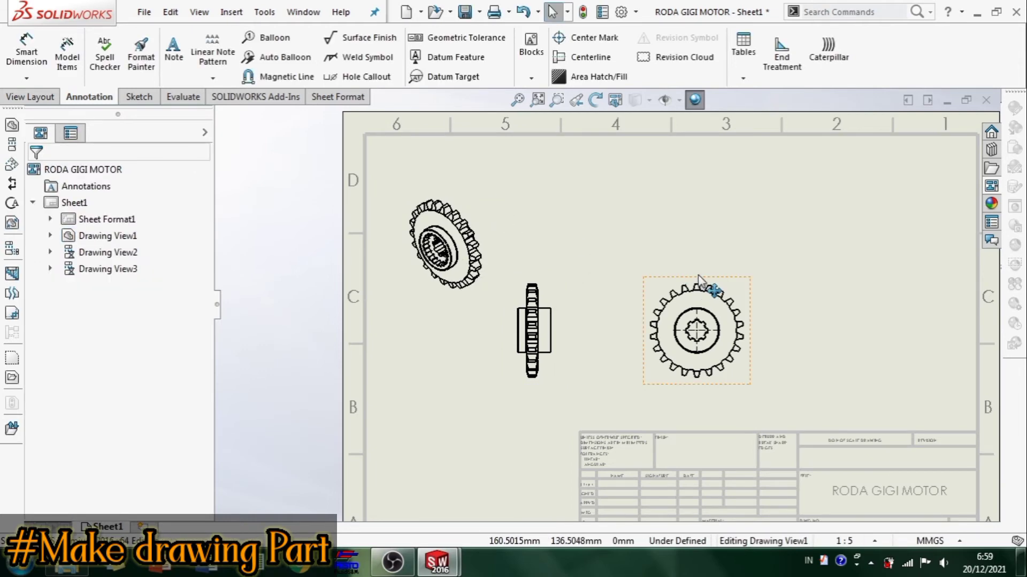
# Project another pictorial view from the circular gear view and place it above, between the two orthographic views
pyautogui.click(744, 278)
pyautogui.click(768, 232)
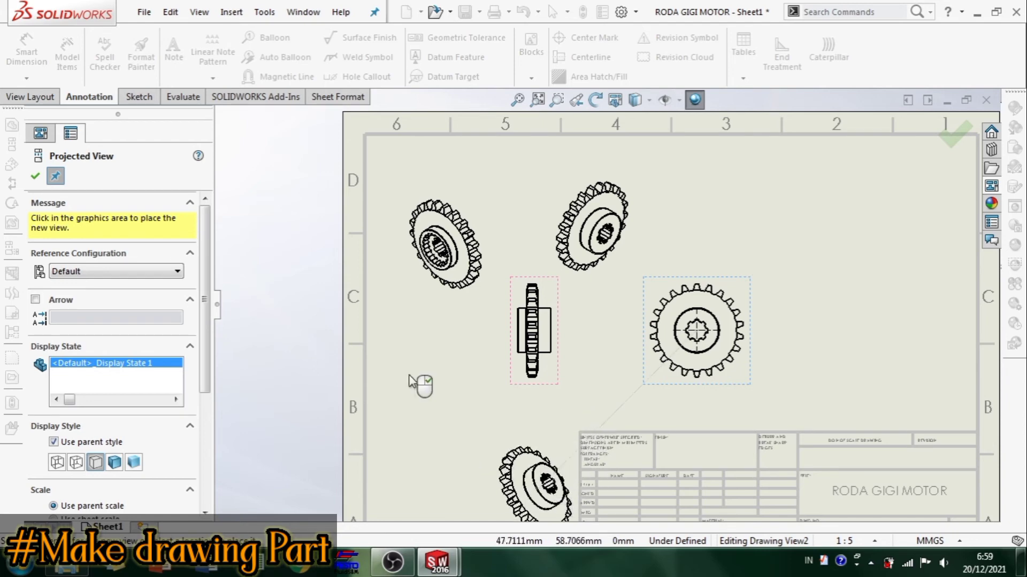
pyautogui.press('Escape')
# Move the first pictorial view below the front view and delete the pictorial view projected from the circular view
pyautogui.moveTo(503, 241); pyautogui.dragTo(515, 467)
pyautogui.click(601, 303)
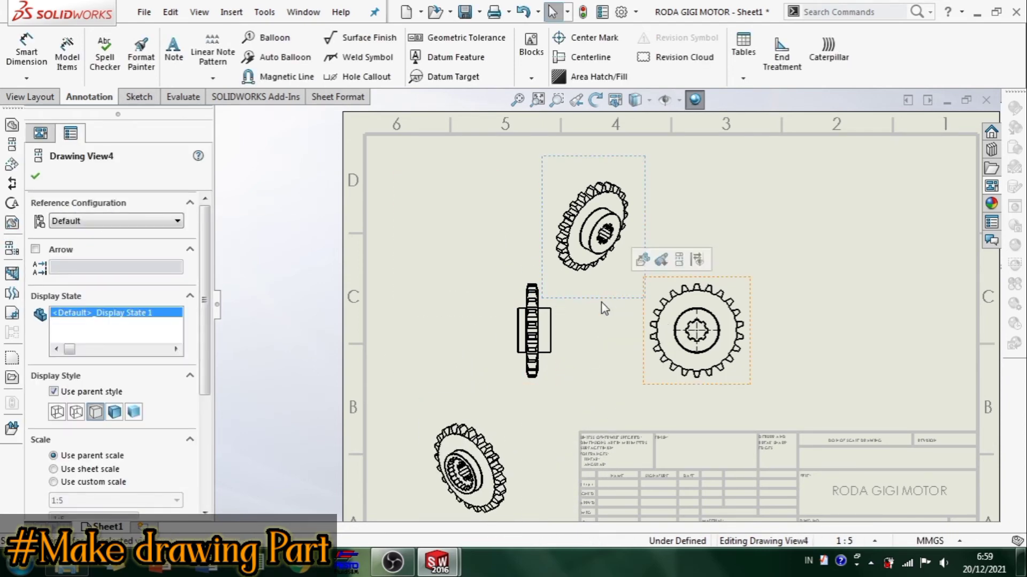
pyautogui.press('Delete')
pyautogui.click(600, 229)
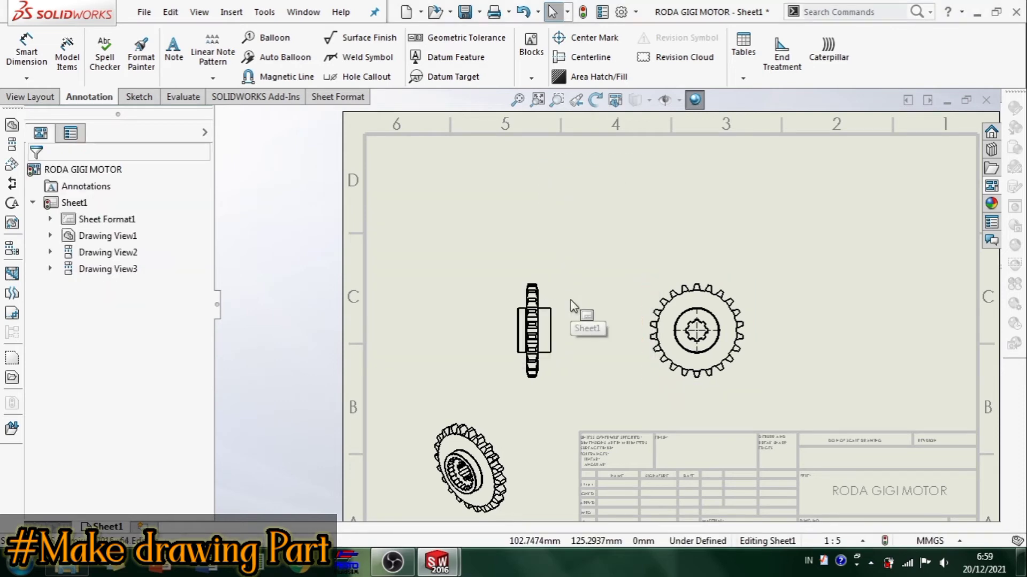
# Create section view A-A with a horizontal cutting line through the centre of the front view, placing it above that view
pyautogui.click(562, 341)
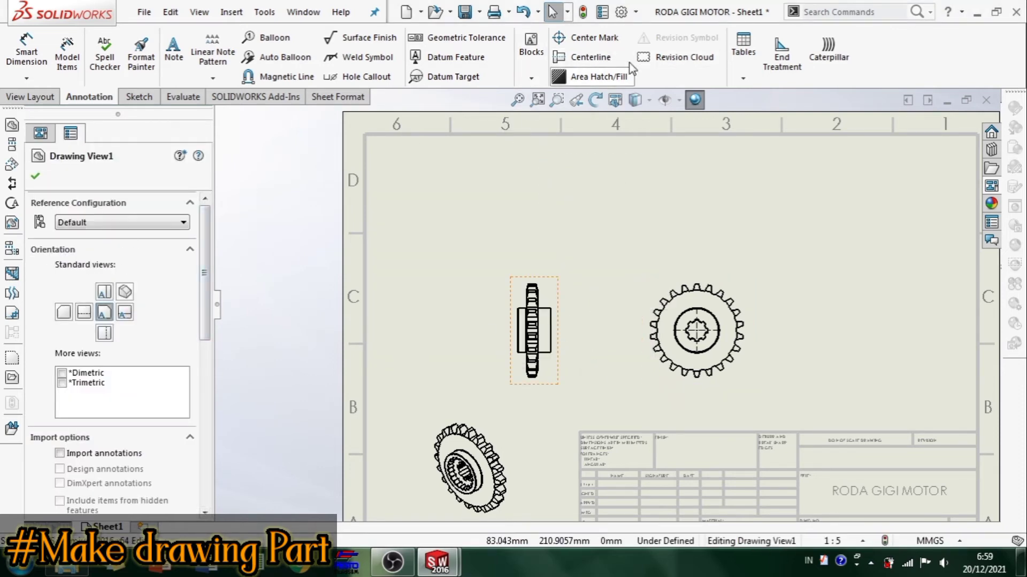
pyautogui.click(40, 98)
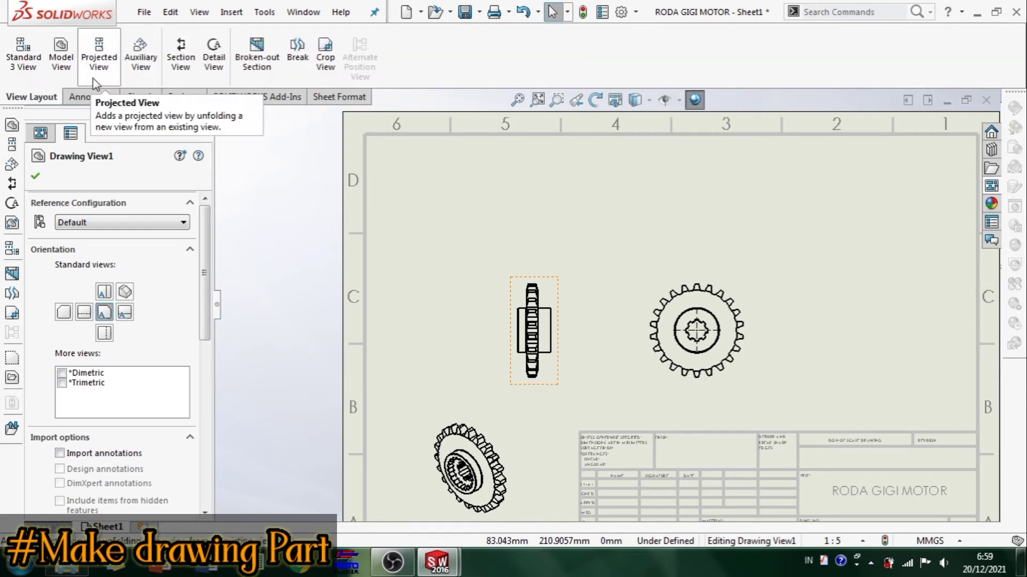
pyautogui.click(182, 53)
pyautogui.click(104, 380)
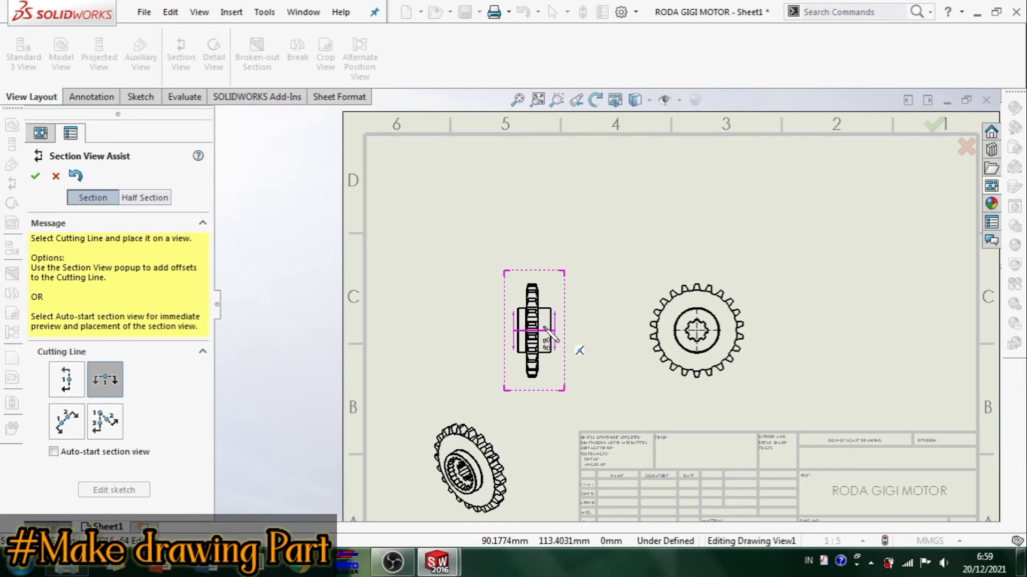
pyautogui.scroll(3, 539, 326)
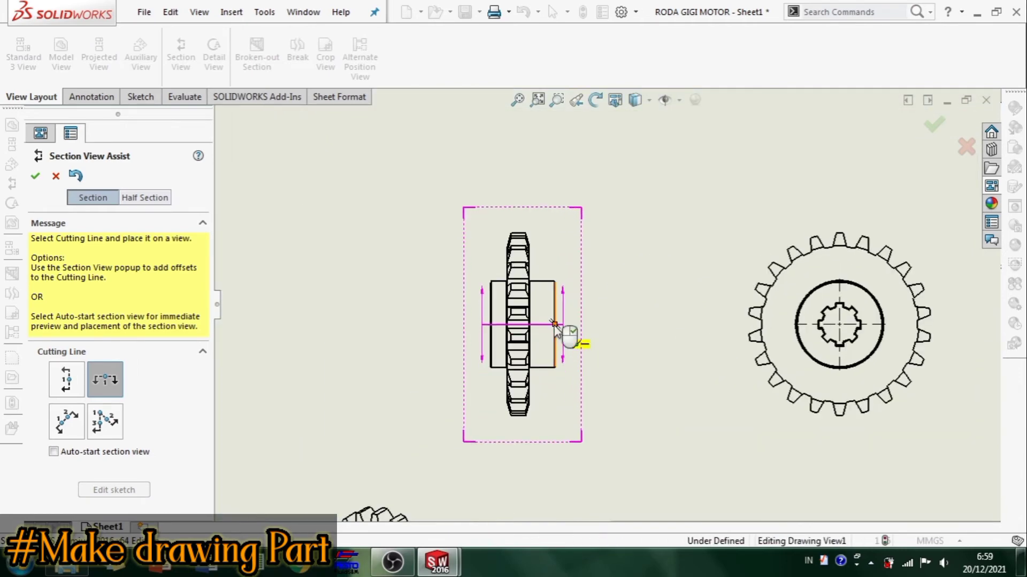
pyautogui.click(556, 324)
pyautogui.click(675, 348)
pyautogui.scroll(-1, 547, 201)
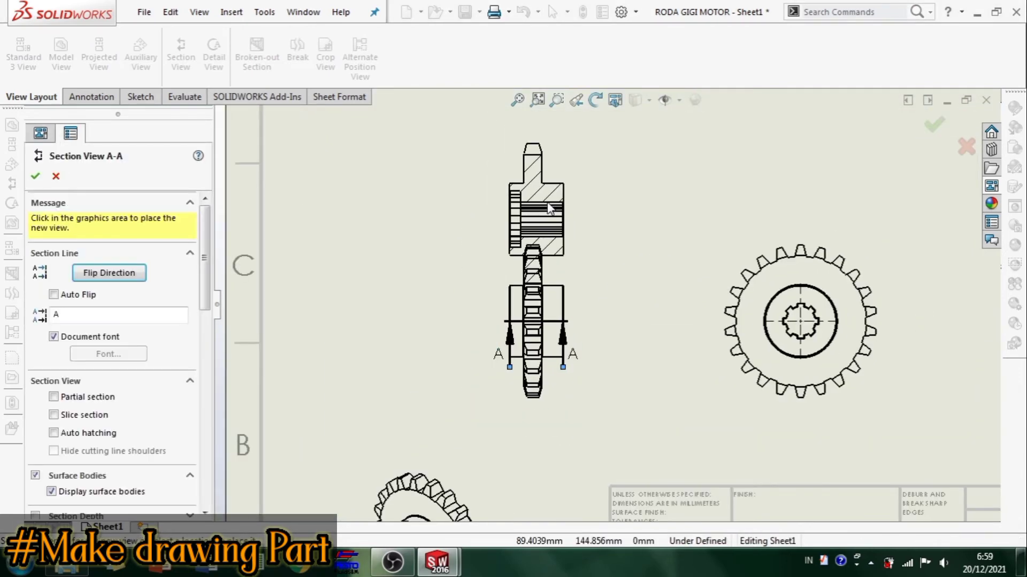
pyautogui.scroll(-2, 546, 174)
pyautogui.click(552, 180)
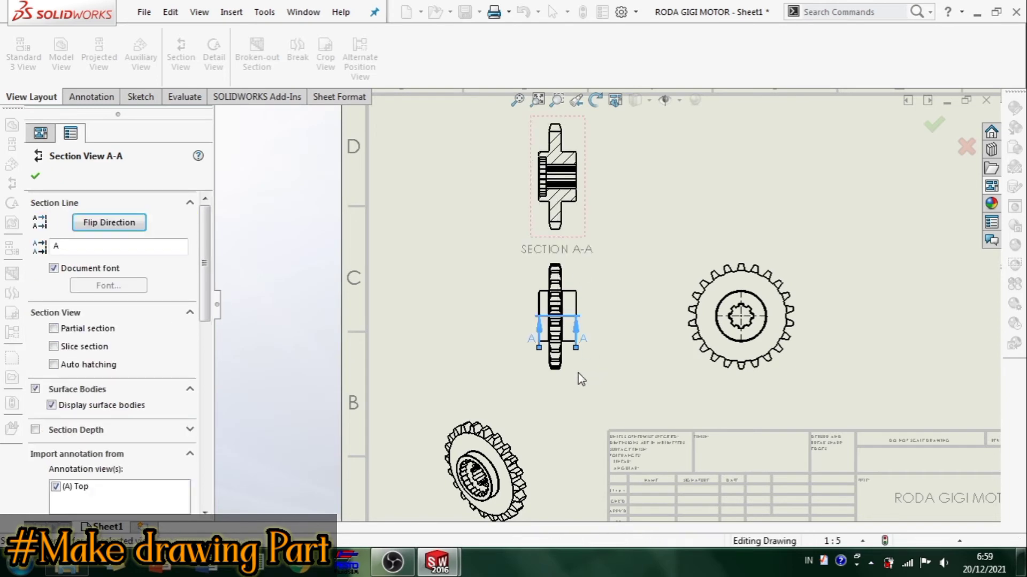
# Move the front view slightly down the sheet, farther from section A-A
pyautogui.scroll(1, 593, 356)
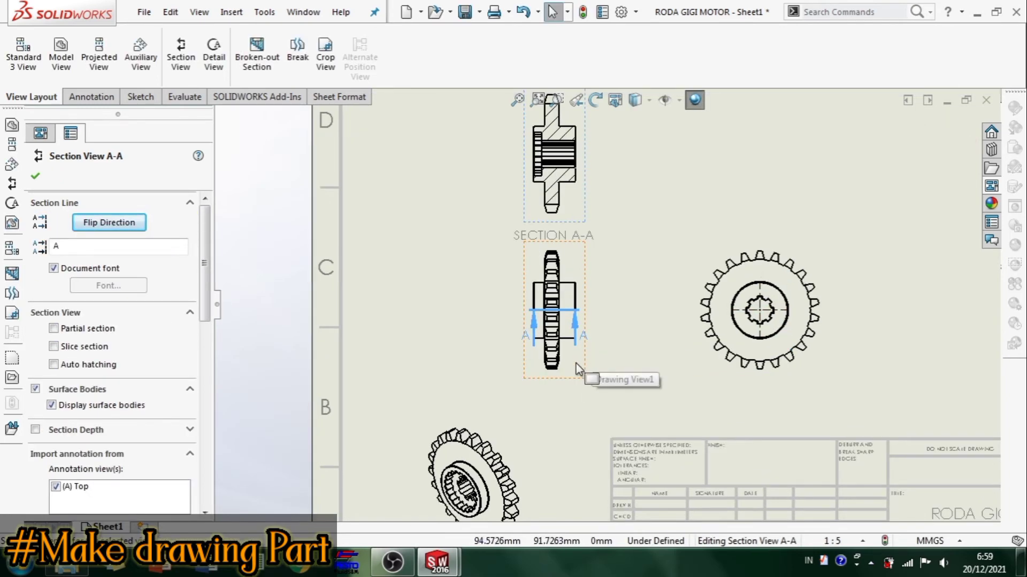
pyautogui.moveTo(579, 366)
pyautogui.mouseDown()
pyautogui.moveTo(591, 419)
pyautogui.moveTo(591, 408)
pyautogui.mouseUp()
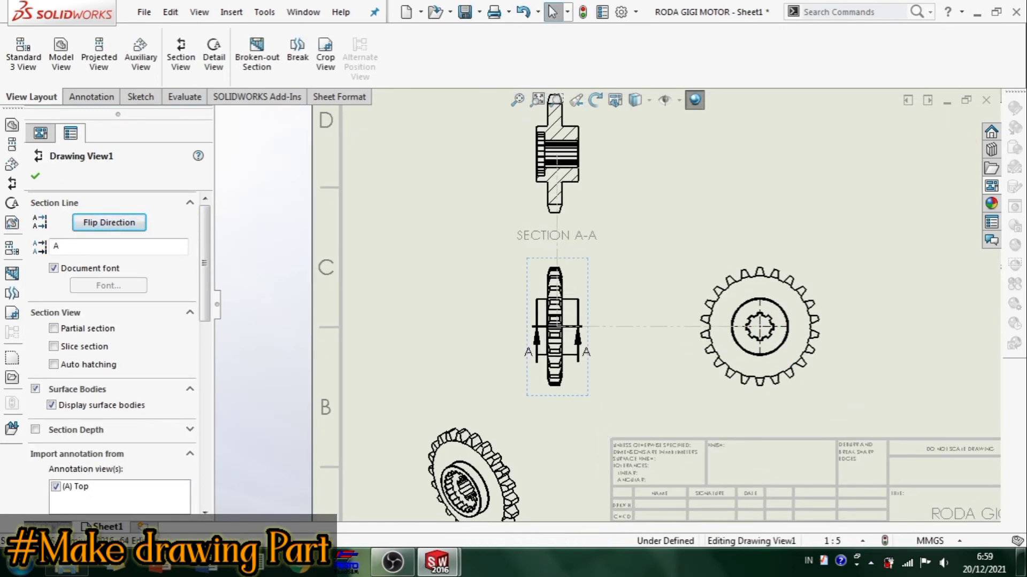
pyautogui.scroll(3, 574, 369)
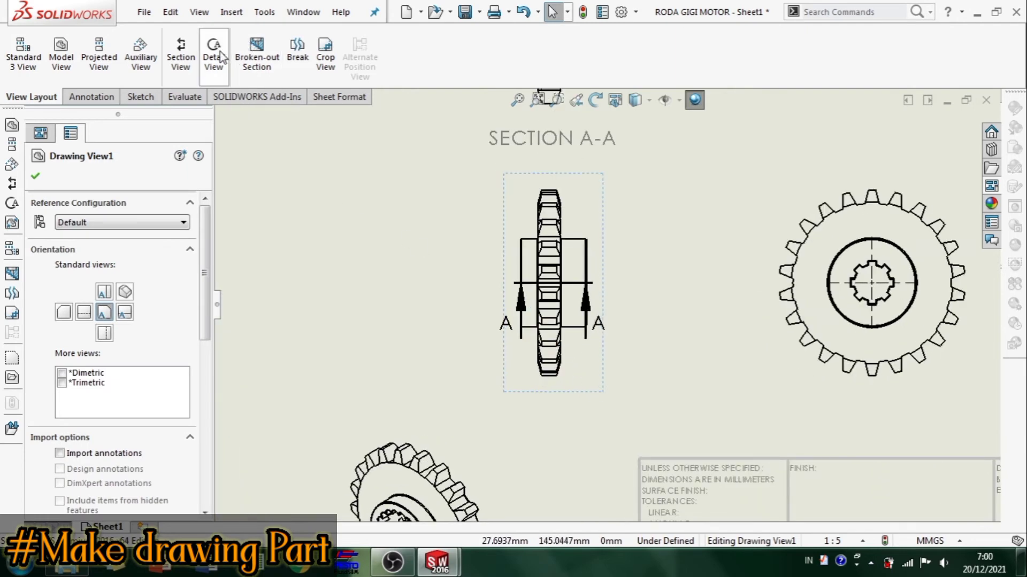
# Create section view B-B with a vertical cutting line through the front view's right hub, place it left of that view and flip its direction
pyautogui.click(181, 53)
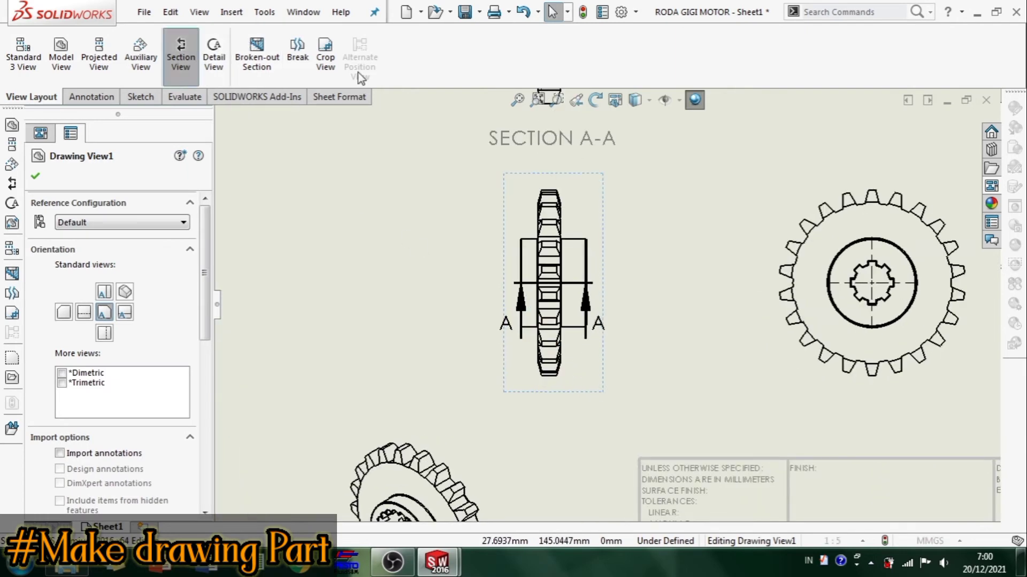
pyautogui.click(573, 239)
pyautogui.click(681, 222)
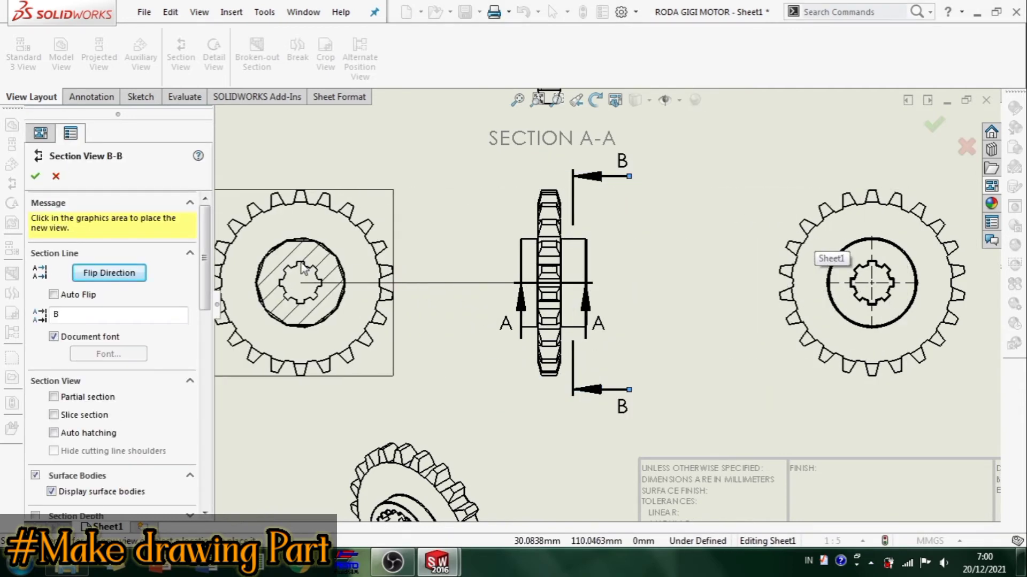
pyautogui.click(326, 269)
pyautogui.click(109, 223)
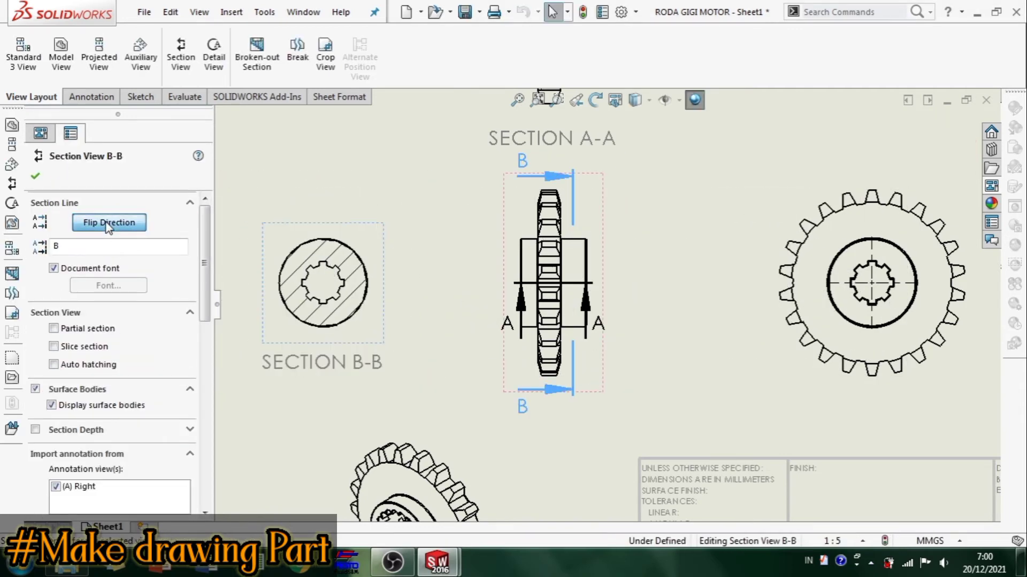
pyautogui.click(700, 214)
# Delete the projected circular gear view on the right side of the sheet
pyautogui.scroll(2, 709, 302)
pyautogui.click(826, 366)
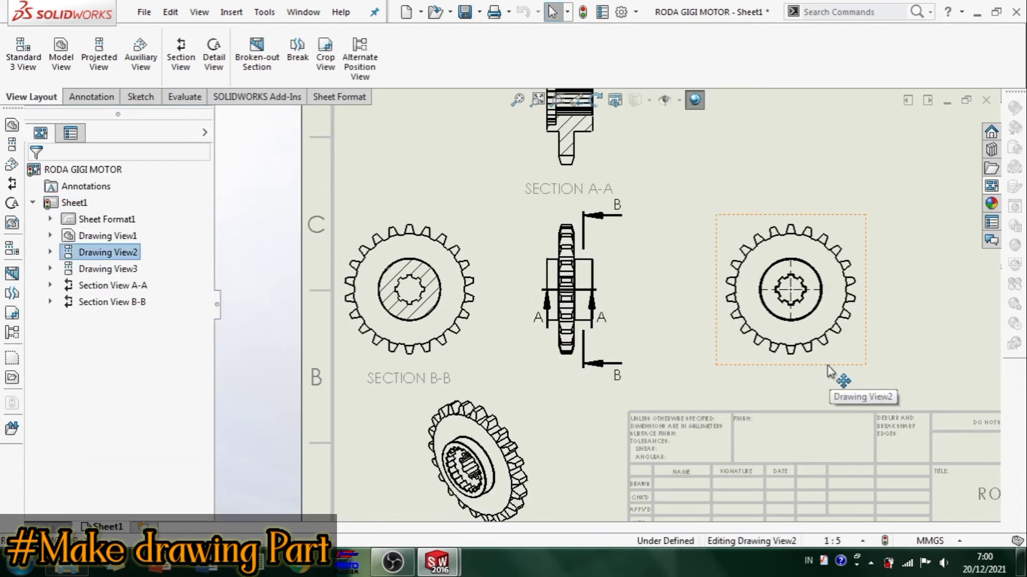
pyautogui.press('Escape')
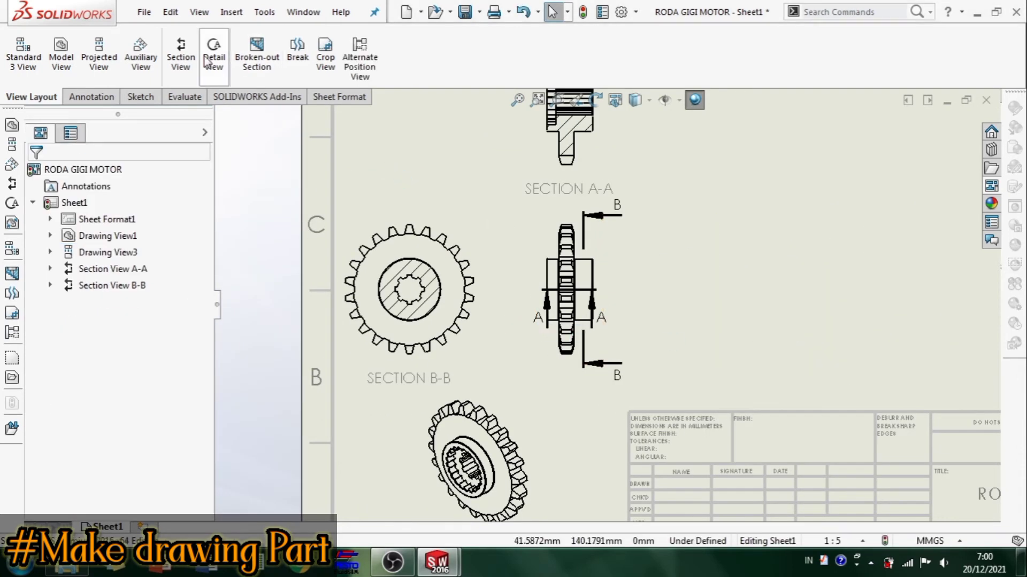
# Create section view C-C with a vertical cutting line through the front view's left hub, place it right of that view and flip its direction
pyautogui.click(181, 56)
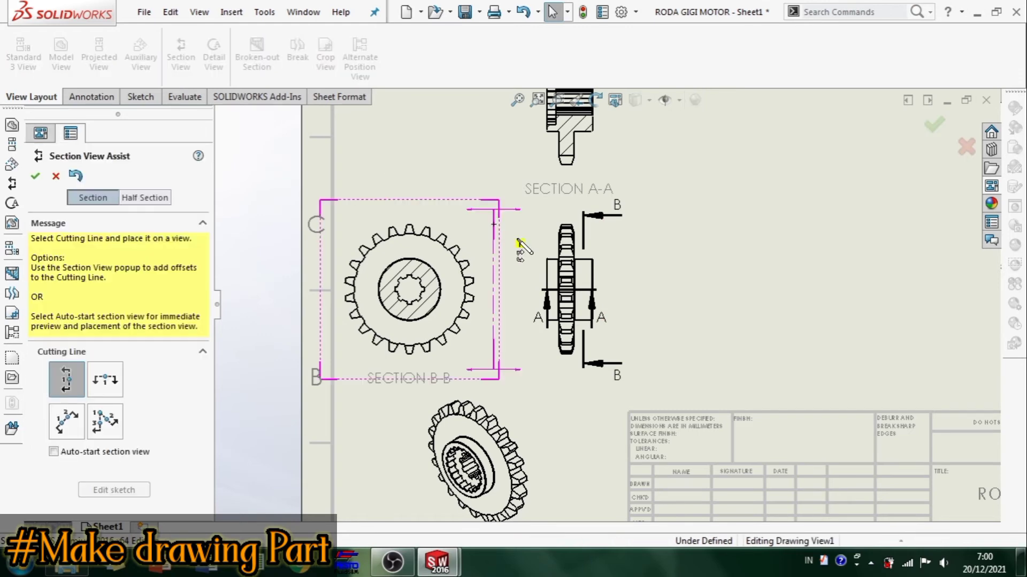
pyautogui.click(552, 259)
pyautogui.click(673, 243)
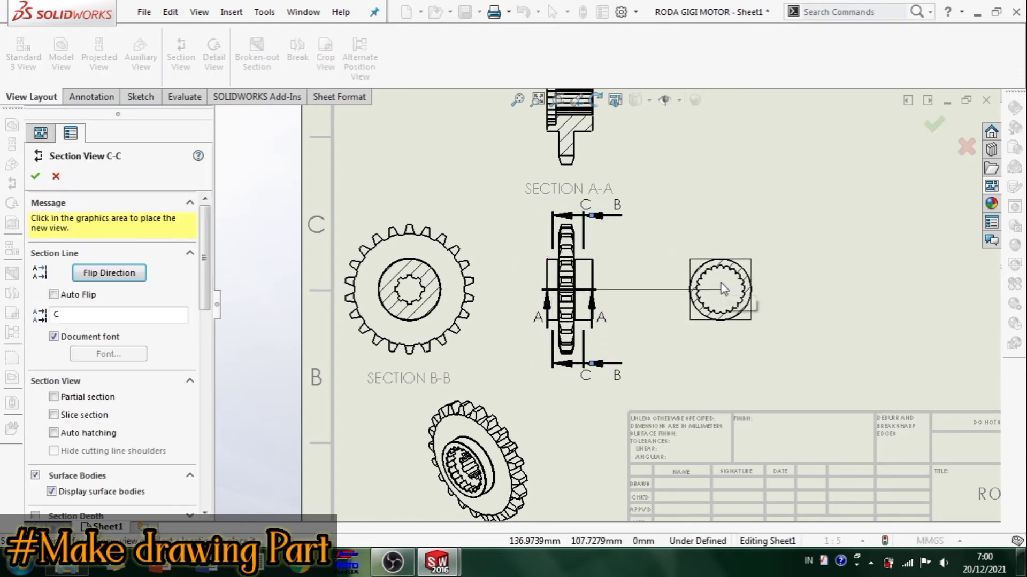
pyautogui.click(720, 289)
pyautogui.click(122, 225)
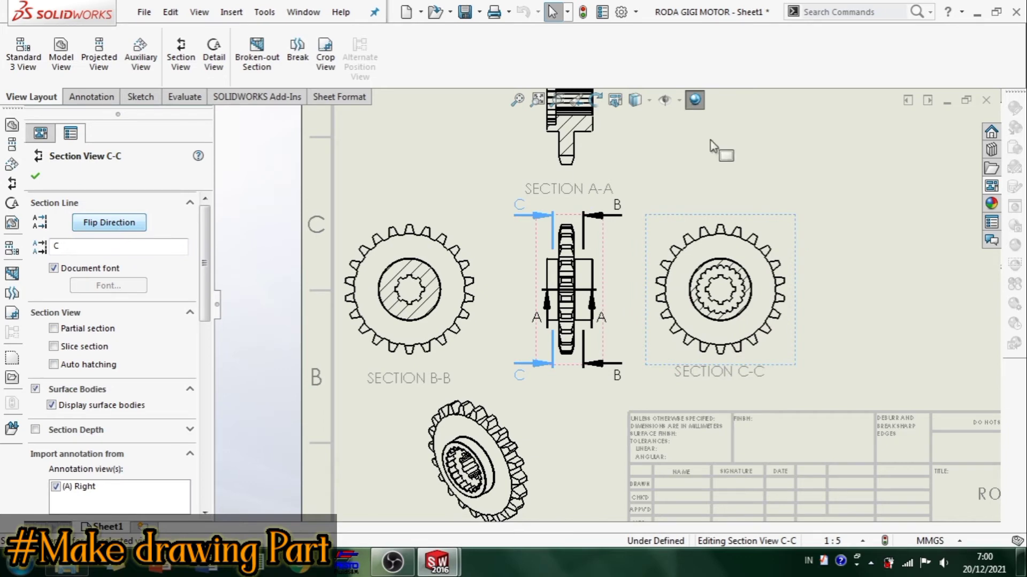
pyautogui.click(896, 139)
# Move section C-C, the front view and section B-B farther right across the sheet
pyautogui.scroll(2, 639, 188)
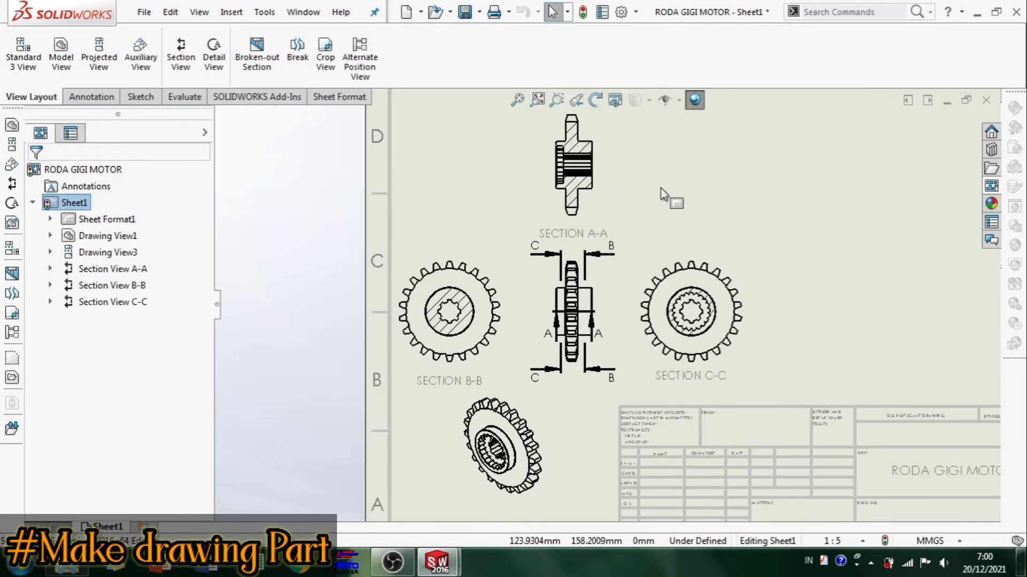
pyautogui.moveTo(689, 263); pyautogui.dragTo(850, 257)
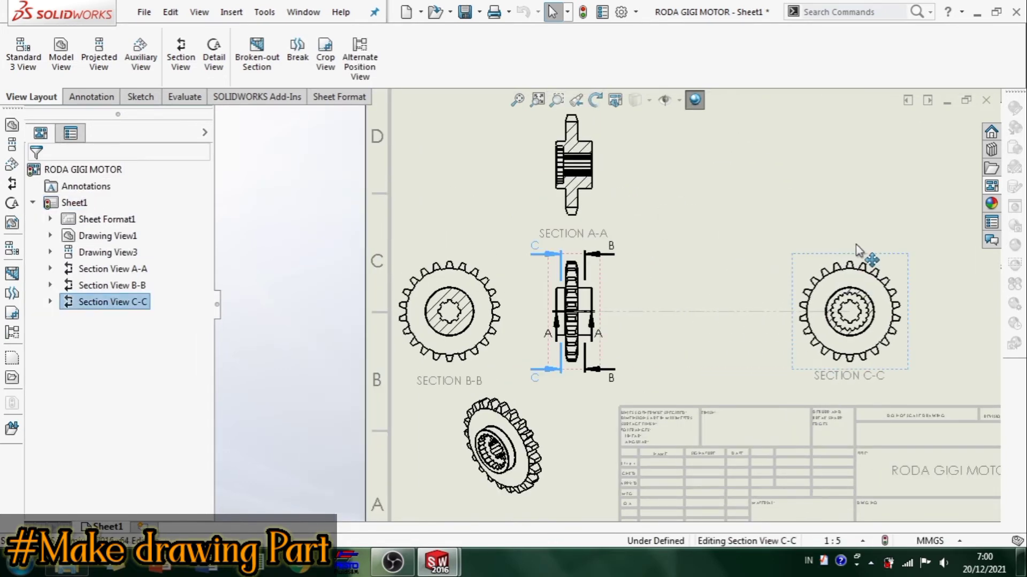
pyautogui.moveTo(569, 256); pyautogui.dragTo(686, 260)
pyautogui.press('f')
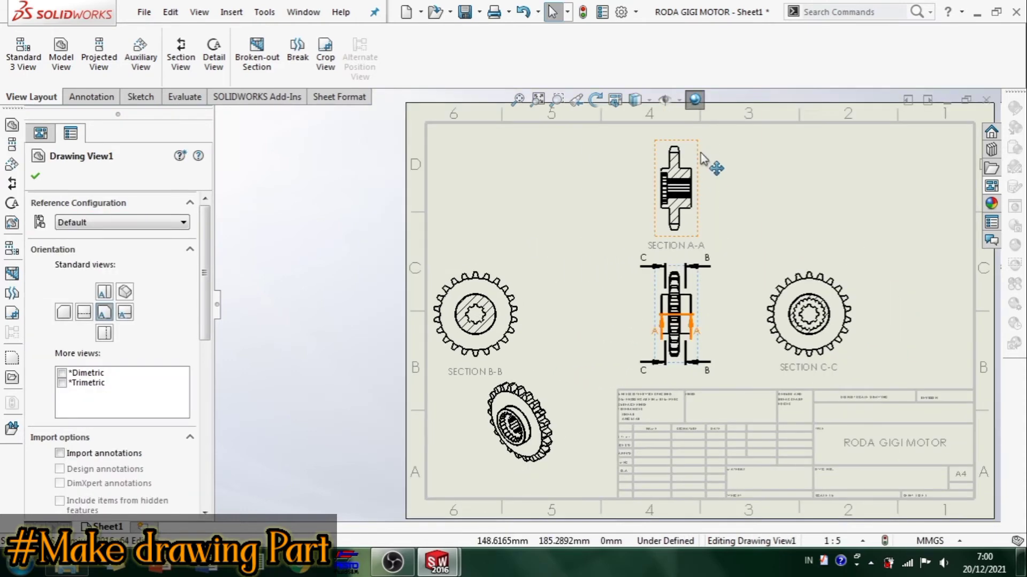
pyautogui.moveTo(521, 277); pyautogui.dragTo(579, 275)
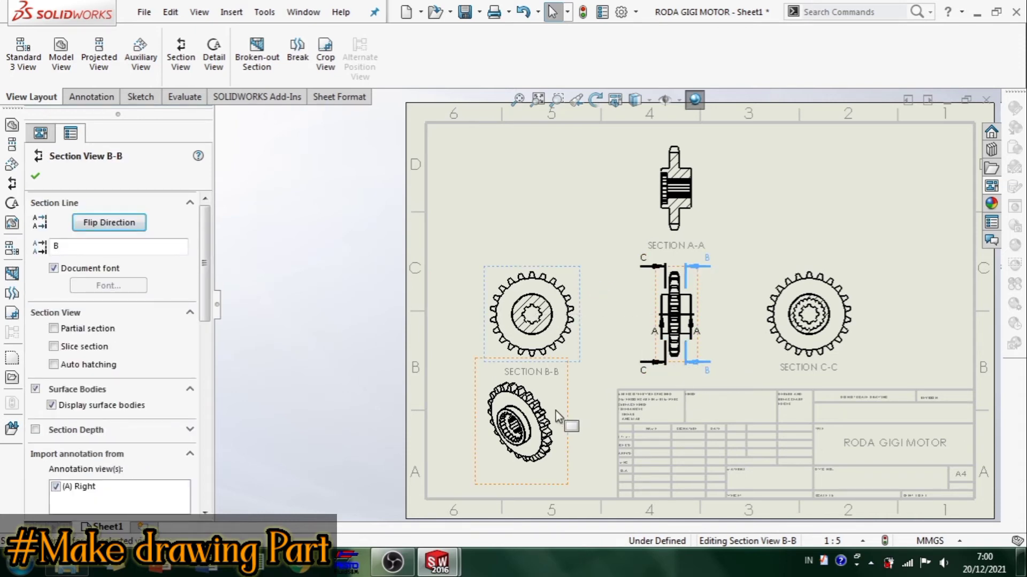
# Move the pictorial view to the sheet's upper right area and shift section B-B, the front view and section C-C to the left
pyautogui.moveTo(566, 407)
pyautogui.mouseDown()
pyautogui.moveTo(770, 247)
pyautogui.moveTo(920, 190)
pyautogui.moveTo(935, 200)
pyautogui.mouseUp()
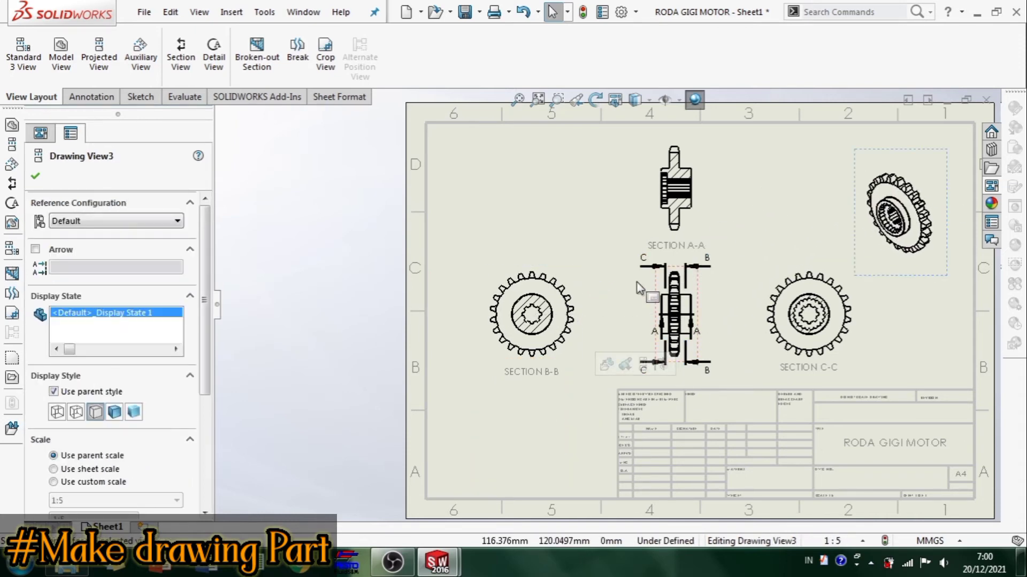
pyautogui.moveTo(577, 283); pyautogui.dragTo(540, 281)
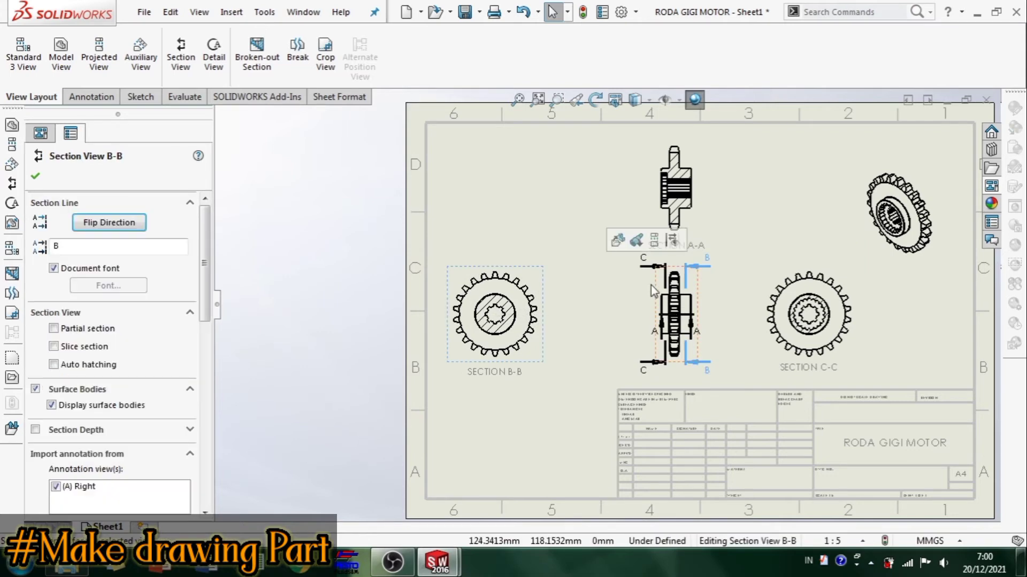
pyautogui.moveTo(650, 284); pyautogui.dragTo(571, 290)
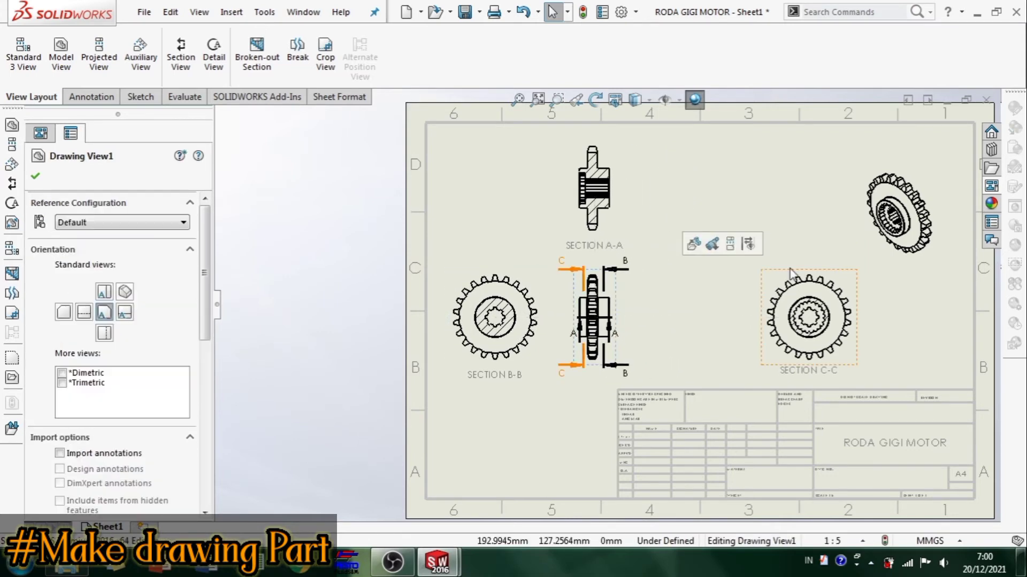
pyautogui.moveTo(761, 274); pyautogui.dragTo(678, 284)
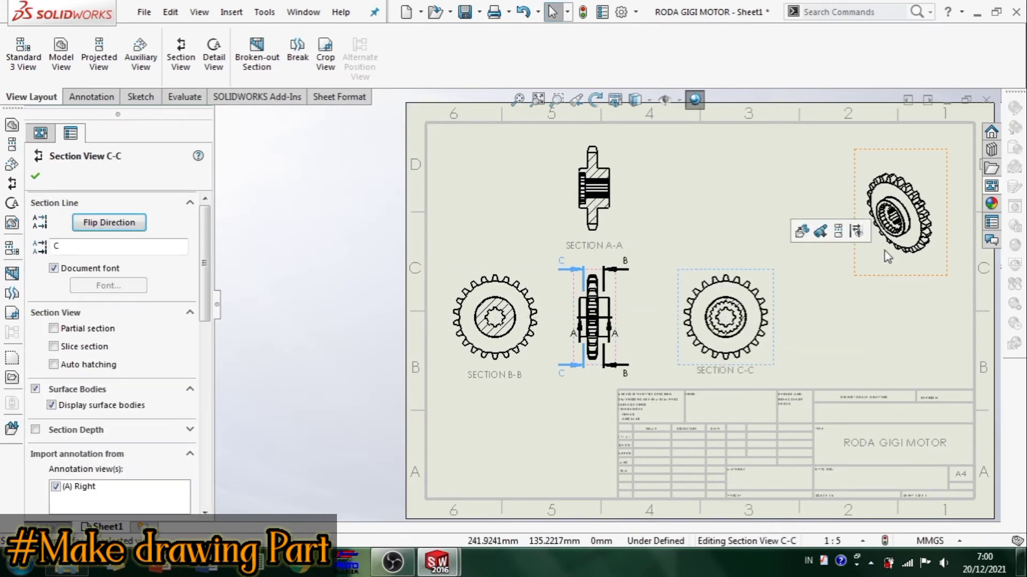
pyautogui.moveTo(888, 257); pyautogui.dragTo(830, 296)
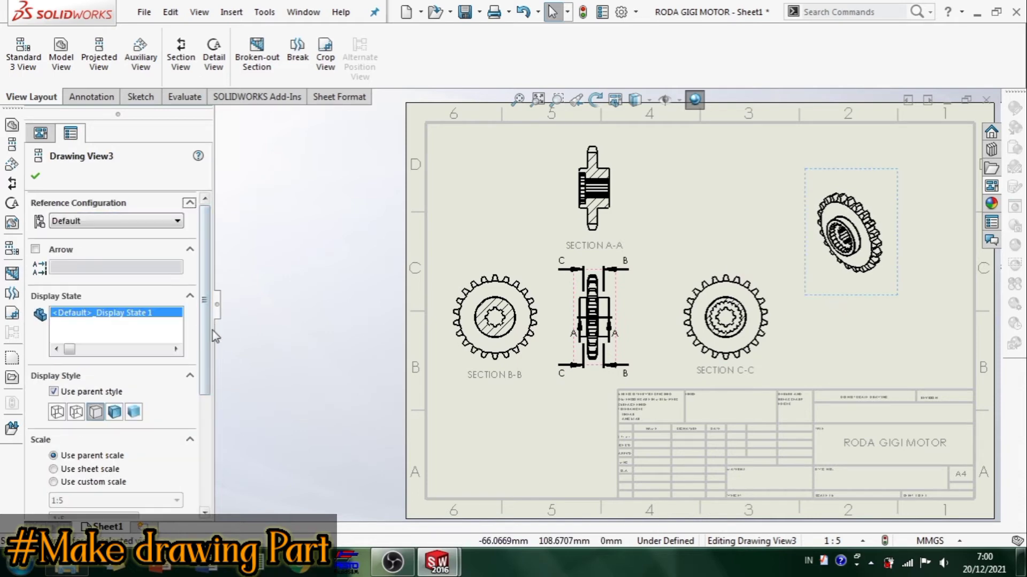
# Display the pictorial view as shaded with edges and give it a custom scale of 1:2
pyautogui.click(115, 412)
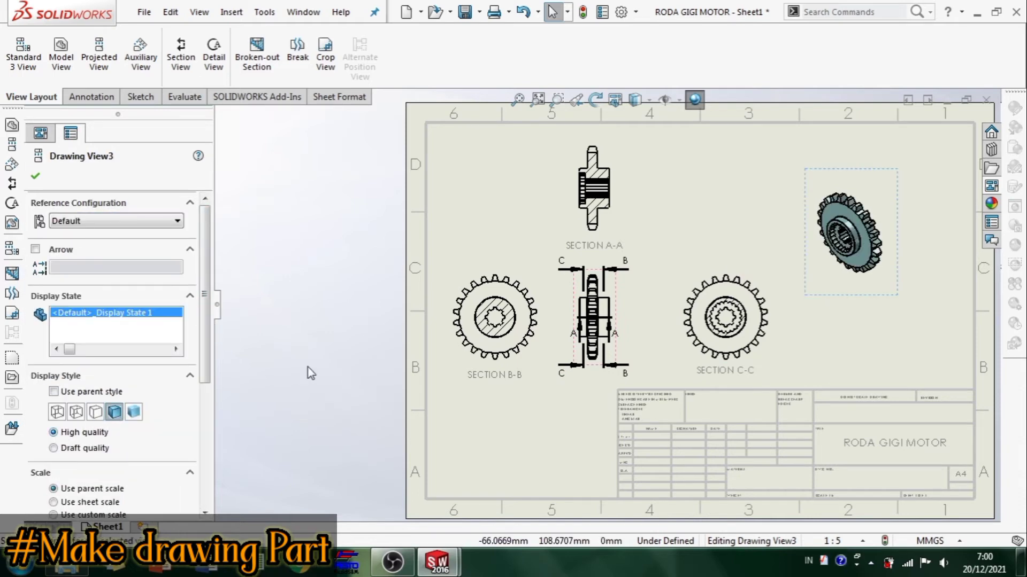
pyautogui.scroll(-5, 210, 367)
pyautogui.click(53, 394)
pyautogui.click(107, 412)
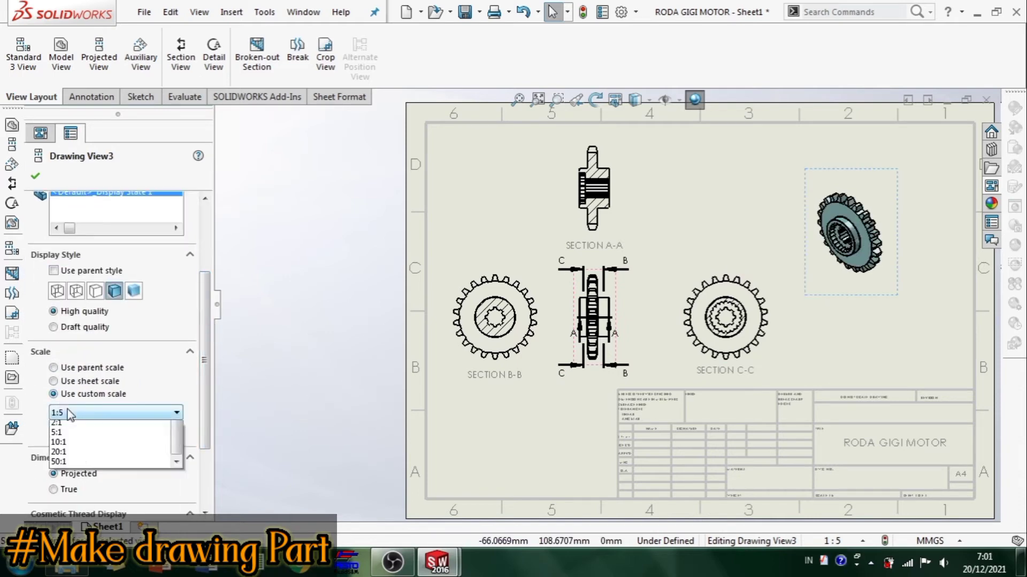
pyautogui.click(79, 446)
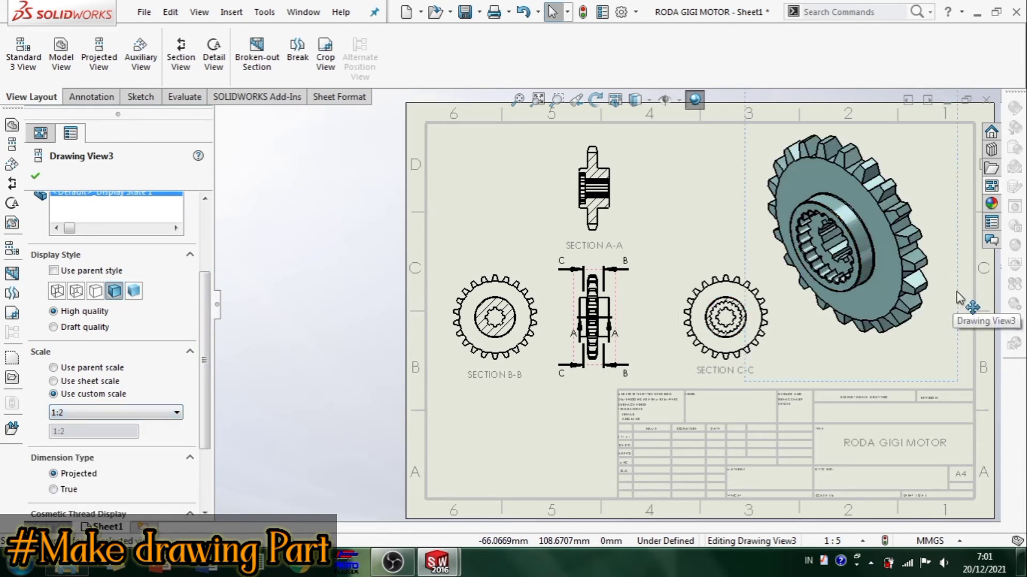
pyautogui.scroll(2, 791, 305)
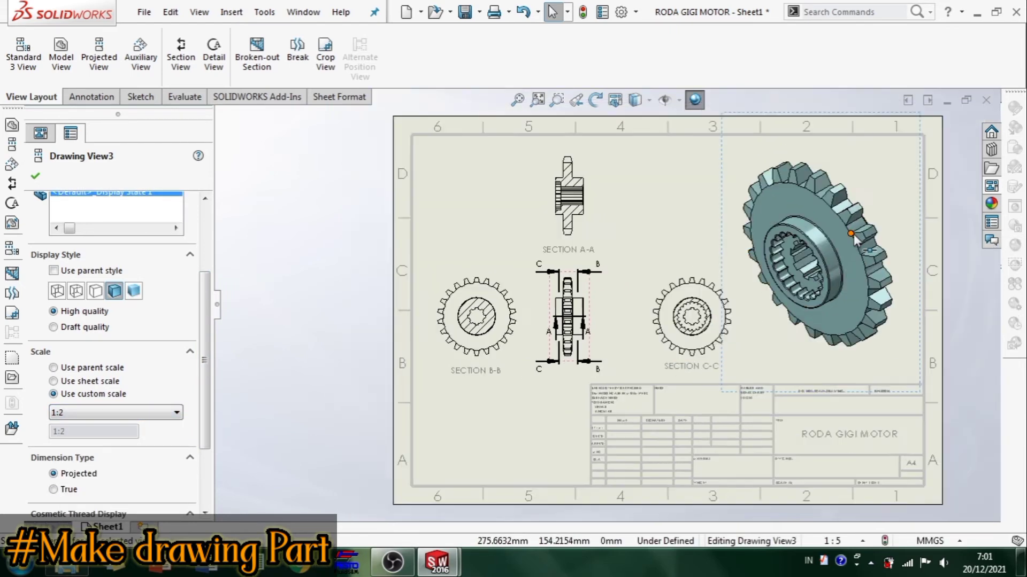
pyautogui.scroll(1, 853, 235)
pyautogui.click(661, 232)
# Dimension the left hub projection in section A-A, from the hub's left face to the gear disc, with the value placed below the hub
pyautogui.scroll(3, 561, 259)
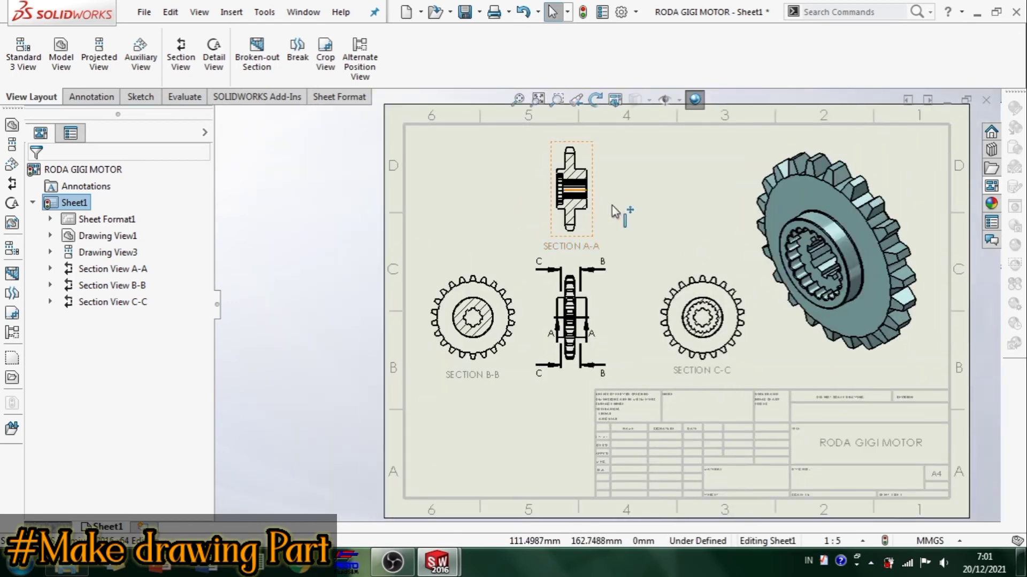
pyautogui.scroll(-7, 595, 214)
pyautogui.moveTo(670, 326); pyautogui.dragTo(666, 289, button='right')
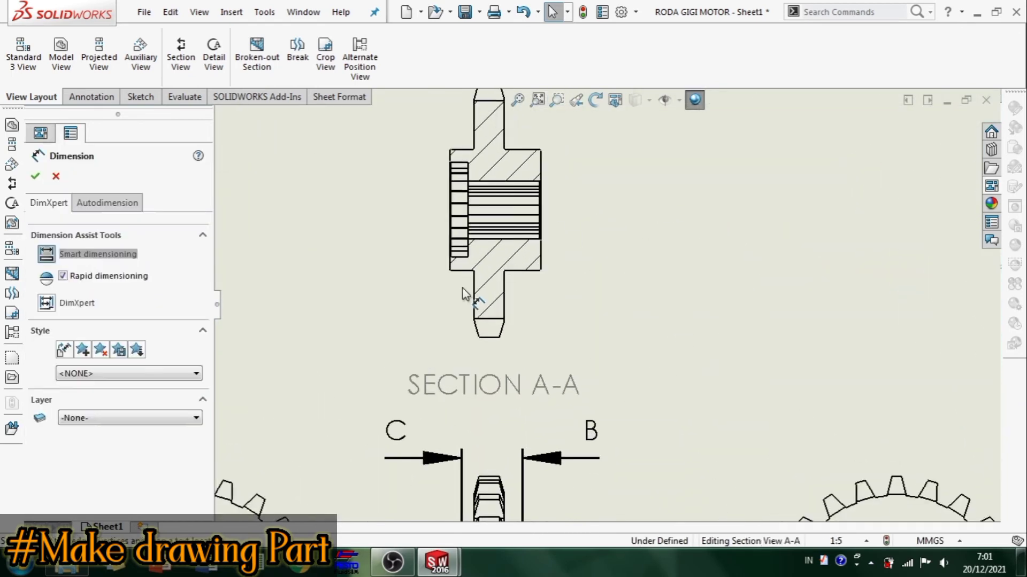
pyautogui.scroll(-2, 462, 287)
pyautogui.click(462, 255)
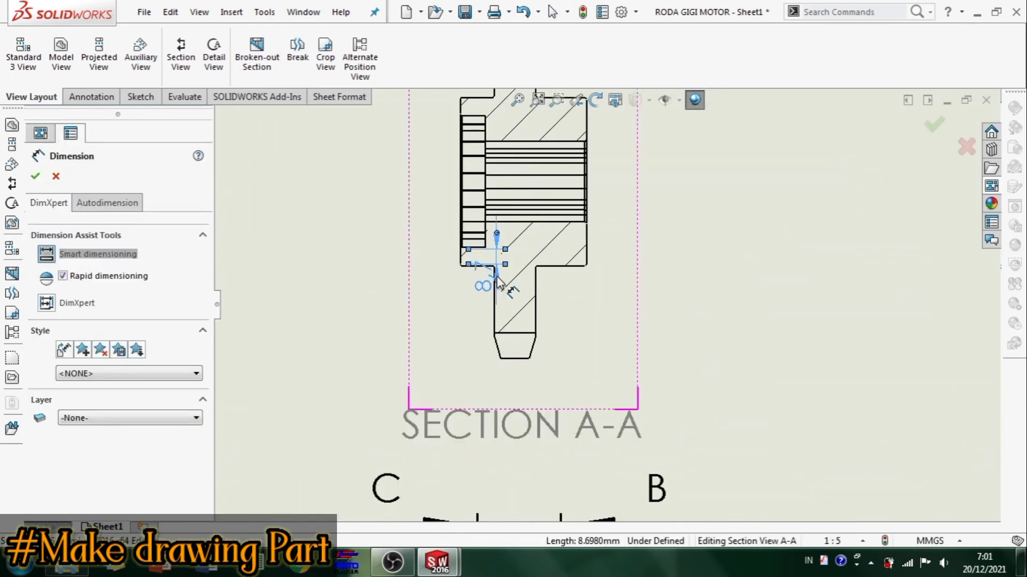
pyautogui.click(495, 282)
pyautogui.press('Escape')
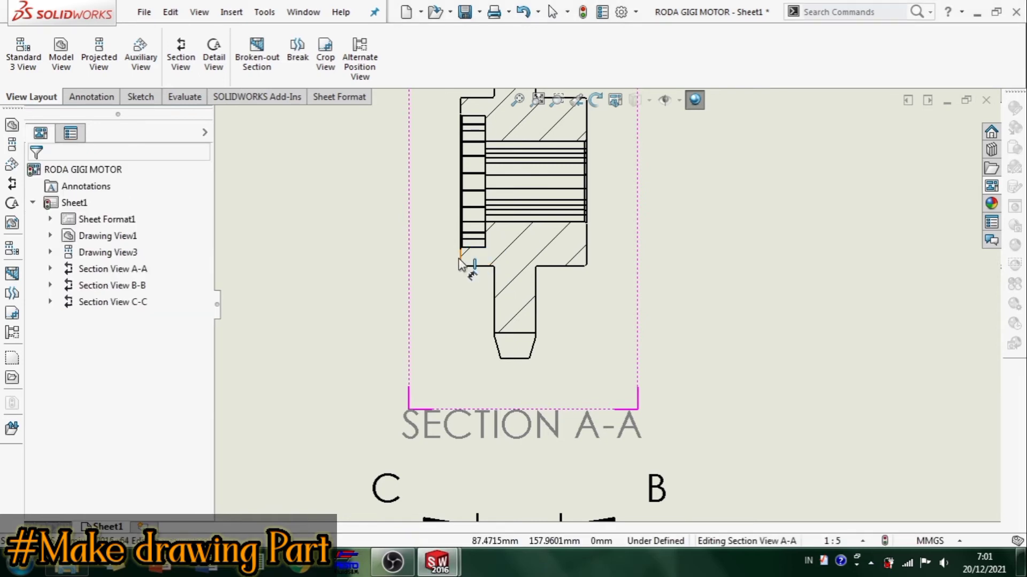
pyautogui.click(461, 258)
pyautogui.click(494, 299)
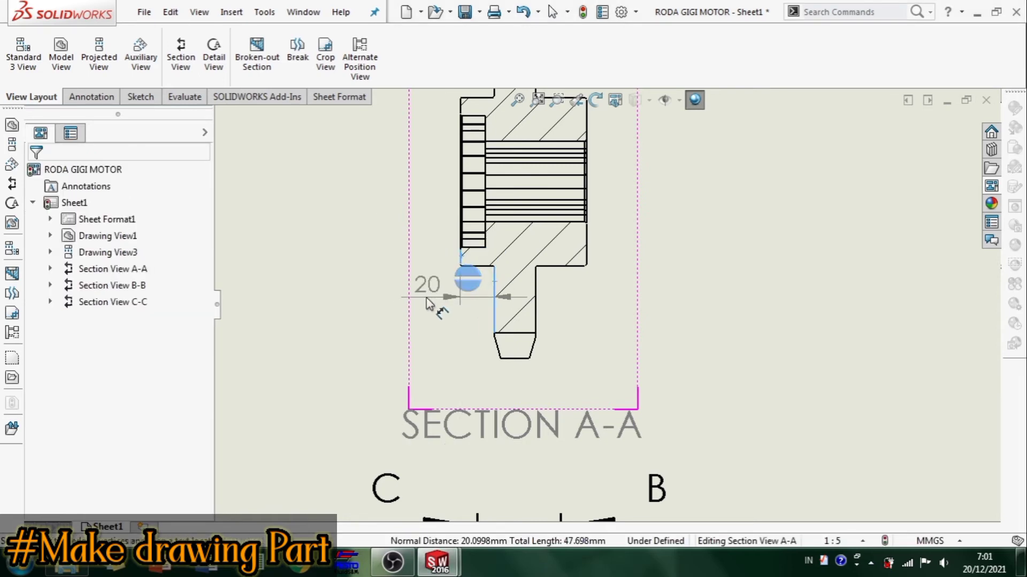
pyautogui.click(411, 321)
# Dimension the right hub projection and the overall hub width in section A-A, placing the overall dimension beneath the tooth
pyautogui.click(539, 290)
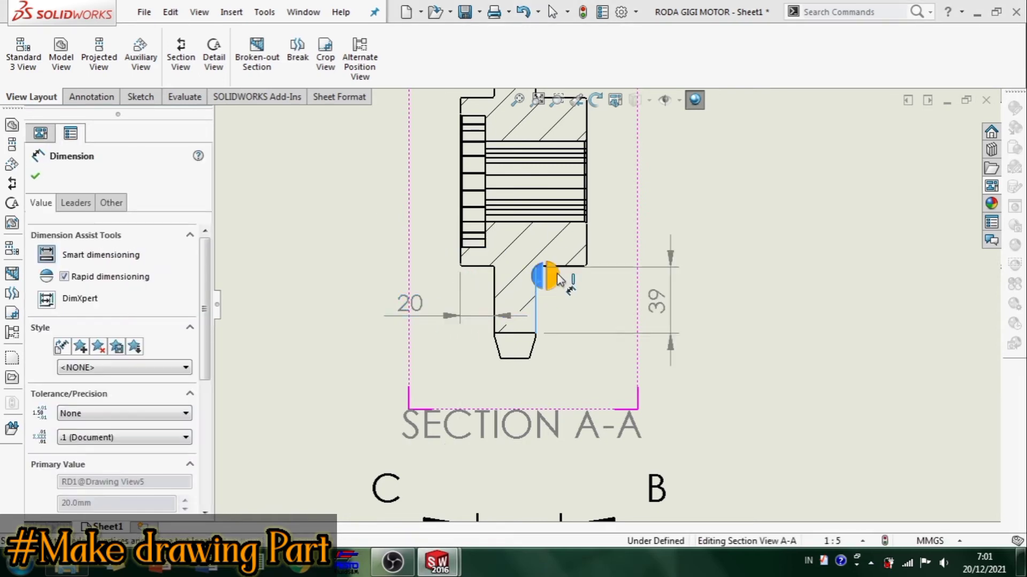
pyautogui.click(587, 234)
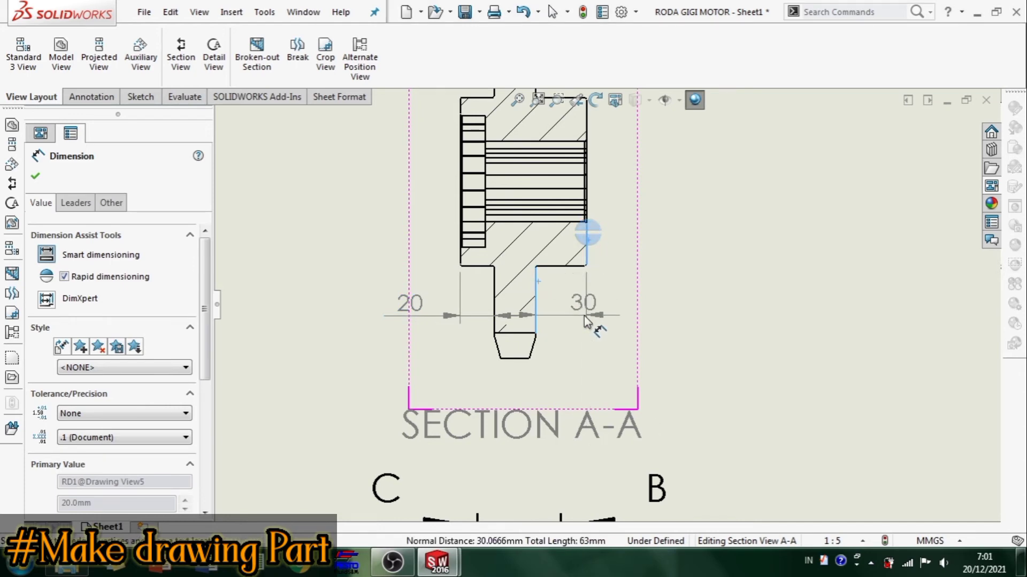
pyautogui.click(563, 317)
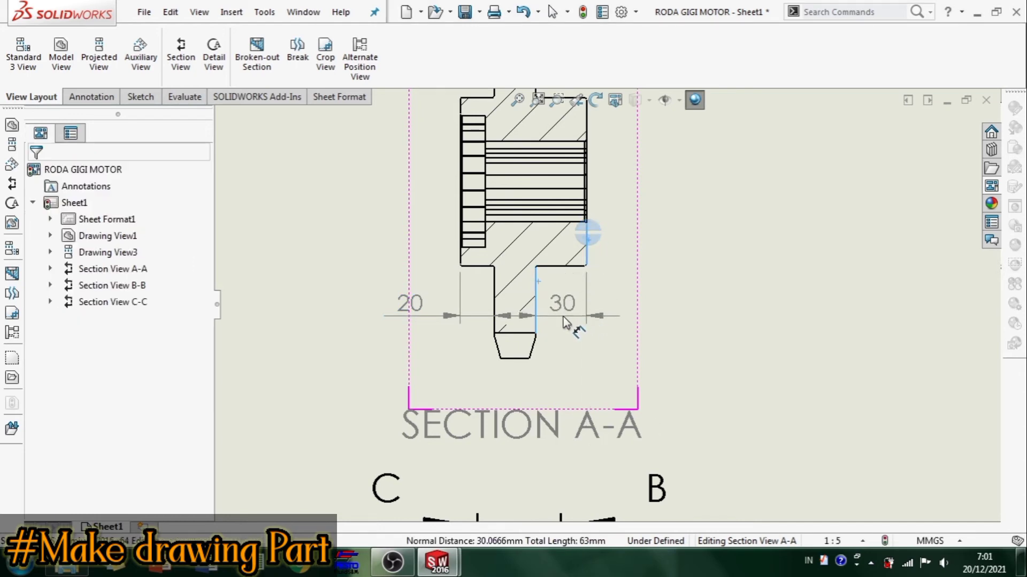
pyautogui.click(461, 259)
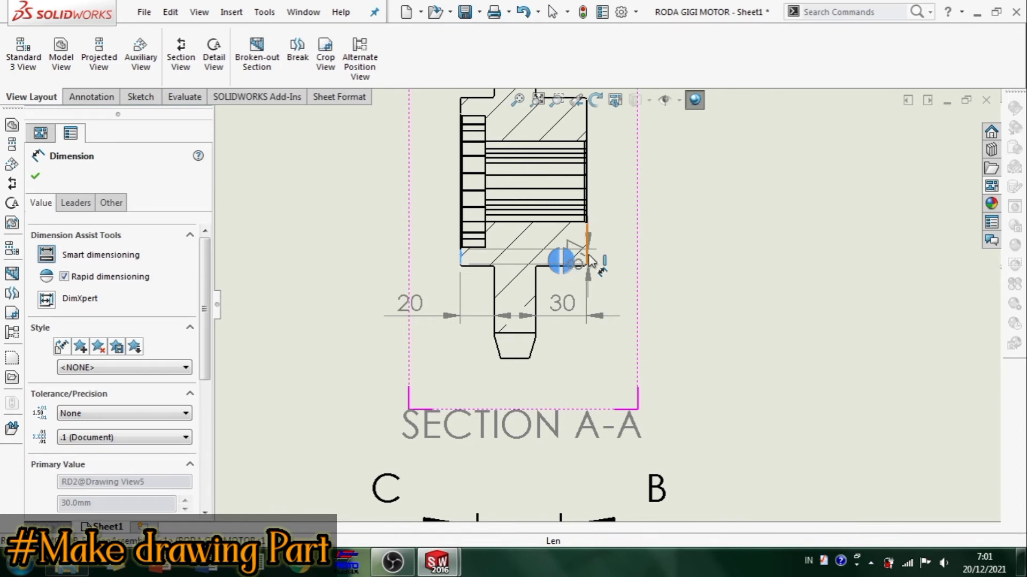
pyautogui.click(588, 236)
pyautogui.click(521, 391)
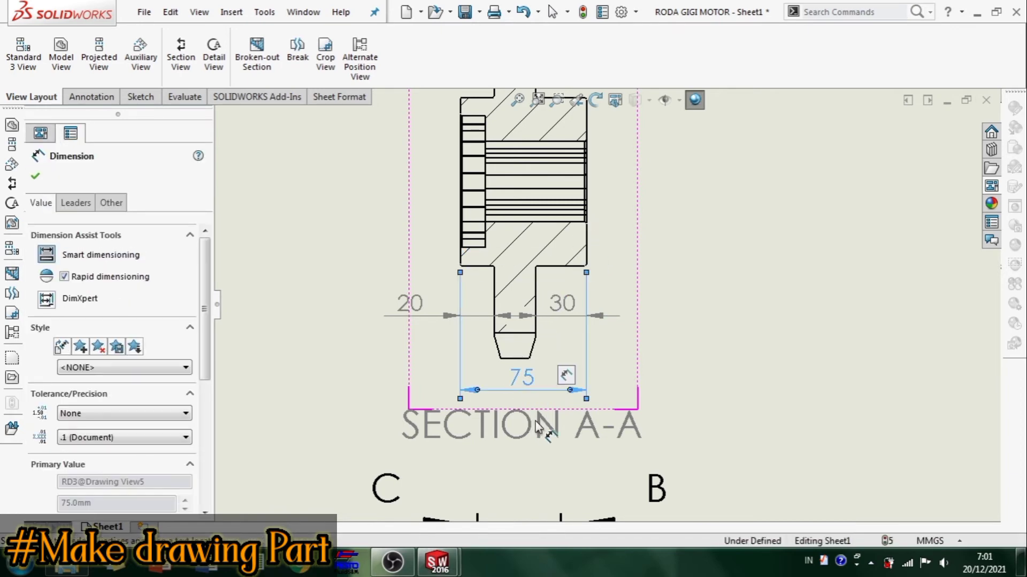
pyautogui.scroll(3, 526, 403)
pyautogui.press('Escape')
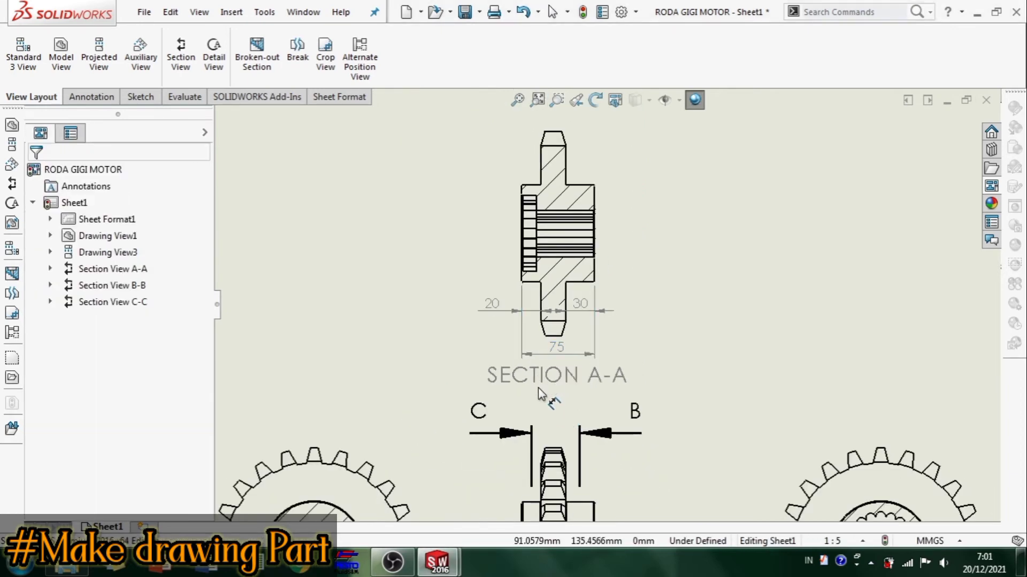
# Move the SECTION A-A label from below the section view to above it
pyautogui.scroll(2, 594, 380)
pyautogui.moveTo(594, 357); pyautogui.dragTo(593, 167)
pyautogui.click(603, 339)
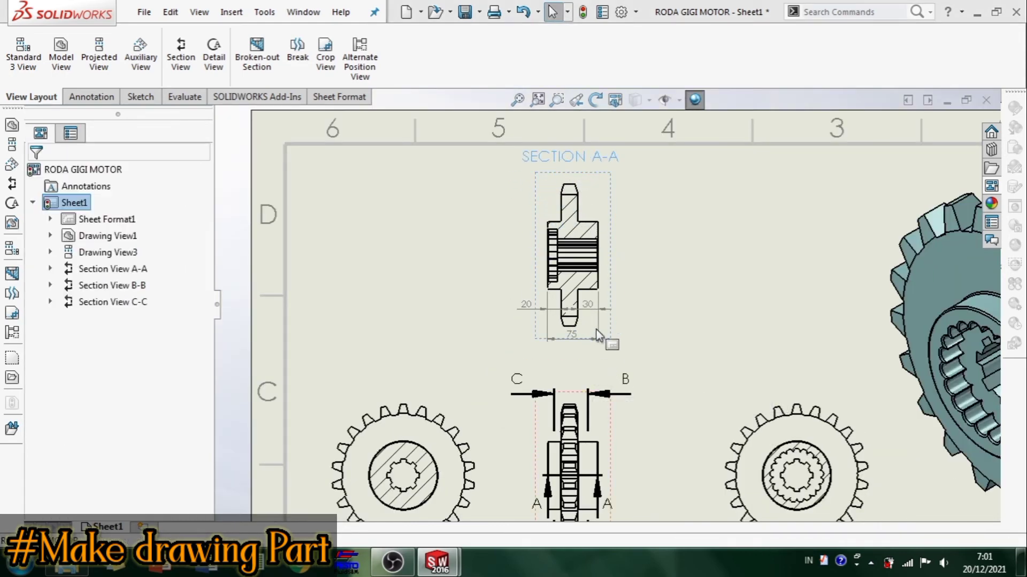
# Place the arrows of the right hub projection's dimension inside its extension lines
pyautogui.scroll(-3, 603, 326)
pyautogui.click(594, 279)
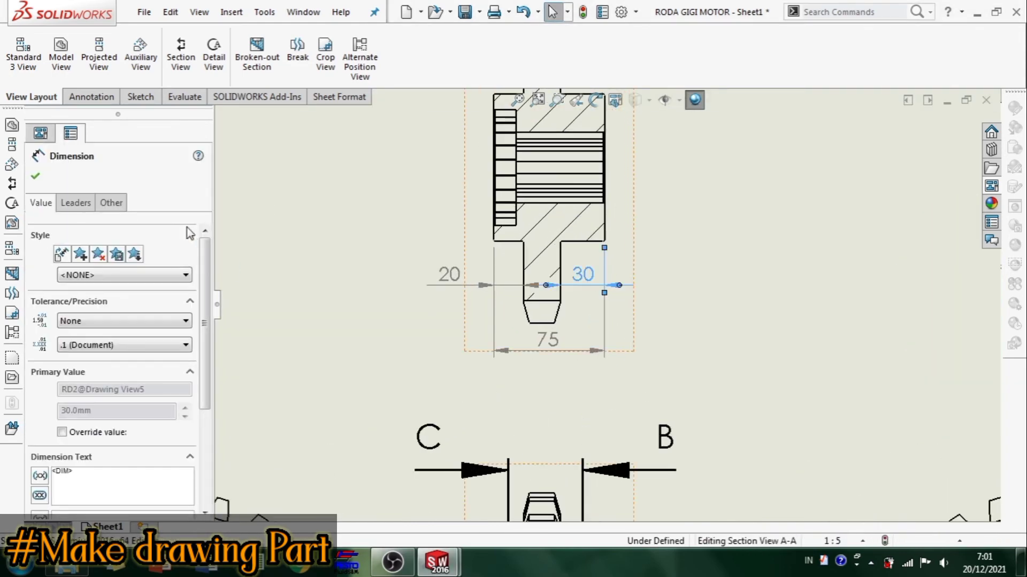
pyautogui.click(76, 203)
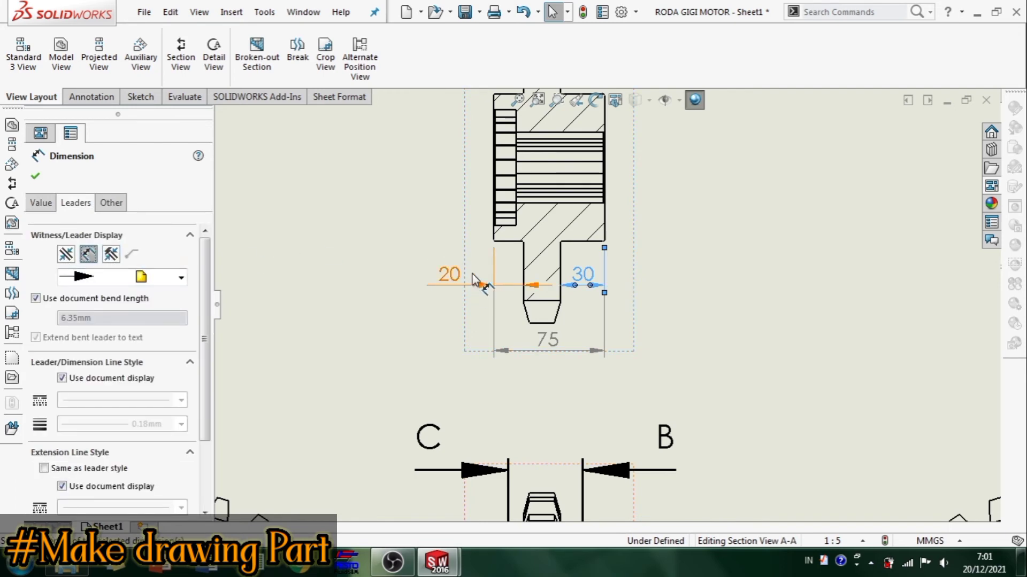
# Dimension the height of the toothed recess in the hub's left end in section A-A, with the value beside the hub's left face
pyautogui.click(671, 406)
pyautogui.moveTo(757, 370); pyautogui.dragTo(672, 315, button='right')
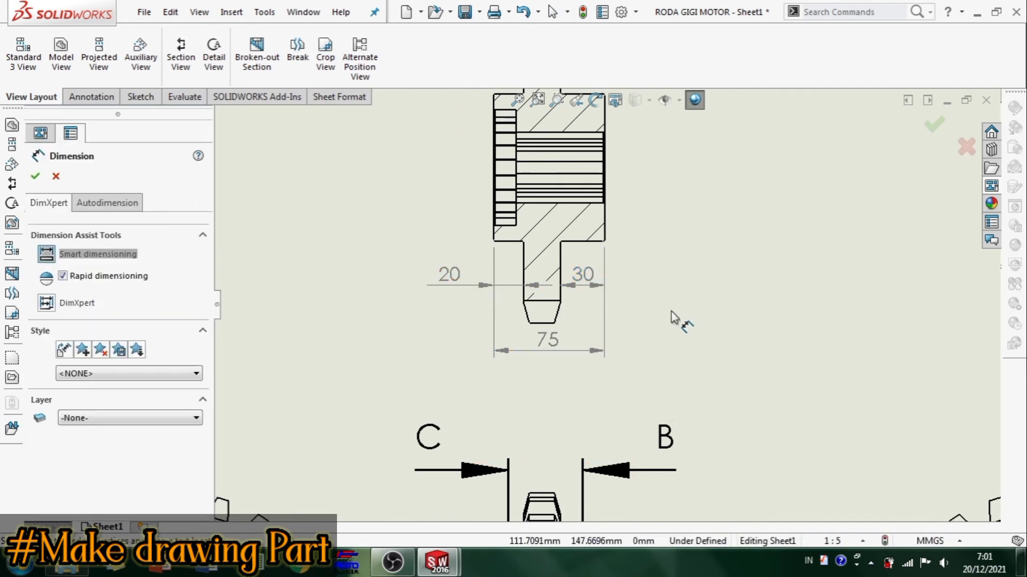
pyautogui.scroll(4, 671, 311)
pyautogui.scroll(-2, 596, 267)
pyautogui.scroll(-2, 584, 210)
pyautogui.click(527, 211)
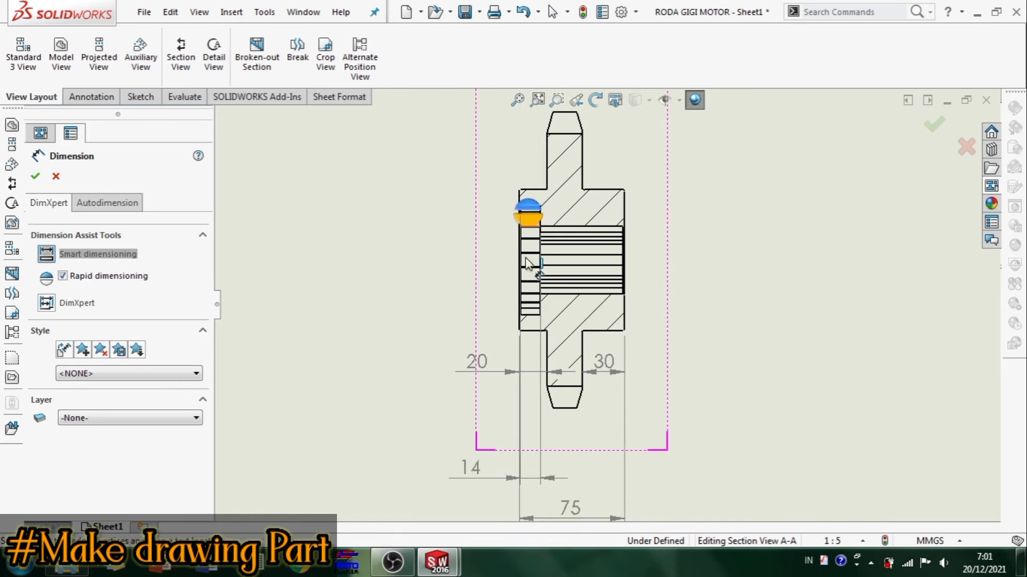
pyautogui.click(528, 316)
pyautogui.click(487, 262)
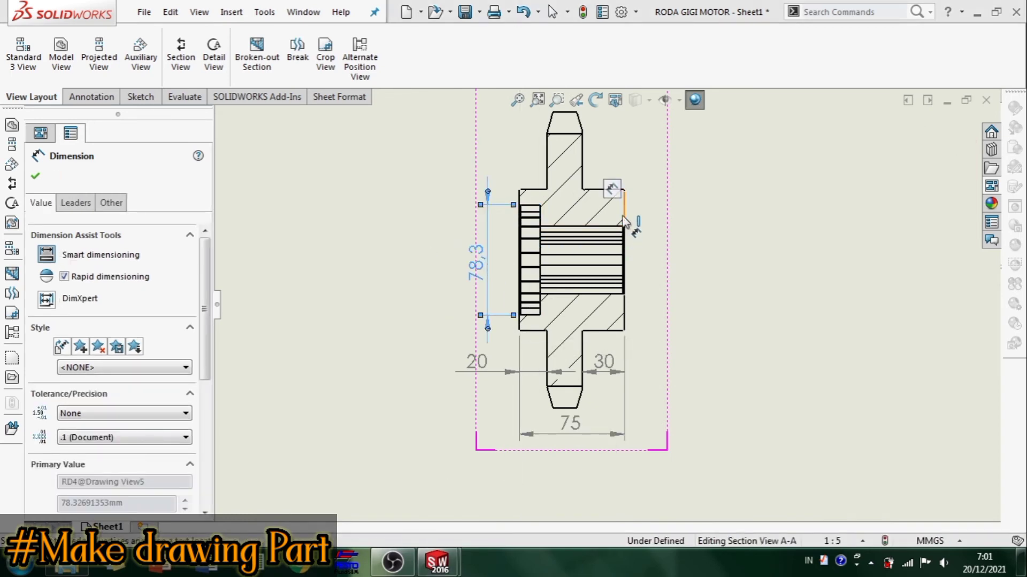
pyautogui.click(624, 214)
pyautogui.press('Escape')
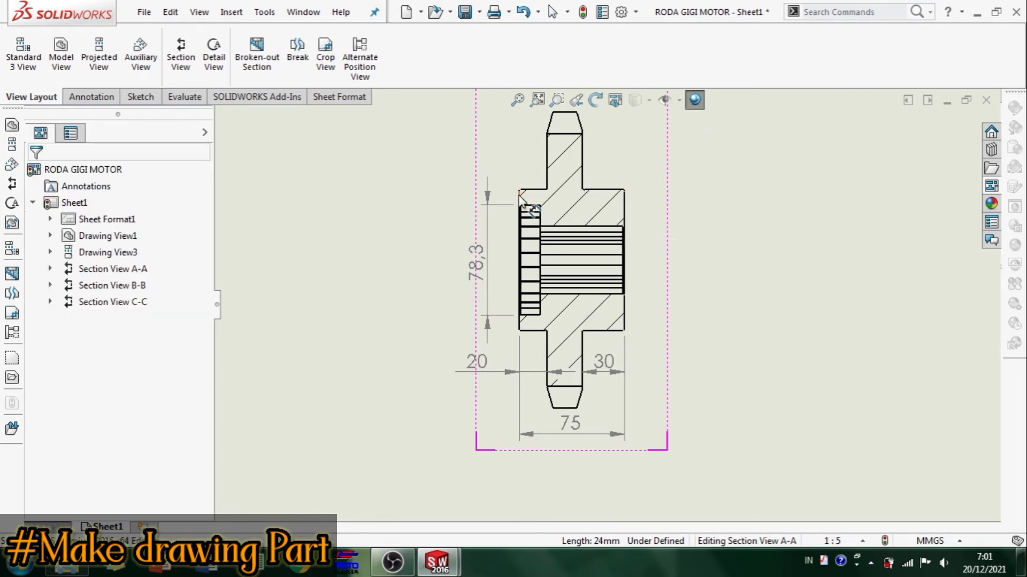
# Dimension the hub's outer diameter in section A-A, placed outside the recess height dimension
pyautogui.click(521, 193)
pyautogui.click(517, 319)
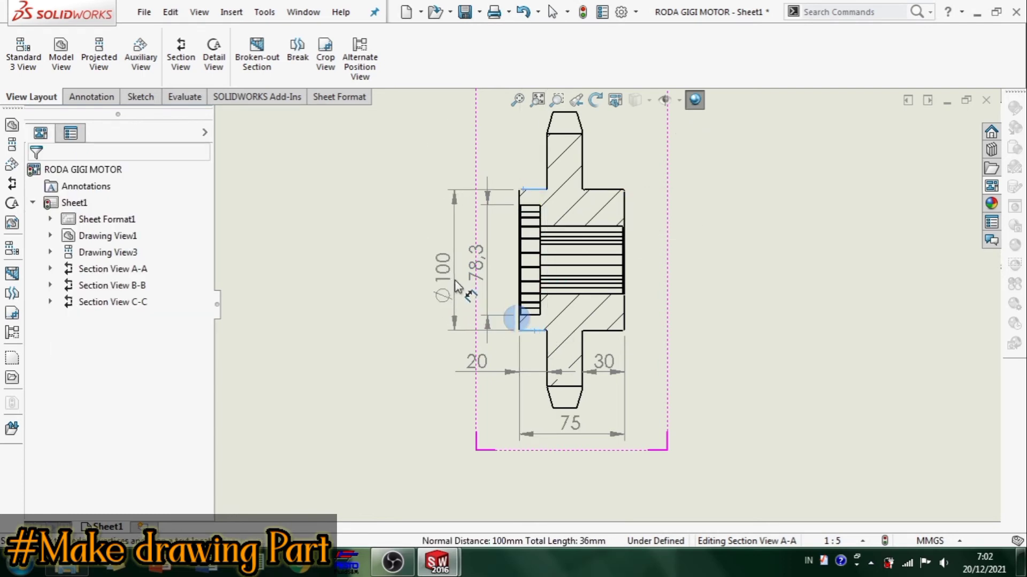
pyautogui.click(449, 276)
pyautogui.press('Escape')
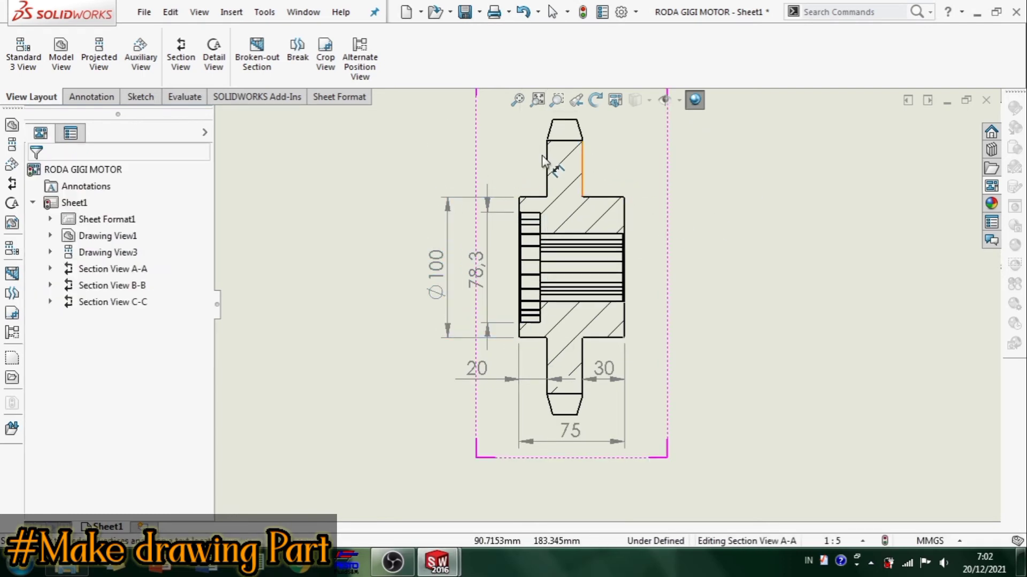
# Dimension the tooth root-to-root and tip-to-tip heights in section A-A, stacked outward beyond the hub diameter dimension
pyautogui.click(561, 142)
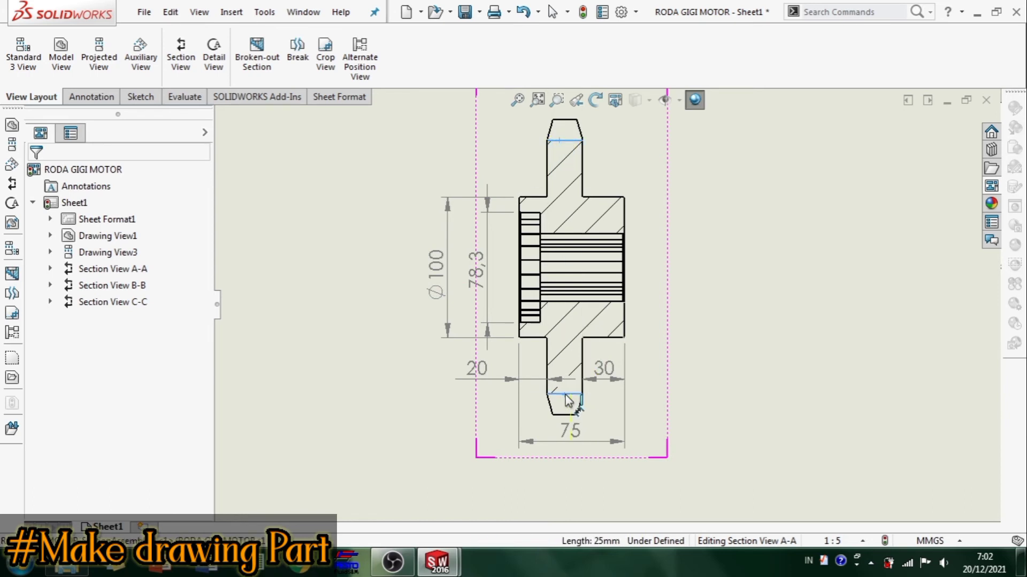
pyautogui.click(565, 395)
pyautogui.click(405, 276)
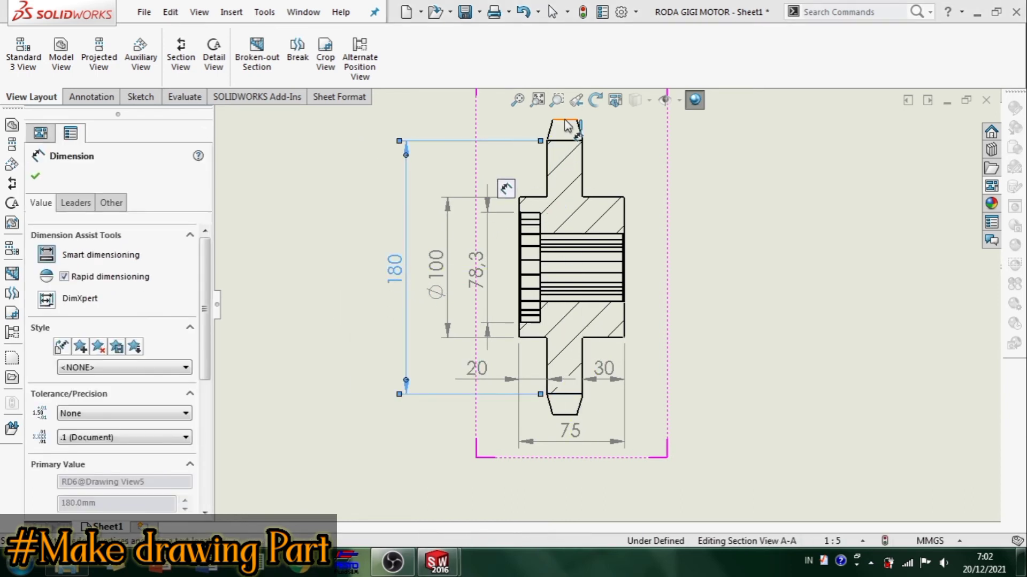
pyautogui.click(532, 333)
pyautogui.click(561, 415)
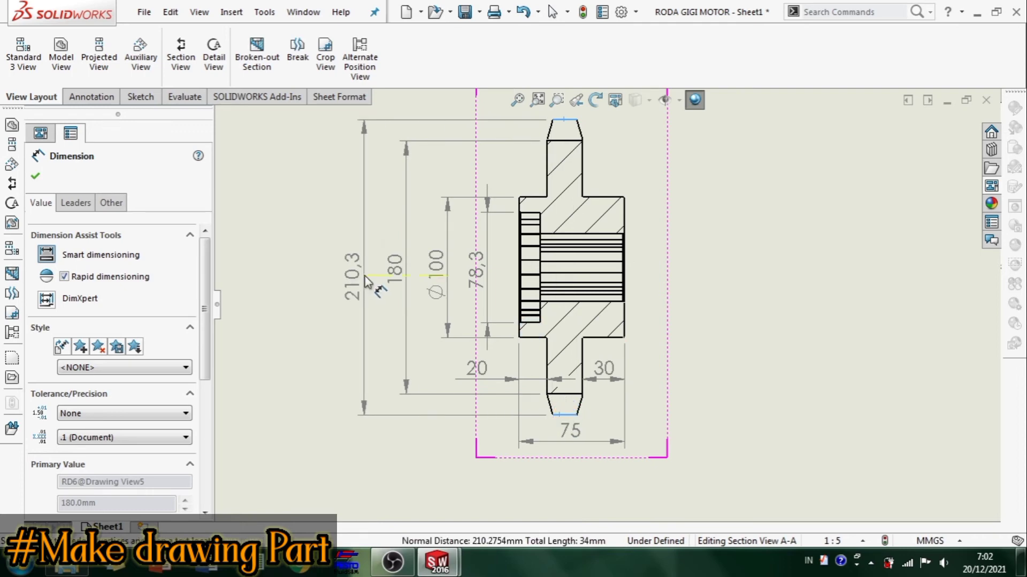
pyautogui.click(353, 270)
# Add an angular dimension between the upper tooth's sloping left flank and its tip edge in section A-A
pyautogui.scroll(-5, 588, 140)
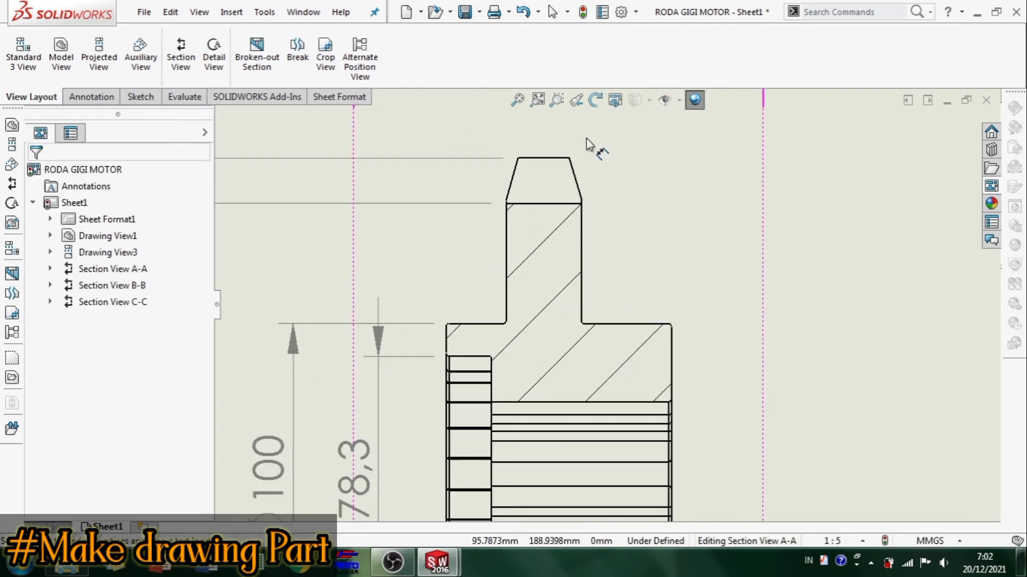
pyautogui.click(513, 201)
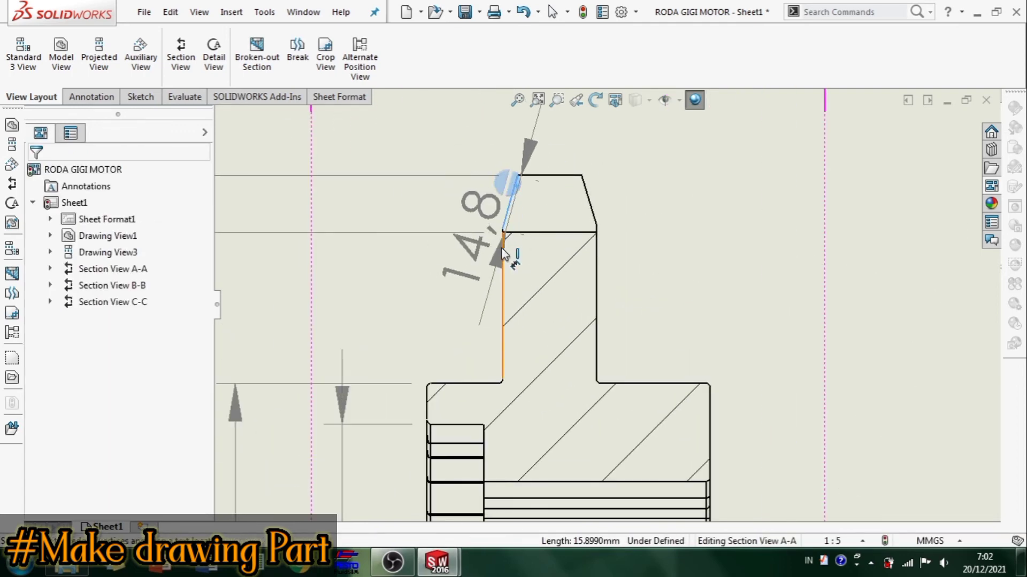
pyautogui.click(535, 175)
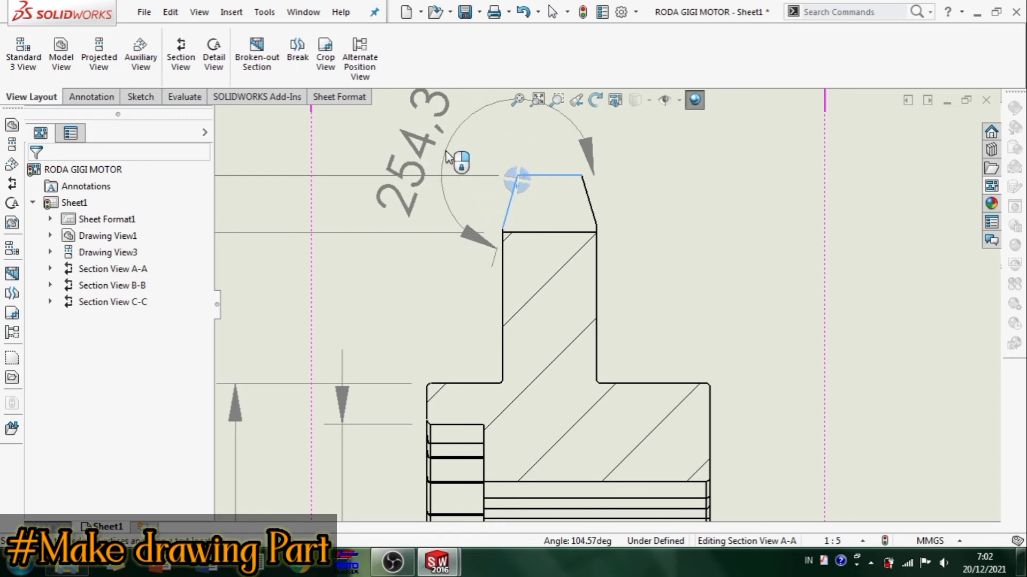
pyautogui.click(503, 247)
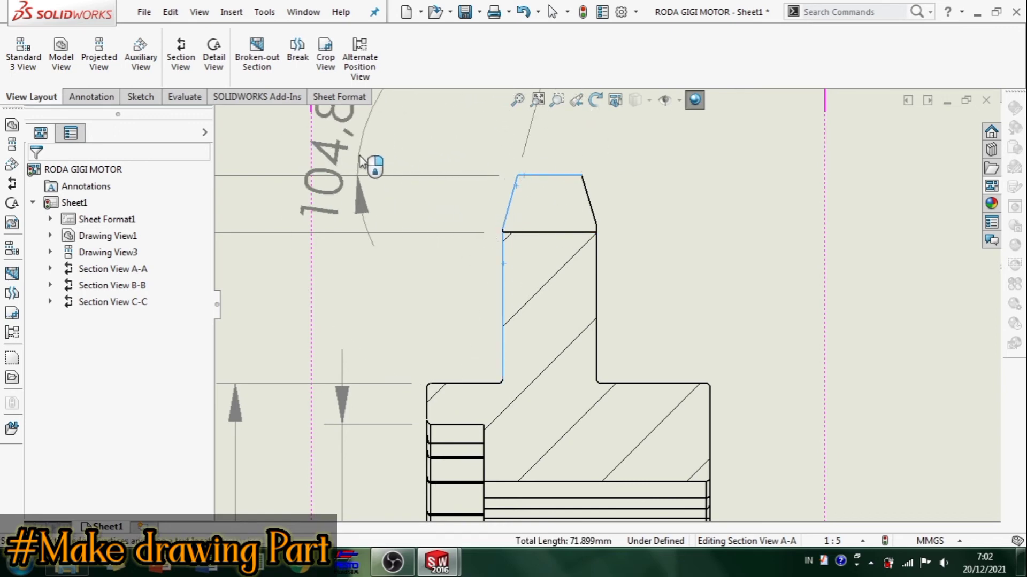
pyautogui.scroll(3, 444, 161)
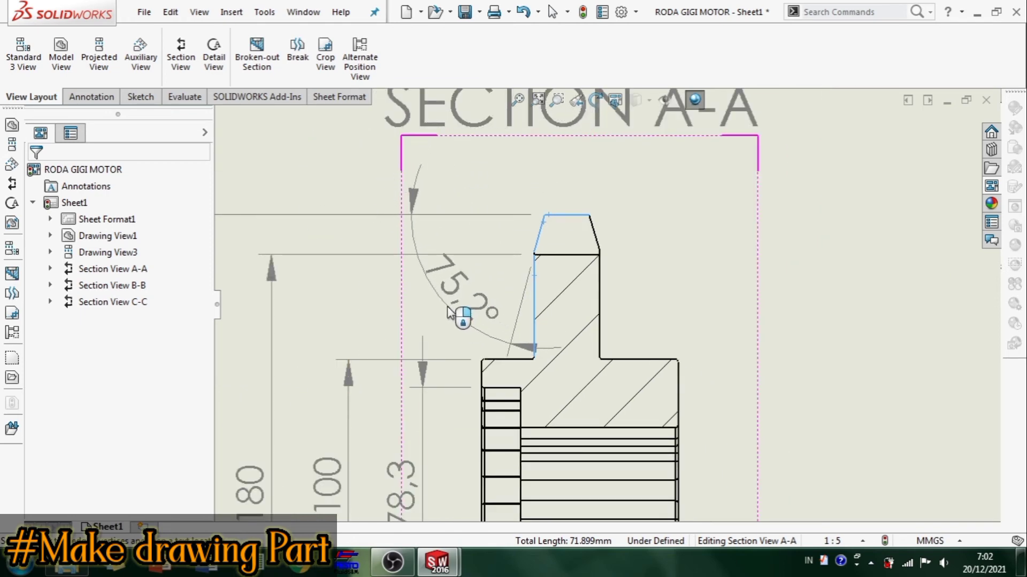
pyautogui.click(448, 312)
pyautogui.click(591, 243)
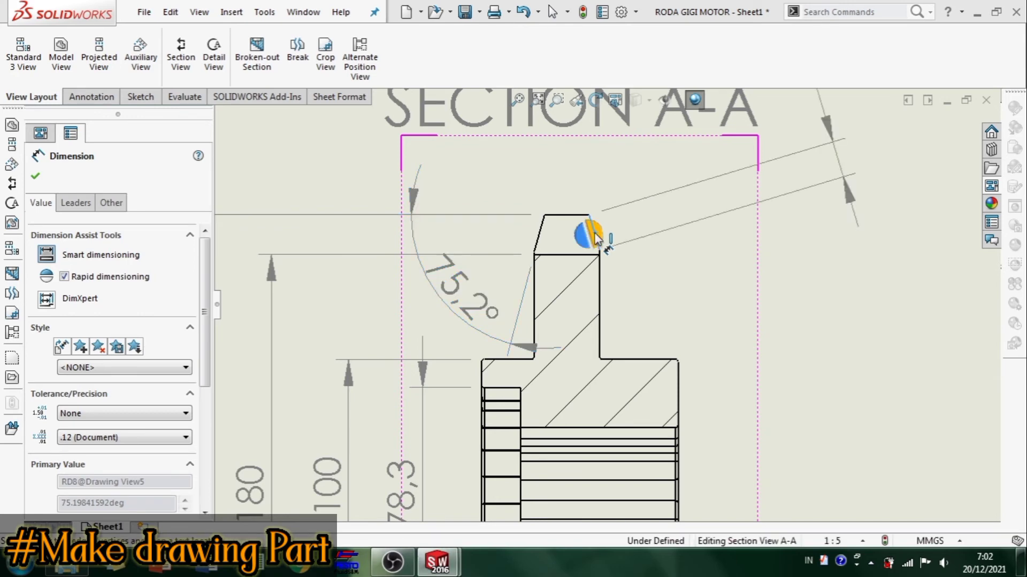
pyautogui.click(588, 255)
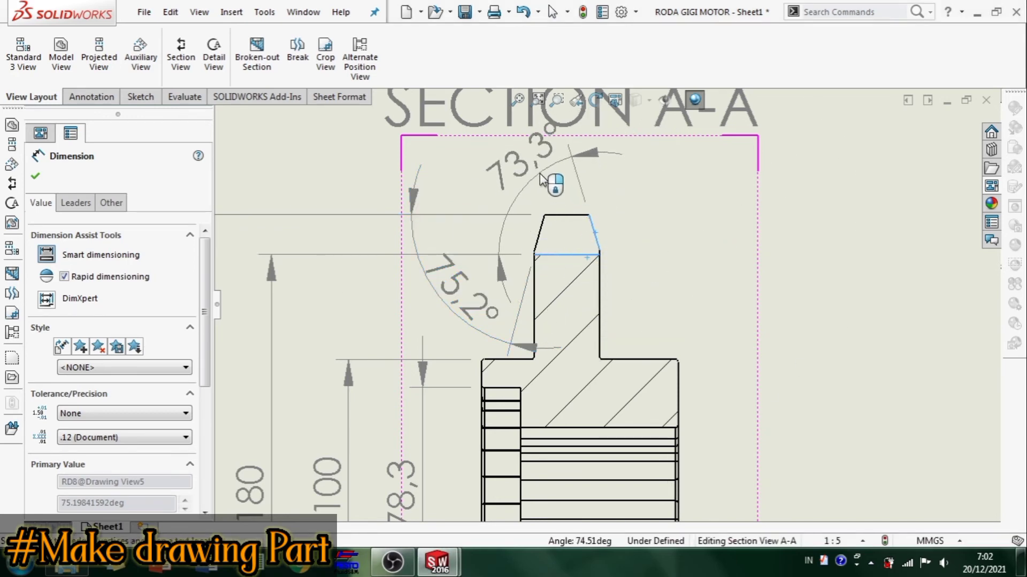
pyautogui.press('Escape')
# Dimension the aligned length of the upper tooth's sloping left flank in section A-A
pyautogui.scroll(2, 719, 332)
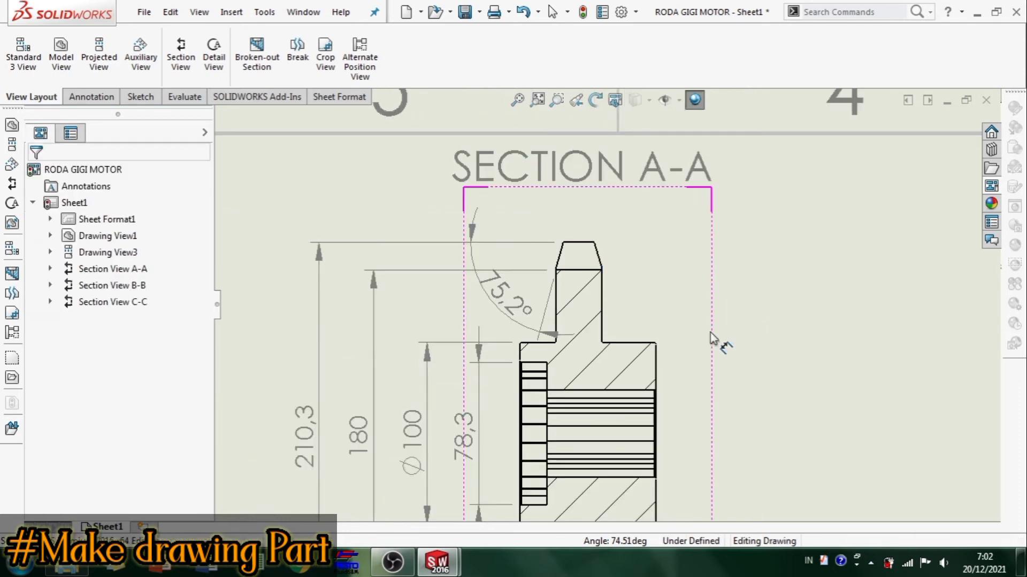
pyautogui.click(565, 247)
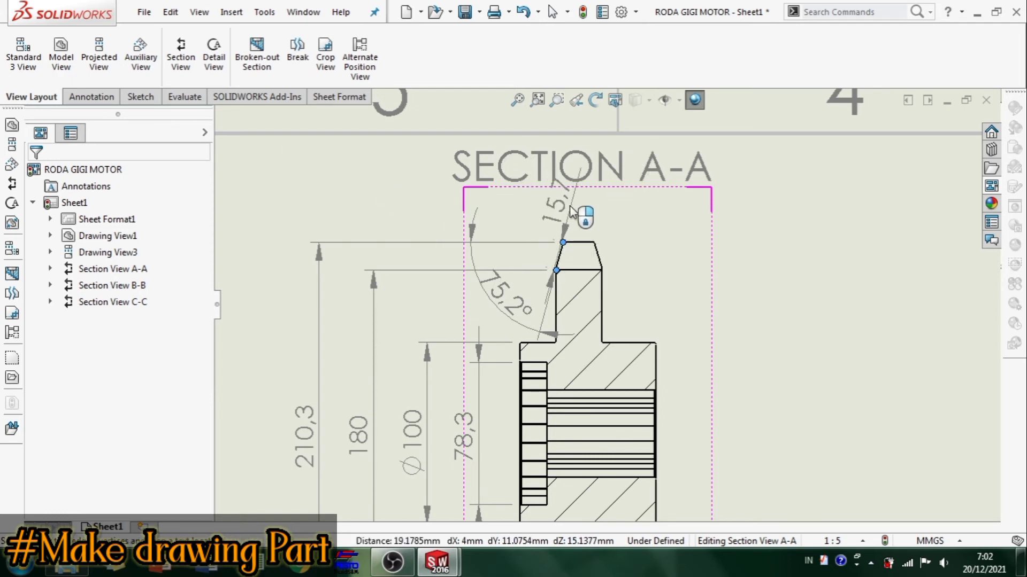
pyautogui.click(559, 211)
pyautogui.press('Escape')
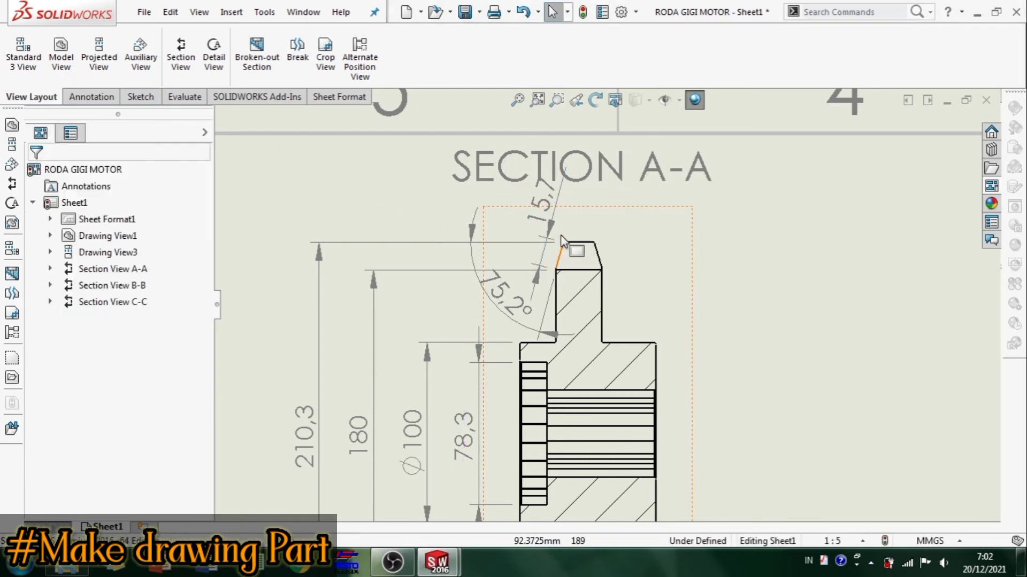
# Dimension the horizontal offset between the two end points of the upper tooth's left flank, placed above the SECTION A-A label
pyautogui.scroll(-3, 570, 242)
pyautogui.click(562, 248)
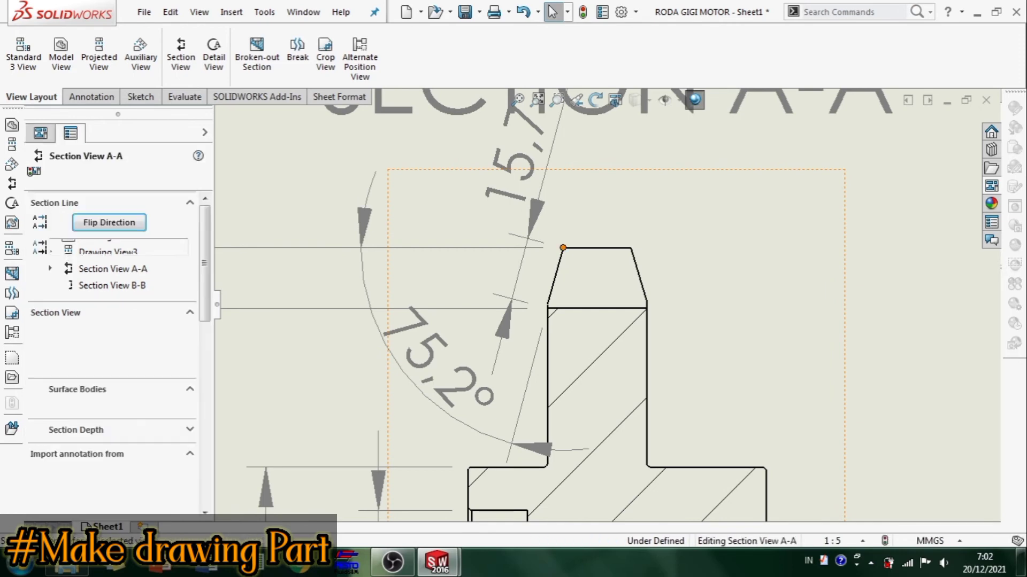
pyautogui.moveTo(715, 292); pyautogui.dragTo(688, 294, button='right')
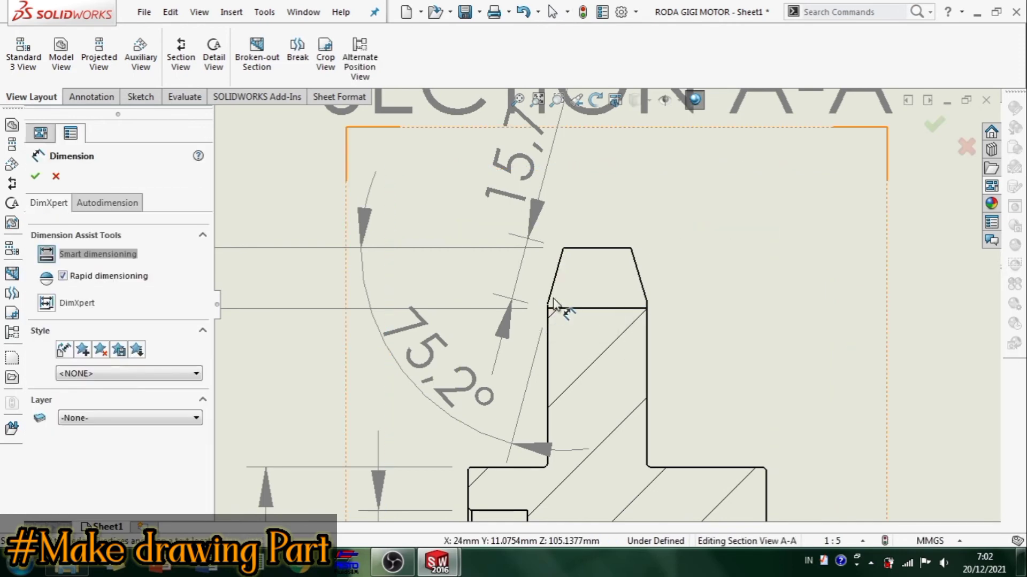
pyautogui.click(563, 248)
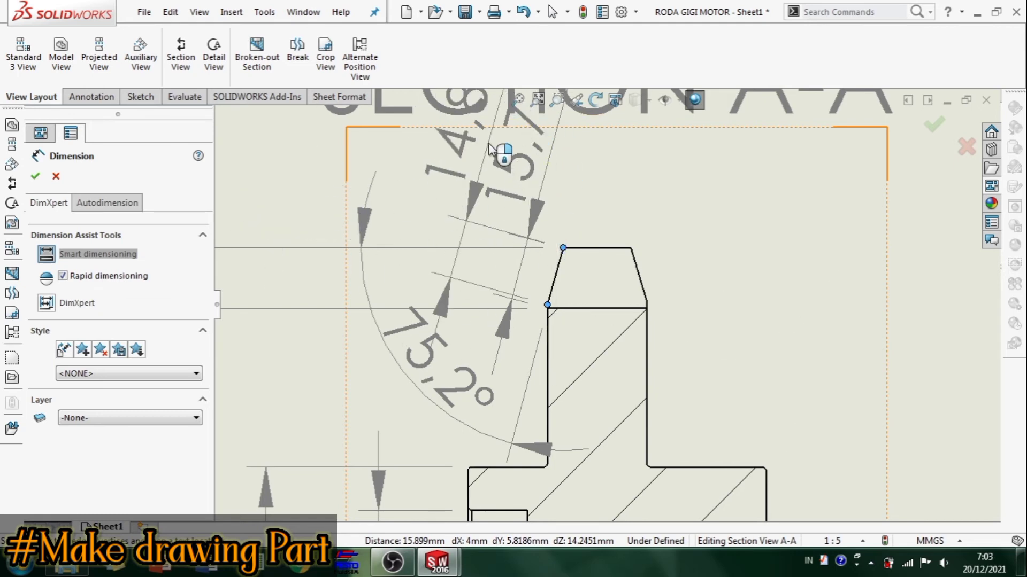
pyautogui.scroll(3, 594, 142)
pyautogui.scroll(2, 599, 138)
pyautogui.scroll(-2, 583, 138)
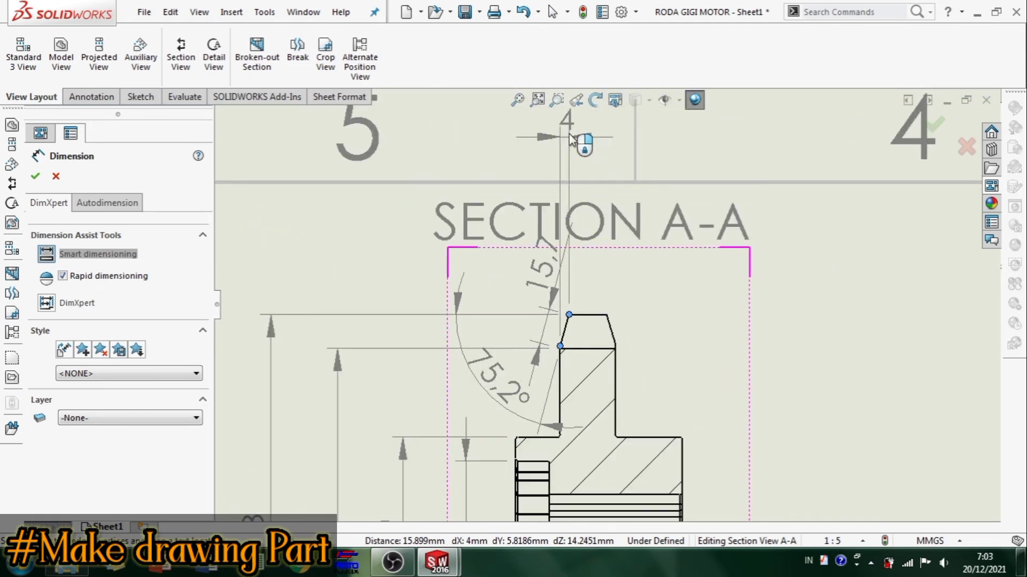
pyautogui.click(571, 140)
# Dimension the upper tooth's tip width in section A-A, placed between the tooth and the view label
pyautogui.click(588, 316)
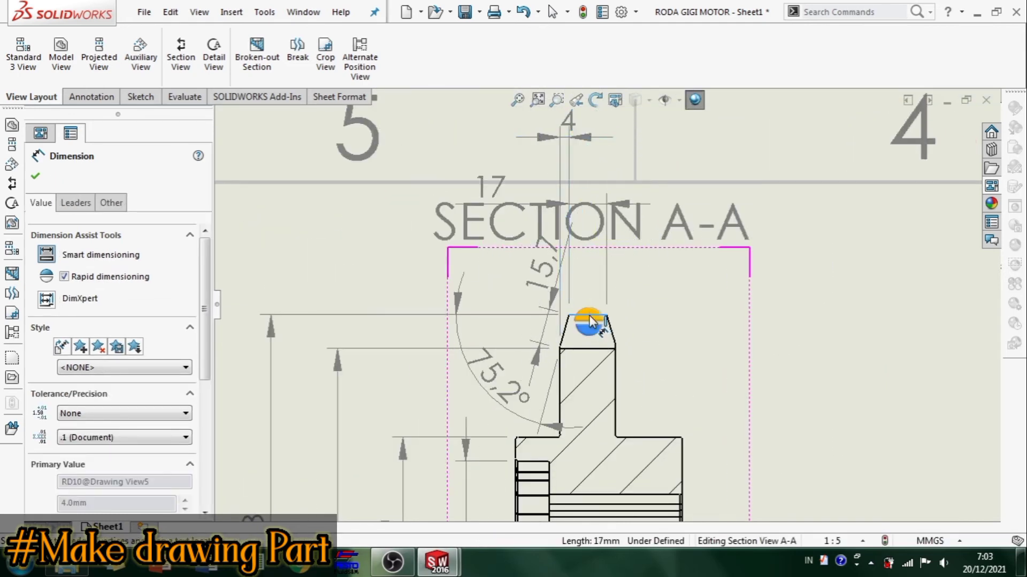
pyautogui.click(590, 290)
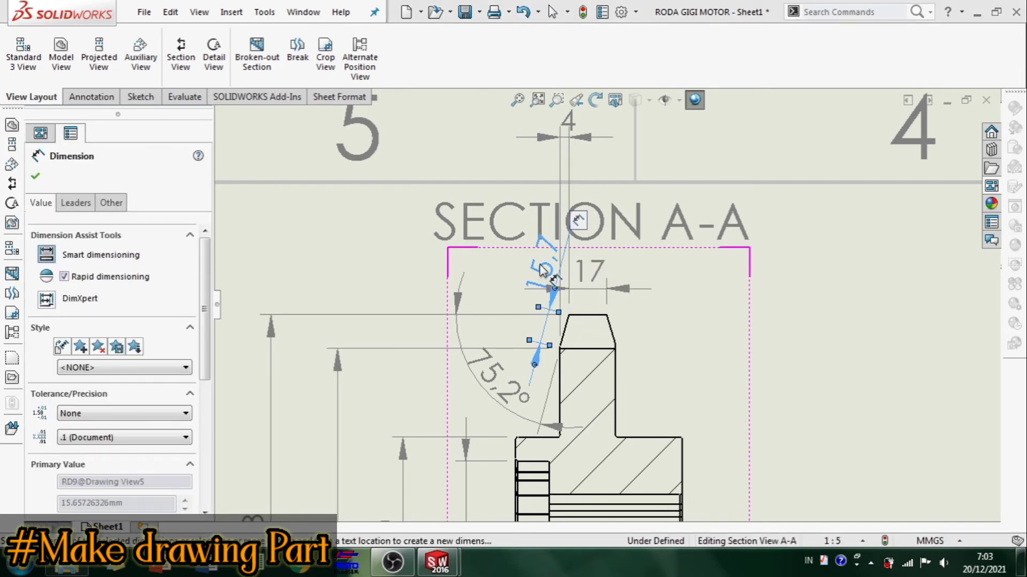
pyautogui.press('Escape')
# Delete the aligned flank length dimension and move the flank offset dimension close above the tooth, with the tip width dimension above it
pyautogui.moveTo(567, 127); pyautogui.dragTo(542, 265)
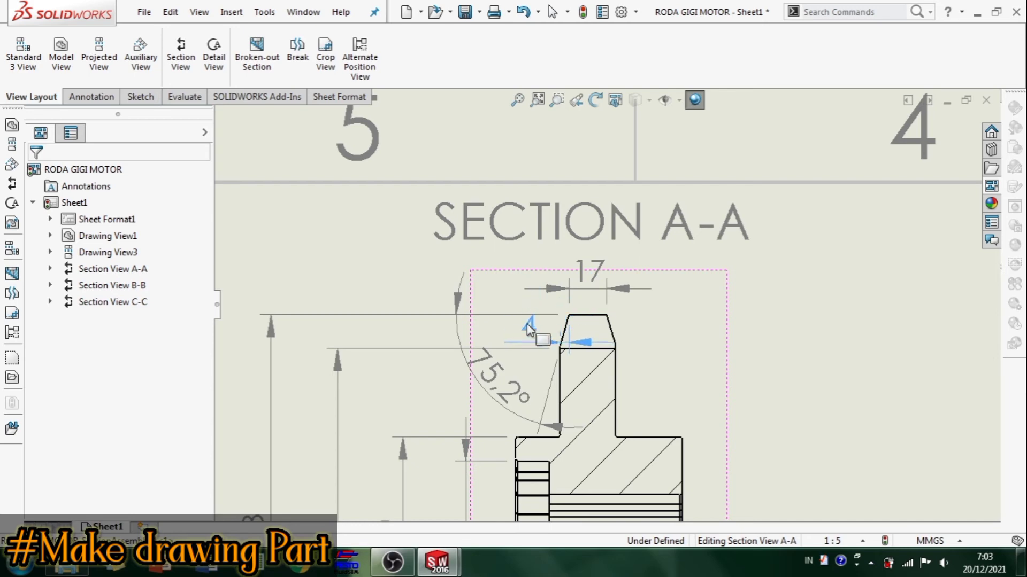
pyautogui.moveTo(530, 329); pyautogui.dragTo(525, 282)
pyautogui.moveTo(599, 263); pyautogui.dragTo(605, 251)
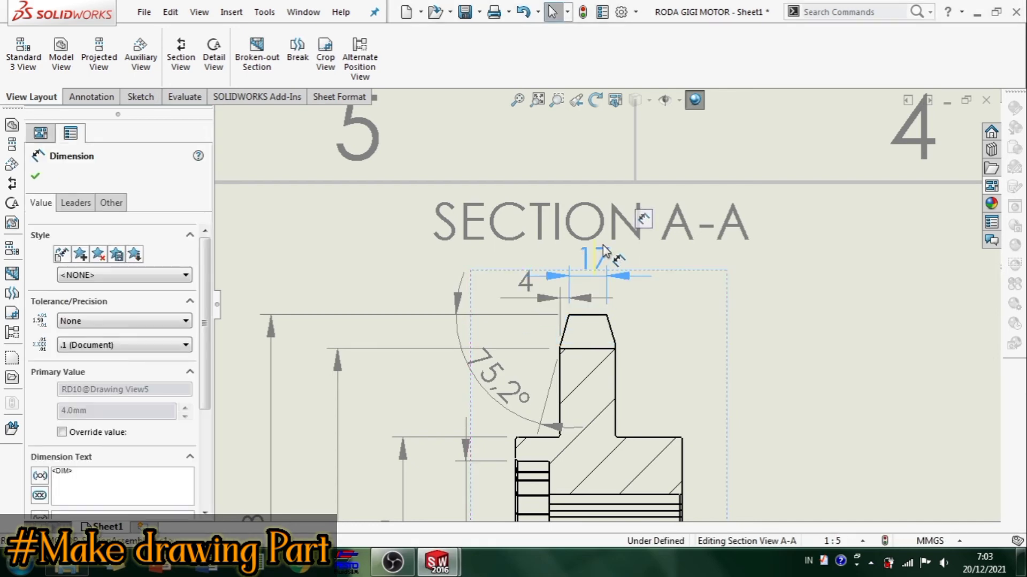
pyautogui.click(678, 378)
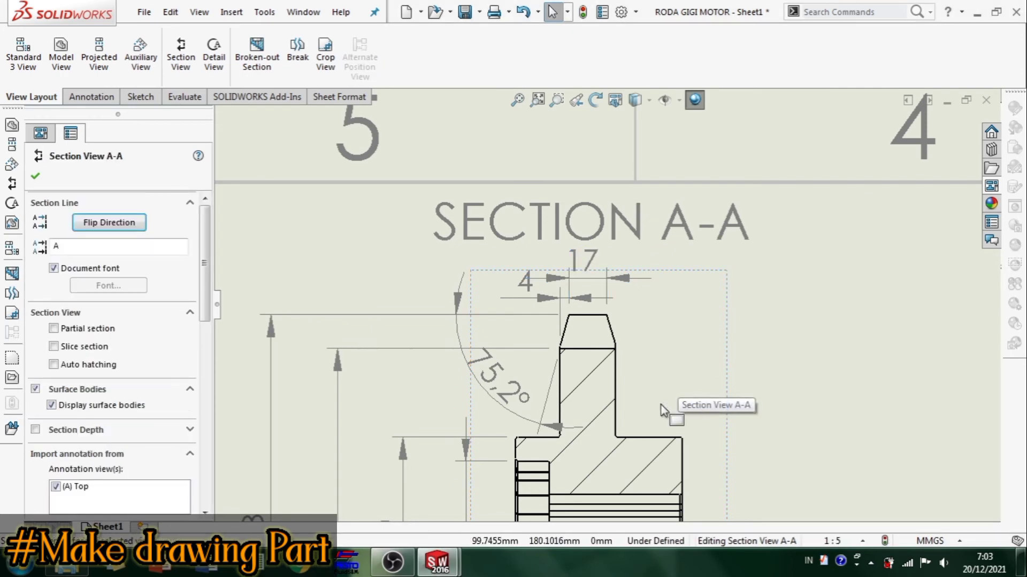
# Dimension the width of the uppermost spline slot in section B-B, with the value placed above the slot
pyautogui.scroll(4, 663, 410)
pyautogui.scroll(-3, 613, 371)
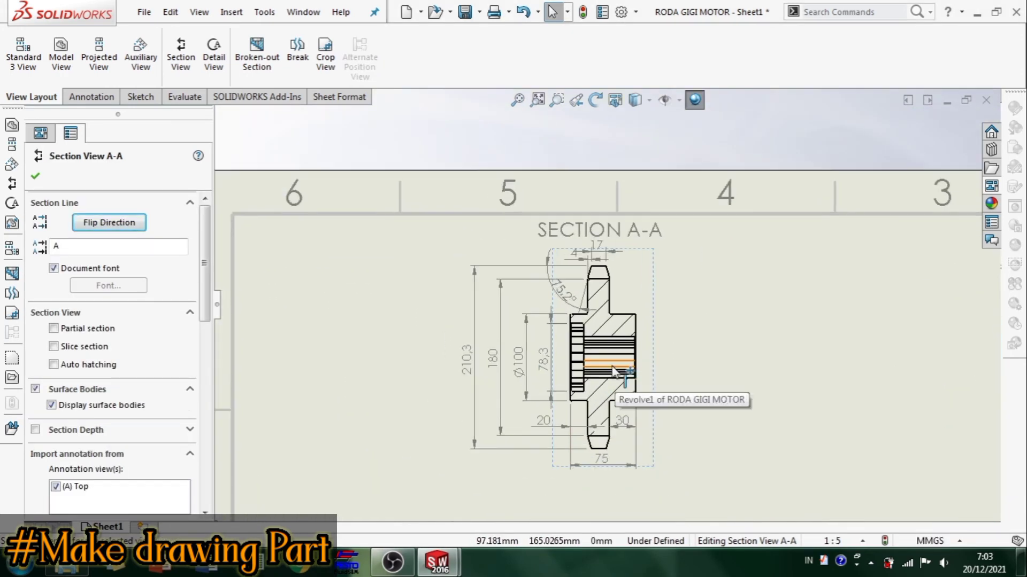
pyautogui.scroll(1, 615, 332)
pyautogui.scroll(3, 640, 405)
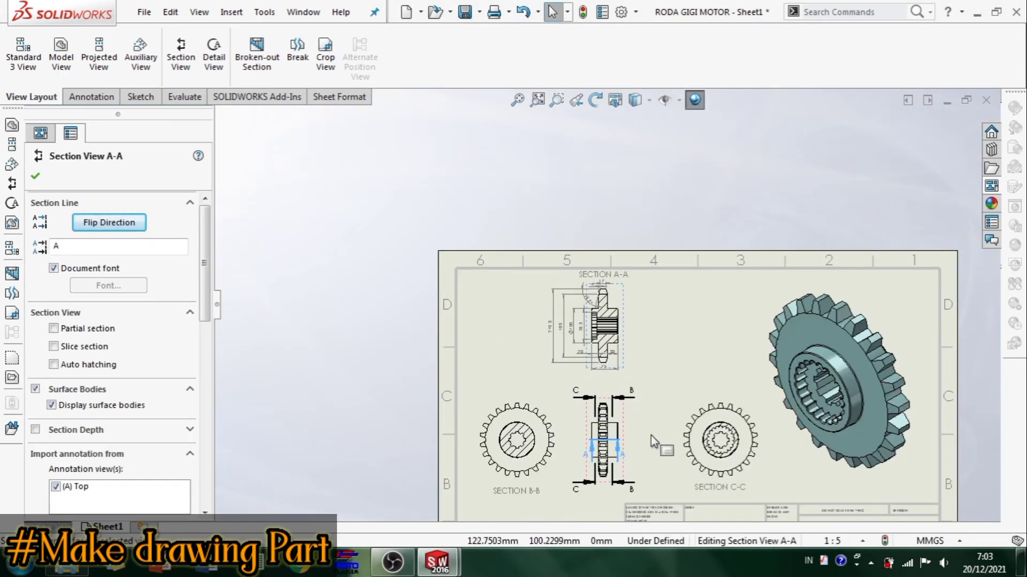
pyautogui.scroll(-2, 625, 434)
pyautogui.scroll(-4, 509, 363)
pyautogui.scroll(-2, 516, 381)
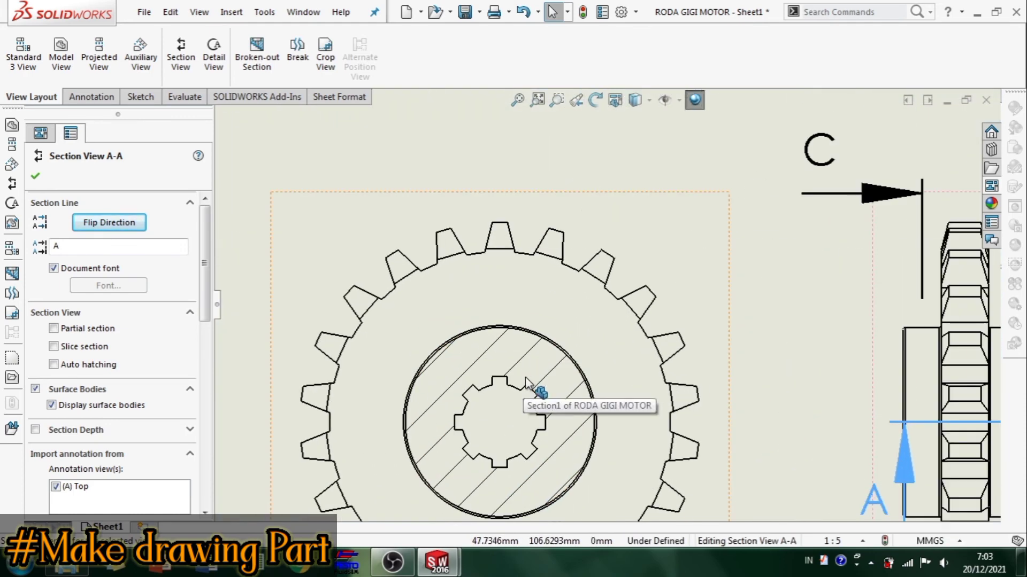
pyautogui.moveTo(672, 246); pyautogui.dragTo(673, 168, button='right')
pyautogui.scroll(-2, 499, 381)
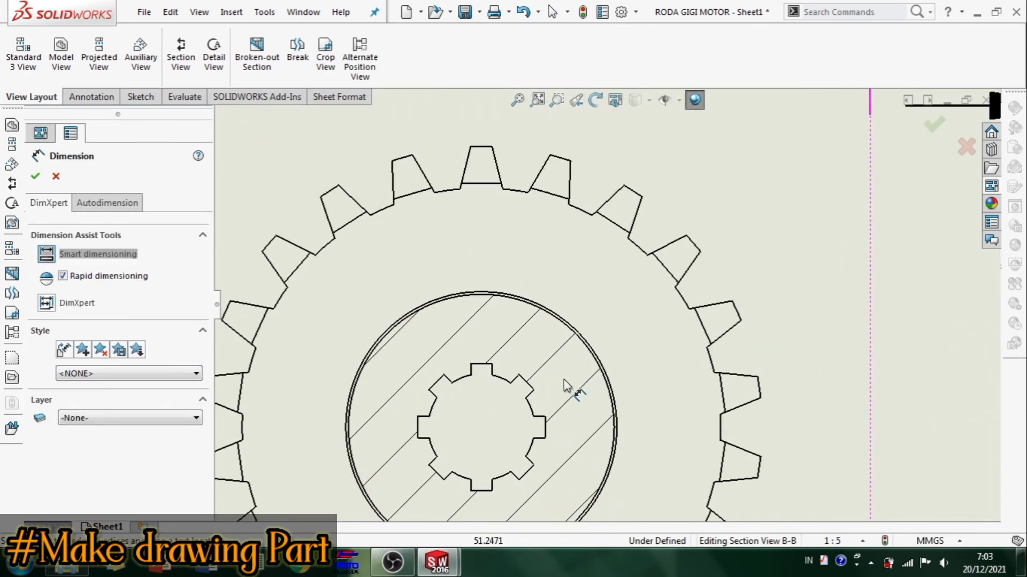
pyautogui.click(481, 366)
# Dimension the depth of the uppermost spline slot in section B-B, with the value placed outside the hub circle
pyautogui.click(482, 364)
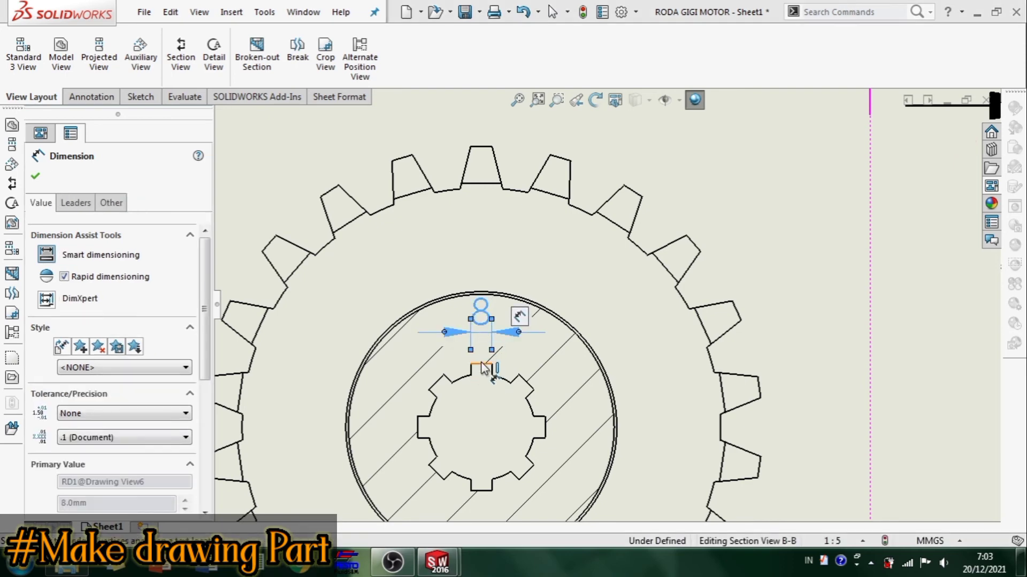
pyautogui.scroll(-2, 493, 381)
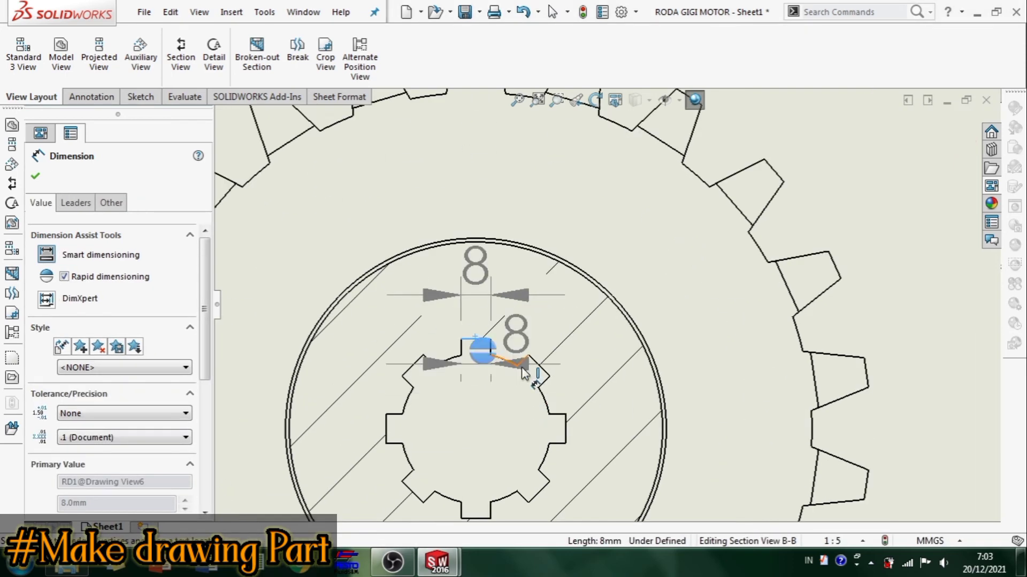
pyautogui.scroll(-3, 521, 368)
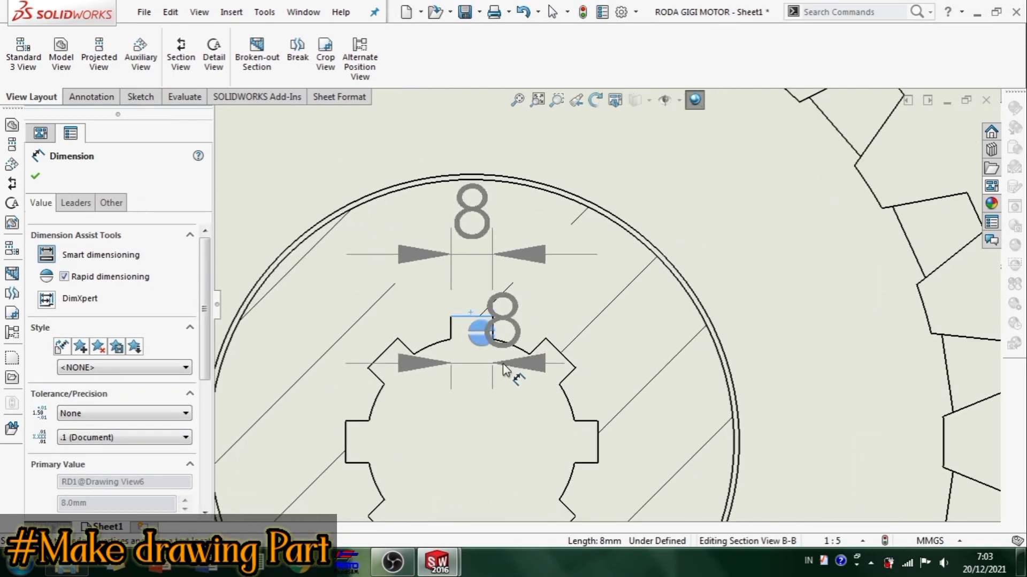
pyautogui.click(443, 323)
pyautogui.scroll(3, 591, 283)
pyautogui.click(711, 233)
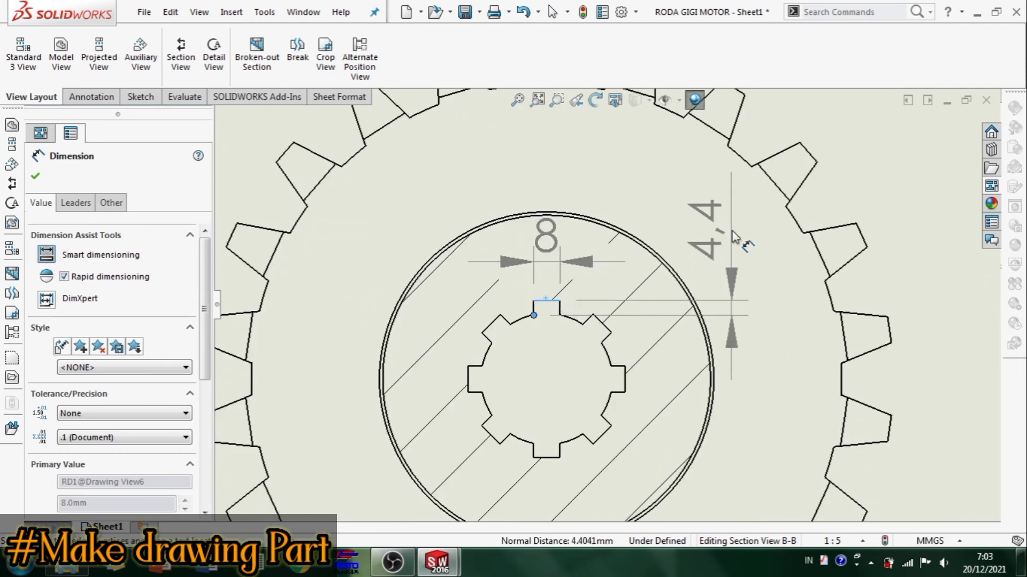
# Dimension the round bore arc between the spline slots in section B-B, displayed as a diameter with its value inside the bore
pyautogui.click(569, 337)
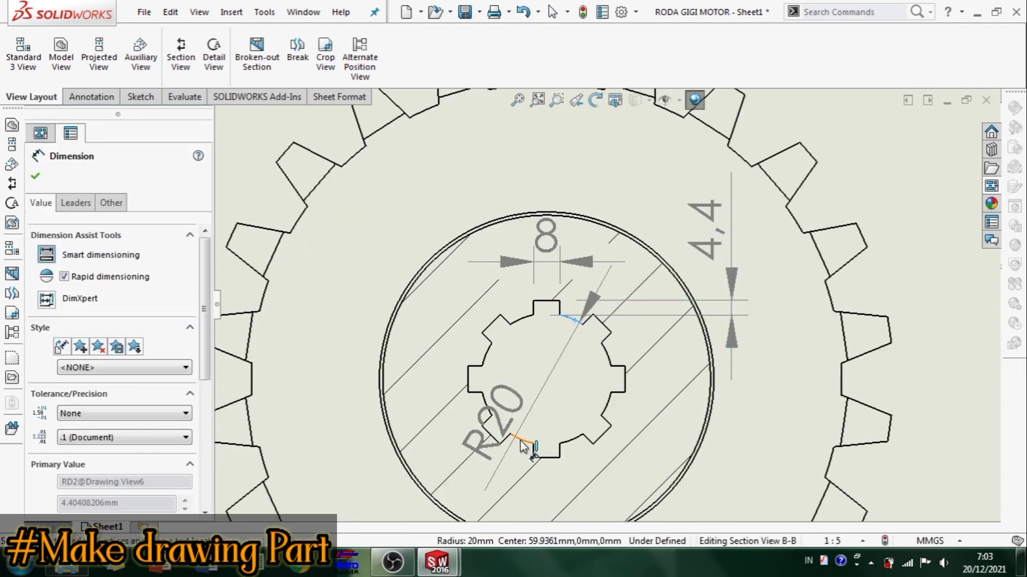
pyautogui.click(524, 440)
pyautogui.scroll(3, 602, 299)
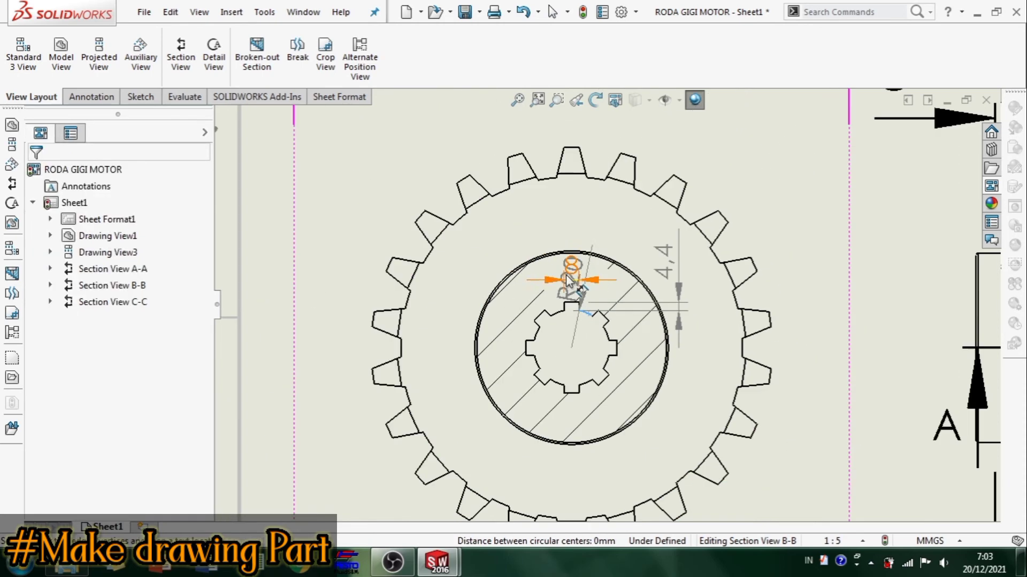
pyautogui.click(342, 372)
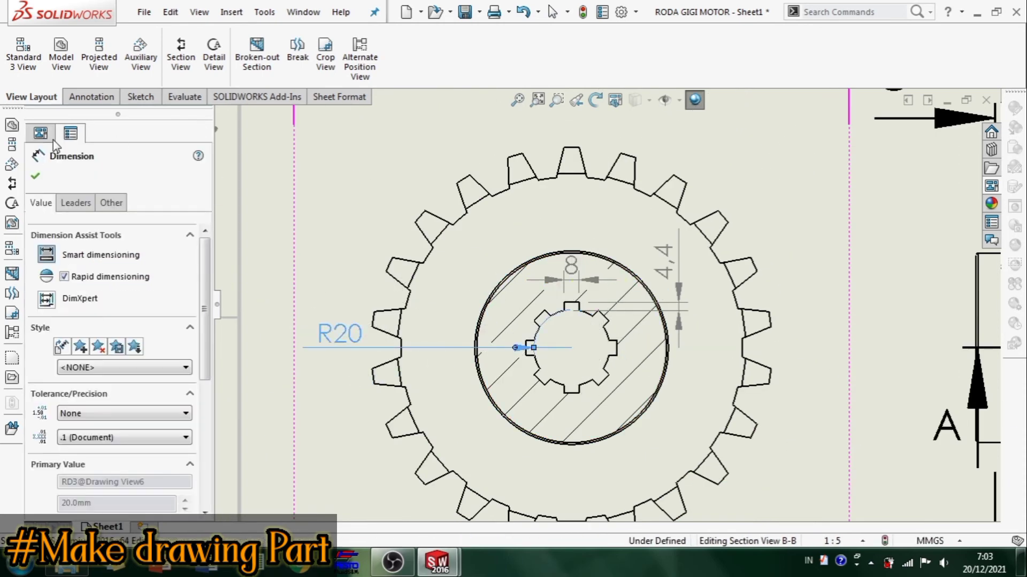
pyautogui.click(75, 204)
pyautogui.click(108, 302)
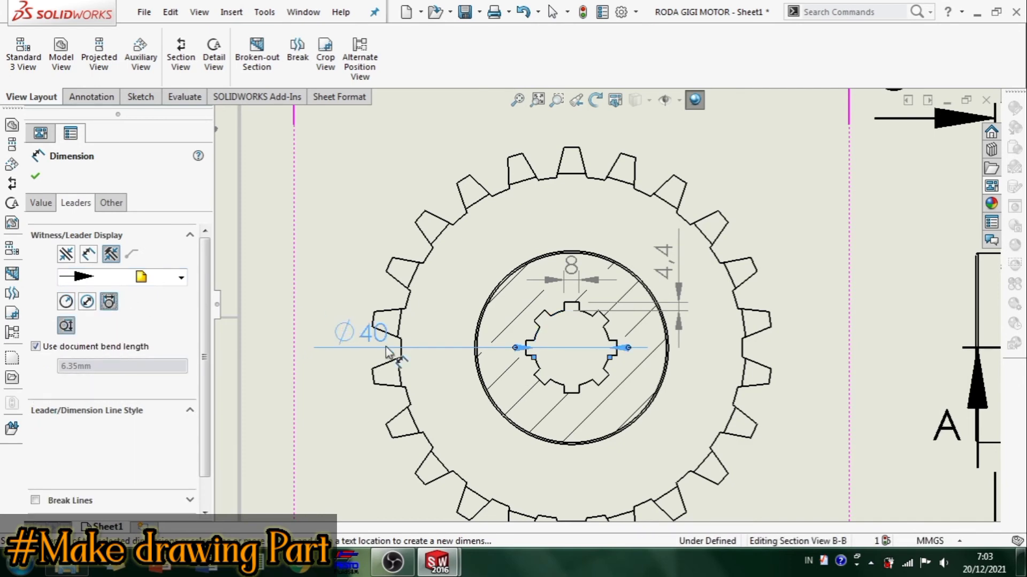
# Attach a leader note reading "22T" to the top tooth of section B-B, with its text above and to the left of the gear
pyautogui.scroll(5, 802, 338)
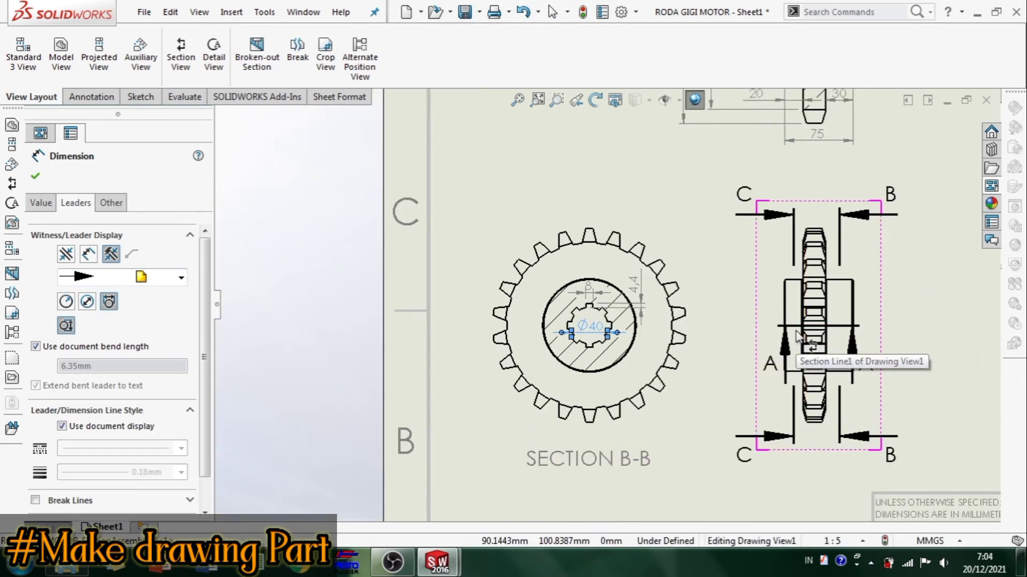
pyautogui.scroll(2, 810, 328)
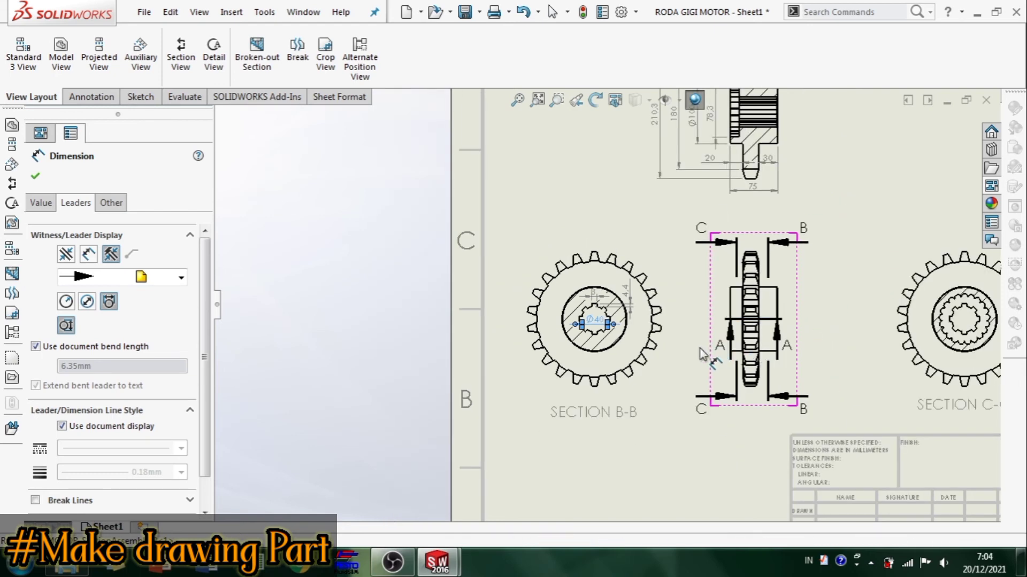
pyautogui.scroll(-3, 699, 348)
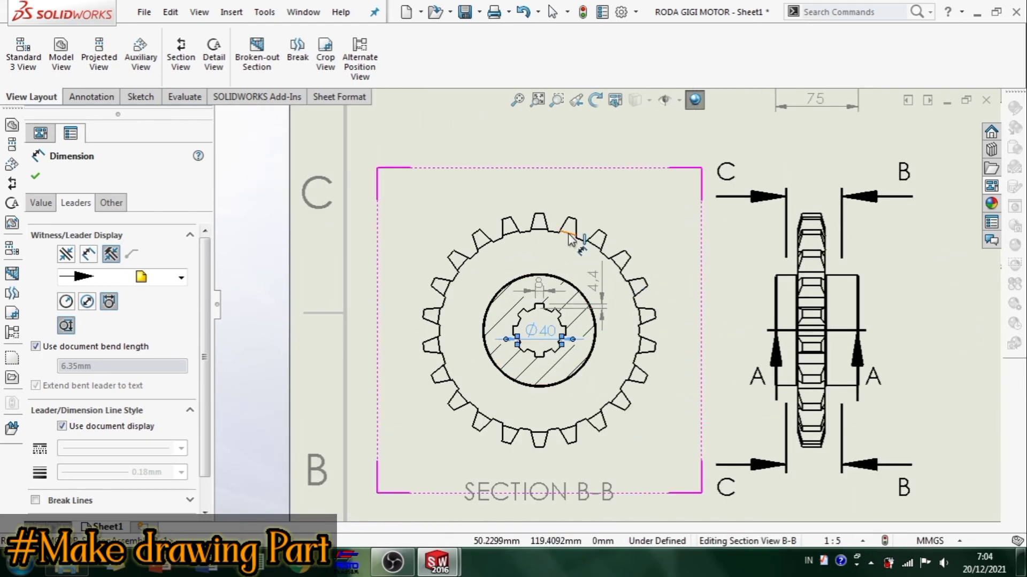
pyautogui.scroll(2, 456, 280)
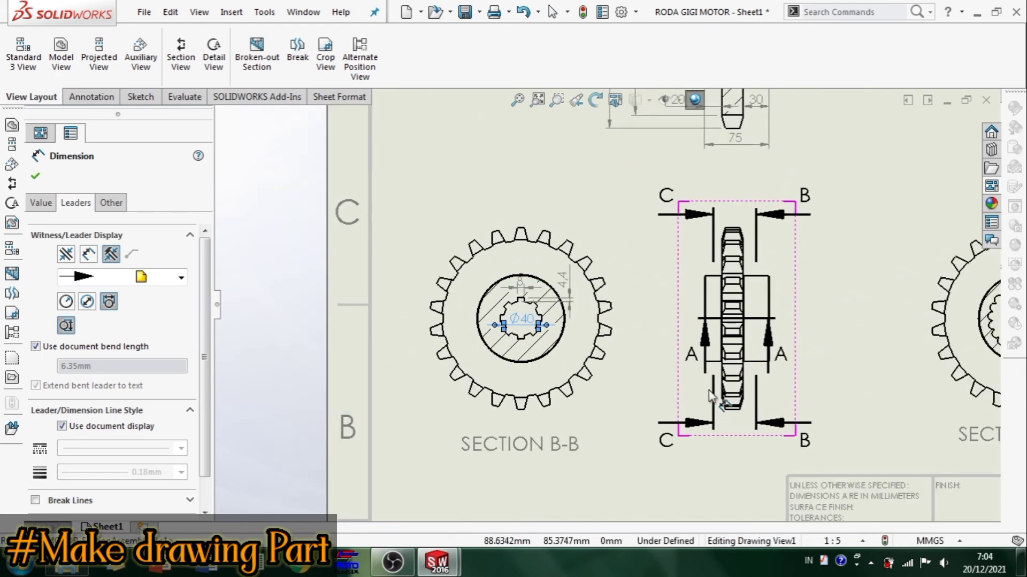
pyautogui.scroll(2, 711, 396)
pyautogui.scroll(-3, 478, 249)
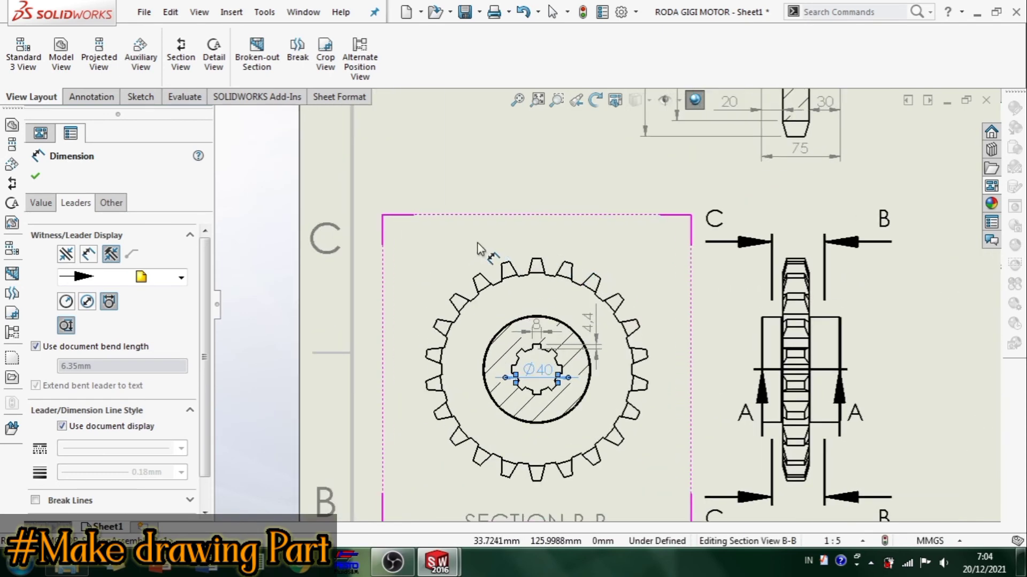
pyautogui.moveTo(477, 249); pyautogui.dragTo(541, 216, button='right')
pyautogui.scroll(-3, 583, 257)
pyautogui.click(520, 260)
pyautogui.click(562, 173)
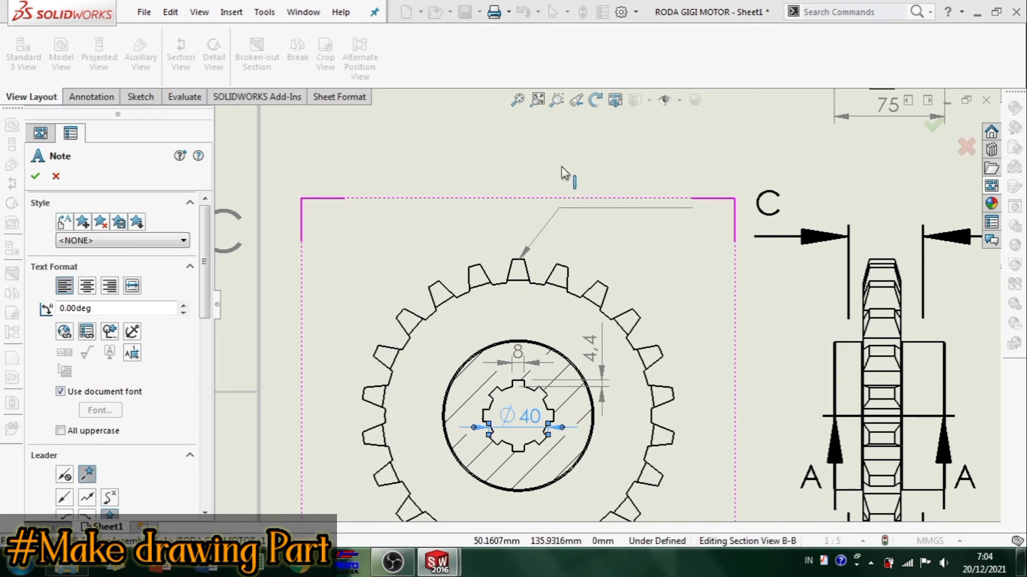
pyautogui.click(332, 188)
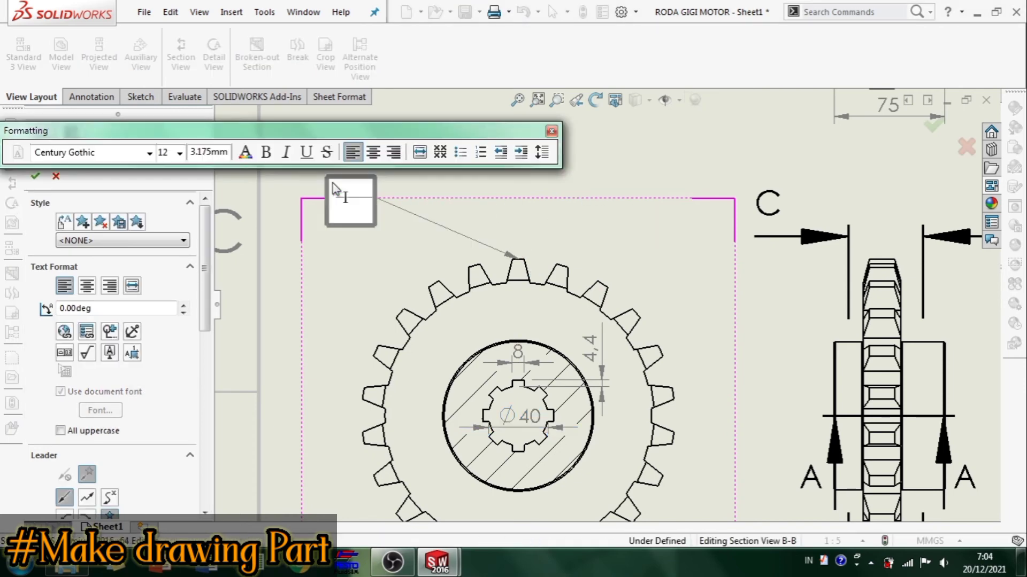
pyautogui.write('22T')
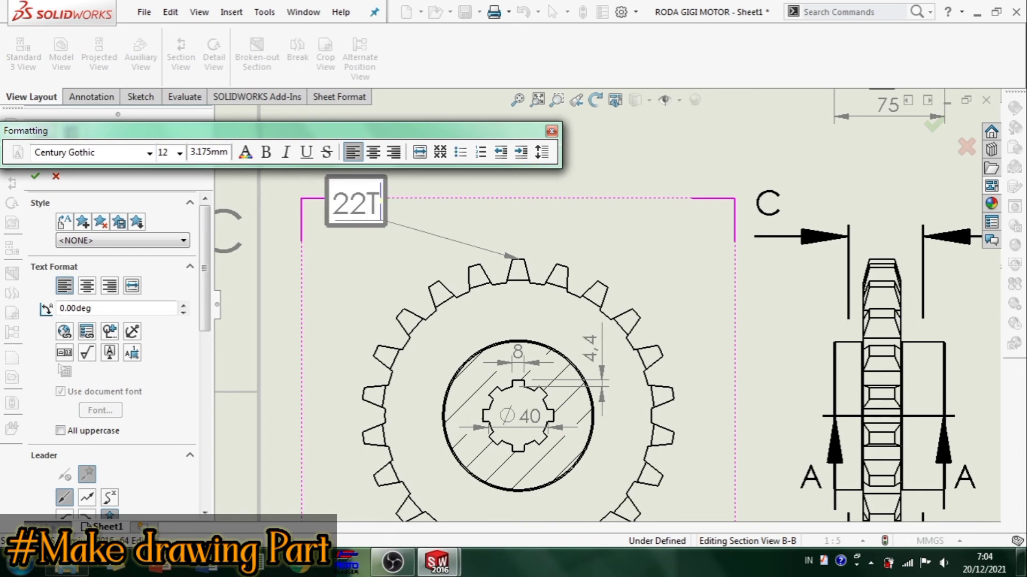
pyautogui.click(612, 224)
pyautogui.scroll(5, 614, 229)
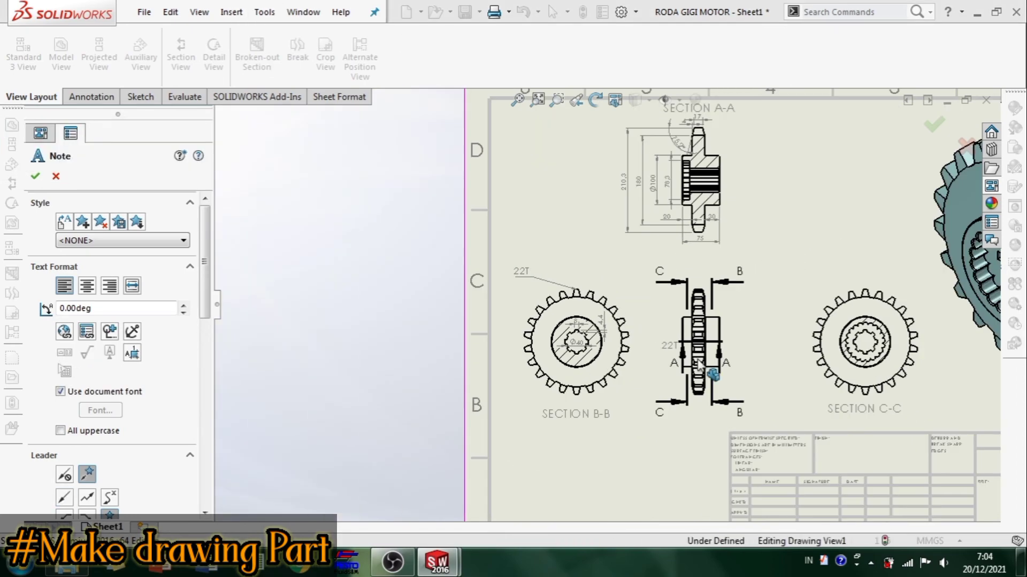
pyautogui.press('Escape')
# Dimension the depth of the scalloped recess from the hub's left face in section A-A, placed just above the 20 mm dimension
pyautogui.scroll(-8, 856, 267)
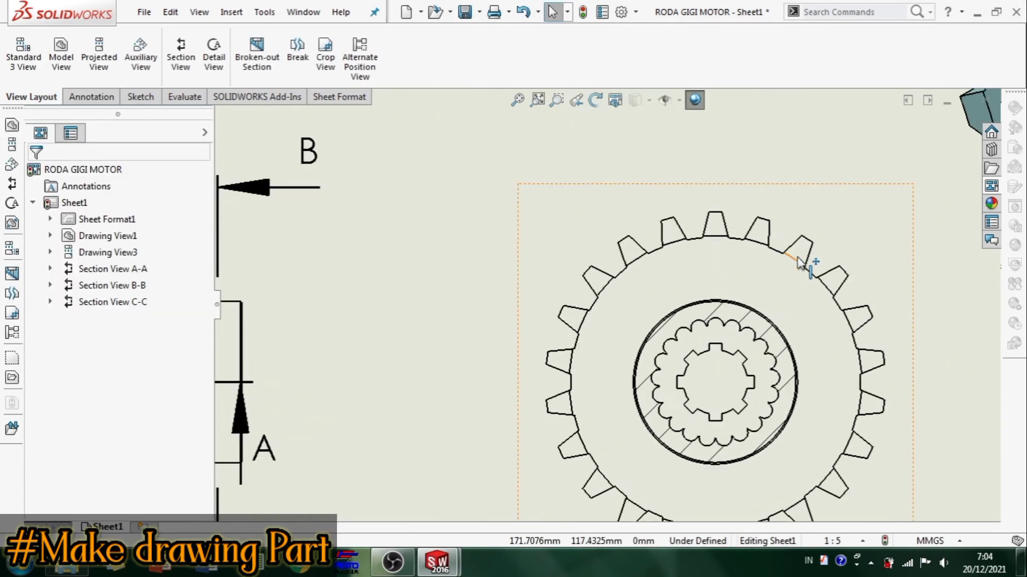
pyautogui.moveTo(832, 250); pyautogui.dragTo(831, 198, button='right')
pyautogui.scroll(6, 604, 298)
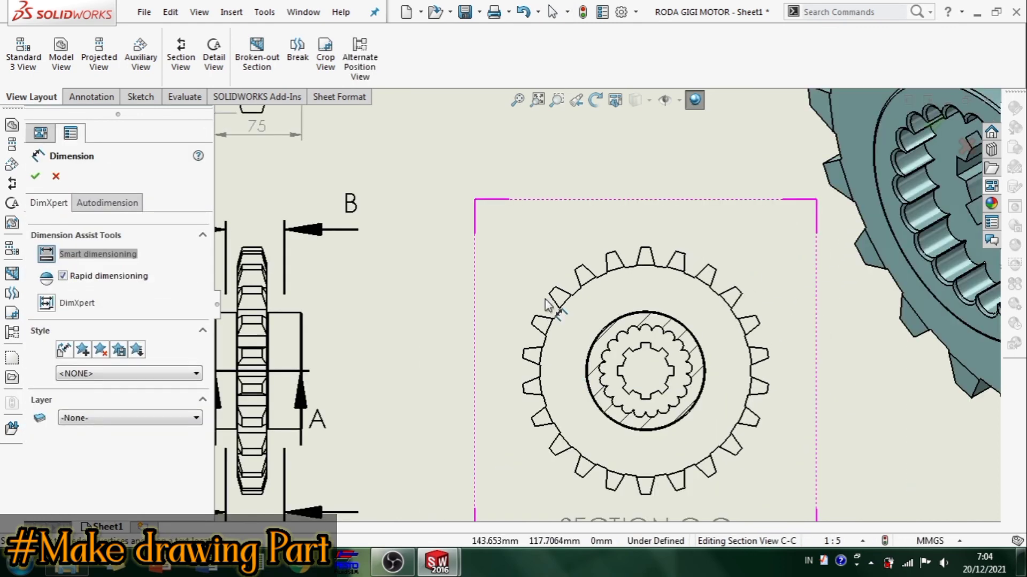
pyautogui.scroll(2, 551, 232)
pyautogui.scroll(-8, 522, 248)
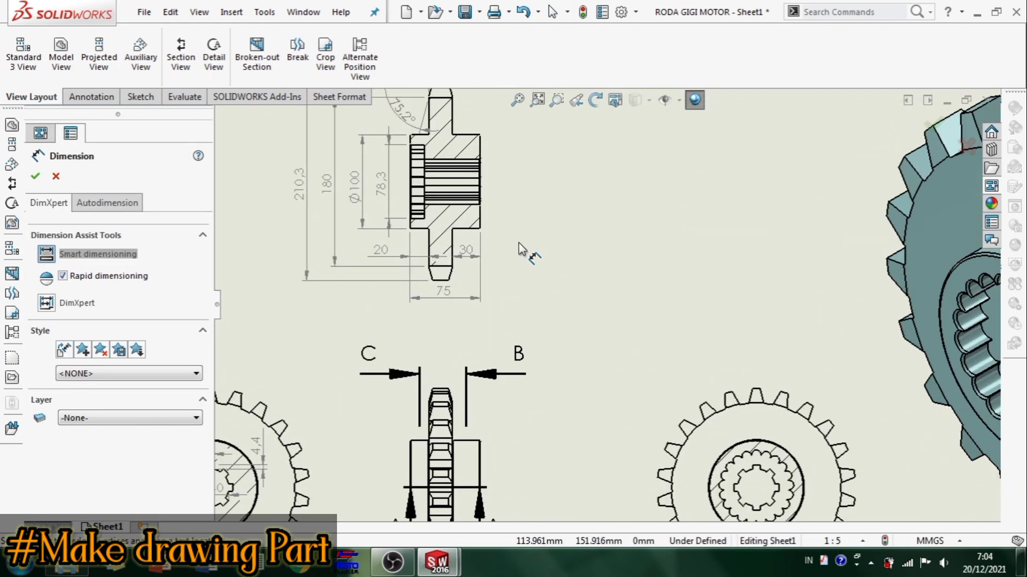
pyautogui.scroll(-2, 449, 235)
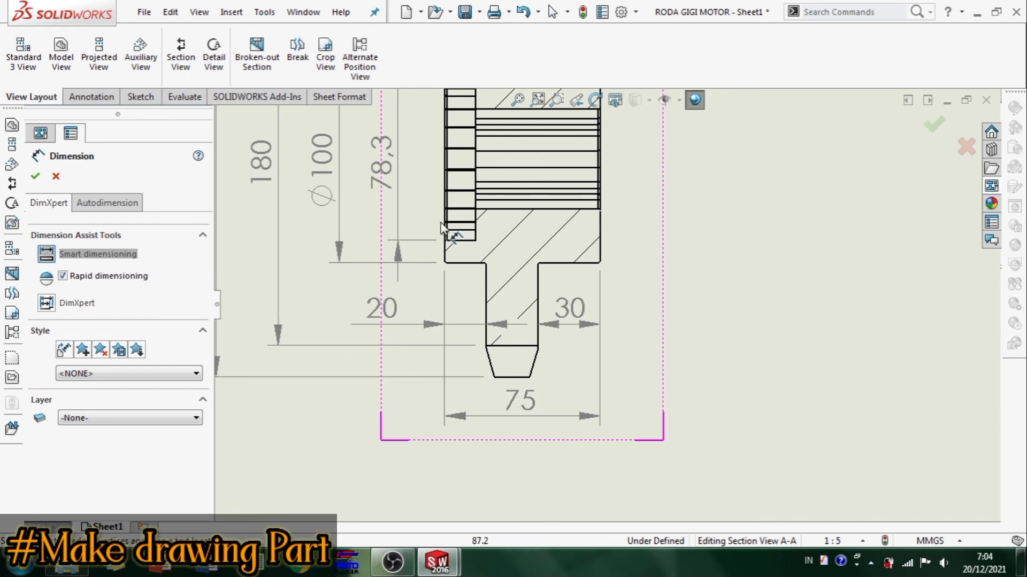
pyautogui.click(471, 218)
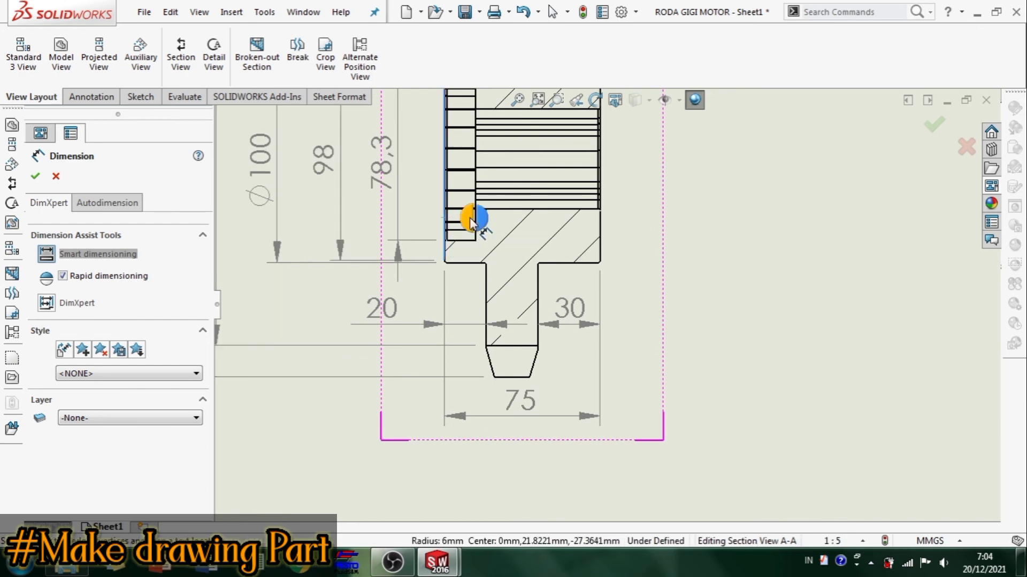
pyautogui.click(476, 182)
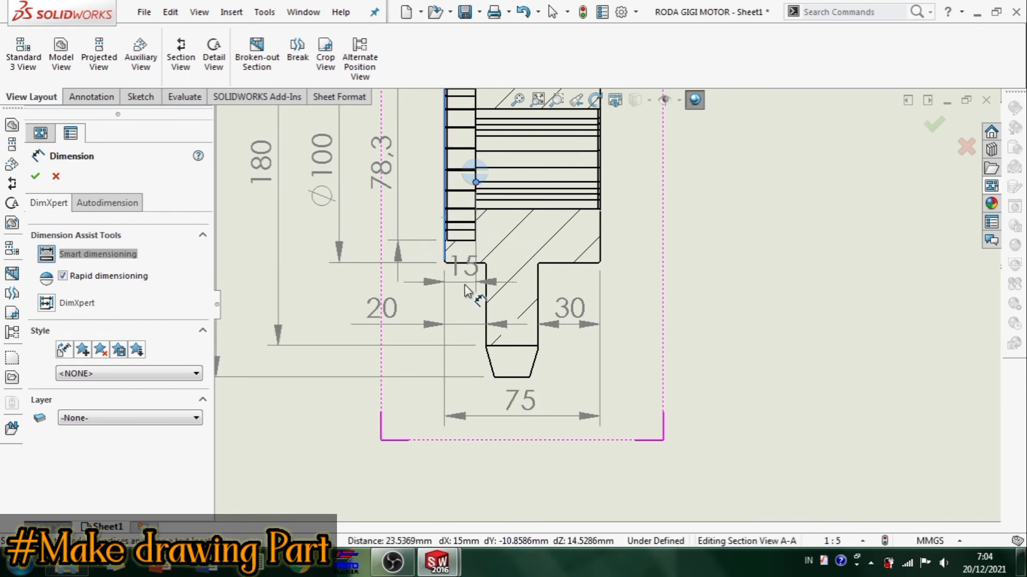
pyautogui.click(462, 297)
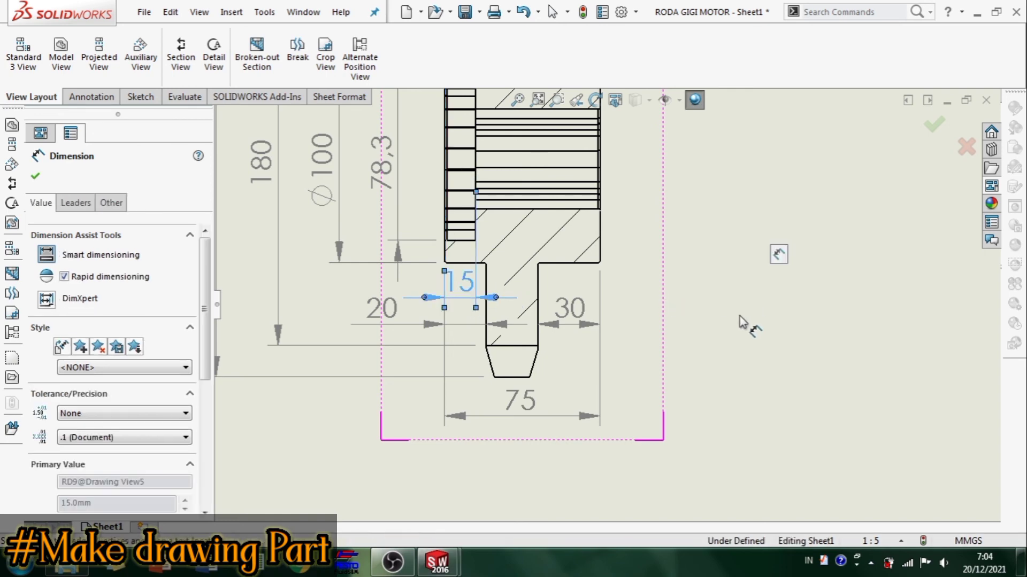
pyautogui.press('Escape')
# Dimension the uppermost scallop arc in section C-C as a diameter, with the value placed above the hub circle
pyautogui.scroll(5, 740, 316)
pyautogui.scroll(-8, 719, 364)
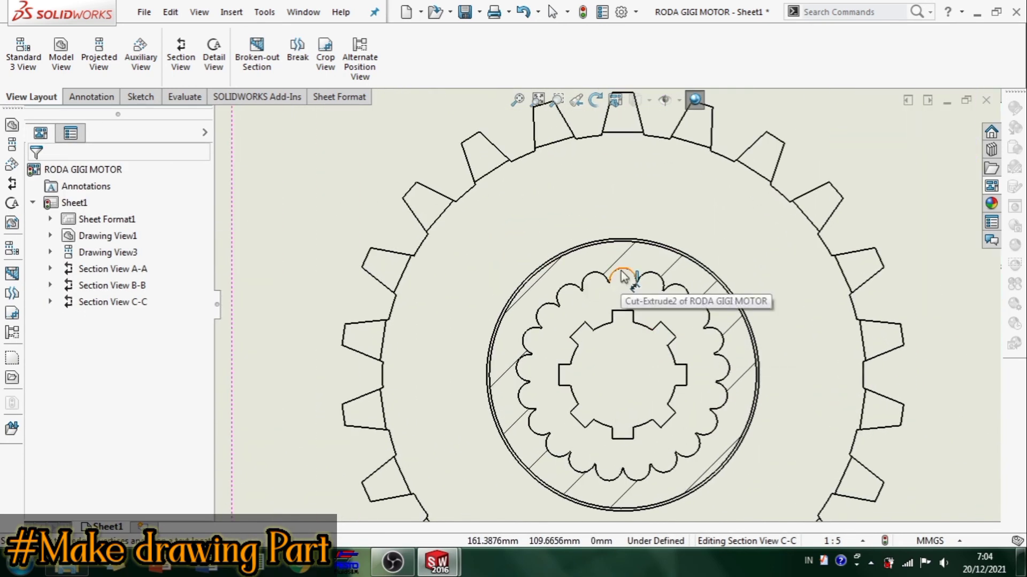
pyautogui.click(623, 275)
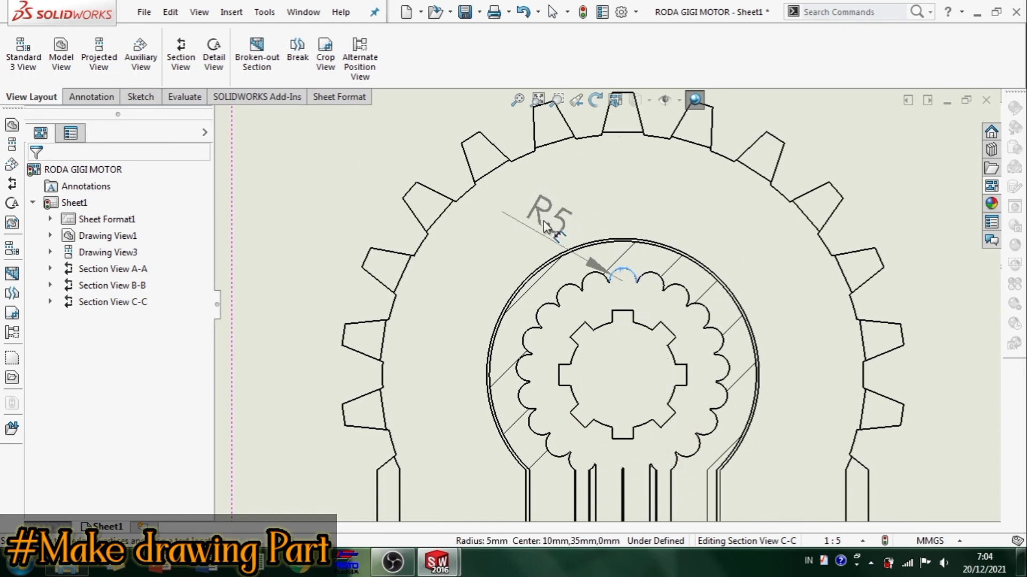
pyautogui.click(444, 268)
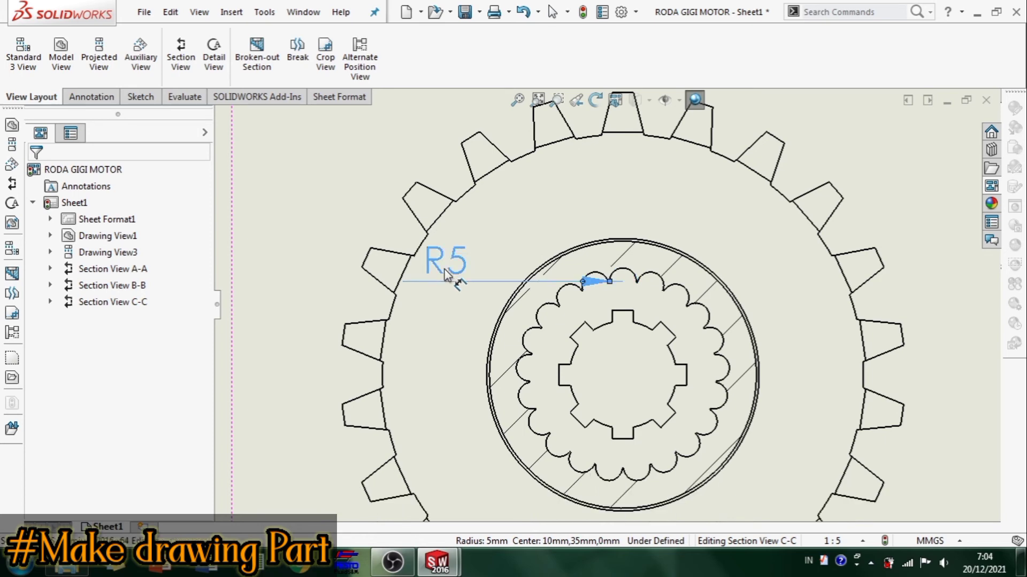
pyautogui.click(108, 302)
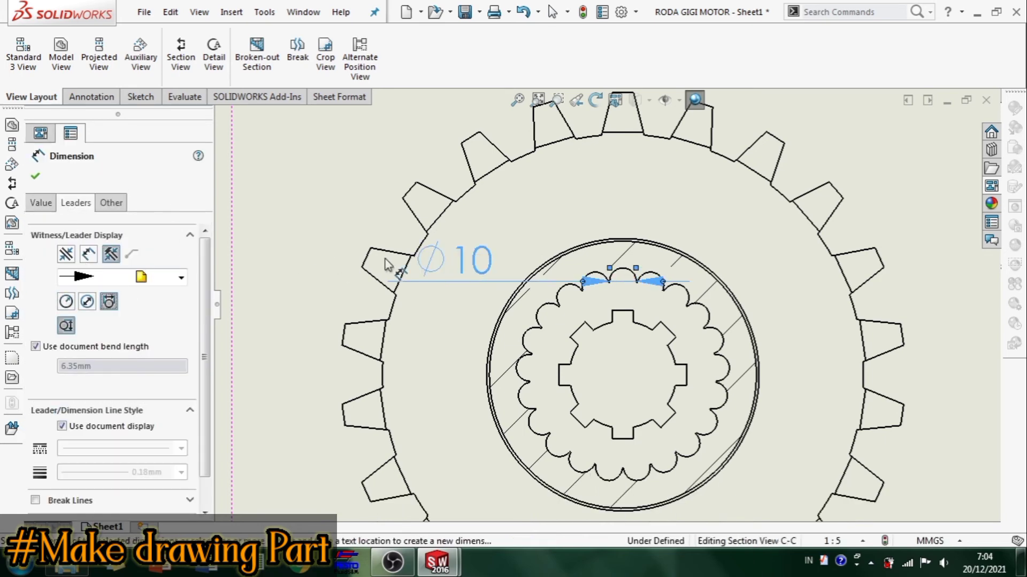
pyautogui.moveTo(476, 258); pyautogui.dragTo(707, 189)
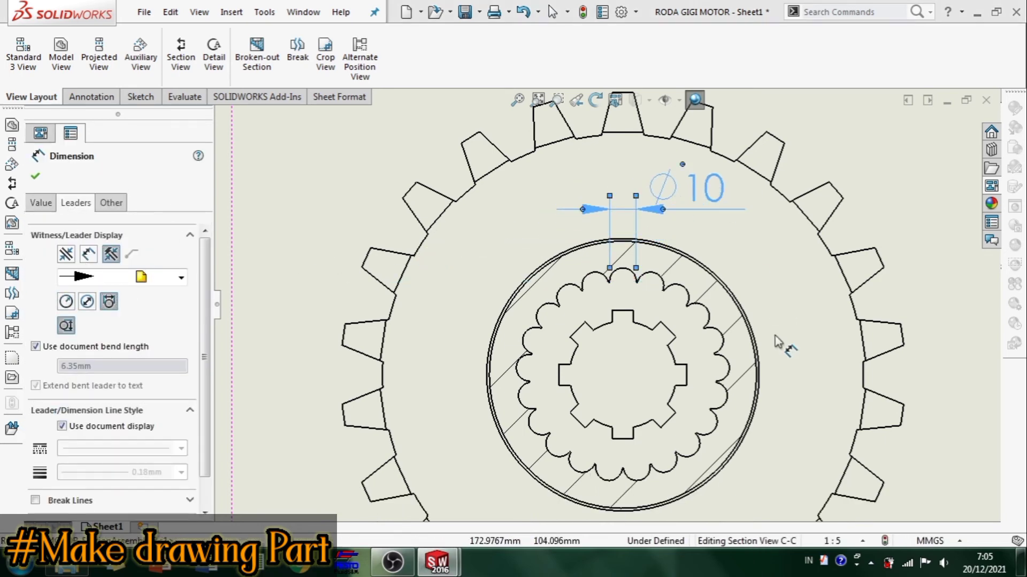
pyautogui.click(546, 442)
pyautogui.scroll(3, 604, 311)
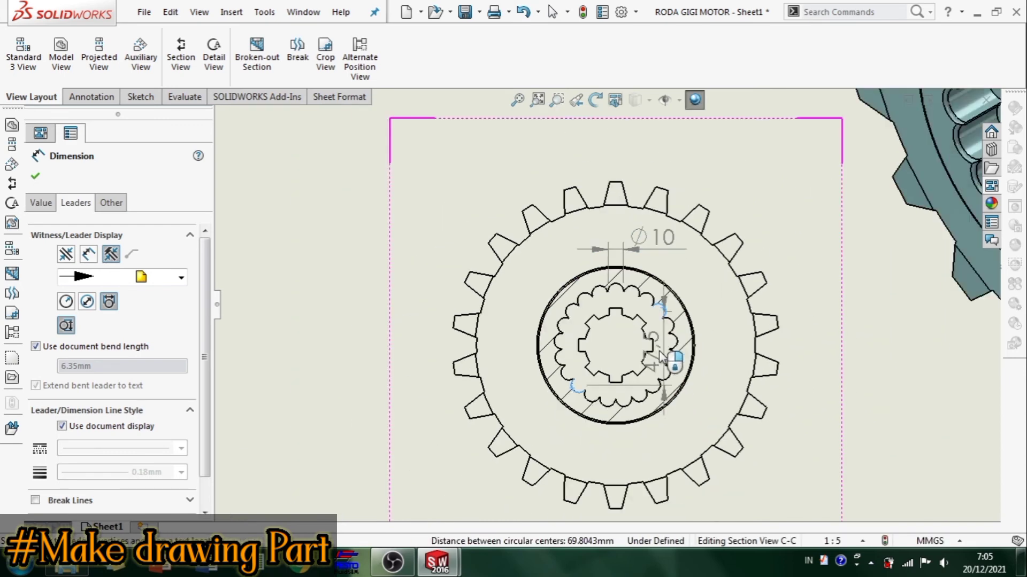
pyautogui.press('Escape')
pyautogui.scroll(-5, 670, 297)
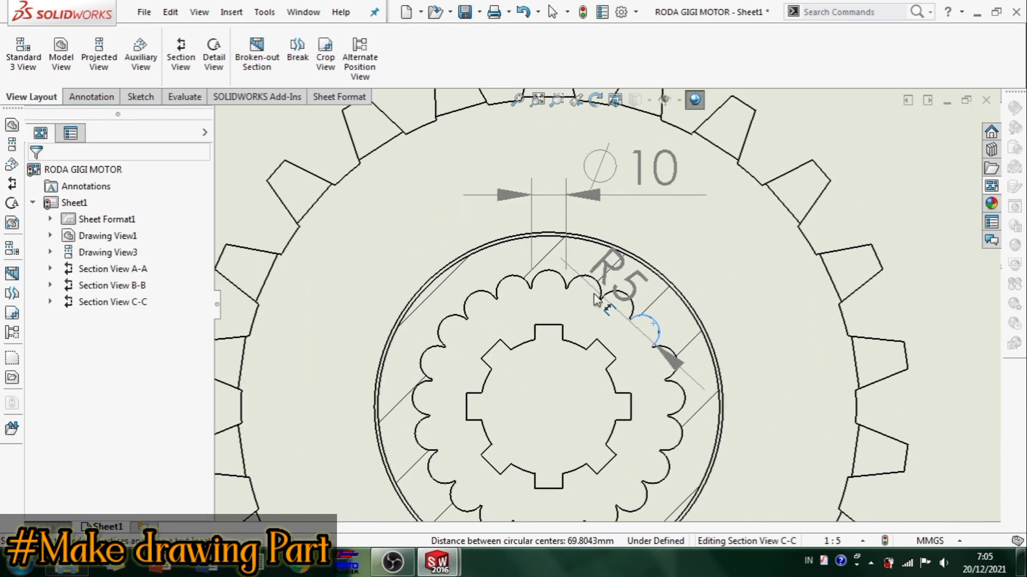
pyautogui.press('Escape')
pyautogui.scroll(1, 641, 328)
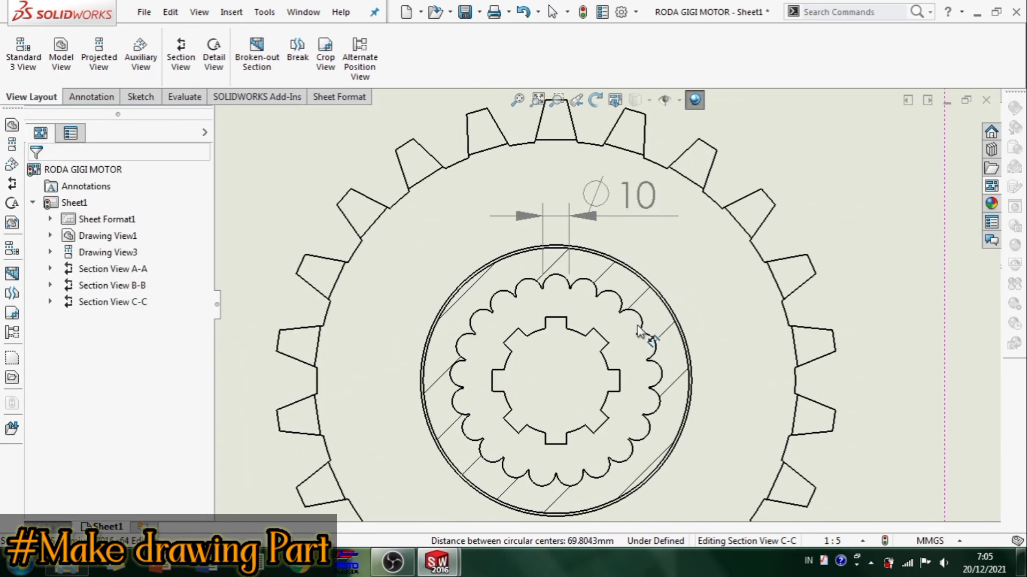
# Sketch a circle on section C-C centred on the bore and passing through the inner cusps between the recess scallops
pyautogui.moveTo(856, 236); pyautogui.dragTo(916, 238, button='right')
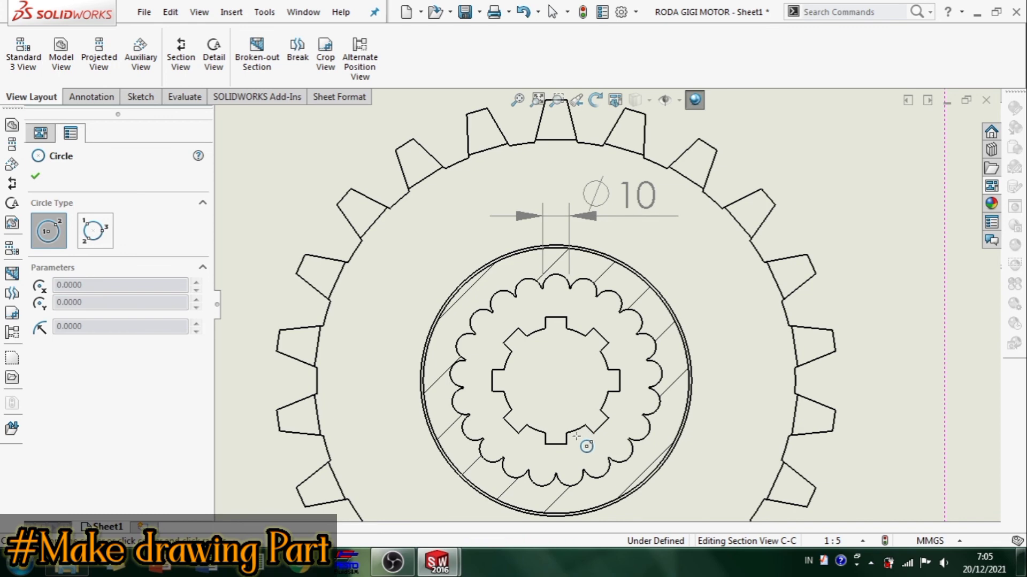
pyautogui.click(556, 381)
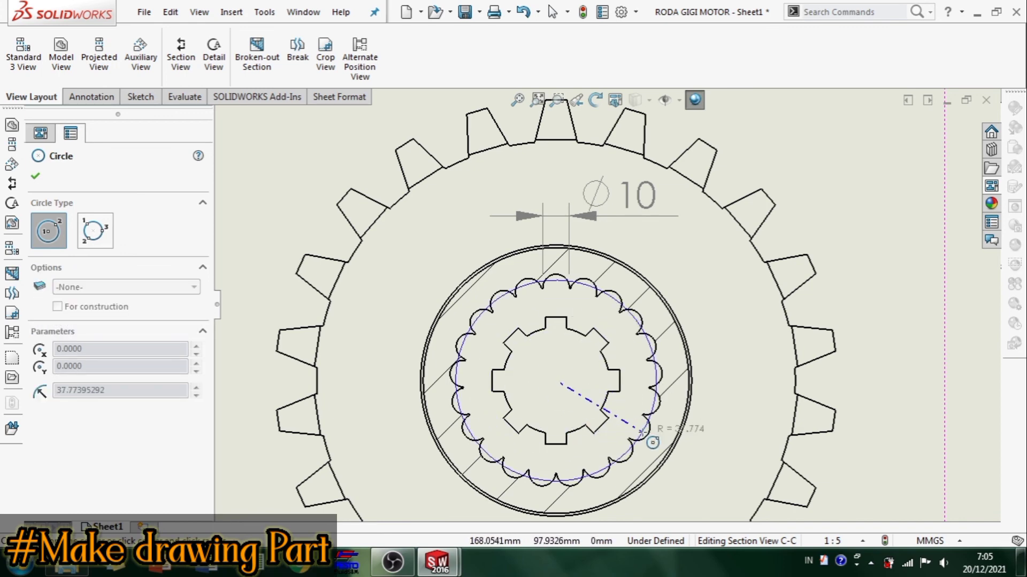
pyautogui.click(642, 415)
pyautogui.press('Escape')
pyautogui.click(859, 389)
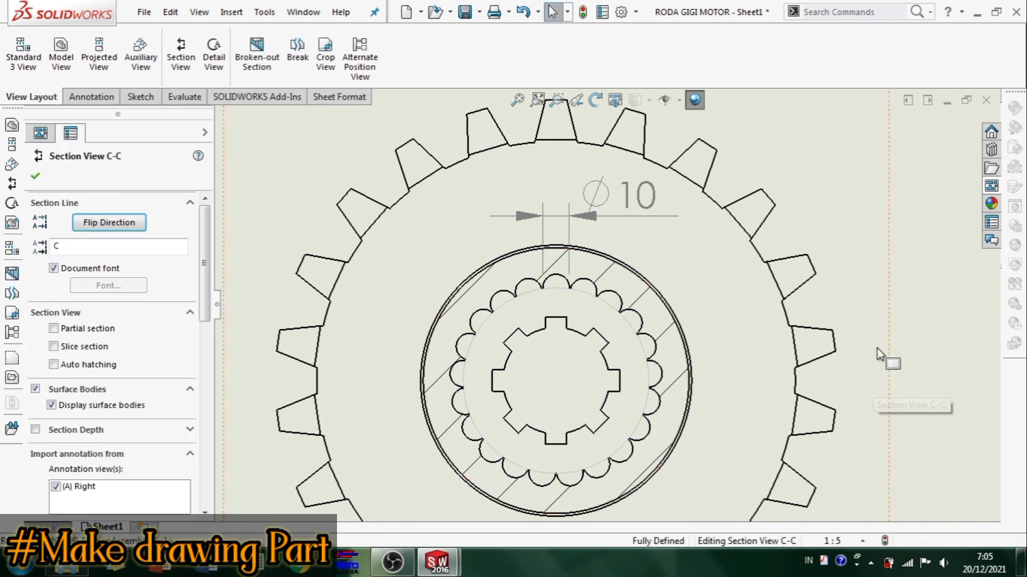
# Dimension the diameter of the sketched circle through the scallop cusps in section C-C, placed to the right of the gear
pyautogui.moveTo(876, 343); pyautogui.dragTo(872, 291, button='right')
pyautogui.click(630, 327)
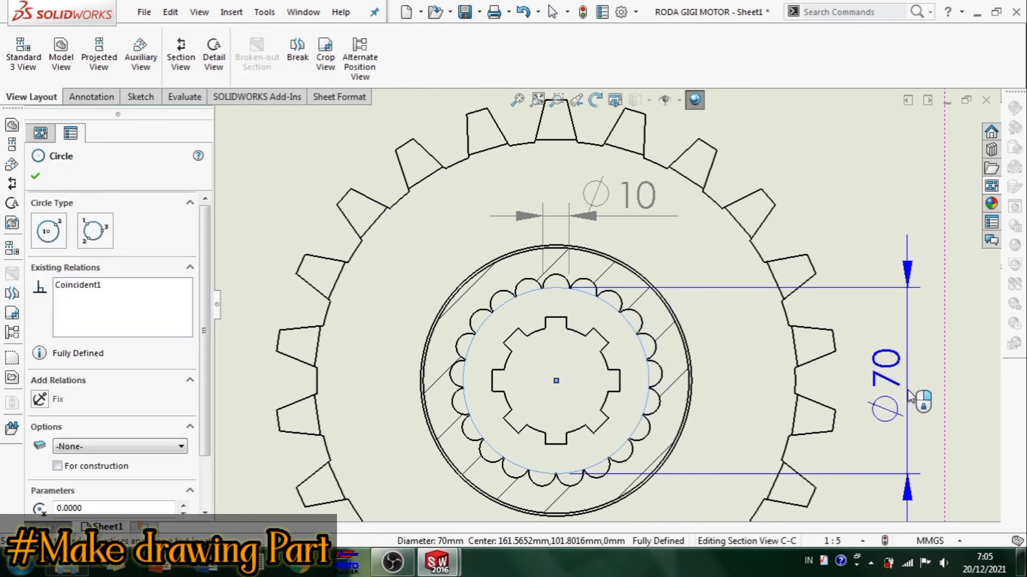
pyautogui.click(915, 410)
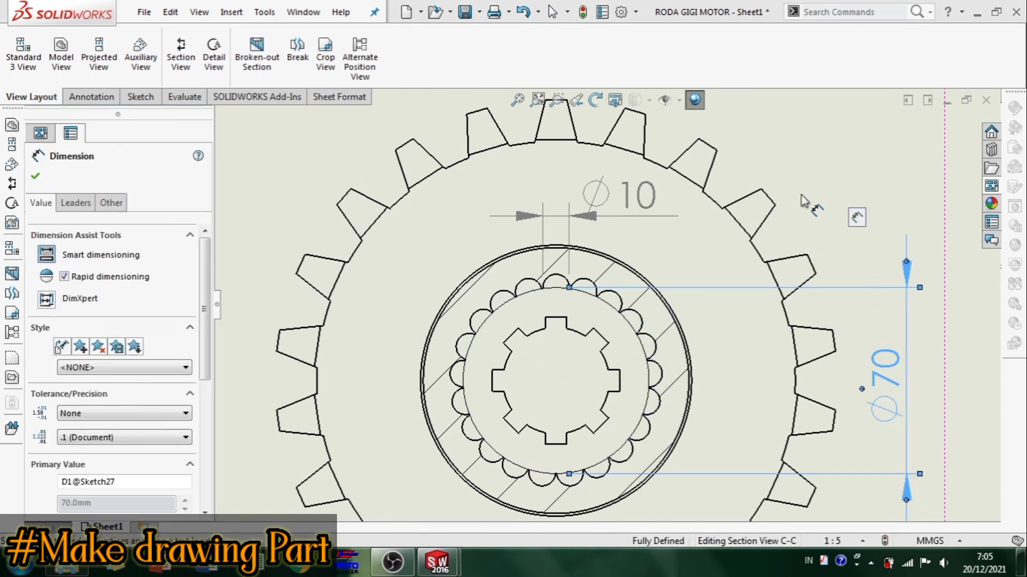
# Move section view A-A slightly downward, away from the sheet's upper border
pyautogui.scroll(6, 772, 352)
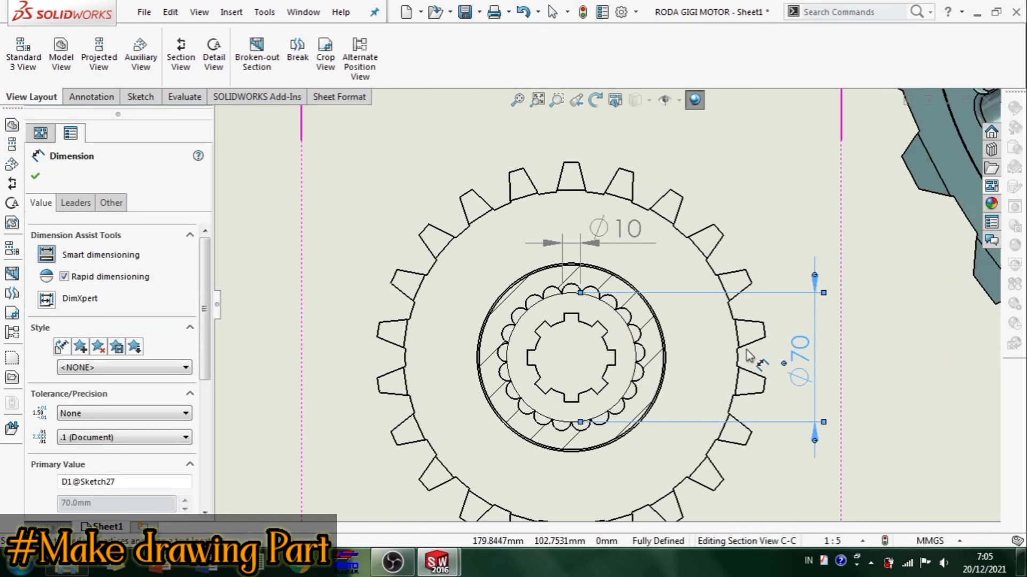
pyautogui.scroll(3, 558, 267)
pyautogui.scroll(-1, 566, 234)
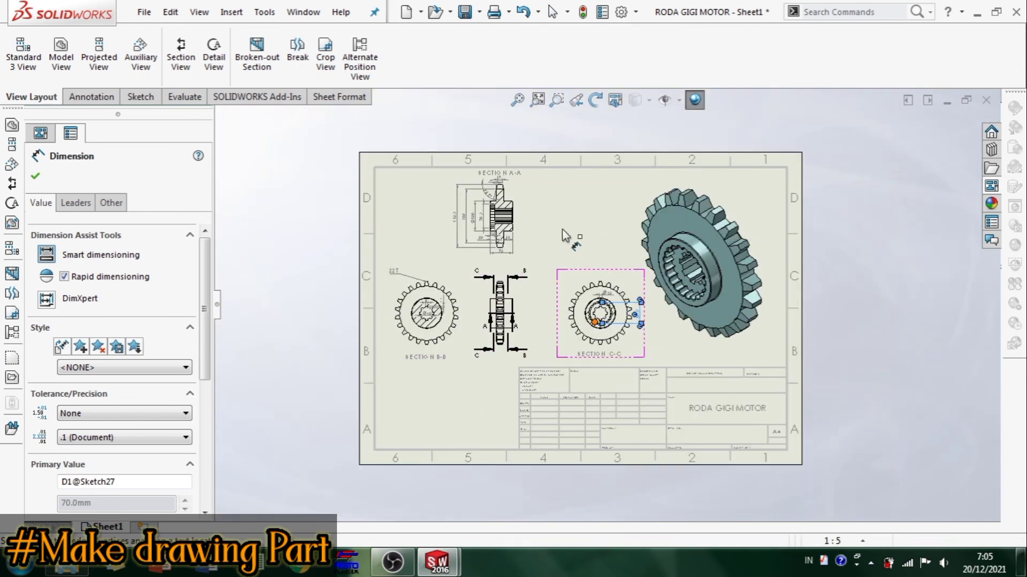
pyautogui.scroll(-2, 543, 247)
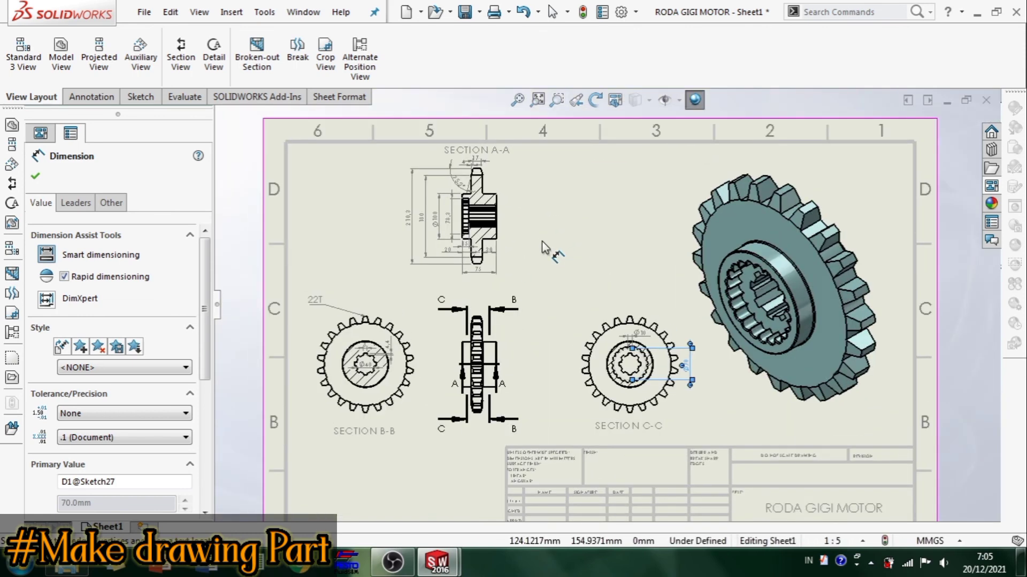
pyautogui.click(511, 216)
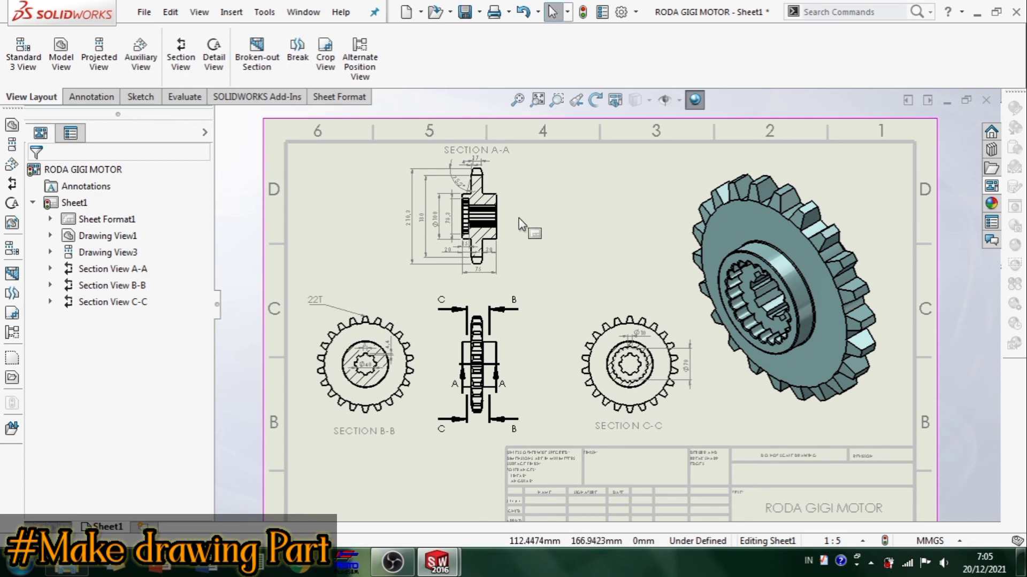
pyautogui.moveTo(505, 223); pyautogui.dragTo(505, 230)
# Save the RODA GIGI MOTOR drawing
pyautogui.scroll(3, 560, 294)
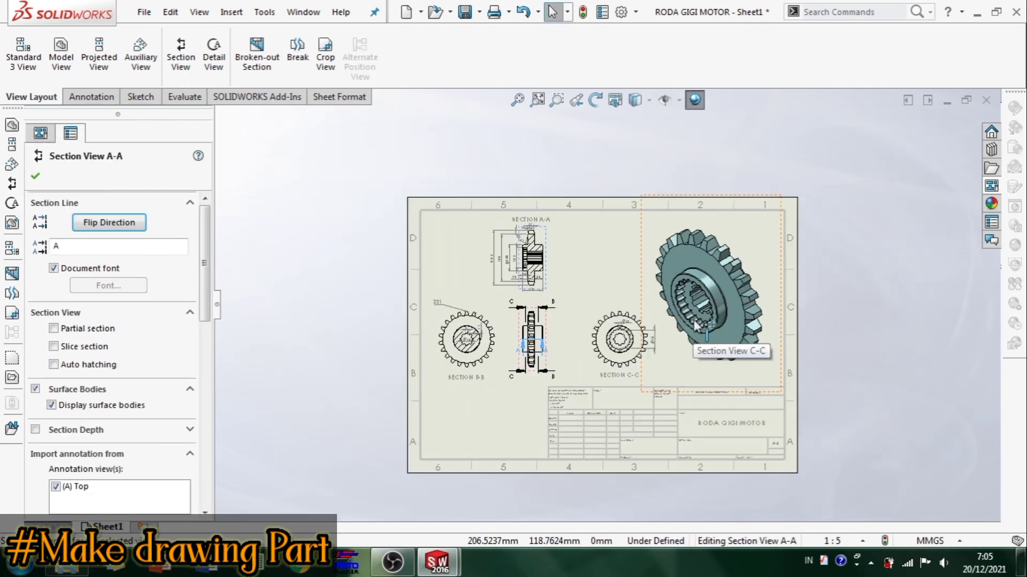
pyautogui.click(468, 13)
pyautogui.click(649, 497)
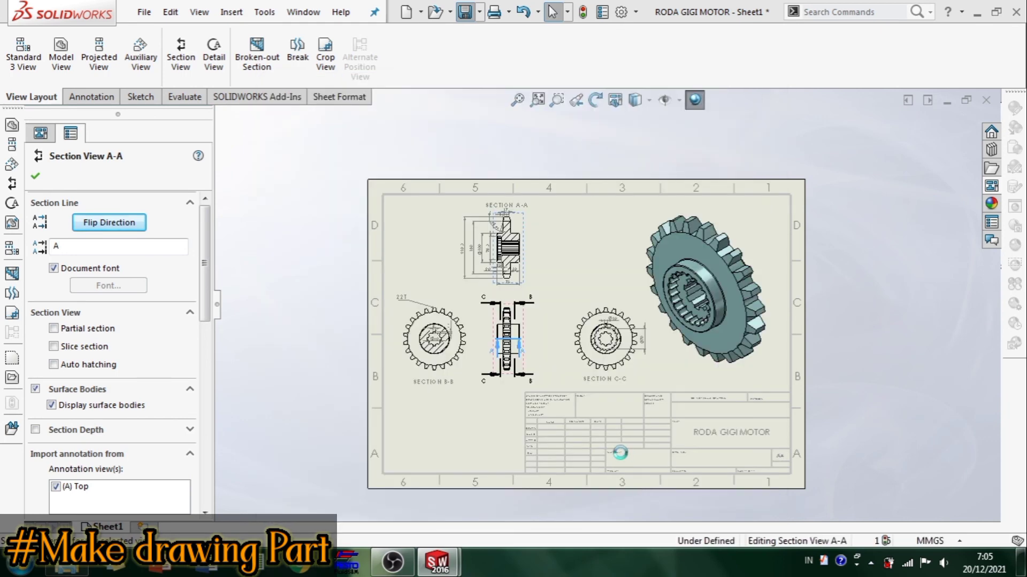
# Export the drawing in Adobe PDF format as RODA GIGI MOTOR.PDF in the FILE SOLIDWORKS folder
pyautogui.click(479, 12)
pyautogui.click(484, 50)
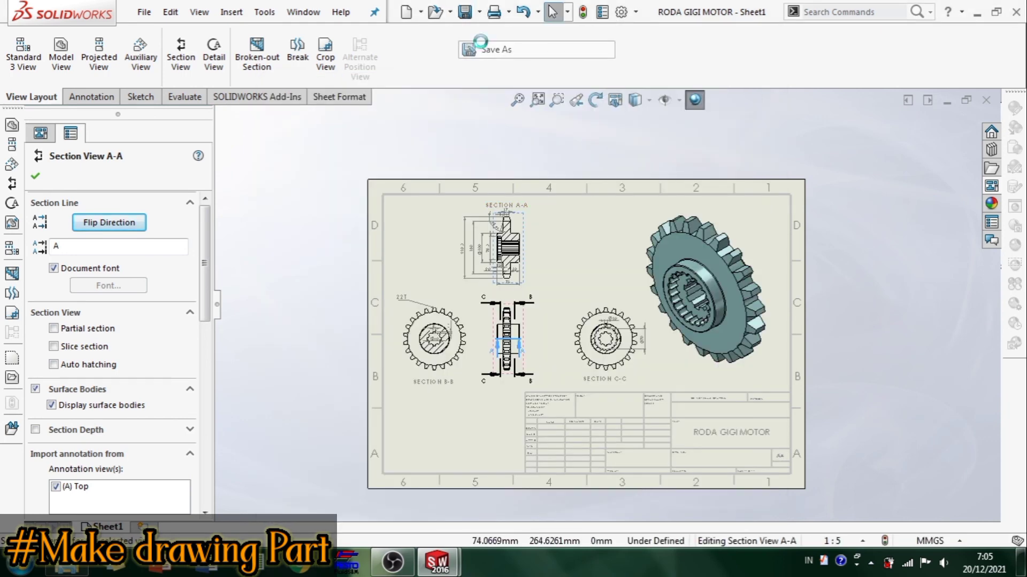
pyautogui.click(572, 387)
pyautogui.click(572, 474)
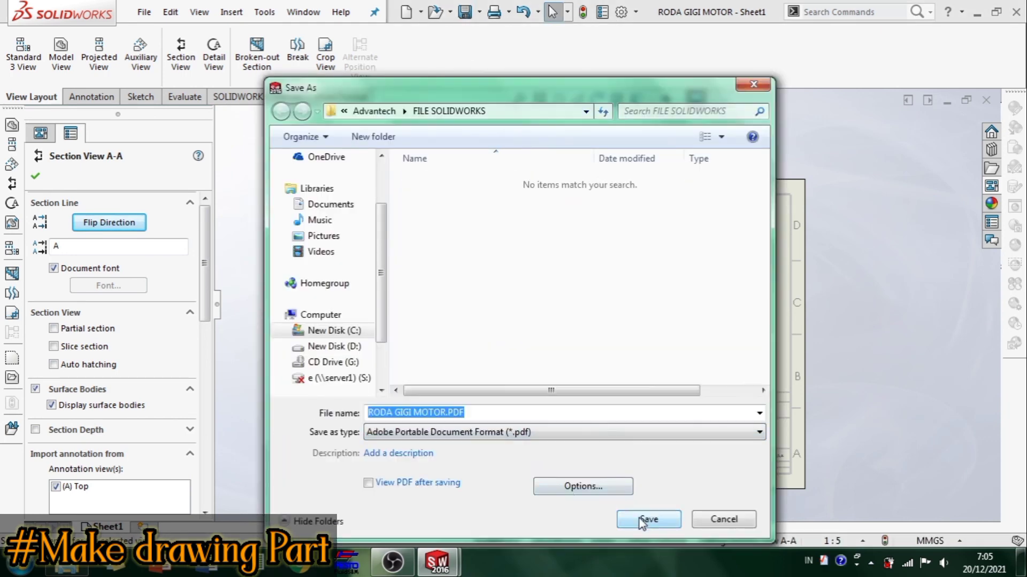
pyautogui.click(642, 520)
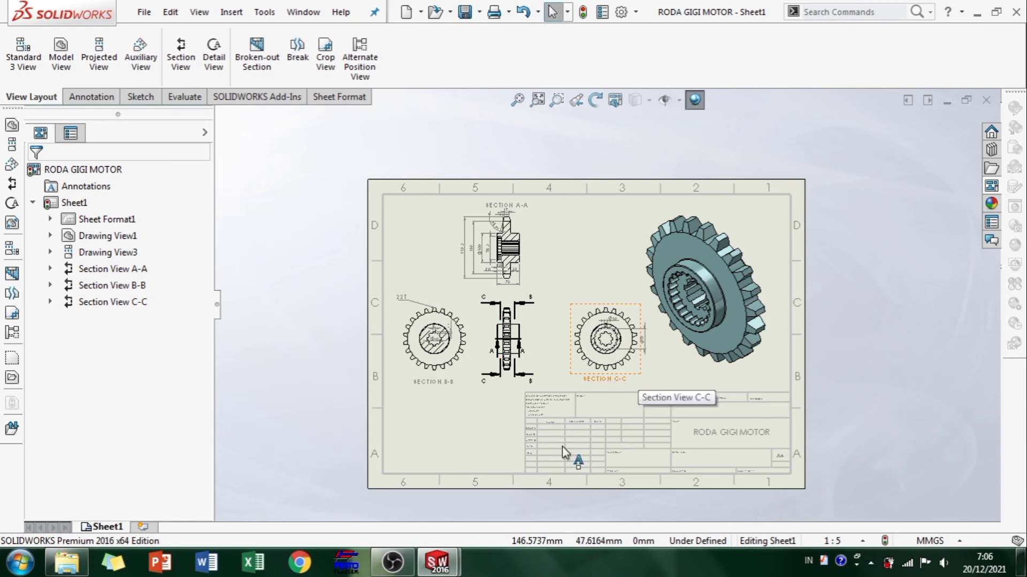
# Switch to Windows Explorer, go into the FILE SOLIDWORKS folder and open RODA GIGI MOTOR.PDF in Nitro Pro
pyautogui.click(67, 562)
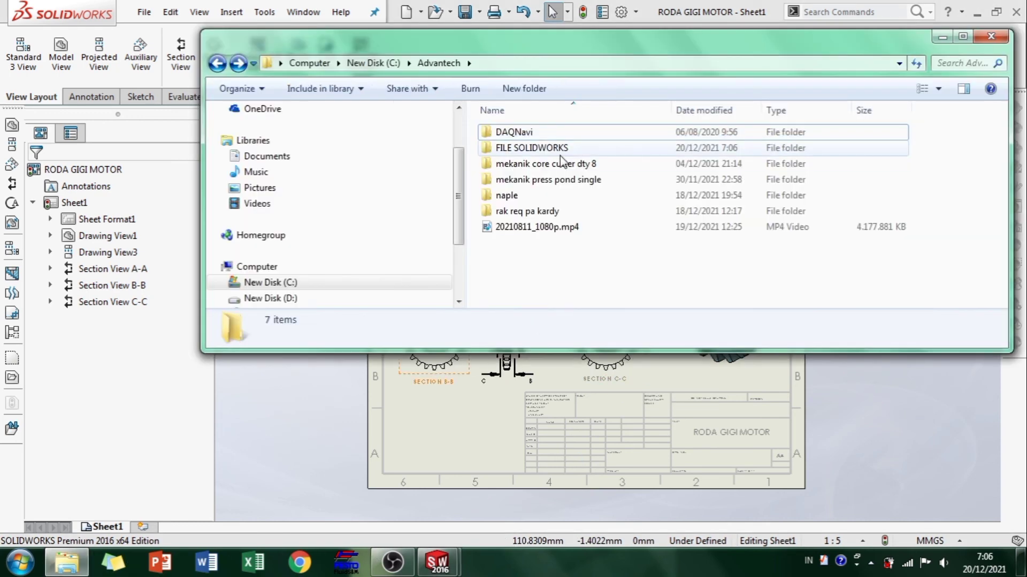
pyautogui.doubleClick(559, 148)
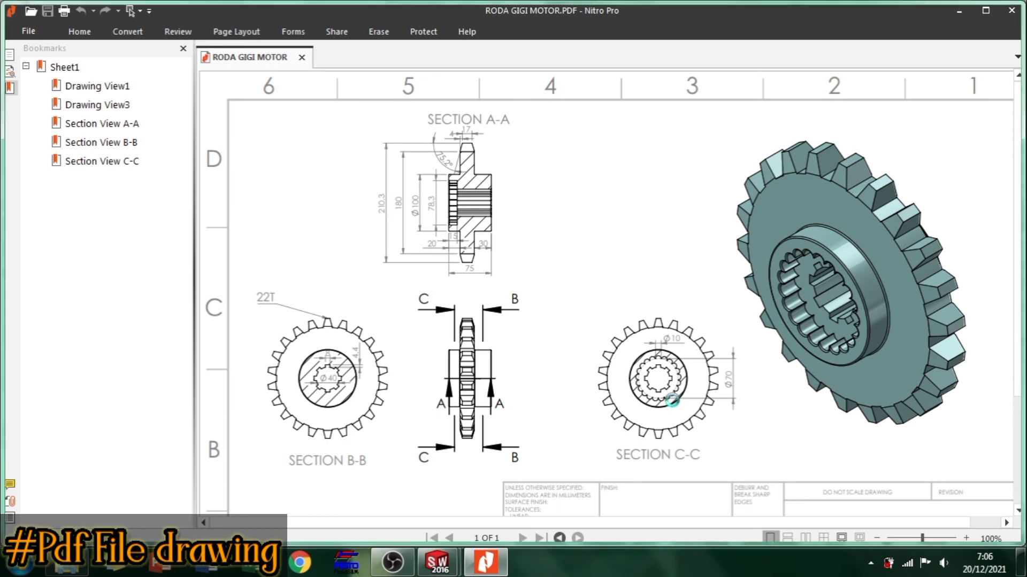
# Examine the exported PDF, checking the dimensions of sections A-A, B-B and C-C, the shaded pictorial view and the whole sheet
pyautogui.scroll(-3, 663, 379)
pyautogui.keyDown('ctrl'); pyautogui.scroll(1, 689, 291); pyautogui.keyUp('ctrl')
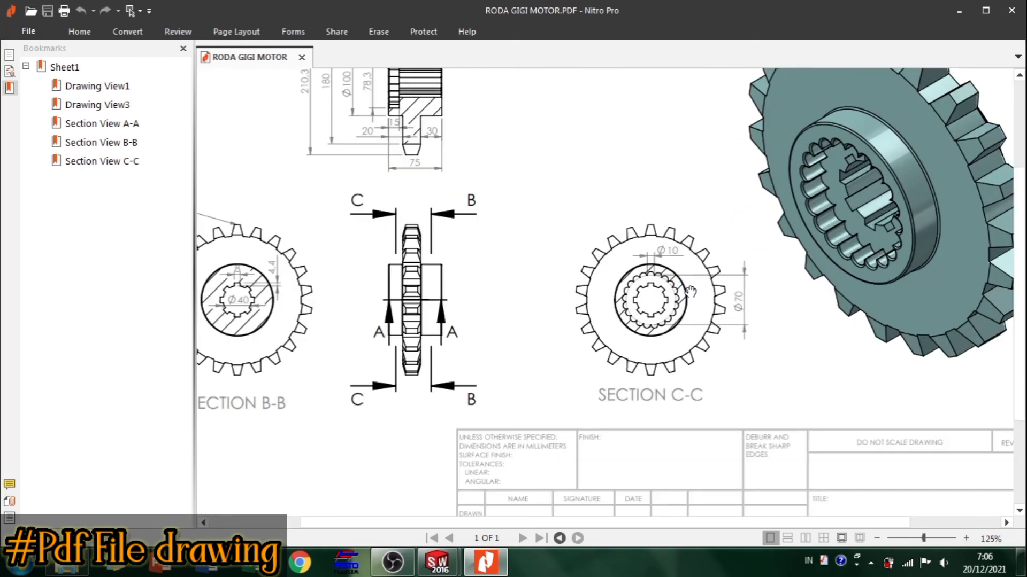
pyautogui.keyDown('ctrl'); pyautogui.scroll(1, 690, 290); pyautogui.keyUp('ctrl')
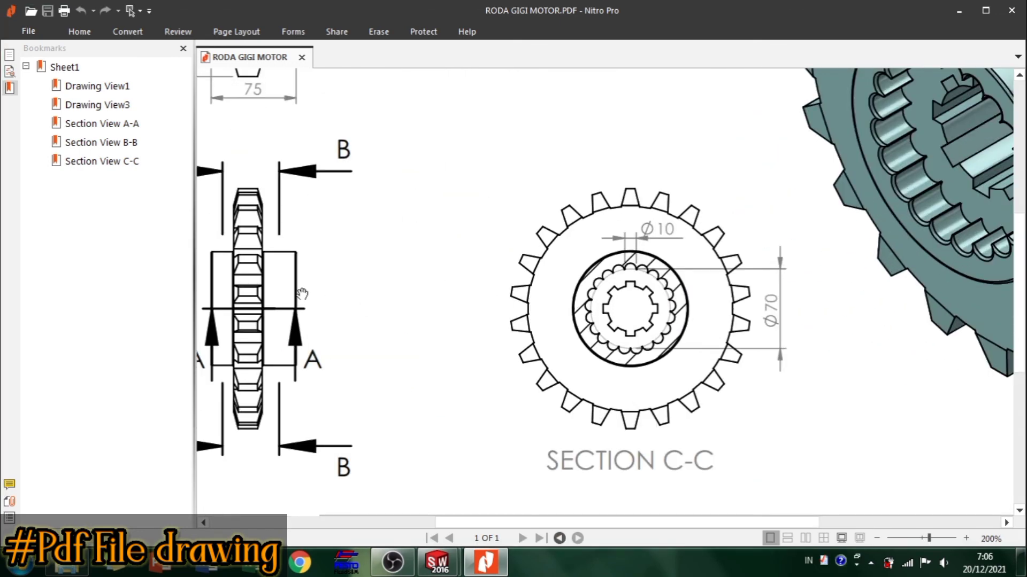
pyautogui.keyDown('ctrl'); pyautogui.scroll(-3, 303, 294); pyautogui.keyUp('ctrl')
pyautogui.scroll(1, 280, 278)
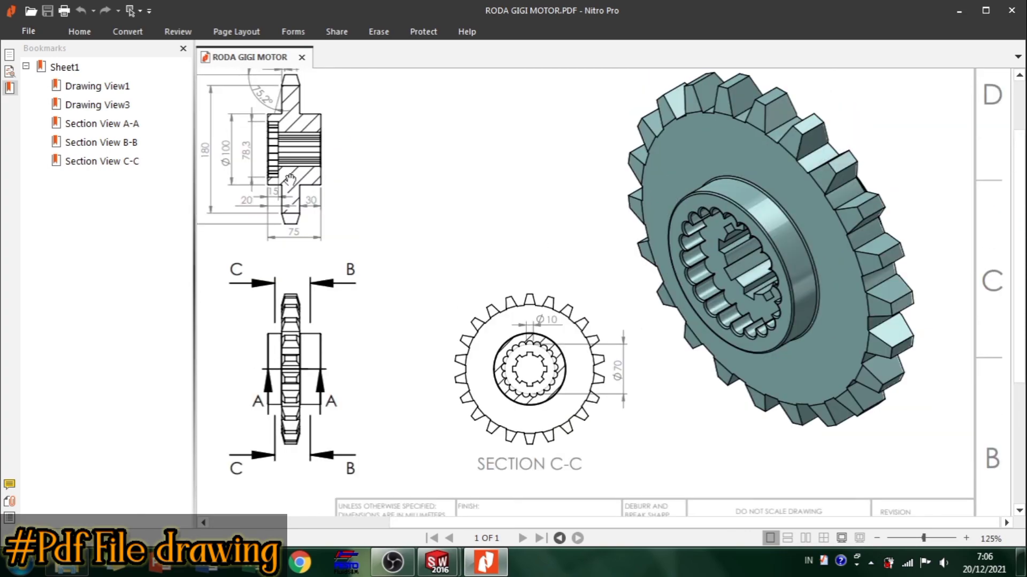
pyautogui.keyDown('ctrl'); pyautogui.scroll(-1, 259, 164); pyautogui.keyUp('ctrl')
pyautogui.keyDown('ctrl'); pyautogui.scroll(-1, 373, 140); pyautogui.keyUp('ctrl')
pyautogui.keyDown('ctrl'); pyautogui.scroll(1, 534, 219); pyautogui.keyUp('ctrl')
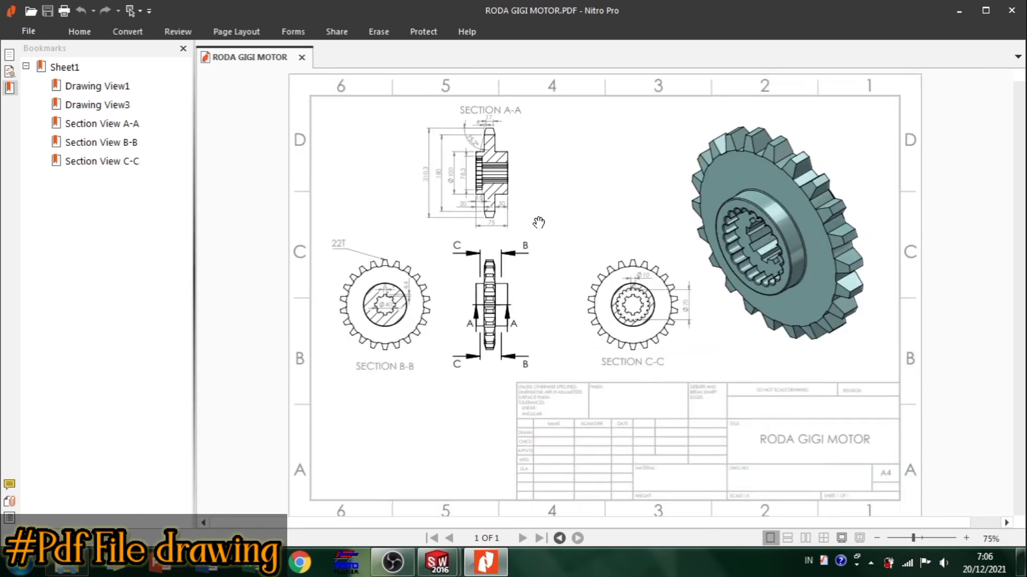
pyautogui.keyDown('ctrl'); pyautogui.scroll(2, 337, 145); pyautogui.keyUp('ctrl')
pyautogui.keyDown('ctrl'); pyautogui.scroll(2, 337, 149); pyautogui.keyUp('ctrl')
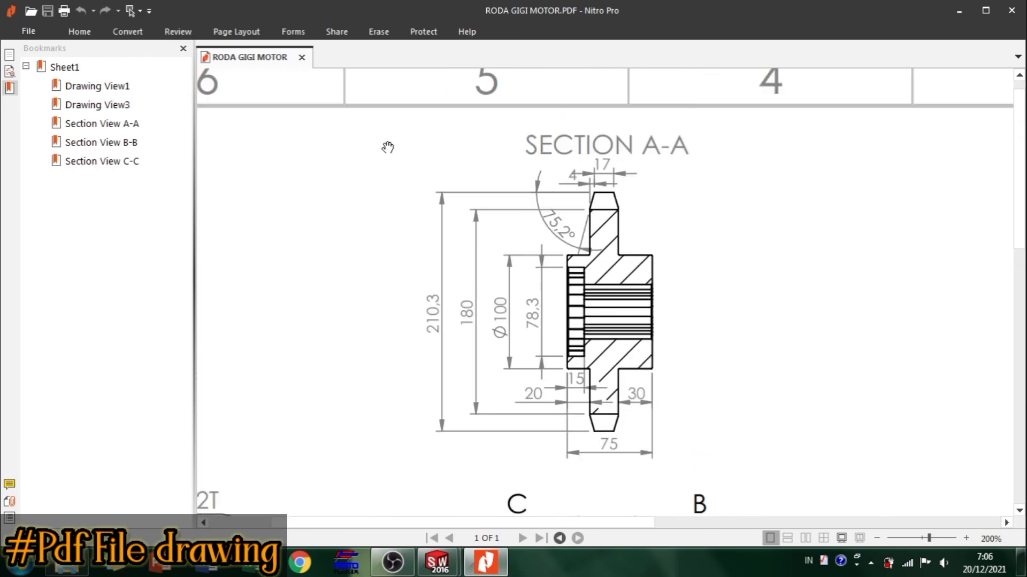
pyautogui.scroll(-5, 387, 147)
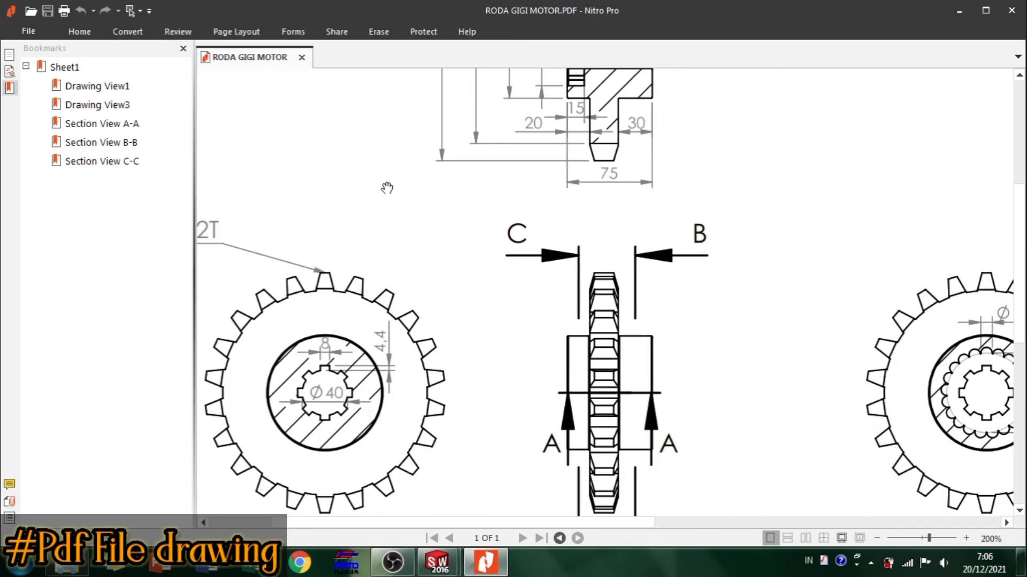
pyautogui.keyDown('ctrl'); pyautogui.scroll(-4, 492, 232); pyautogui.keyUp('ctrl')
pyautogui.keyDown('ctrl'); pyautogui.scroll(3, 816, 220); pyautogui.keyUp('ctrl')
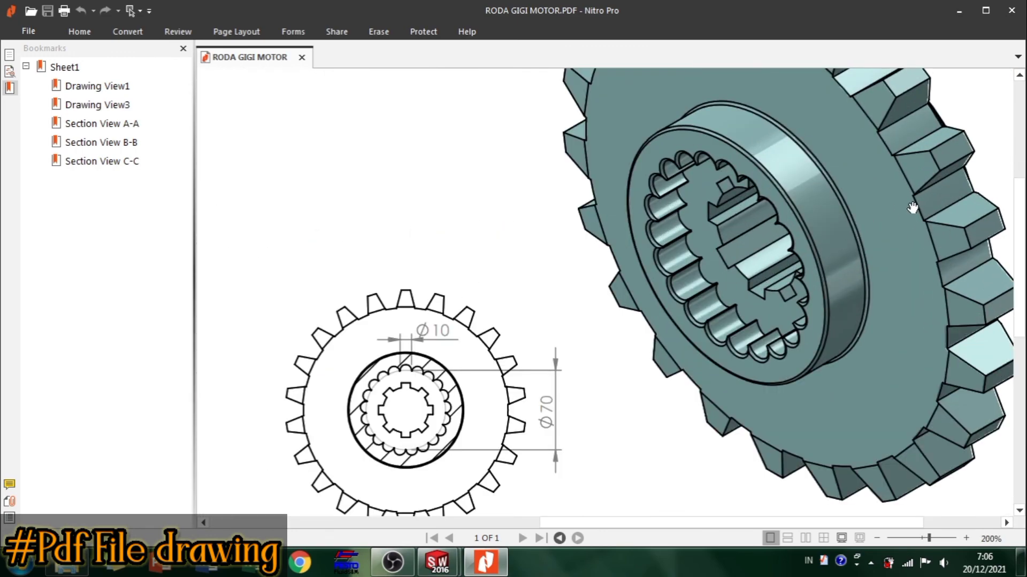
pyautogui.keyDown('ctrl'); pyautogui.scroll(-3, 871, 227); pyautogui.keyUp('ctrl')
pyautogui.keyDown('ctrl'); pyautogui.scroll(-2, 897, 205); pyautogui.keyUp('ctrl')
pyautogui.keyDown('ctrl'); pyautogui.scroll(1, 611, 221); pyautogui.keyUp('ctrl')
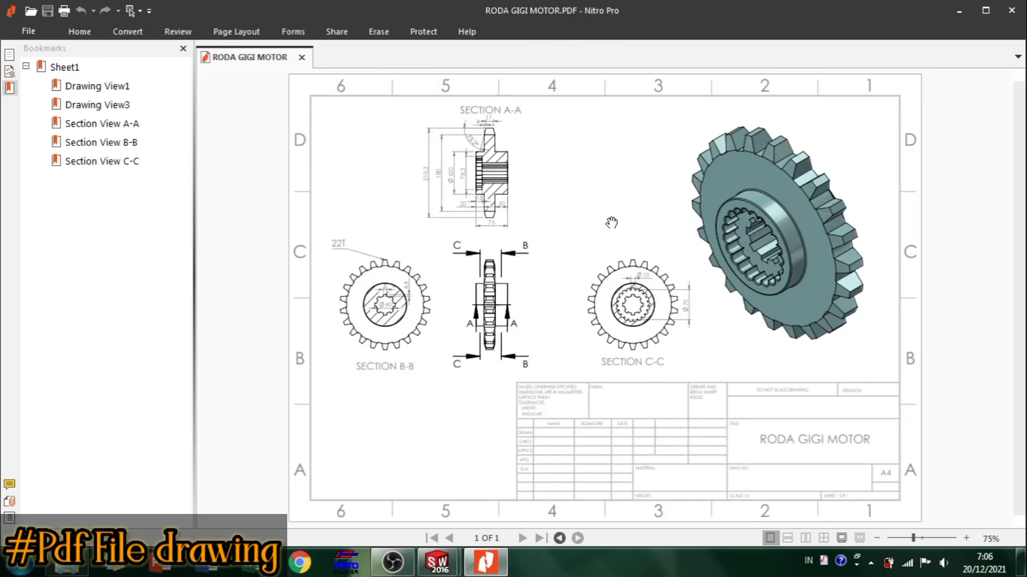
pyautogui.moveTo(437, 562)
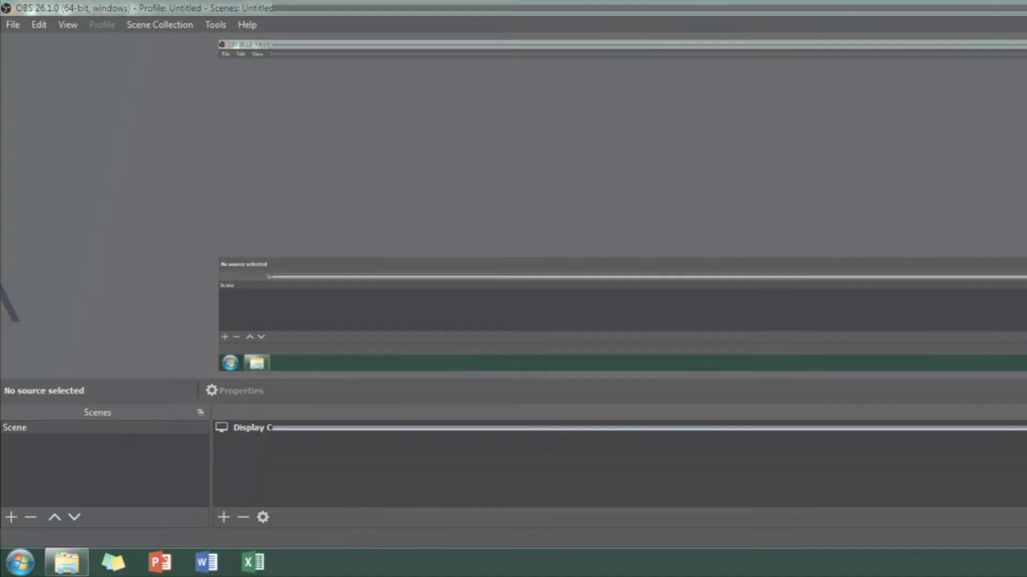